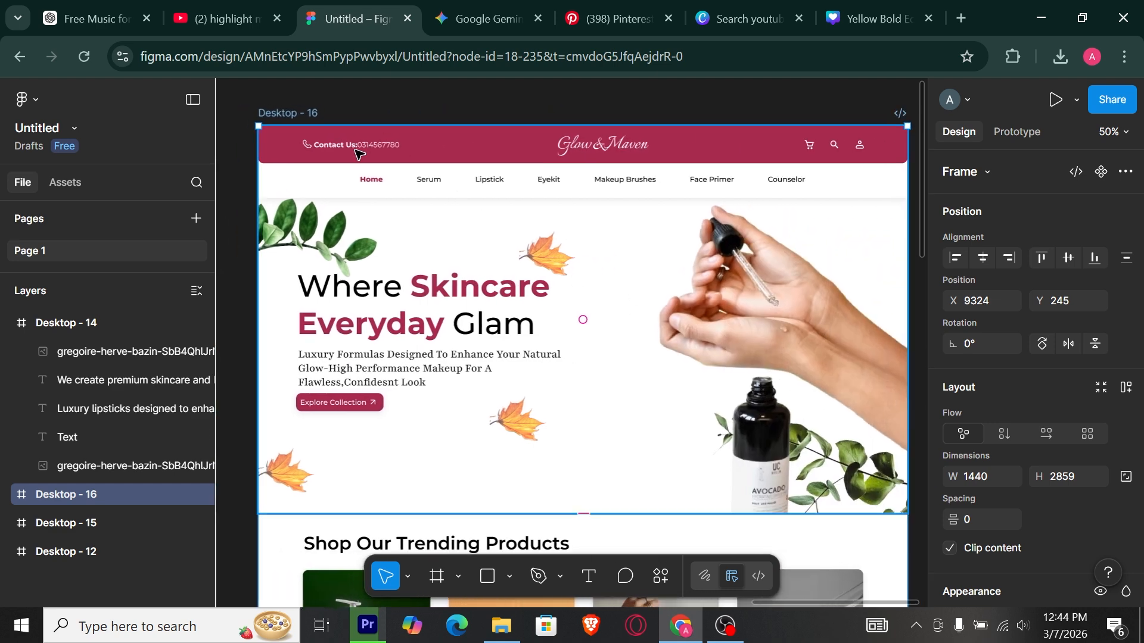
Delete the three autumn leaves, the upper leafy branch and the hands with serum bottle image from the Desktop - 16 banner
scroll(549, 254, up, 1)
click(550, 261)
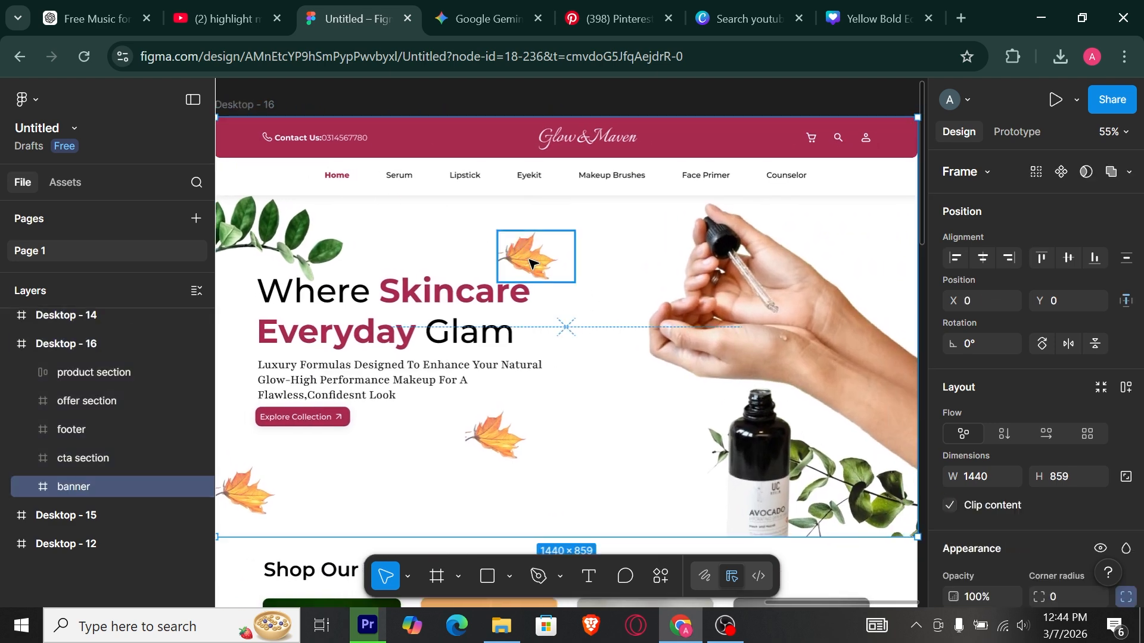
scroll(532, 262, down, 1)
click(522, 271)
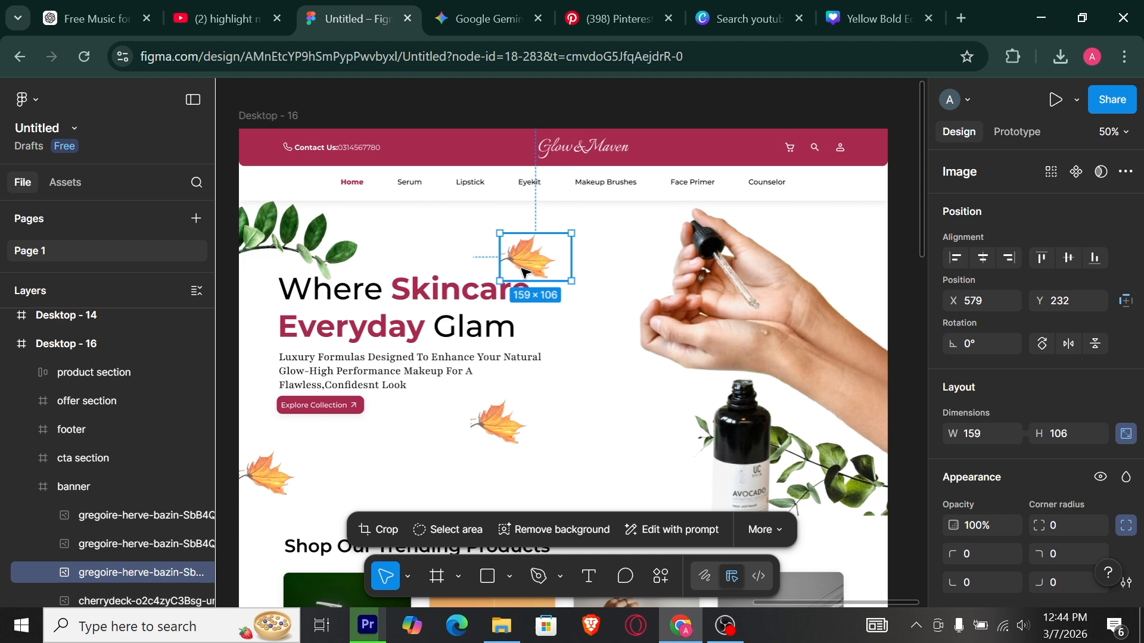
shift+click(305, 251)
shift+click(275, 470)
shift+click(522, 428)
shift+click(728, 347)
key(Delete)
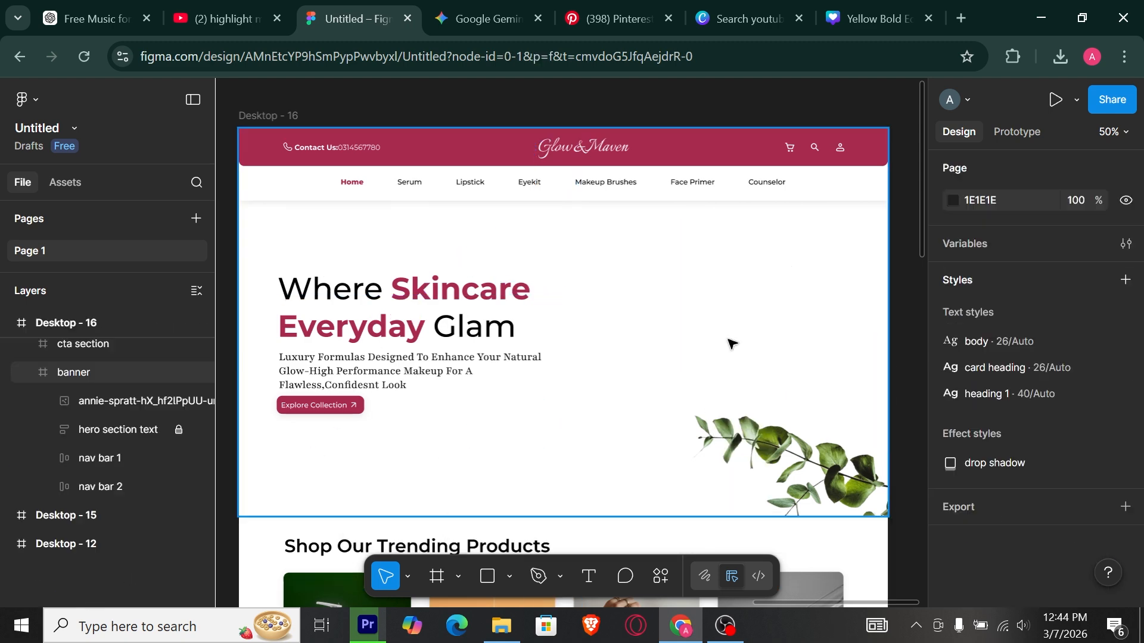
Delete the remaining leafy branch image from the lower corner of the Desktop - 16 banner
scroll(769, 441, down, 1)
click(804, 439)
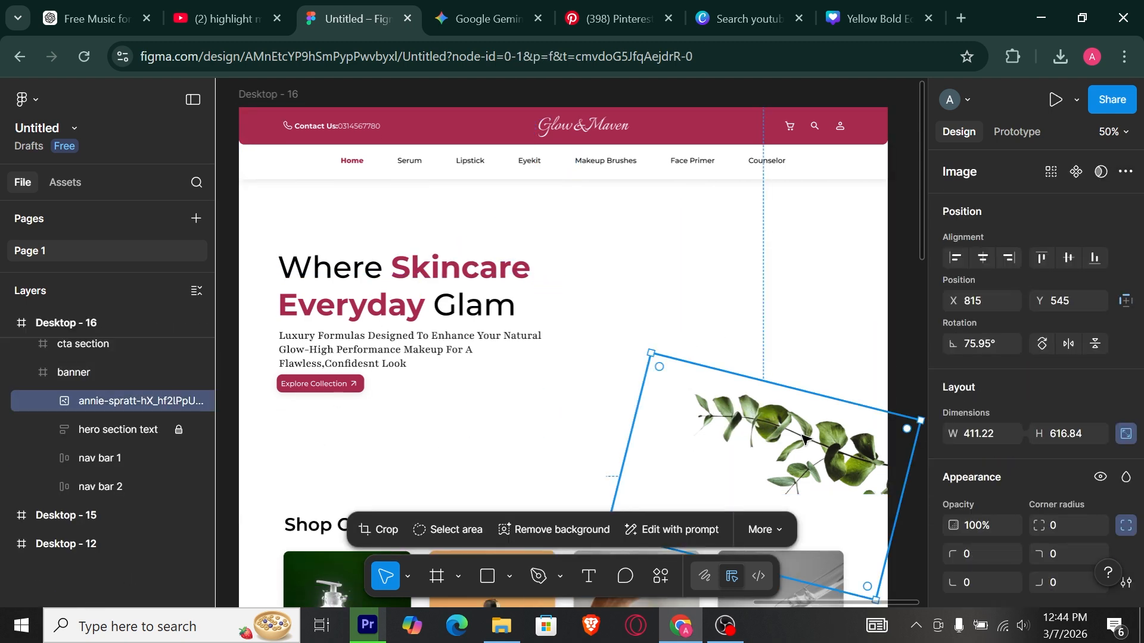
key(Delete)
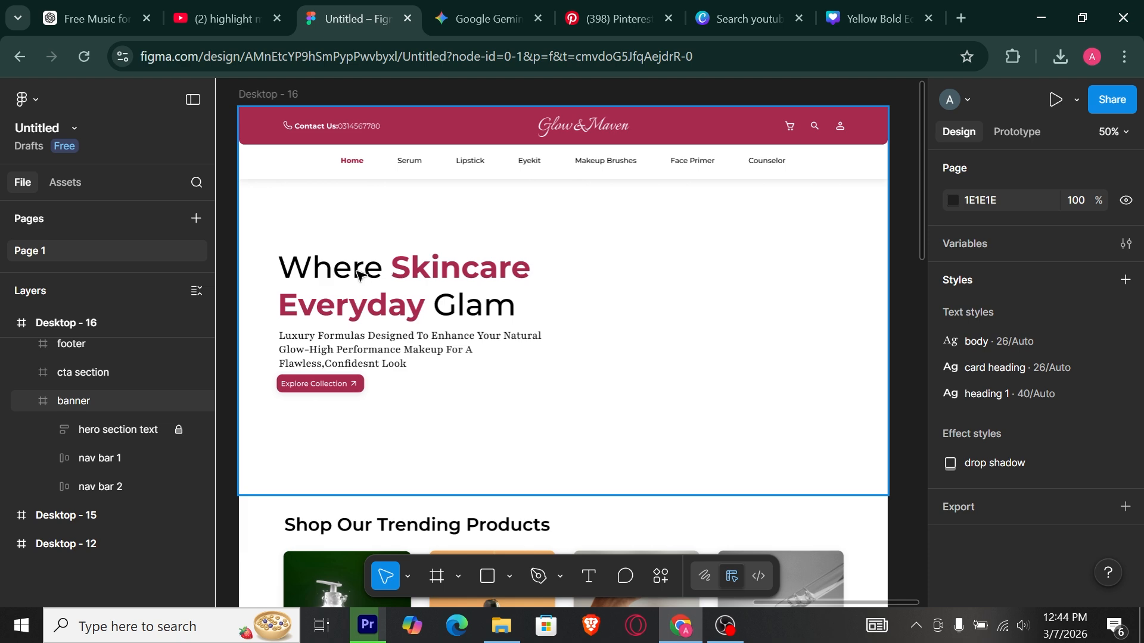
Replace the Desktop - 16 hero heading with "Bold Color" and "Timeless Glam" on two lines
scroll(359, 274, up, 5)
click(566, 263)
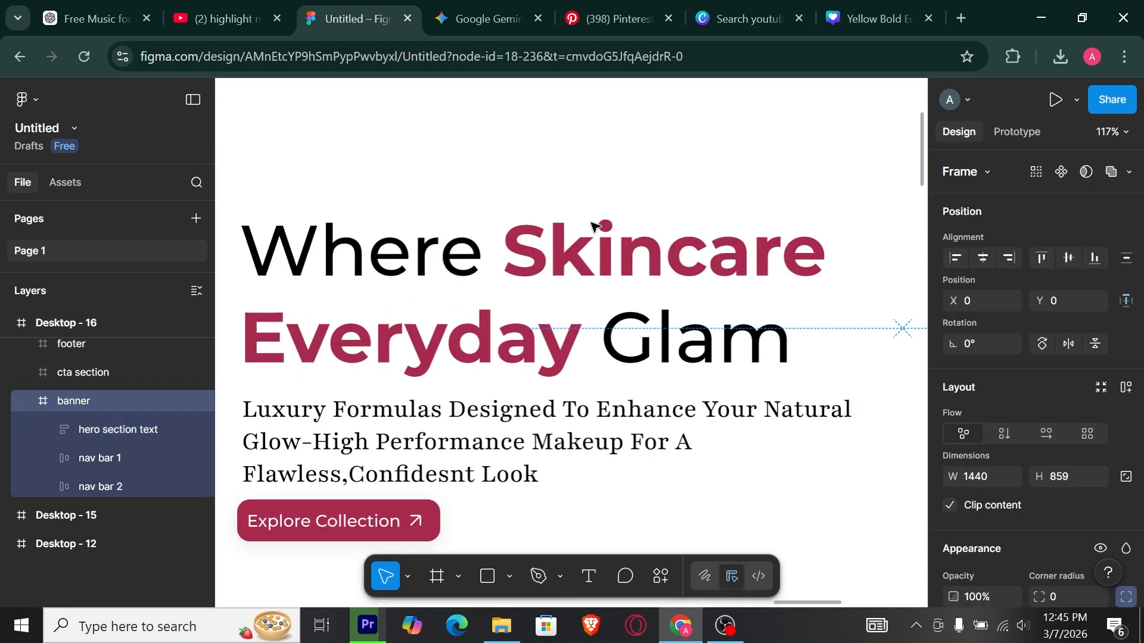
ctrl+double_click(600, 262)
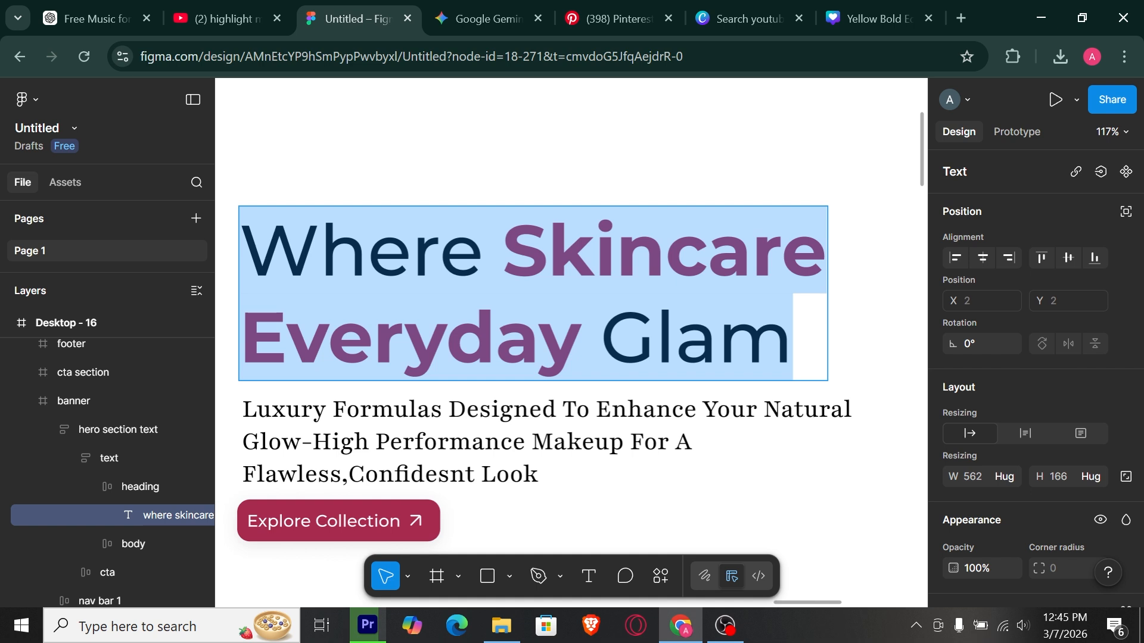
text(Bold Color)
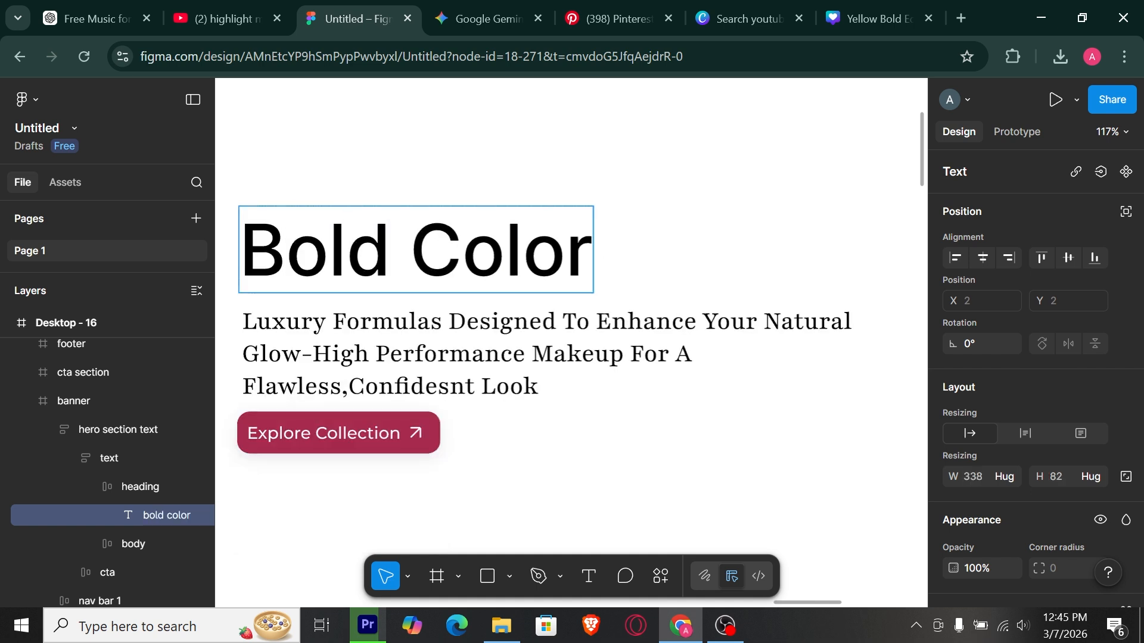
key(Return)
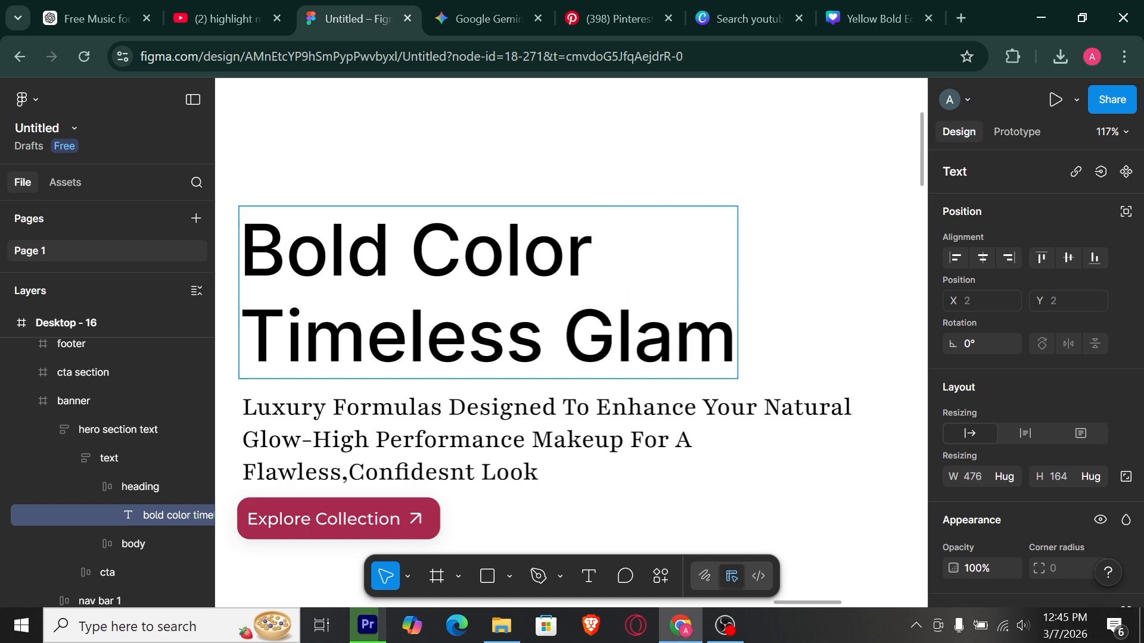
Set the word "Color" in the hero heading to the Extra Bold weight
double_click(422, 250)
scroll(1029, 394, down, 6)
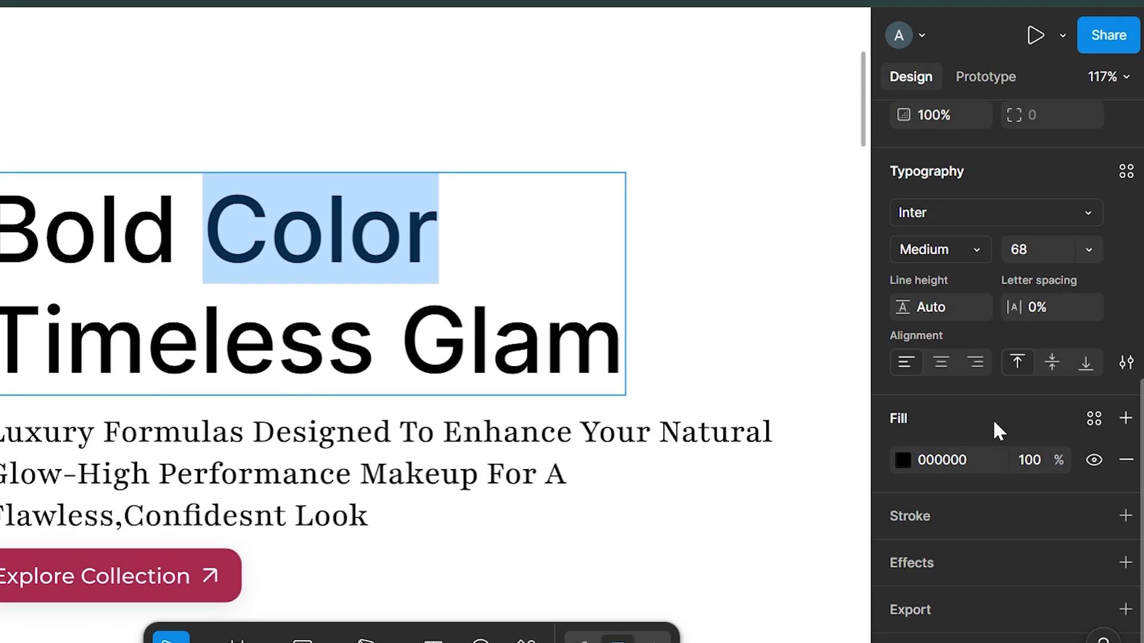
click(928, 249)
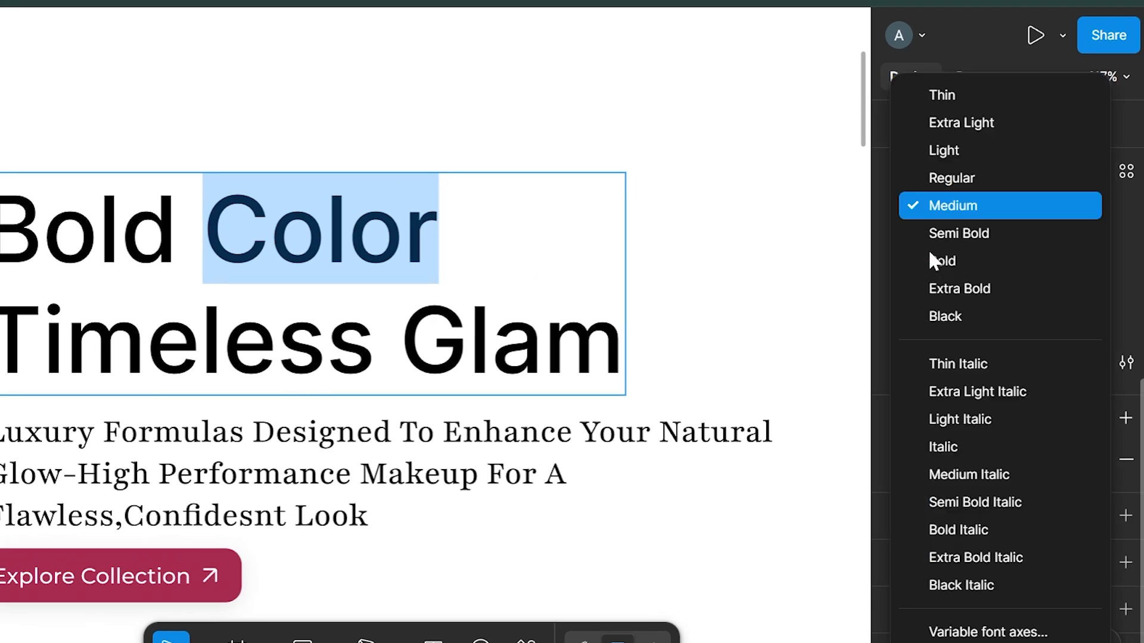
click(947, 291)
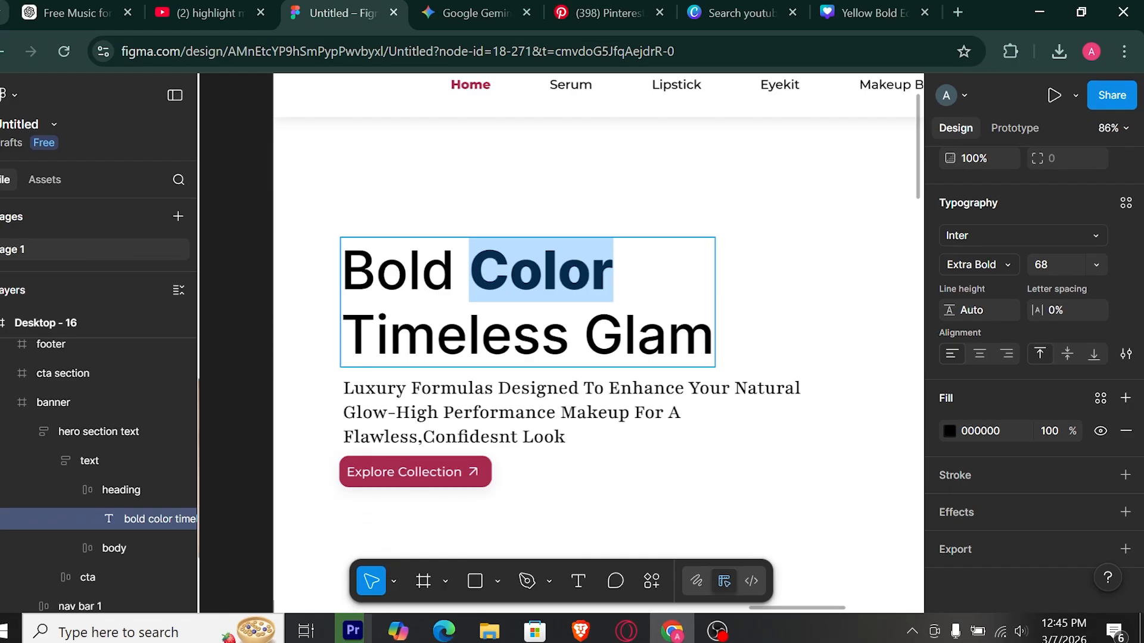
scroll(424, 332, down, 5)
key(BackSpace)
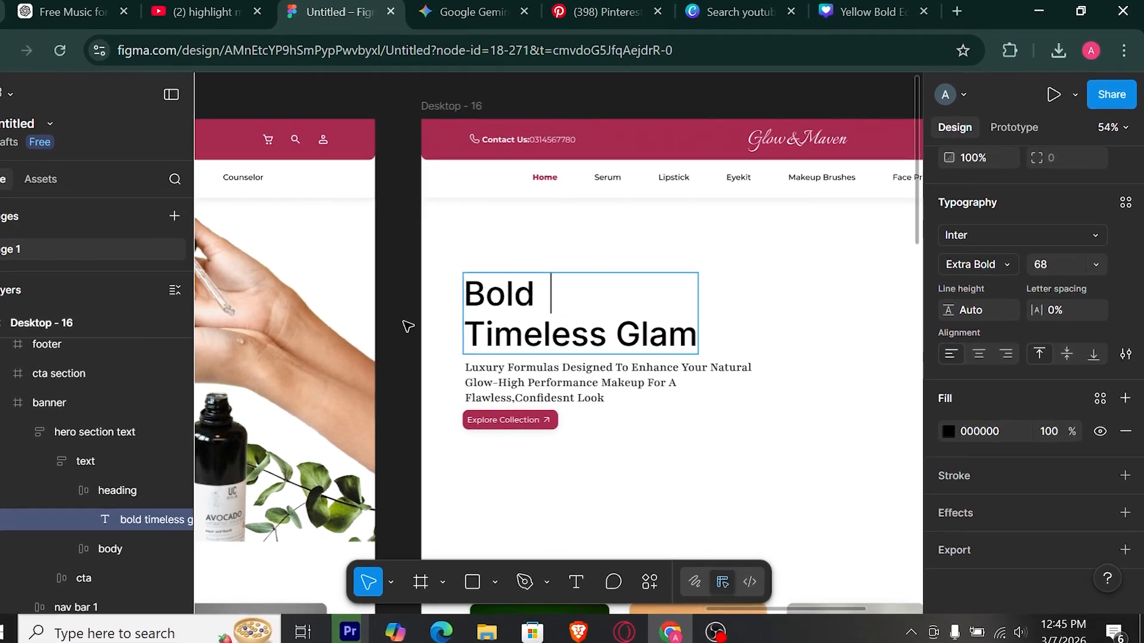
key(ctrl+z)
key(Escape)
Unlock the hero section text layer in the Desktop - 15 banner
drag(203, 322, 685, 326)
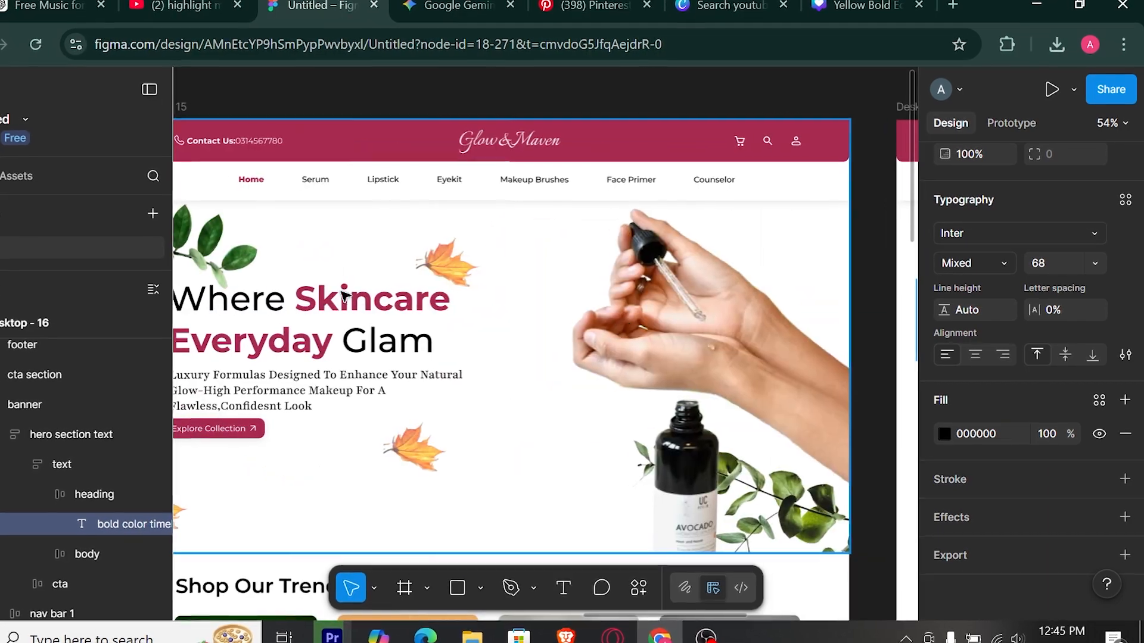
click(372, 306)
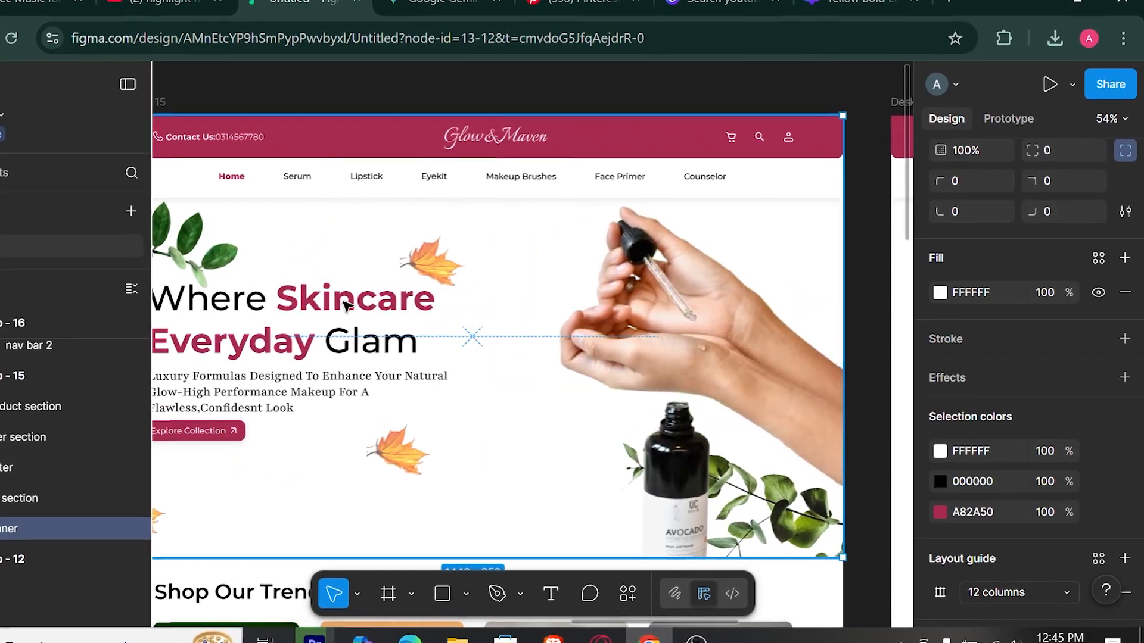
drag(320, 310, 476, 312)
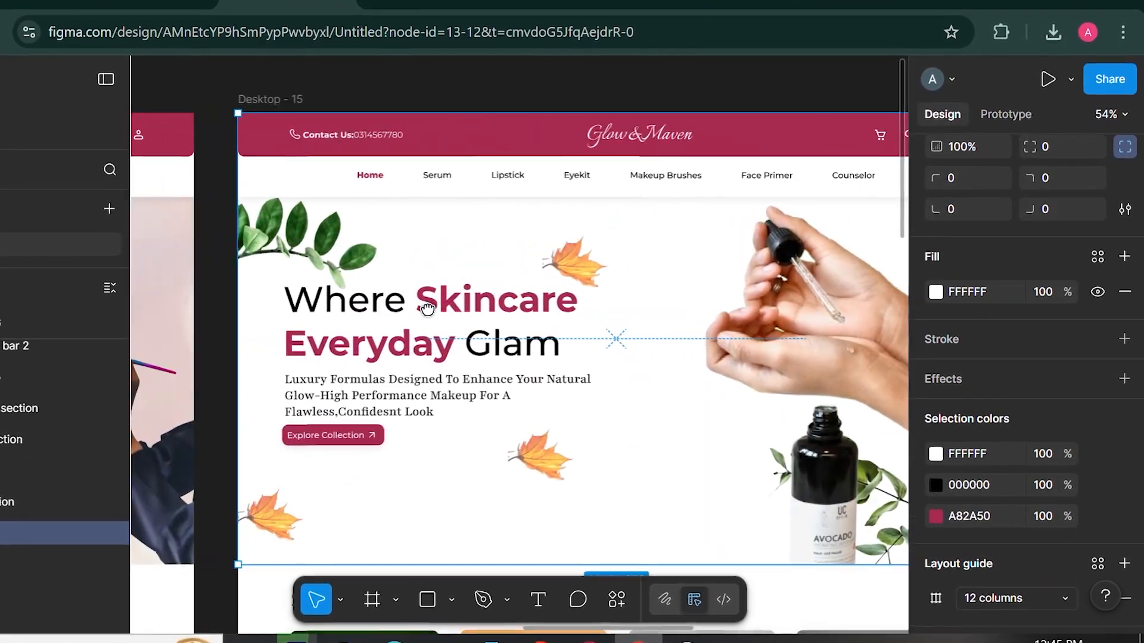
double_click(464, 308)
click(490, 310)
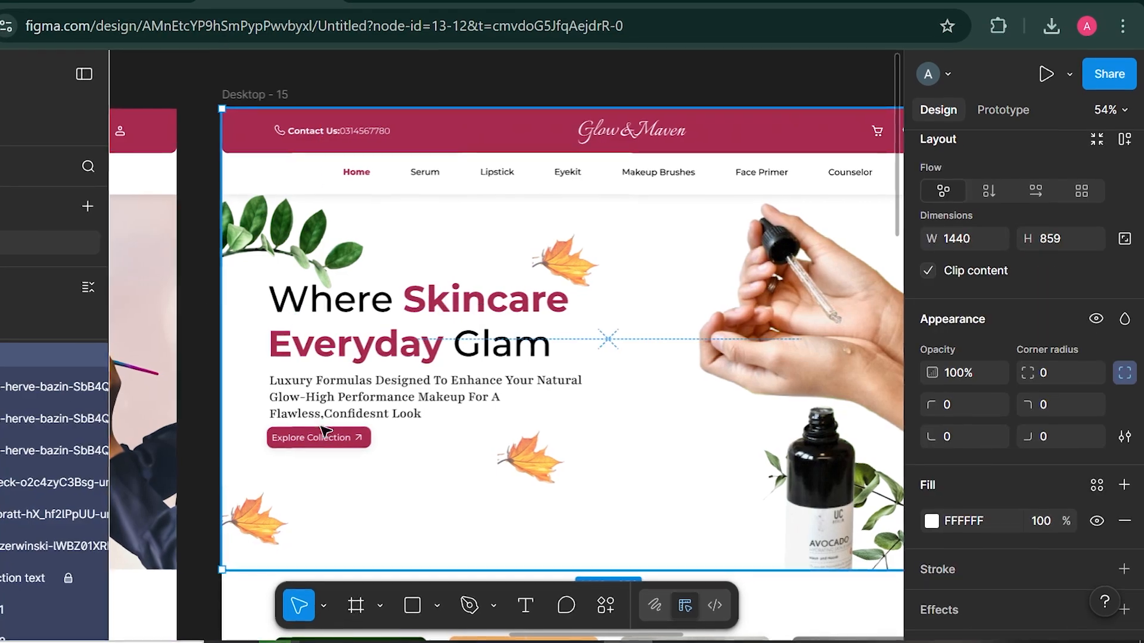
click(79, 575)
Inspect the font and weight of the words "Skincare" and "Where" in the Desktop - 15 heading
double_click(428, 344)
double_click(444, 306)
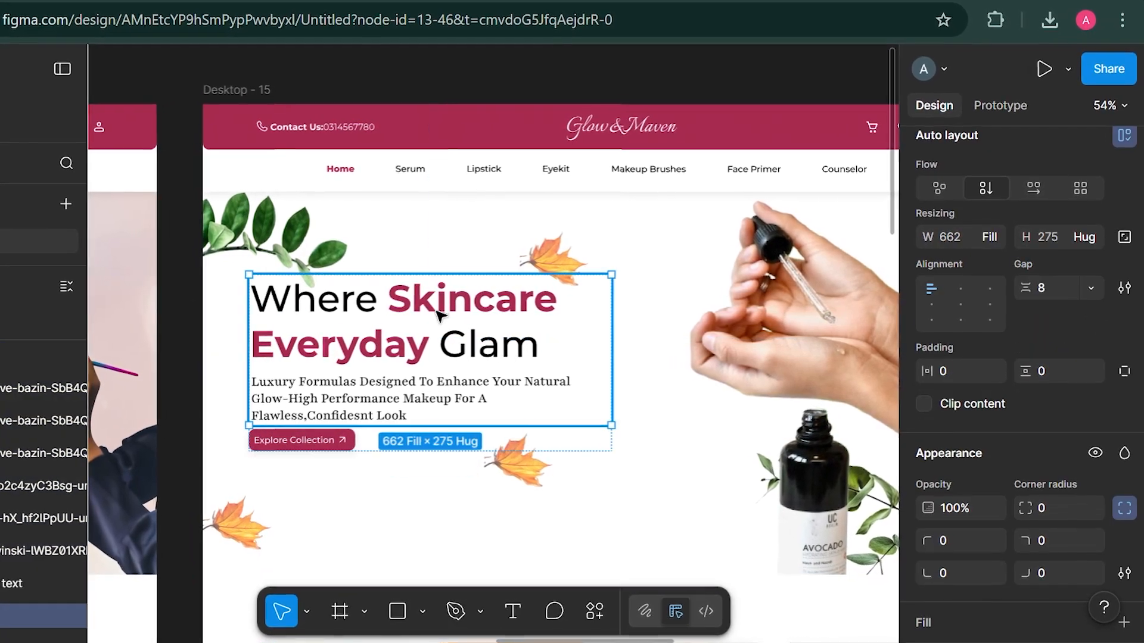
click(436, 303)
click(486, 311)
double_click(447, 308)
double_click(420, 301)
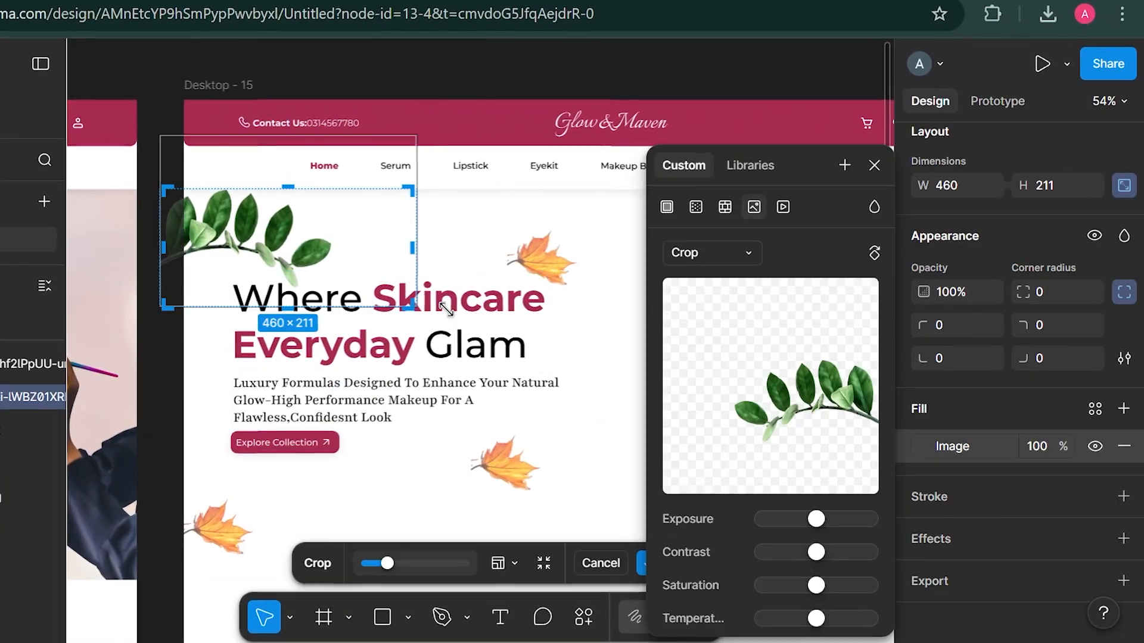
click(458, 310)
double_click(431, 299)
scroll(430, 298, up, 5)
scroll(417, 298, up, 1)
double_click(478, 316)
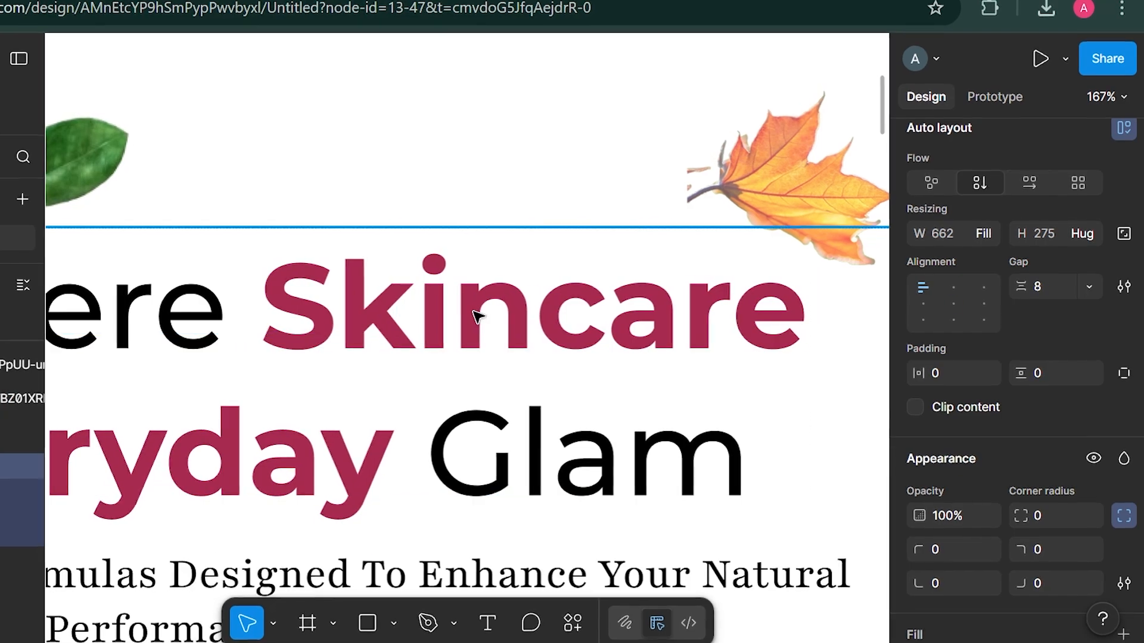
double_click(478, 315)
double_click(449, 326)
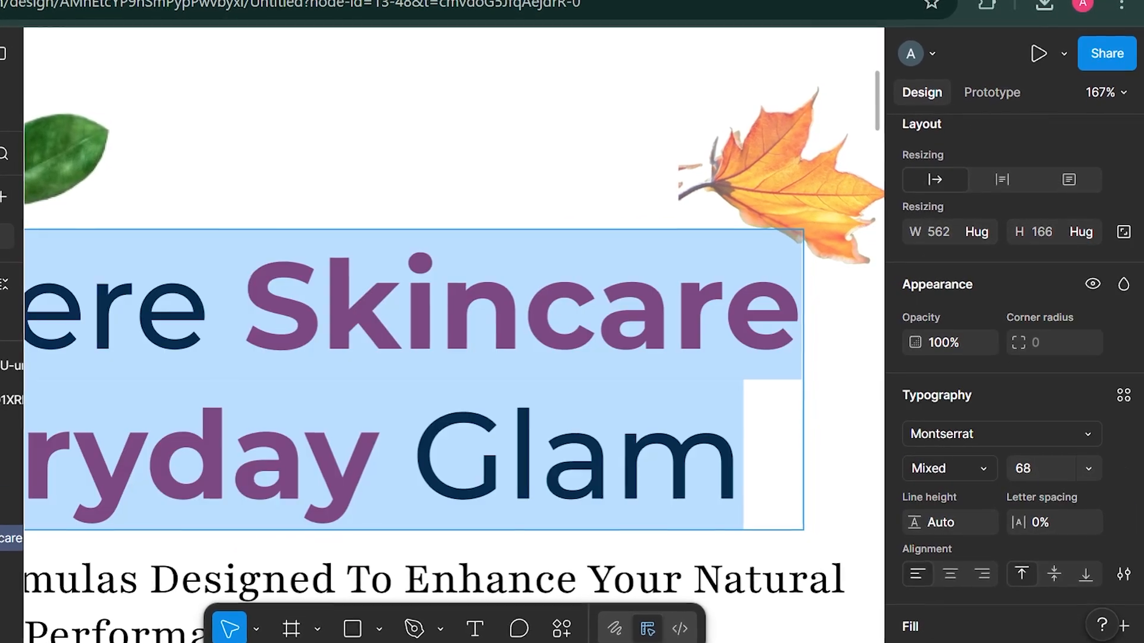
drag(329, 304, 602, 307)
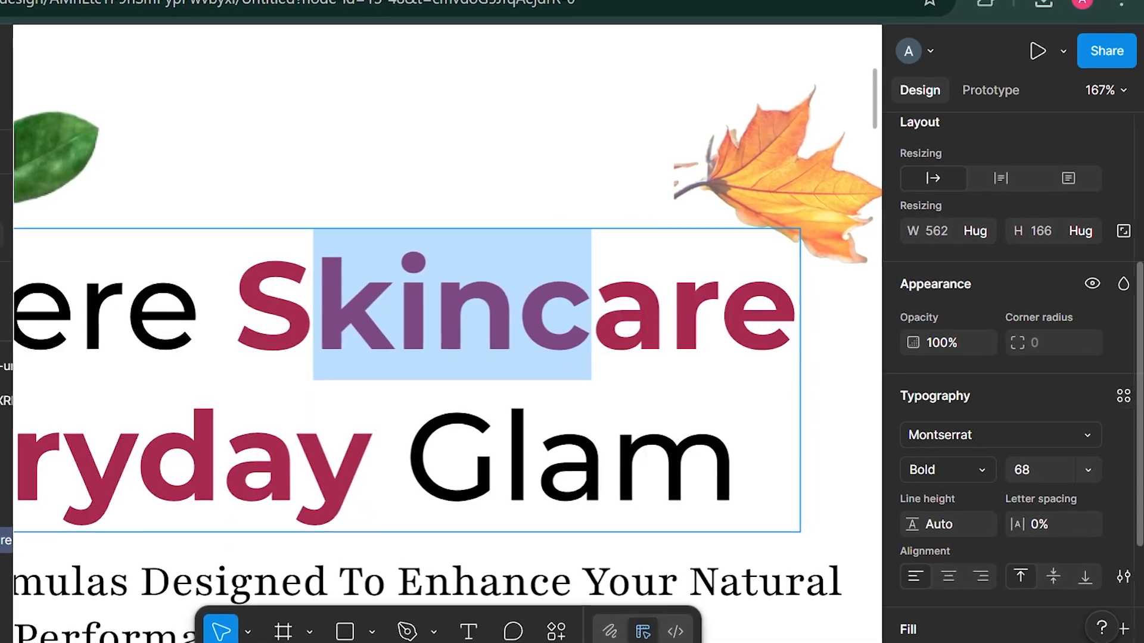
drag(79, 311, 199, 316)
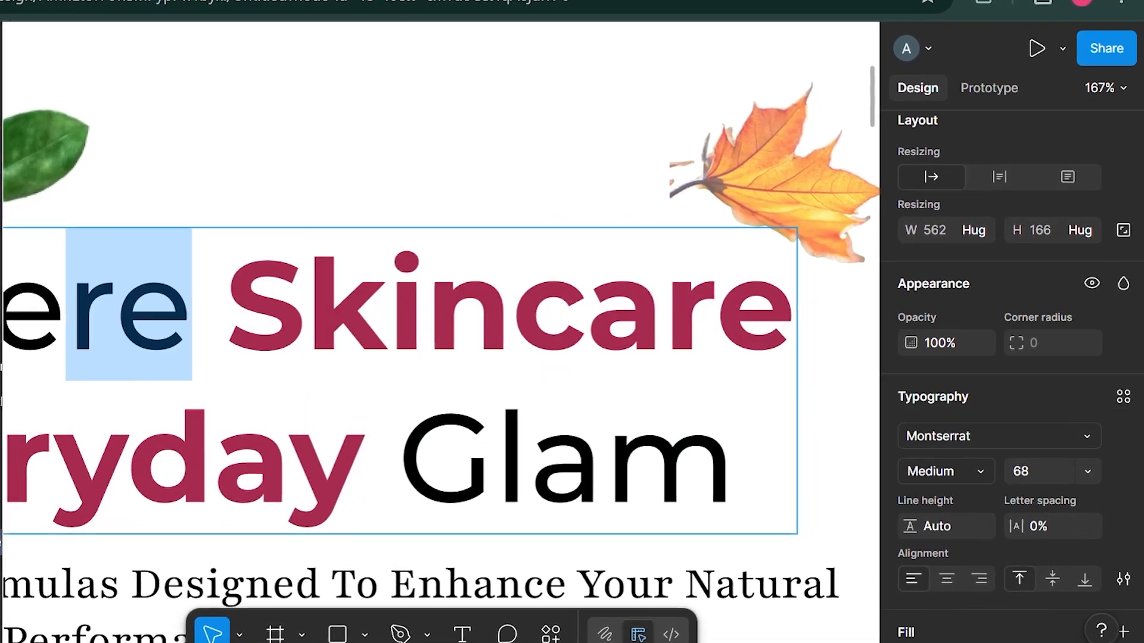
scroll(239, 334, down, 7)
click(858, 422)
click(861, 412)
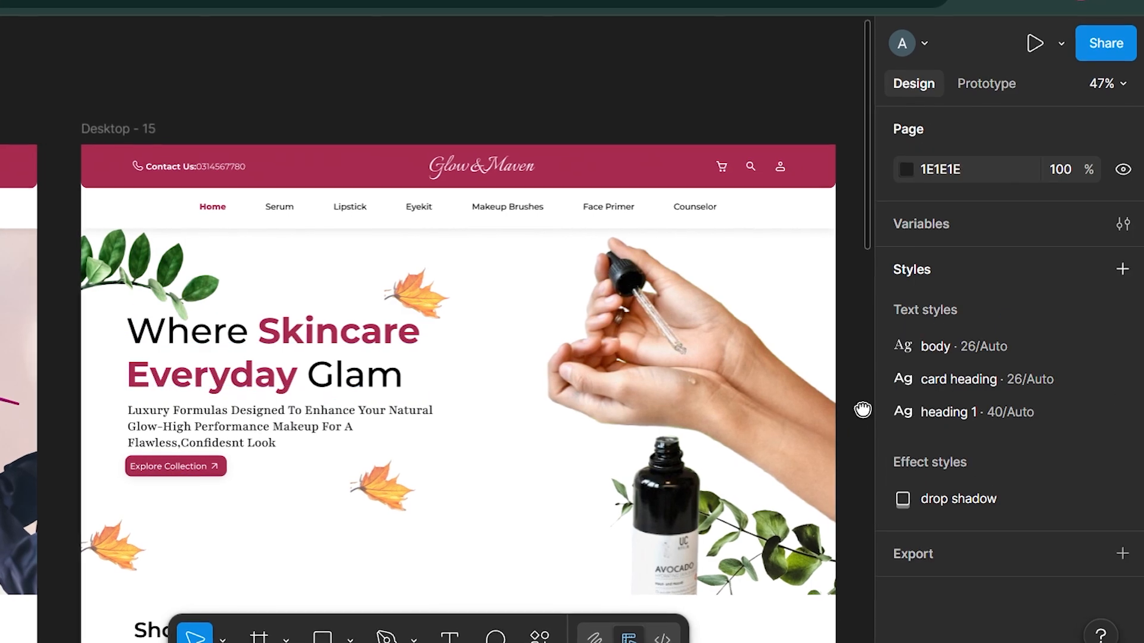
Set the word "Color" in the Desktop - 16 heading to the Bold weight
drag(864, 409, 319, 402)
scroll(518, 319, up, 4)
triple_click(550, 340)
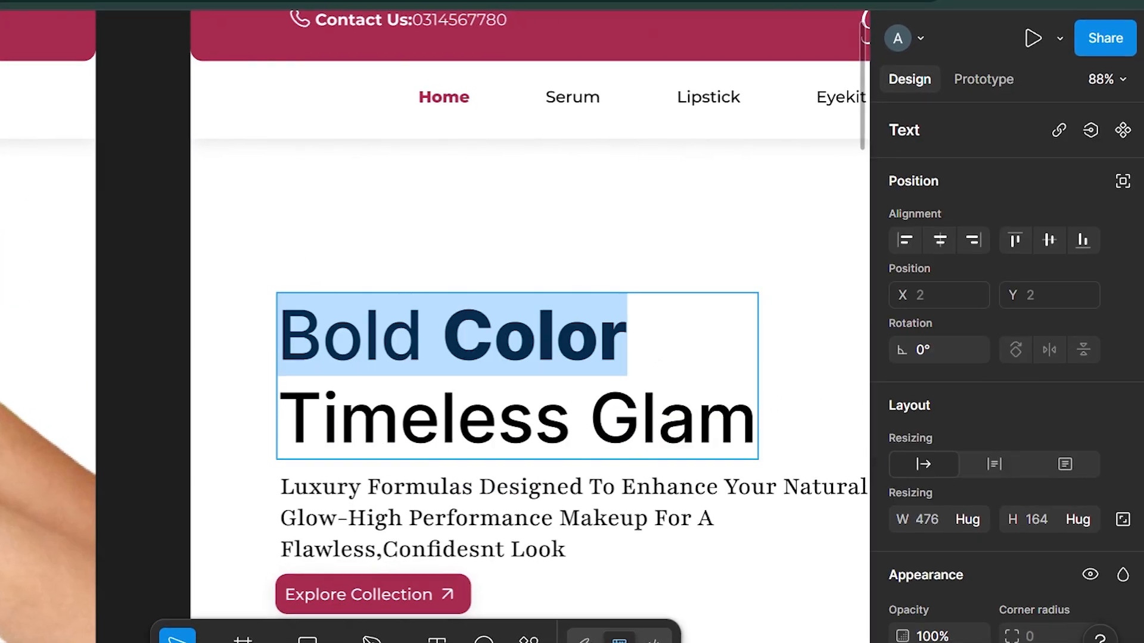
drag(448, 338, 640, 343)
scroll(954, 417, down, 8)
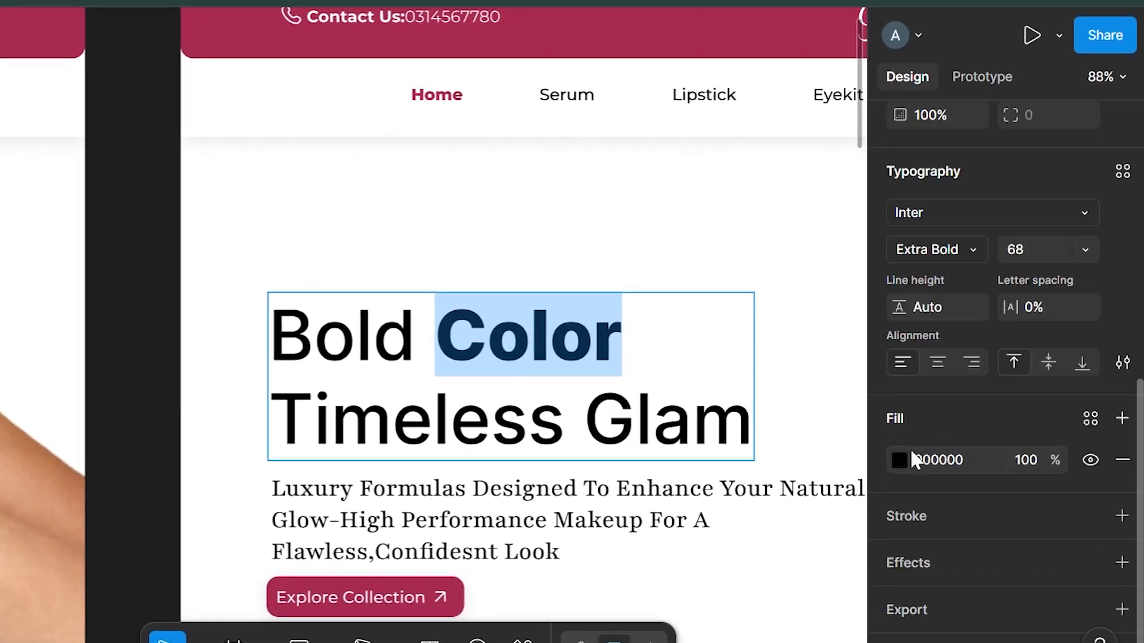
click(915, 255)
click(930, 238)
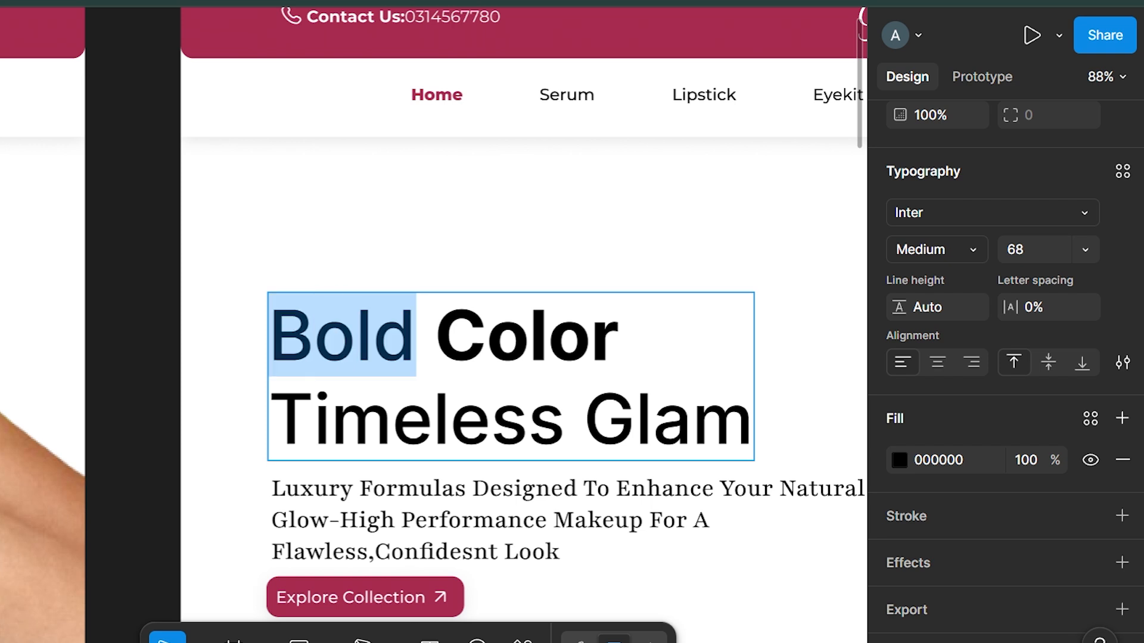
Fill the word "Color" in the heading with the page's crimson, A82A50
double_click(527, 337)
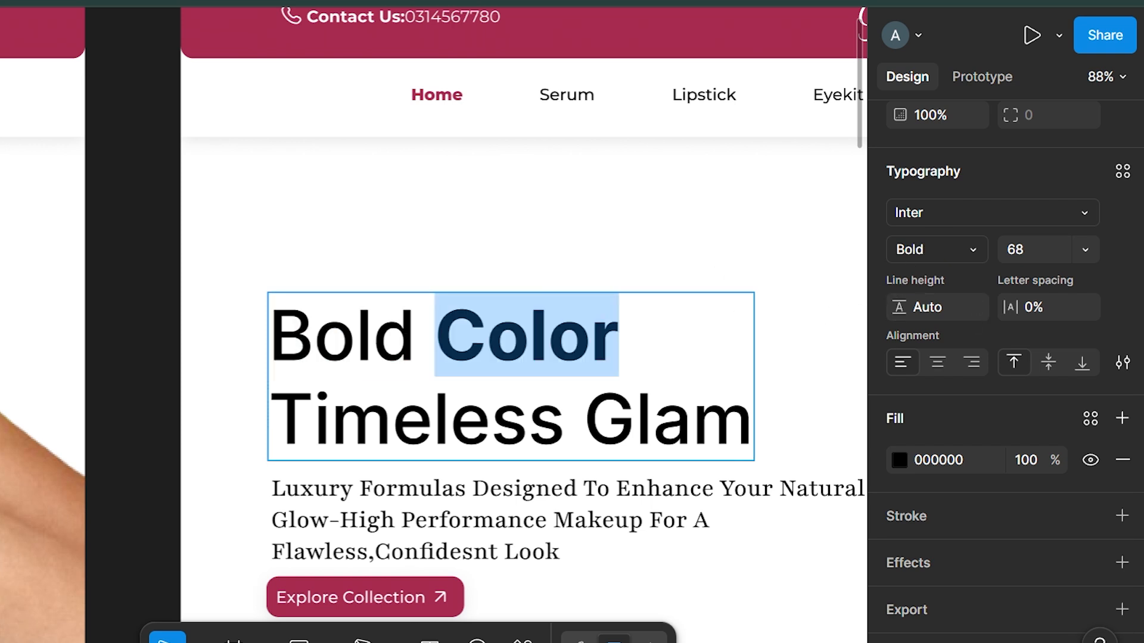
click(899, 461)
scroll(801, 599, down, 1)
click(706, 616)
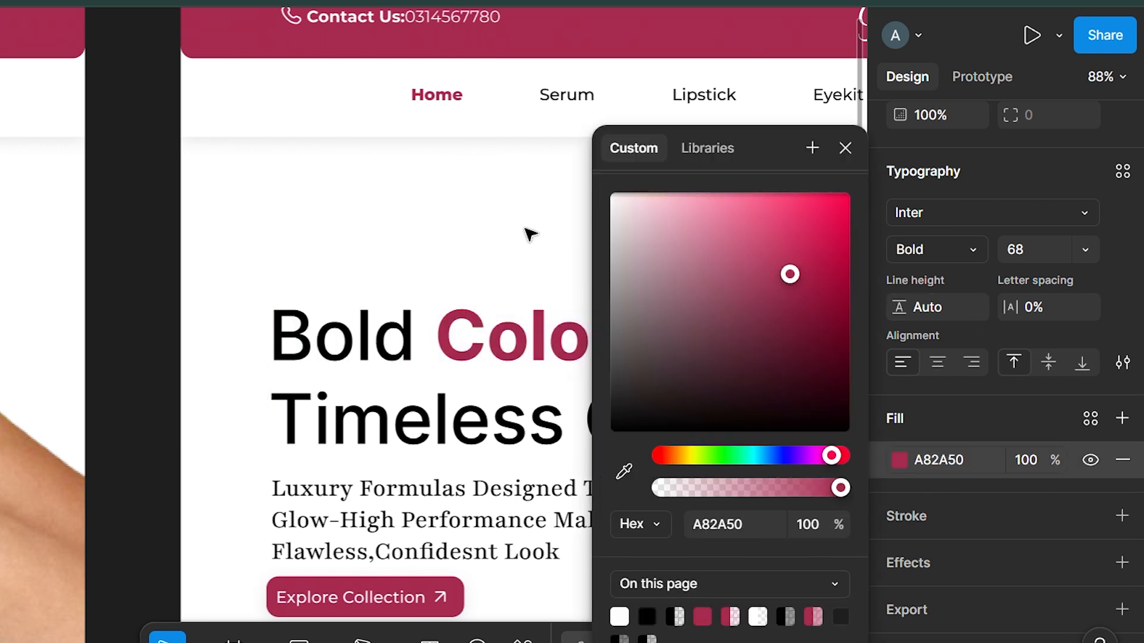
click(528, 233)
Fill the word "Timeless" in the heading with crimson A82A50 and set its weight to Bold
double_click(563, 425)
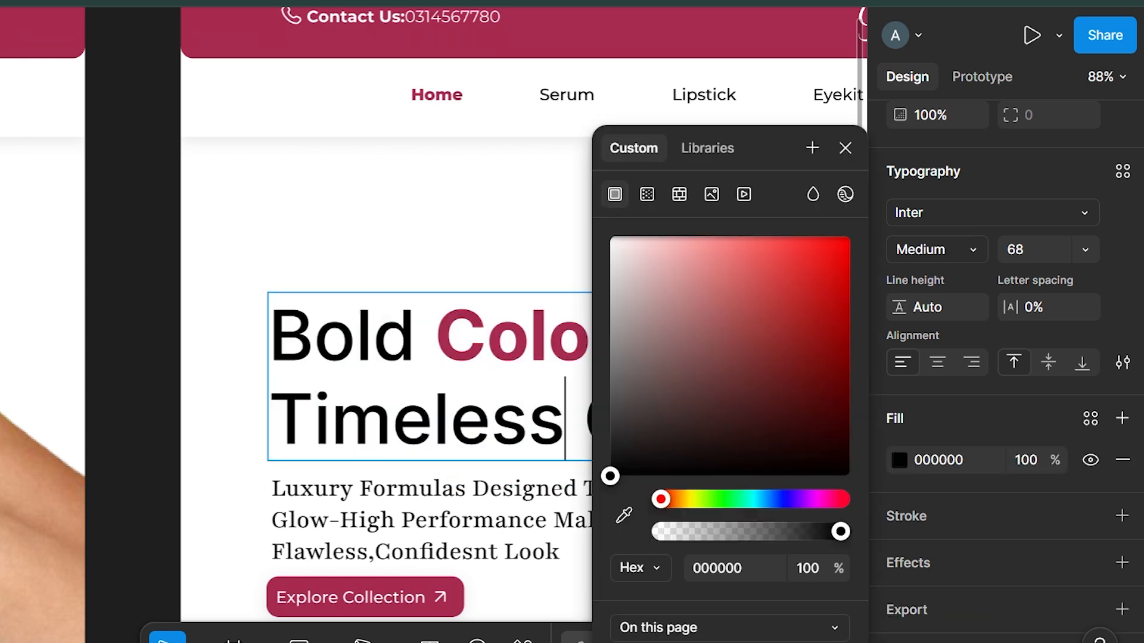
scroll(754, 616, down, 1)
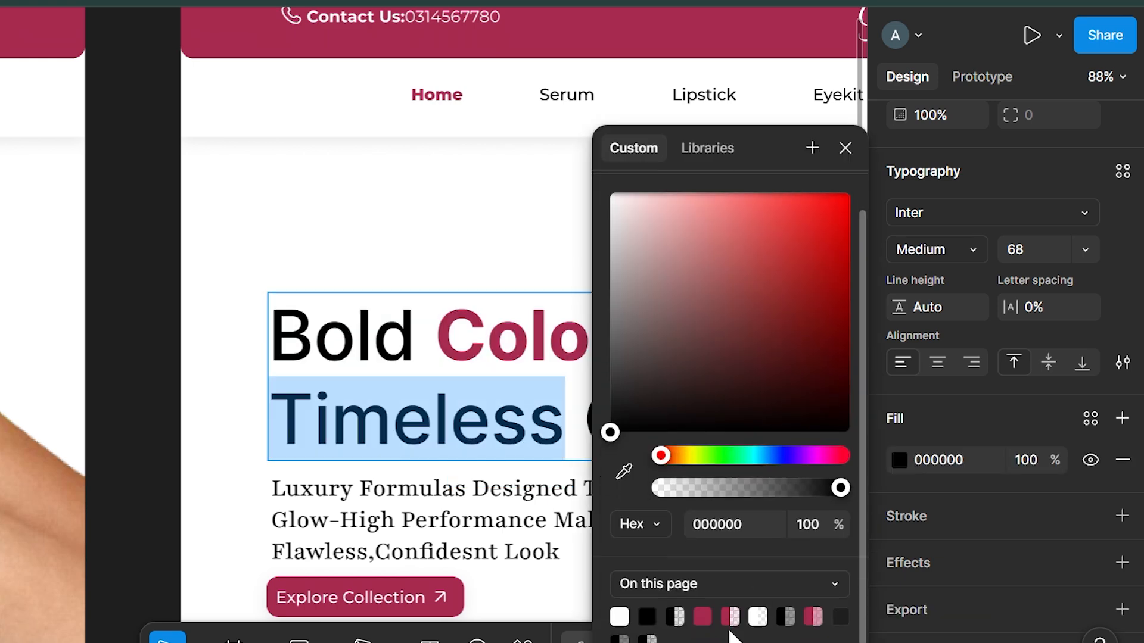
click(704, 616)
click(924, 249)
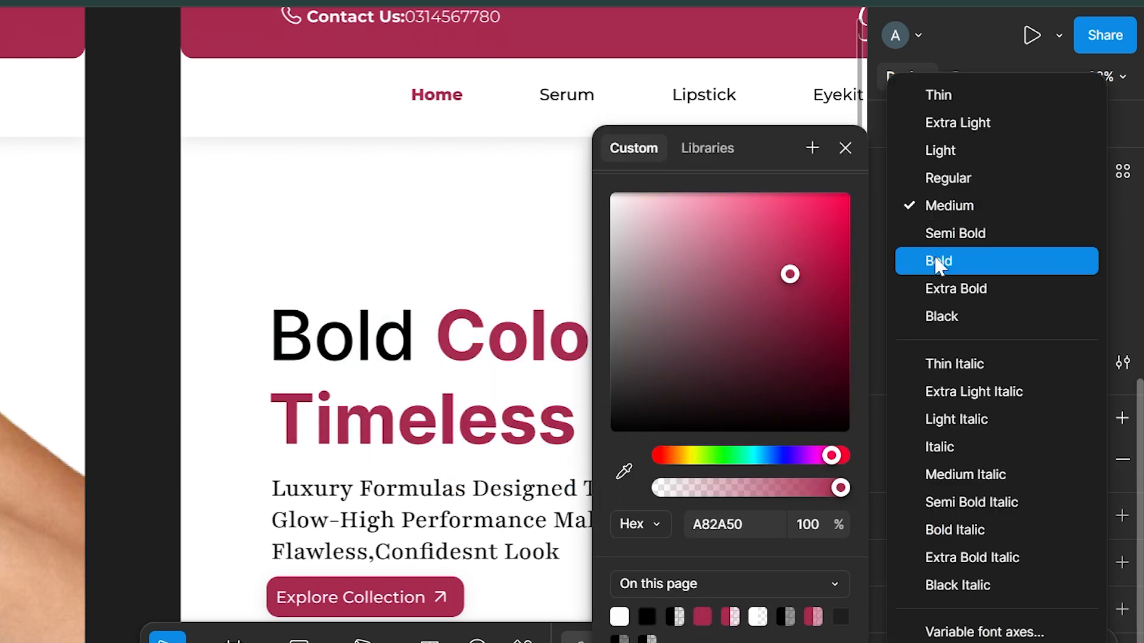
click(929, 258)
click(536, 284)
click(535, 278)
drag(687, 422, 635, 376)
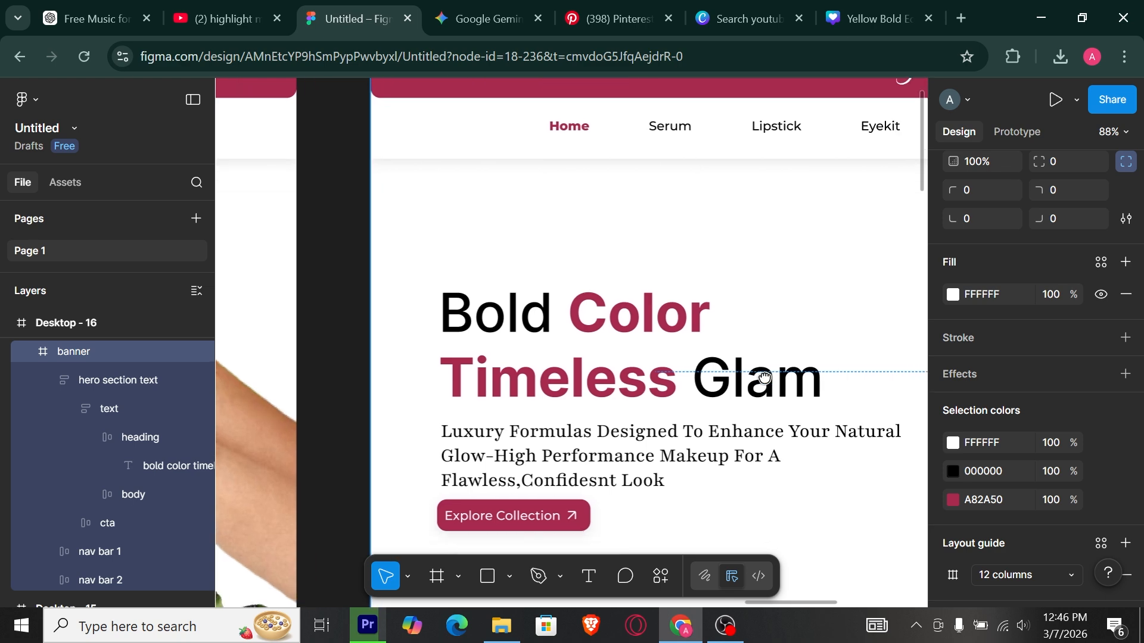
scroll(752, 364, down, 2)
double_click(716, 358)
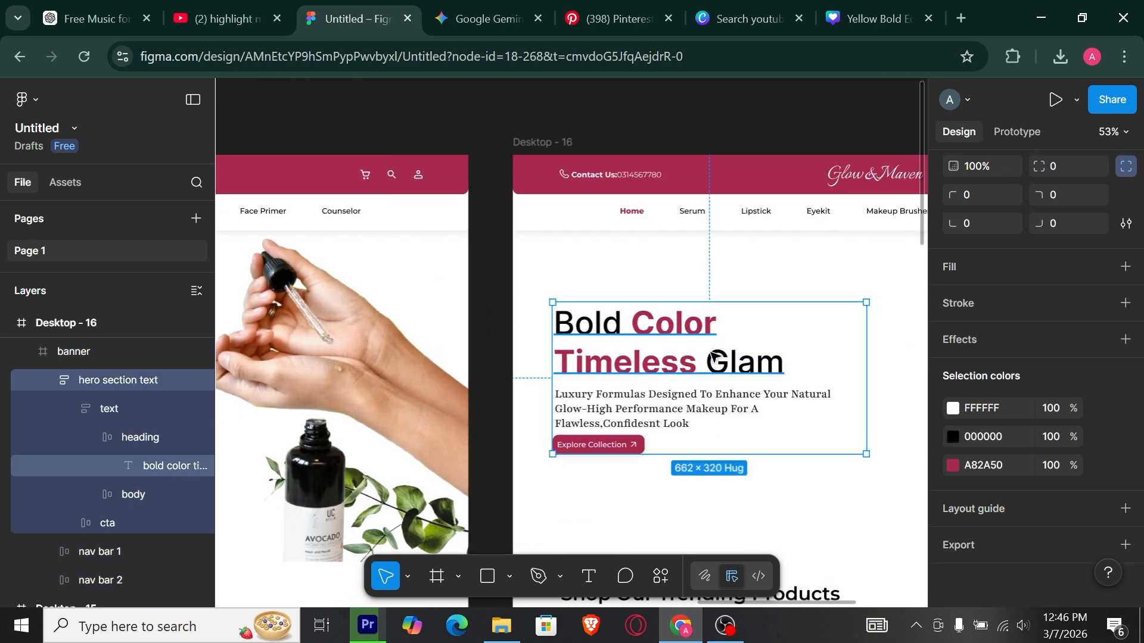
ctrl+click(716, 357)
click(716, 359)
scroll(761, 411, up, 1)
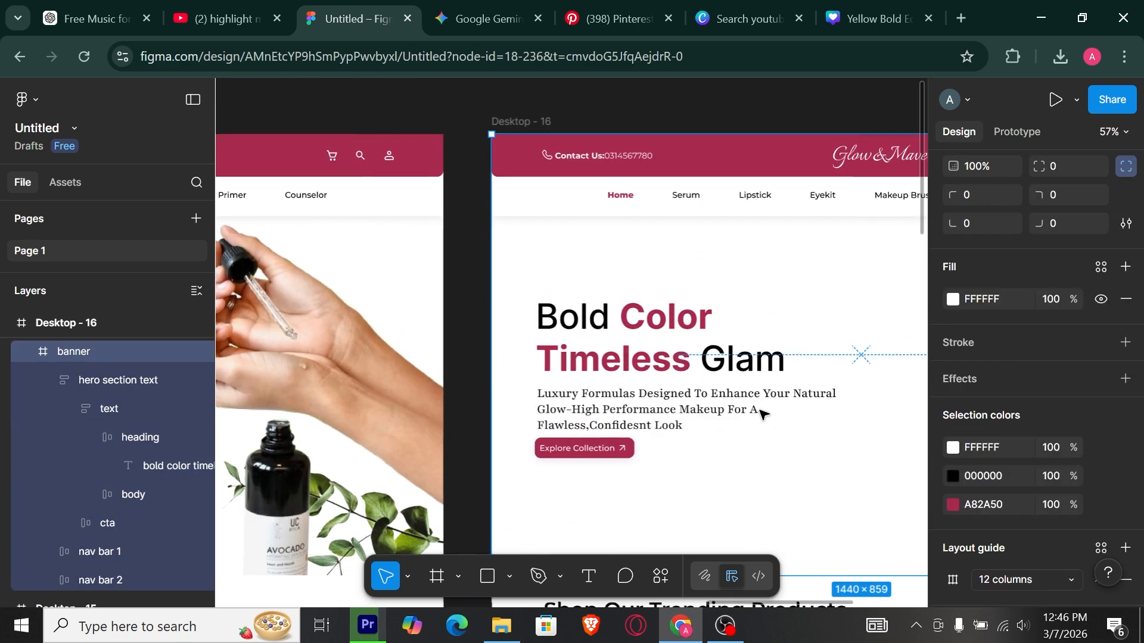
Copy the "Luxury Lipsticks Designed To Enhance Your Natural Beauty" paragraph from the Desktop - 14 frame
scroll(763, 411, down, 5)
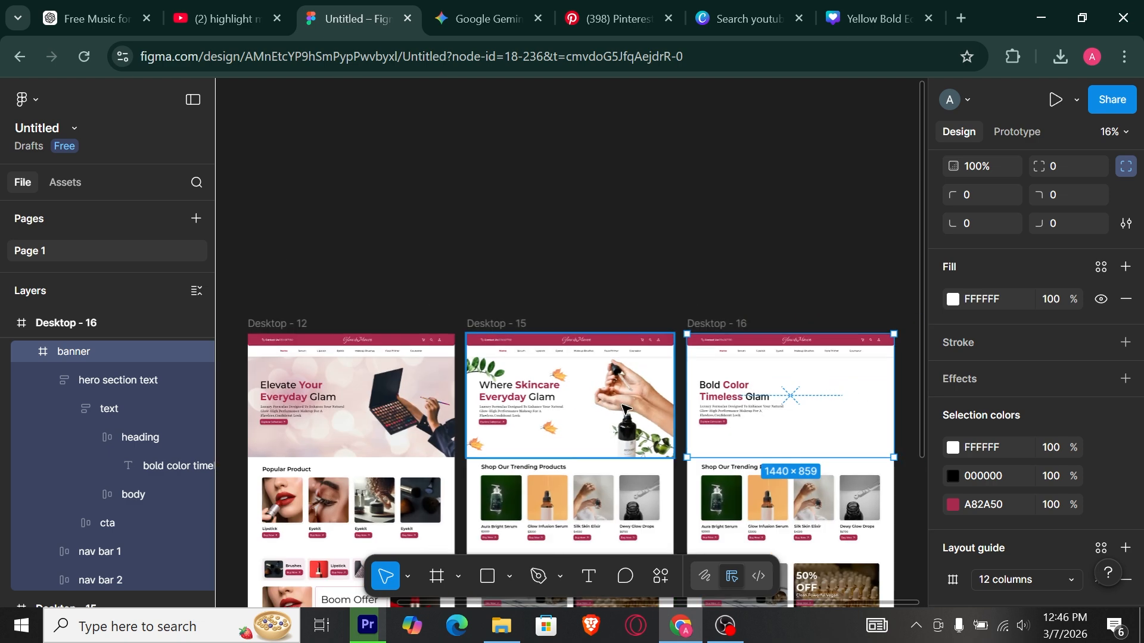
drag(545, 283, 952, 191)
scroll(439, 447, up, 4)
double_click(439, 453)
key(ctrl+c)
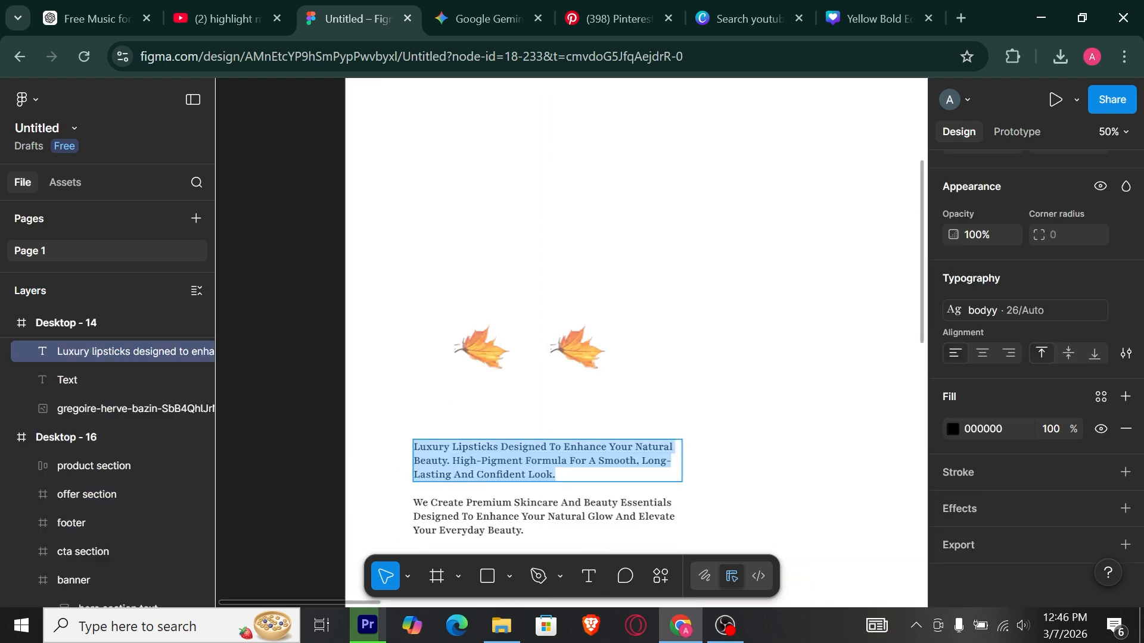
Replace the body paragraph under the Desktop - 16 heading with the copied lipstick text
scroll(782, 443, down, 4)
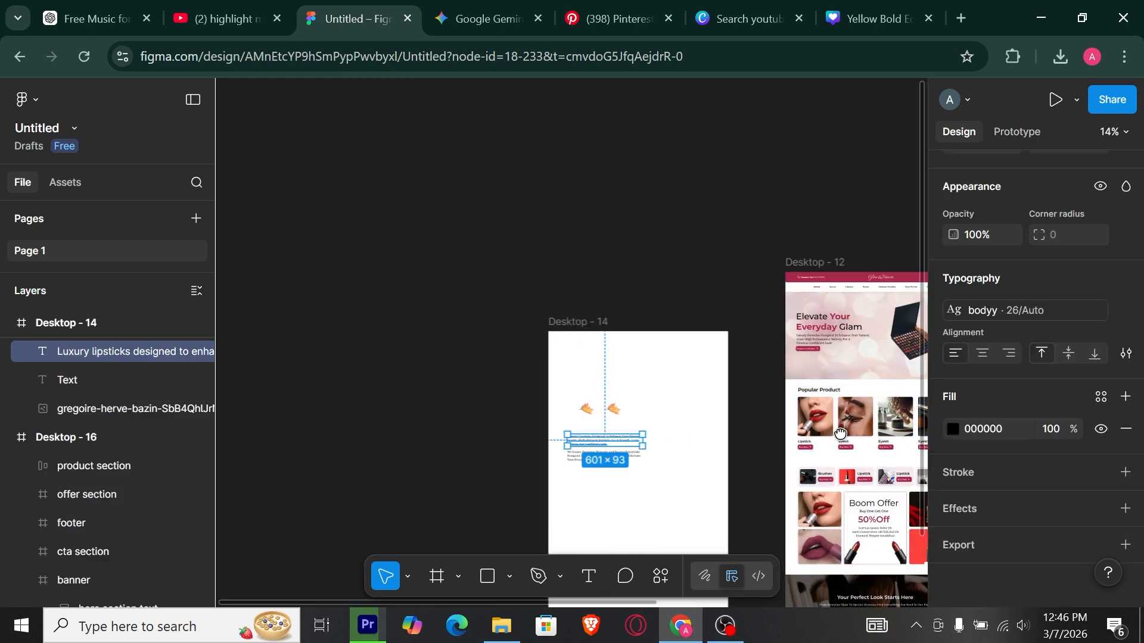
drag(841, 434, 340, 427)
scroll(731, 329, up, 5)
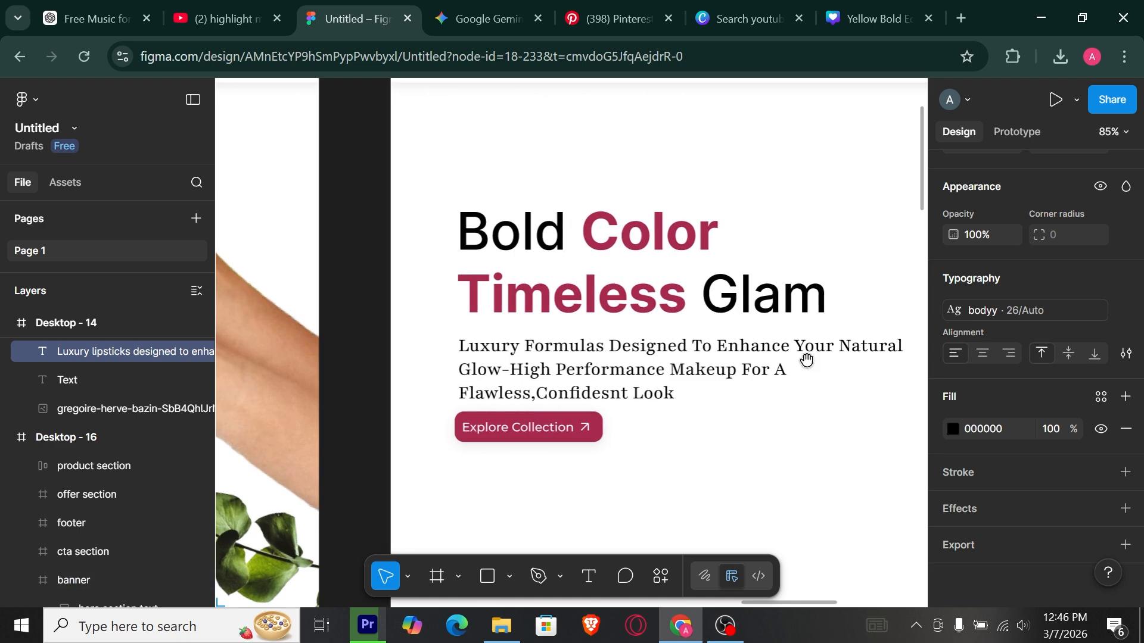
scroll(806, 359, up, 2)
double_click(567, 383)
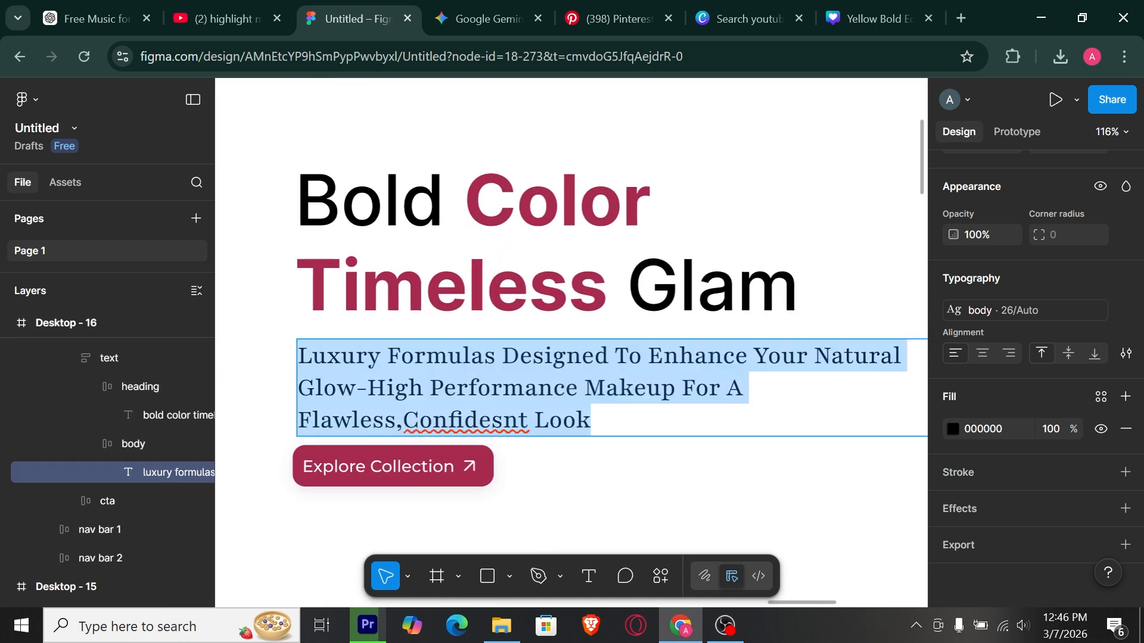
key(ctrl+v)
click(594, 475)
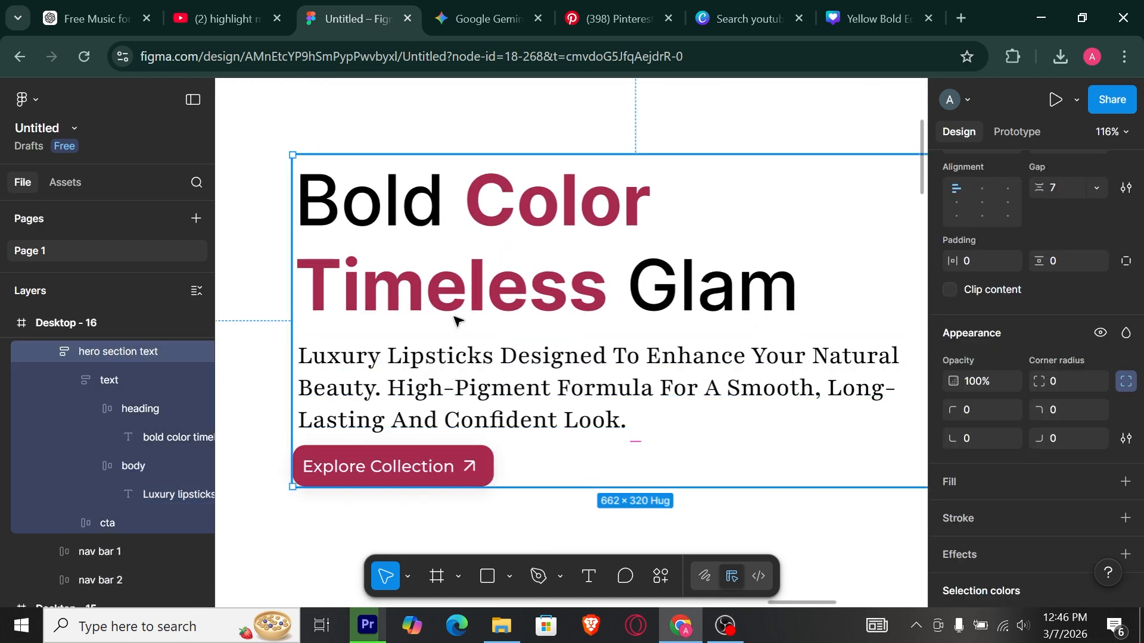
double_click(430, 278)
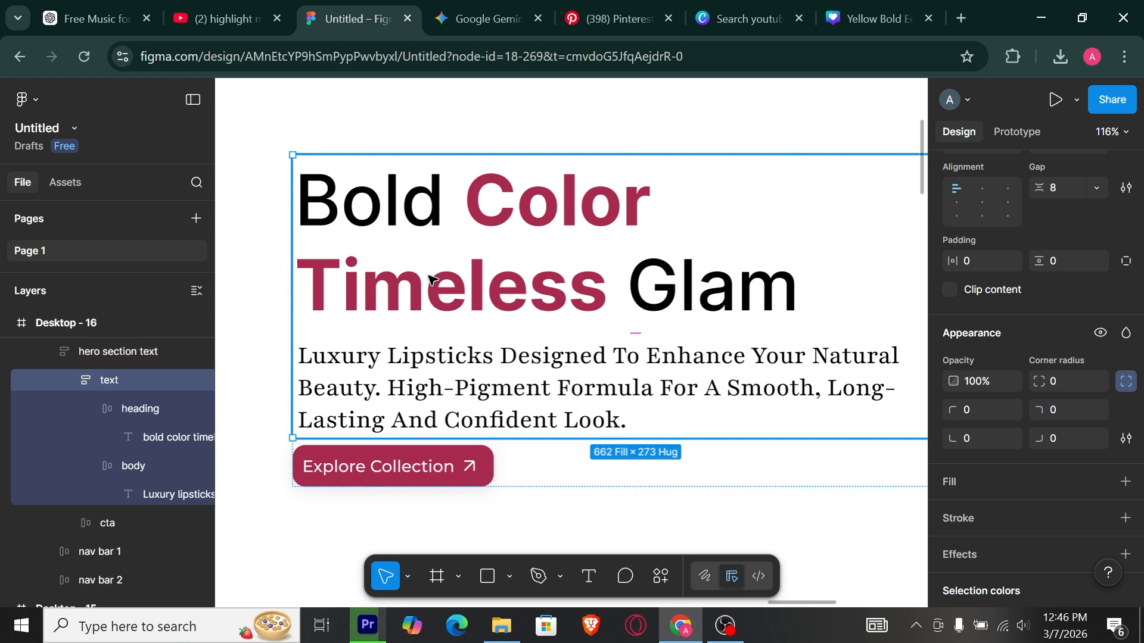
double_click(429, 278)
click(424, 363)
click(429, 467)
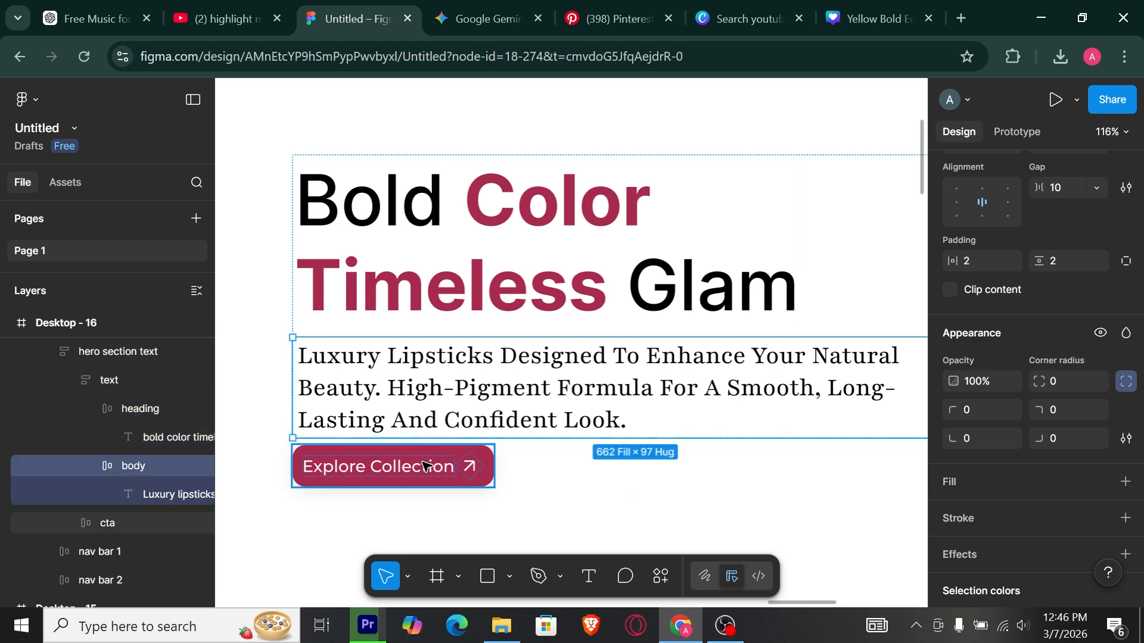
Add an image fill at 20% opacity above the banner frame's white fill and open the file chooser for its picture
click(260, 390)
key(shift+2)
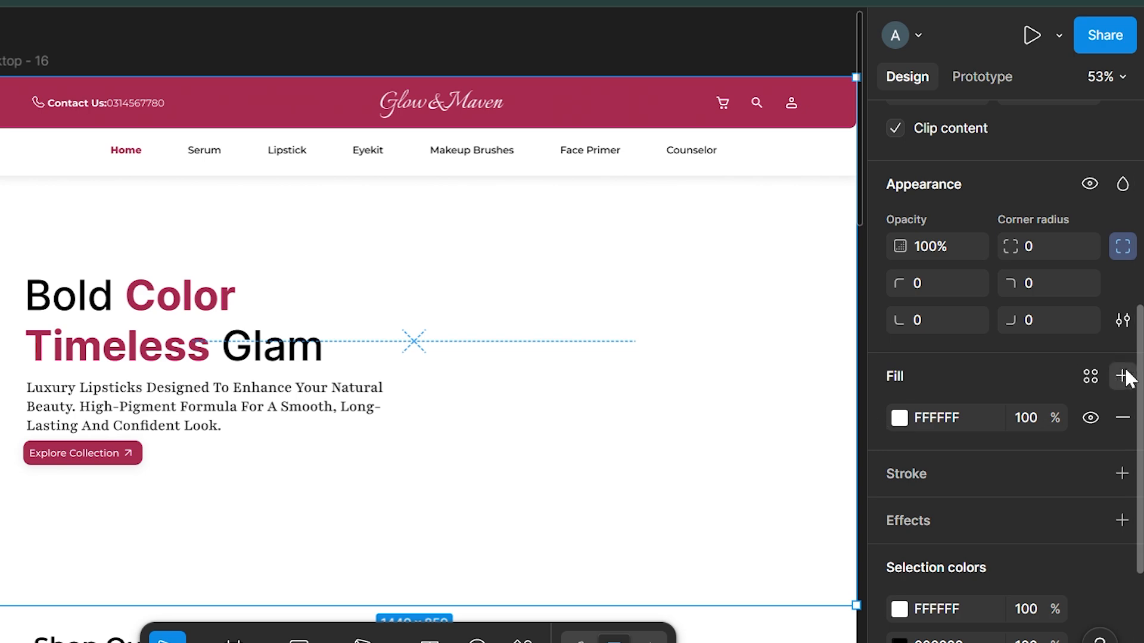
click(1123, 376)
click(899, 417)
click(711, 195)
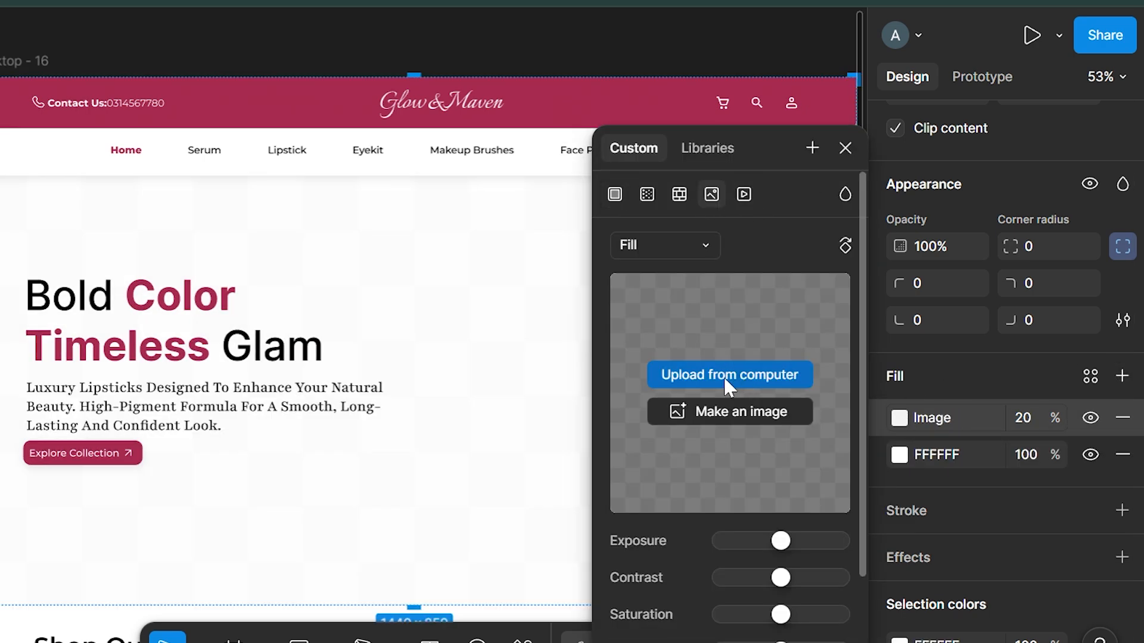
click(723, 375)
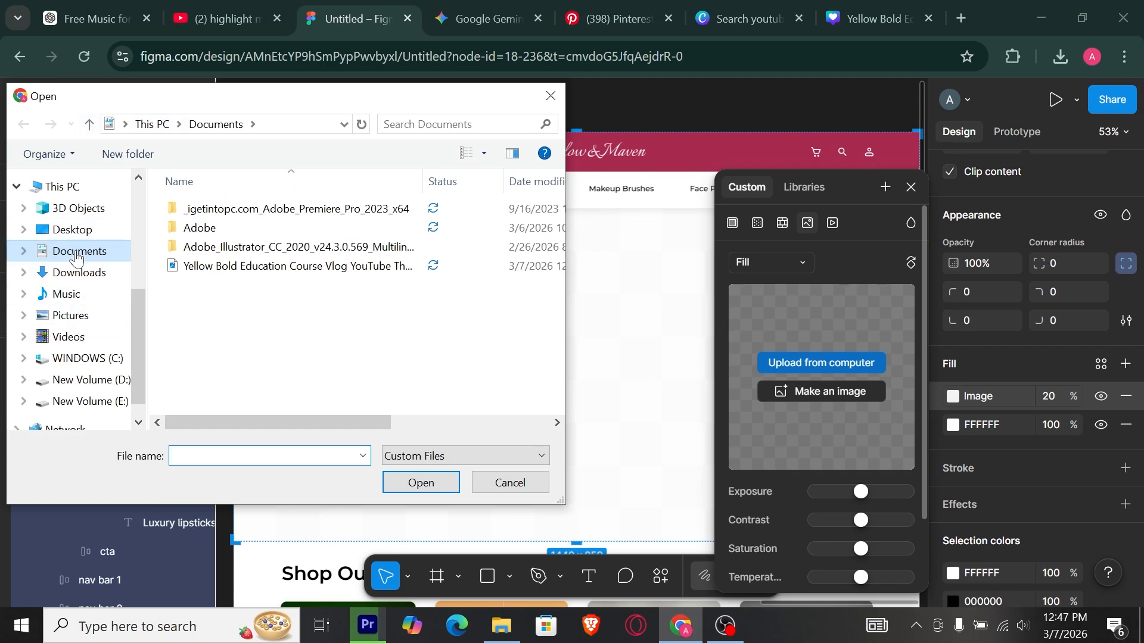
Load the lipstick picture Frame 12 from the Downloads folder into the banner's image fill
click(79, 273)
scroll(312, 255, down, 3)
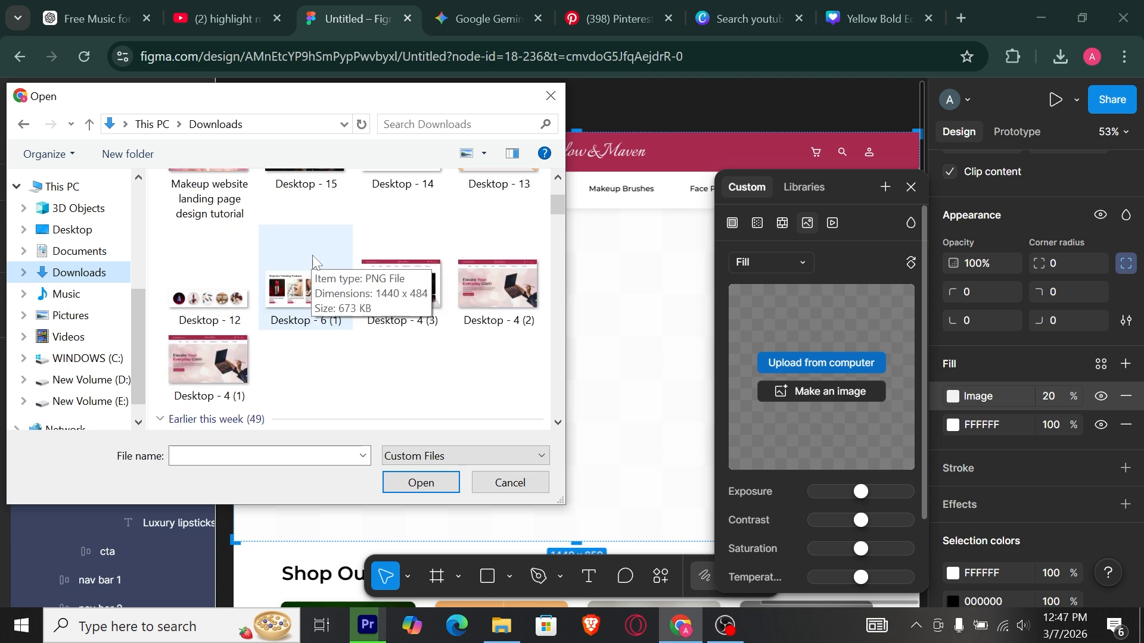
scroll(312, 255, down, 6)
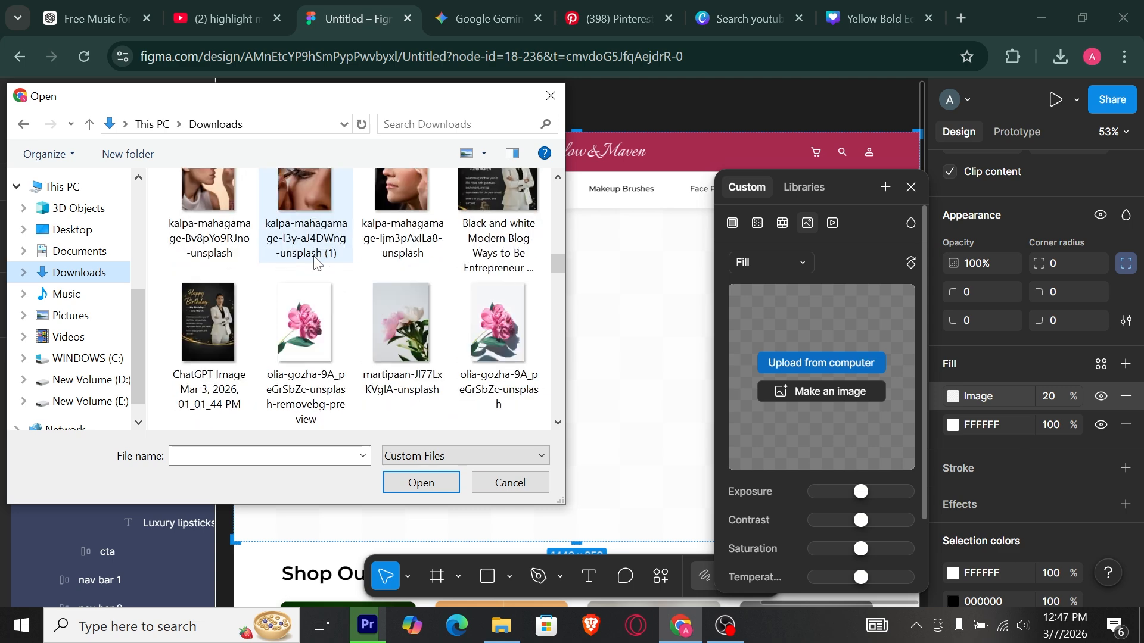
scroll(315, 262, down, 3)
scroll(315, 262, up, 10)
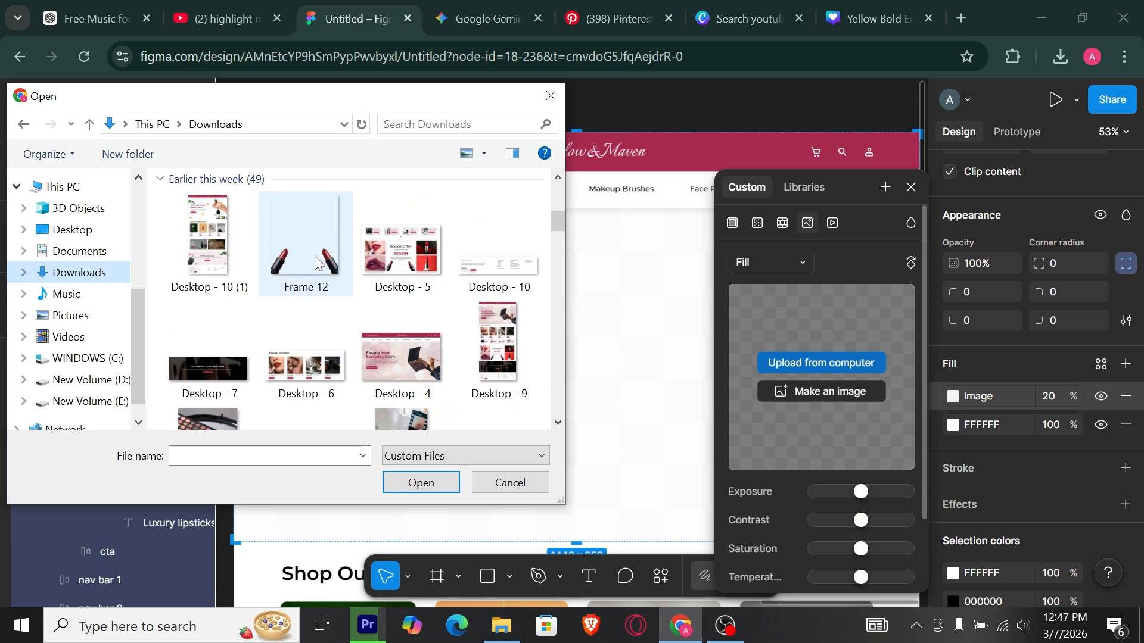
double_click(318, 262)
scroll(467, 334, down, 1)
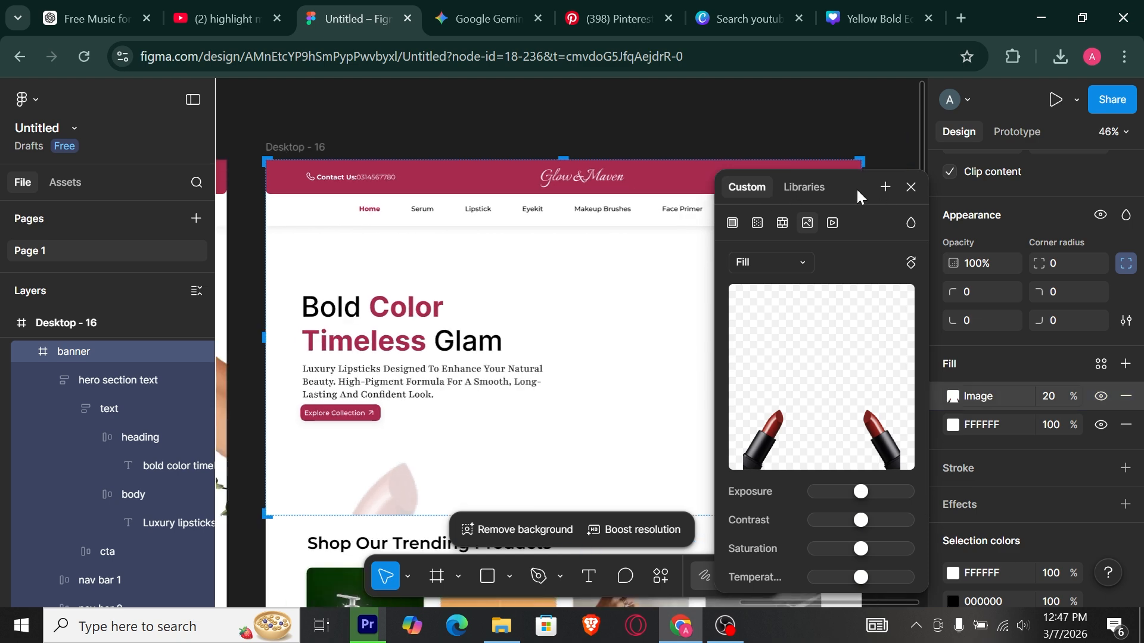
Crop the banner's image fill and enlarge the two lipsticks beyond the banner's lower edge
drag(857, 191, 152, 97)
drag(862, 308, 922, 309)
key(ctrl+z)
drag(561, 381, 762, 317)
scroll(762, 316, down, 1)
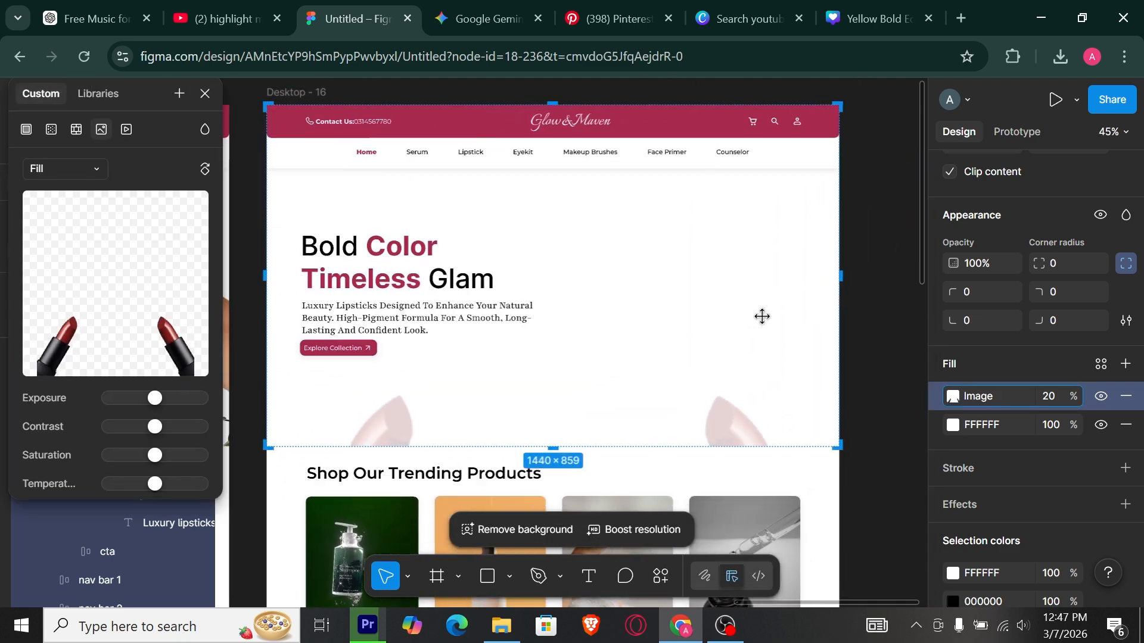
mouse_move(611, 368)
mouse_down()
mouse_move(625, 366)
mouse_move(605, 362)
mouse_up()
drag(756, 388, 771, 387)
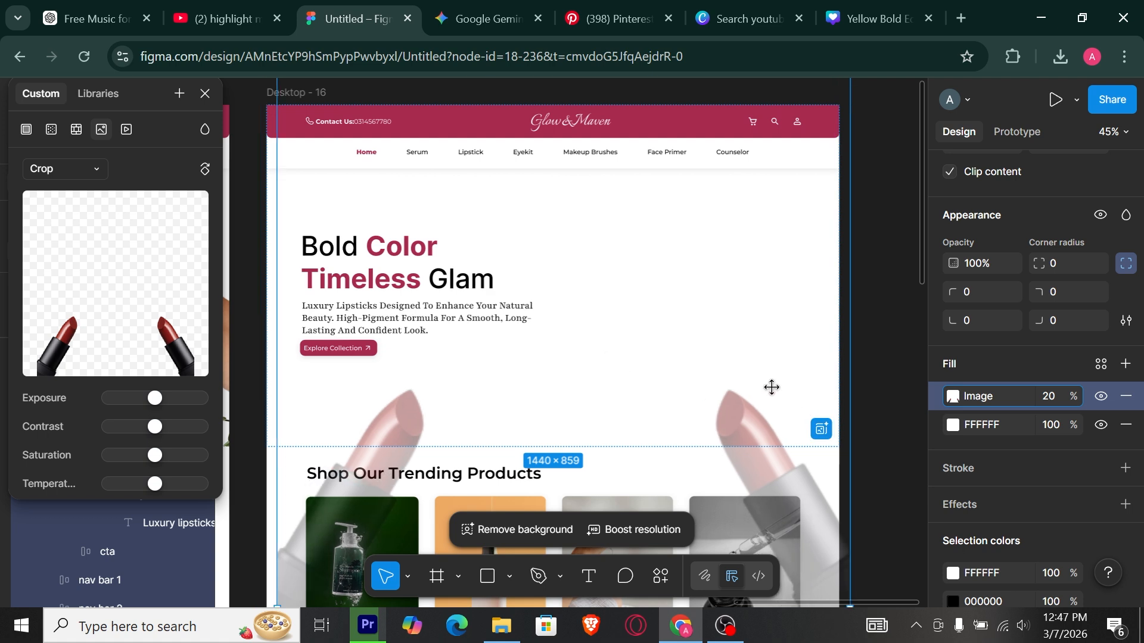
Enlarge the cropped lipstick image further and move it up so the lipsticks rise beside the hero text on both sides
drag(852, 397, 911, 408)
drag(728, 458, 659, 363)
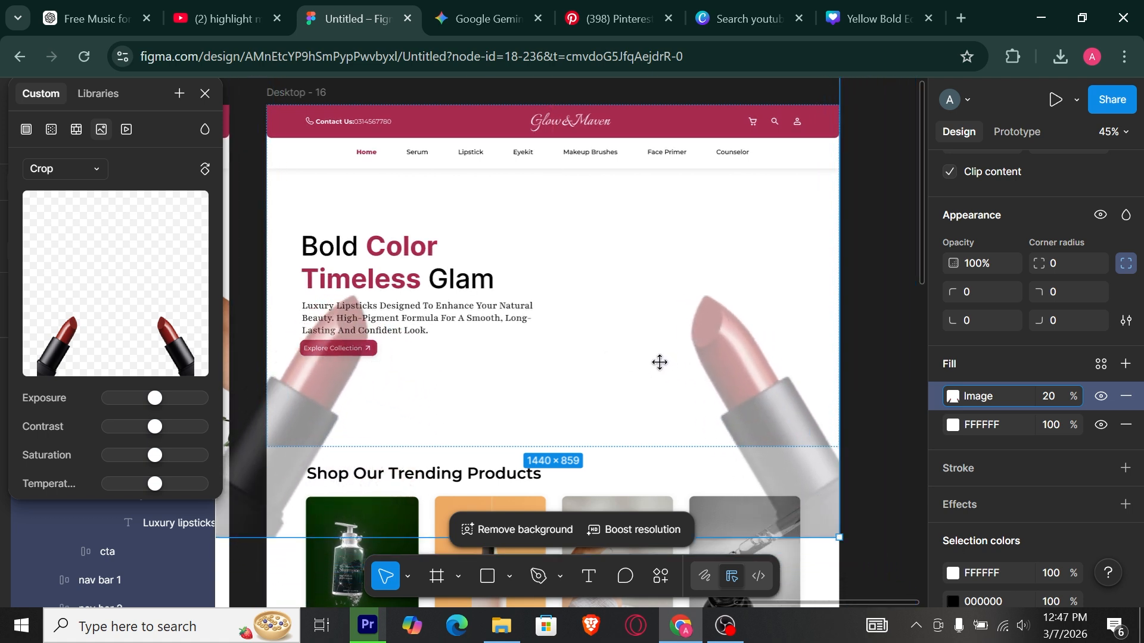
drag(547, 316, 548, 299)
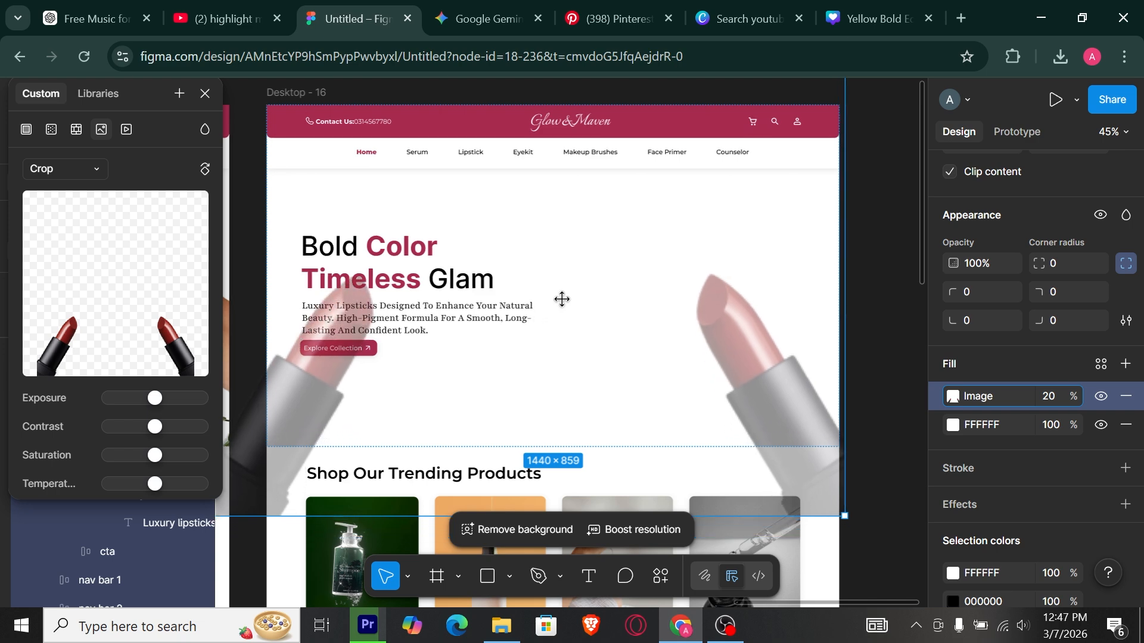
click(867, 390)
click(868, 390)
Draw a rectangle of about 244 × 207 in the banner between the hero text and the right-hand lipstick
drag(697, 370, 723, 375)
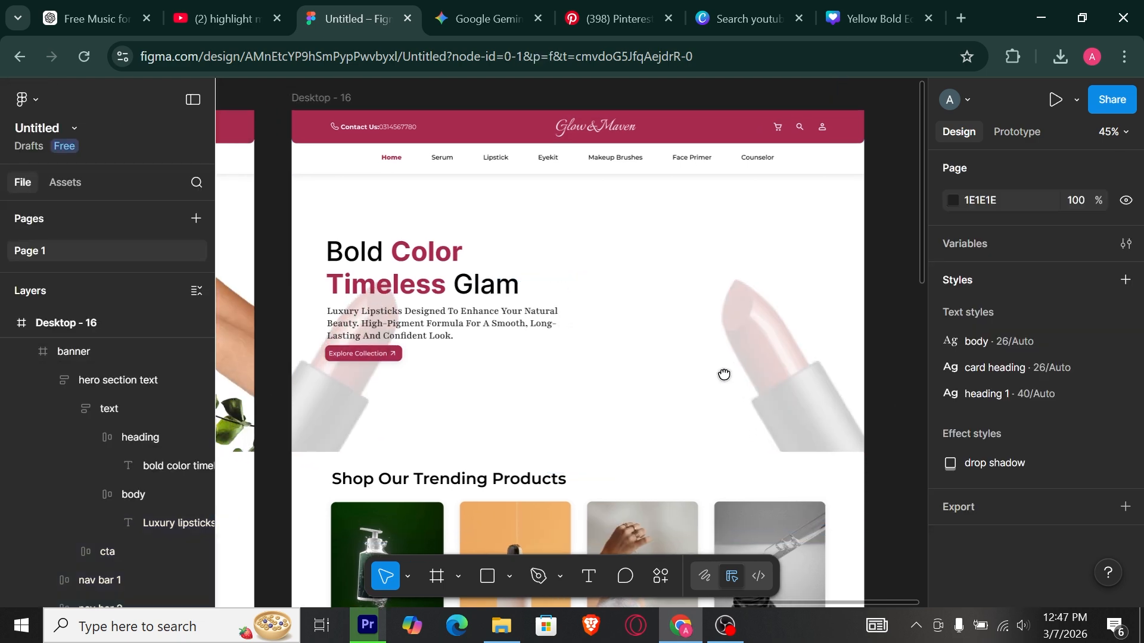
scroll(679, 279, up, 3)
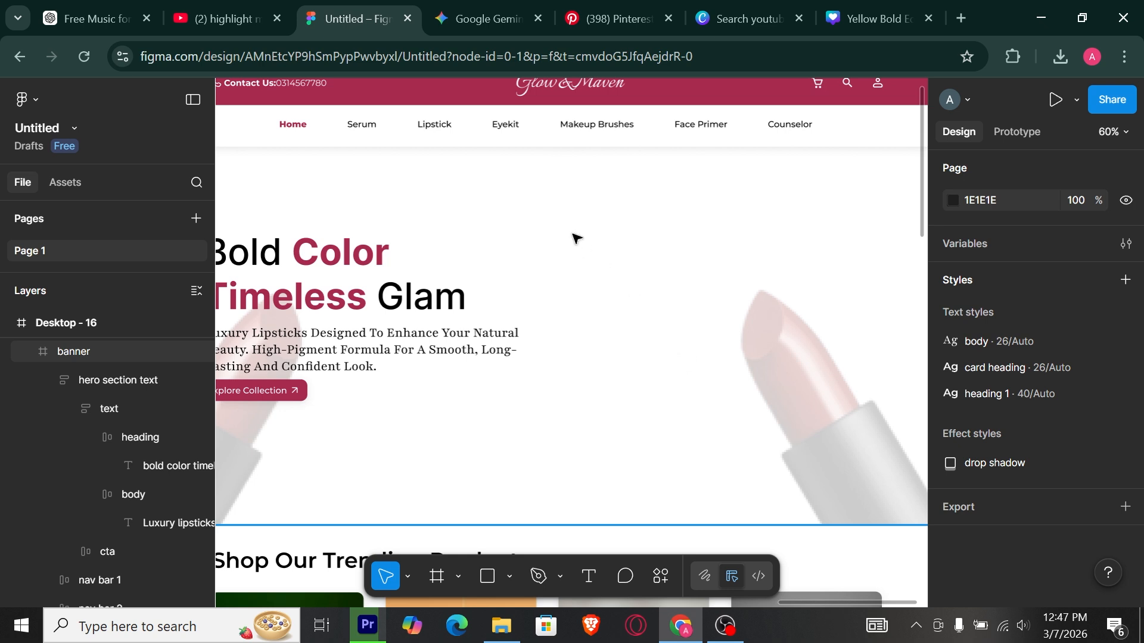
key(r)
drag(606, 240, 692, 364)
click(761, 365)
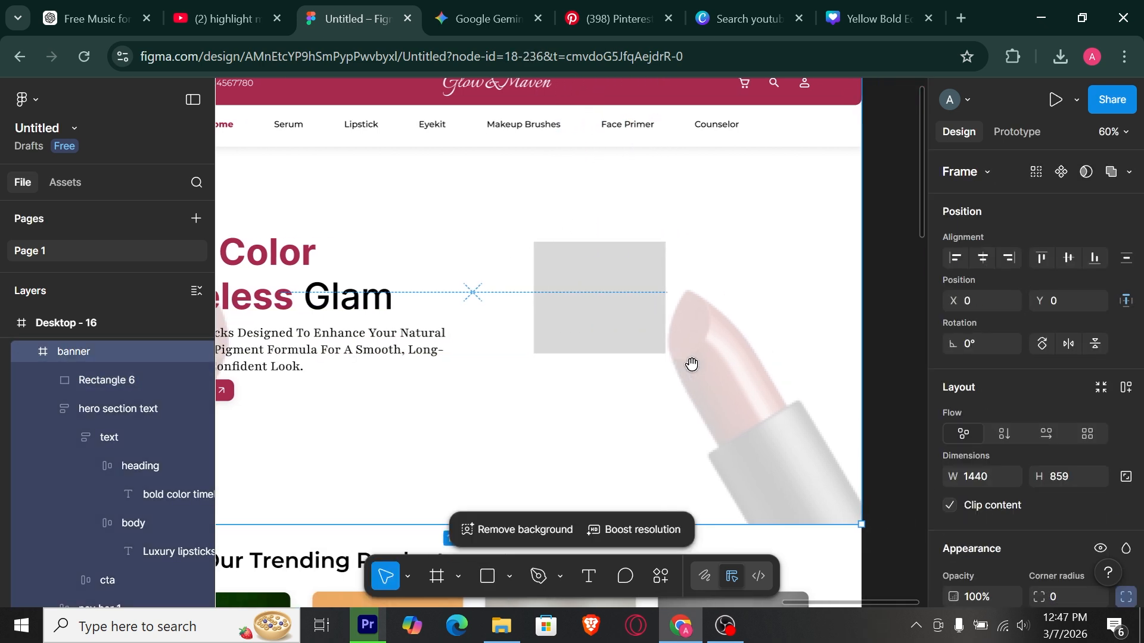
Set the new rectangle's corner radius to 12
click(605, 312)
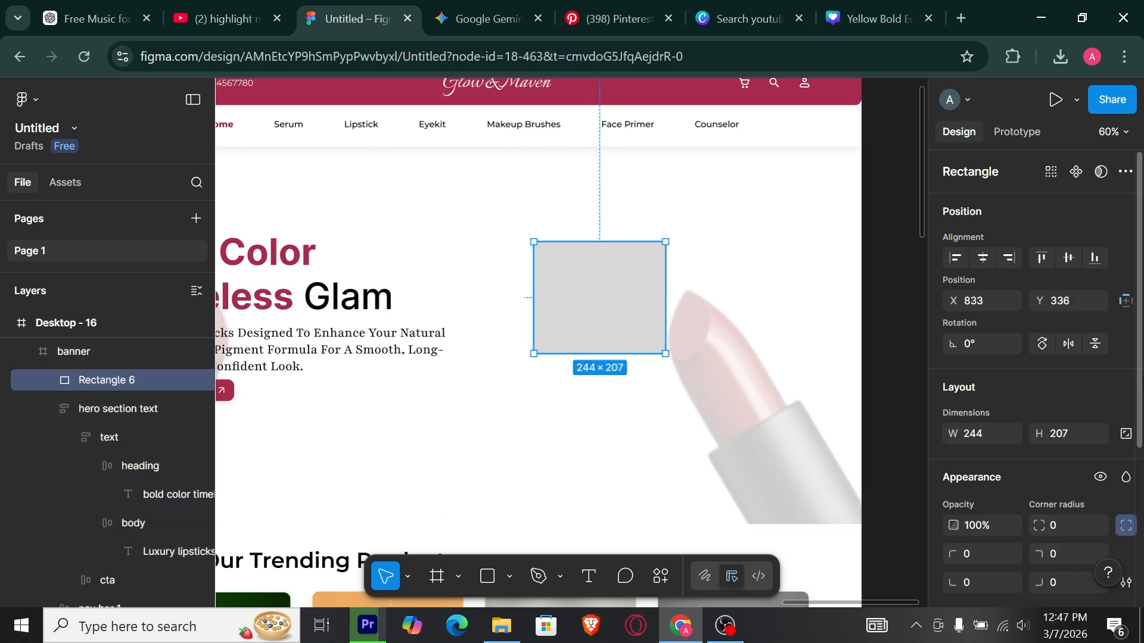
scroll(1053, 397, down, 4)
click(1059, 295)
text(12)
key(Return)
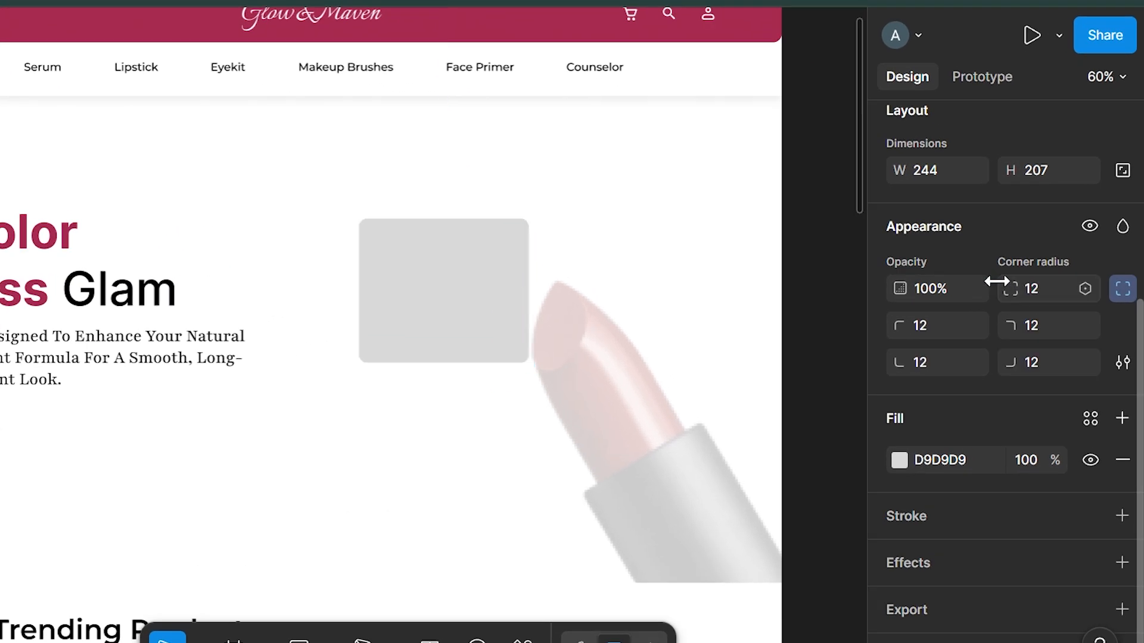
Duplicate the rounded rectangle into a second column, with one taller copy beside it and a 244 × 104 copy below that one
alt+drag(453, 291, 631, 291)
drag(623, 363, 635, 484)
click(458, 331)
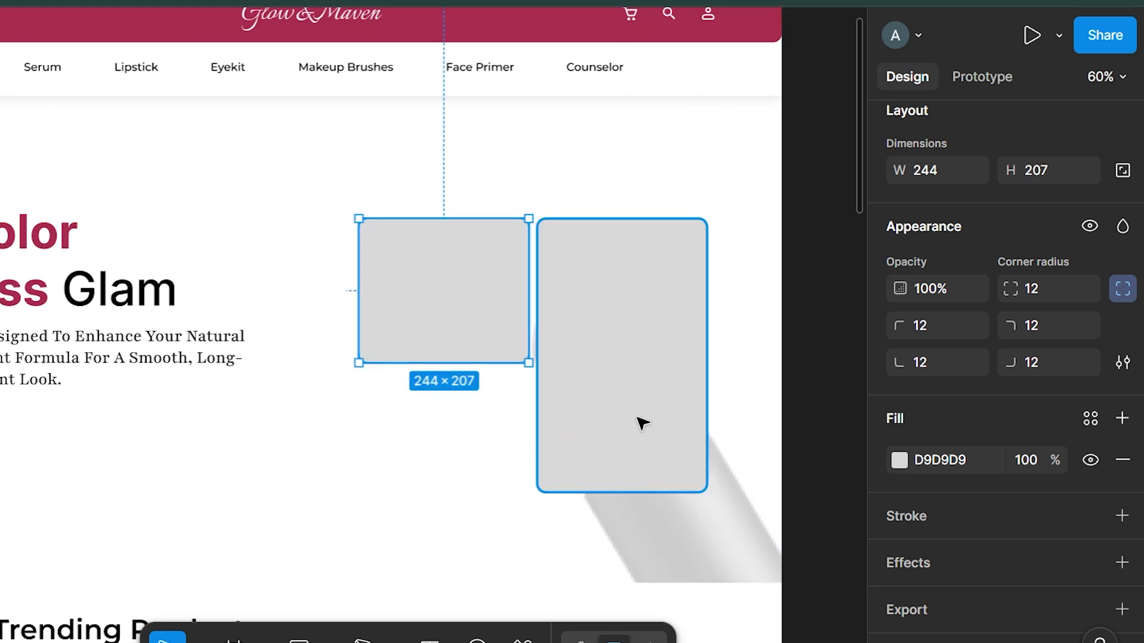
click(639, 421)
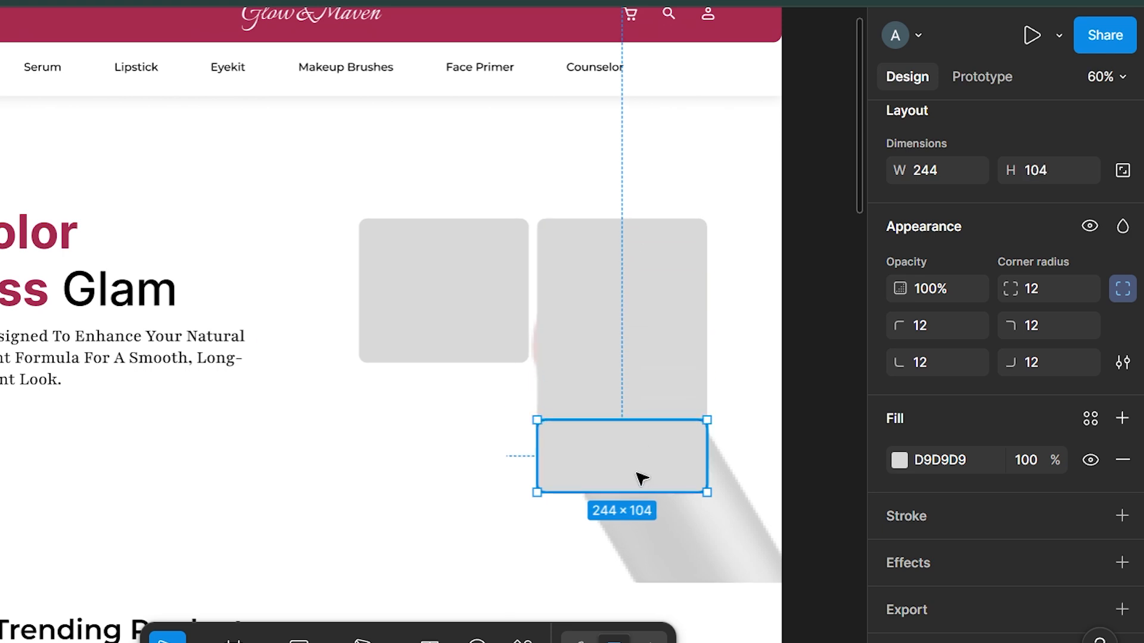
drag(641, 478, 645, 558)
Adjust the heights of the second column's two rectangles to leave a narrow gap, making the lower one about 244 × 114
click(634, 492)
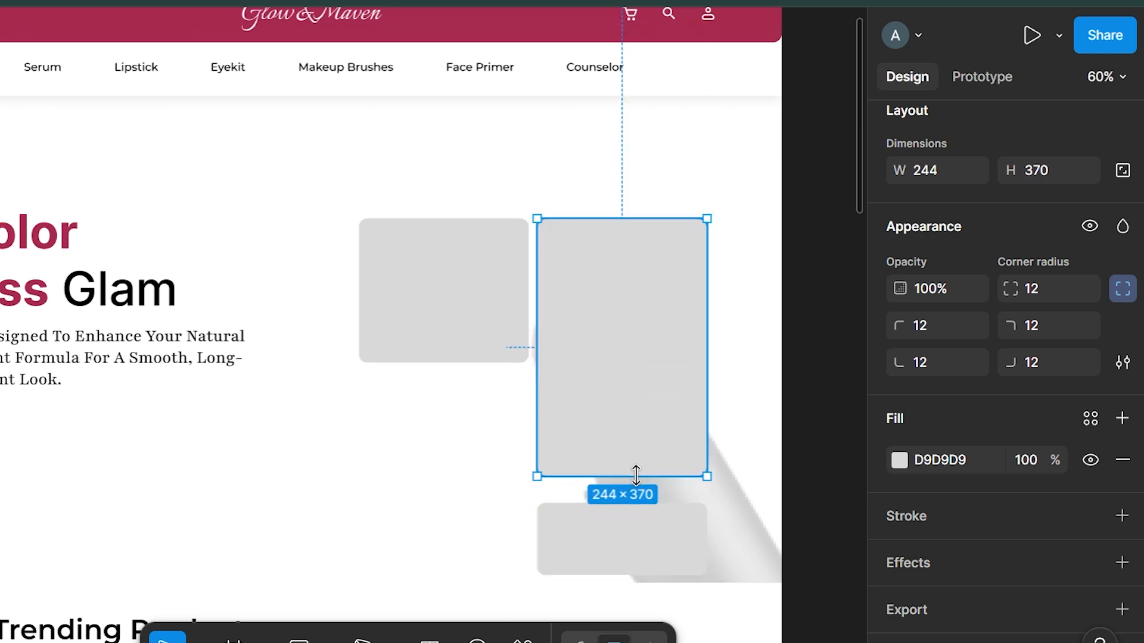
click(641, 509)
drag(633, 484, 634, 485)
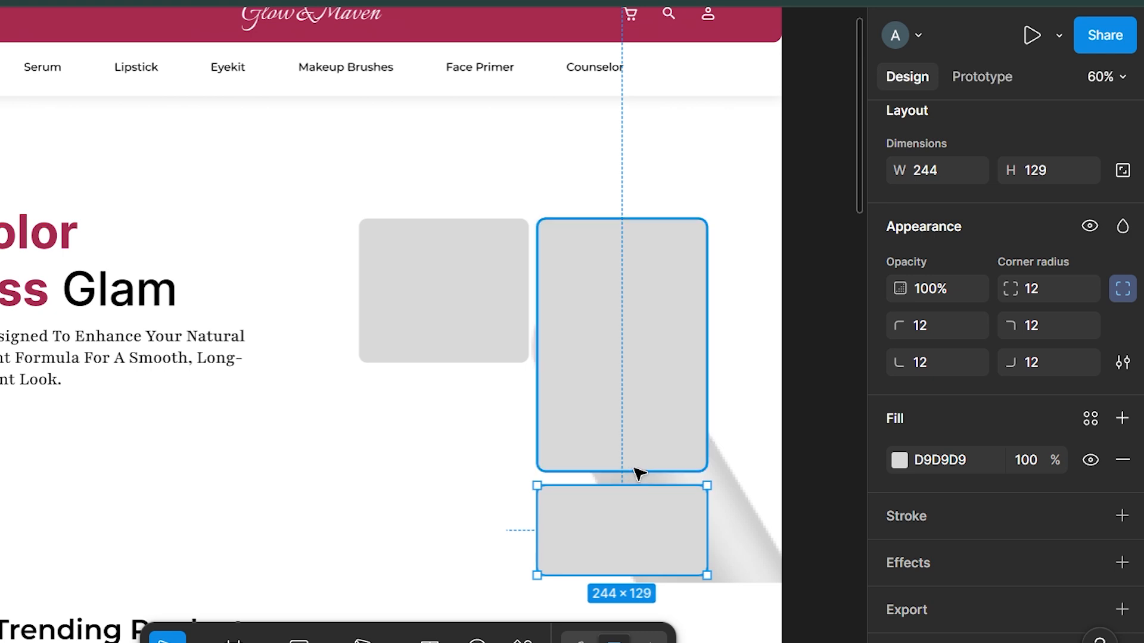
click(633, 470)
click(637, 499)
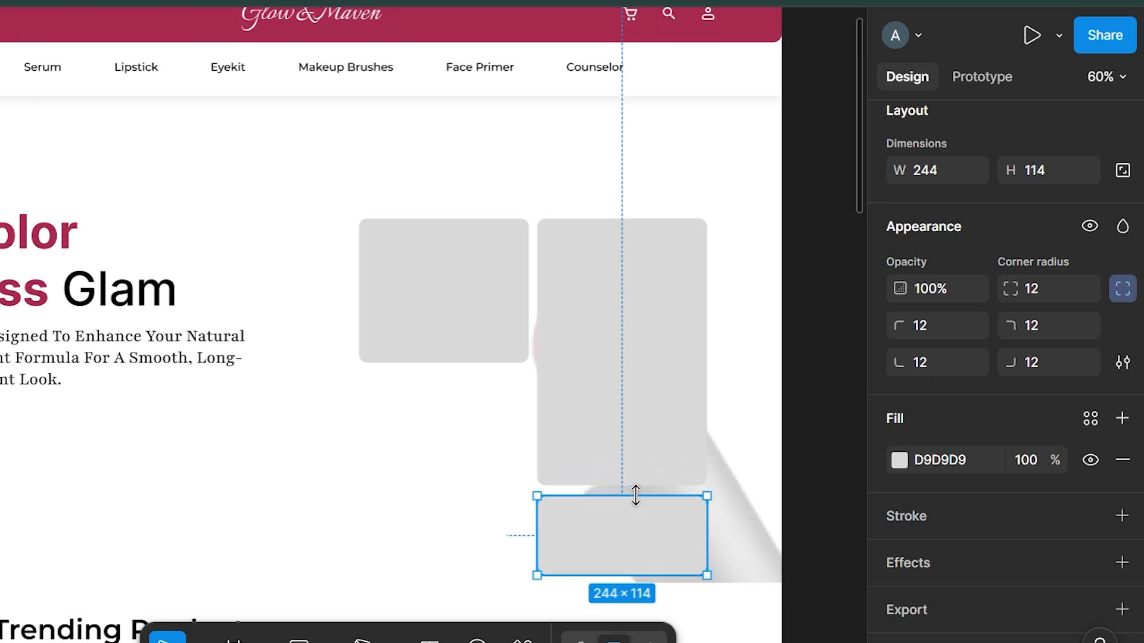
Duplicate the first rectangle below itself and stretch the copy to about 244 × 284, level with the second column's lower edge
click(463, 329)
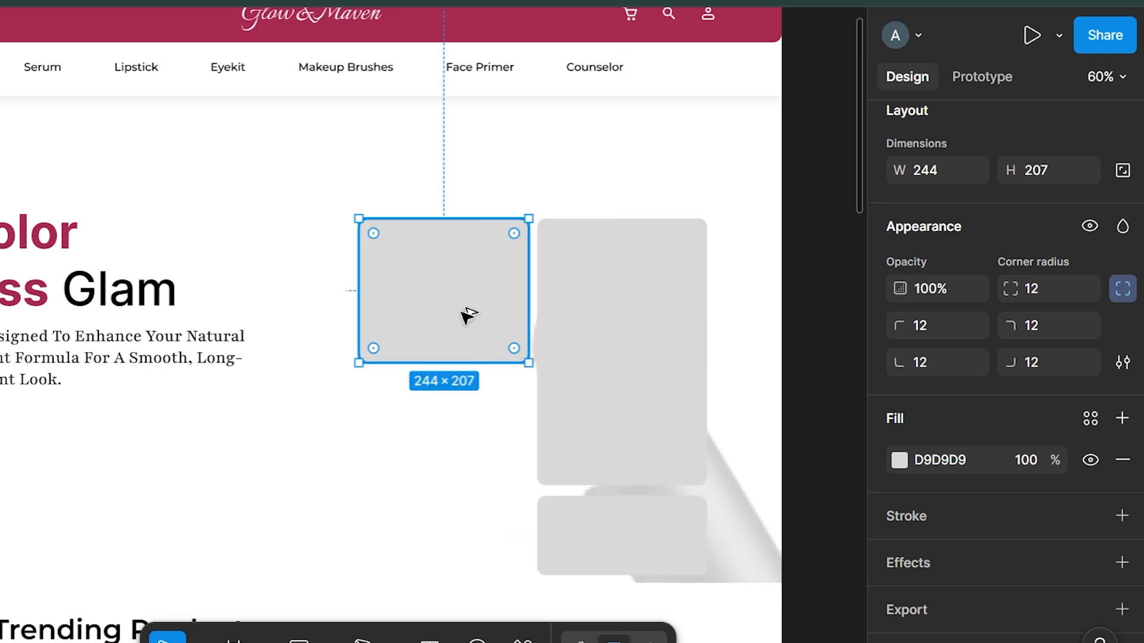
drag(468, 316, 469, 475)
drag(471, 522, 477, 565)
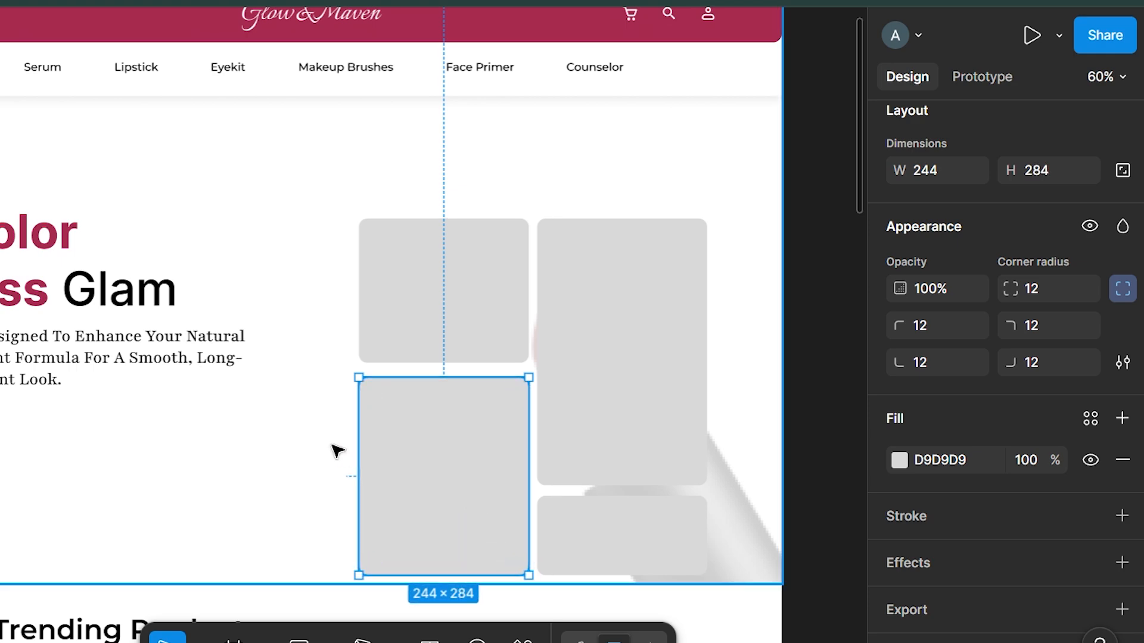
click(344, 417)
click(822, 377)
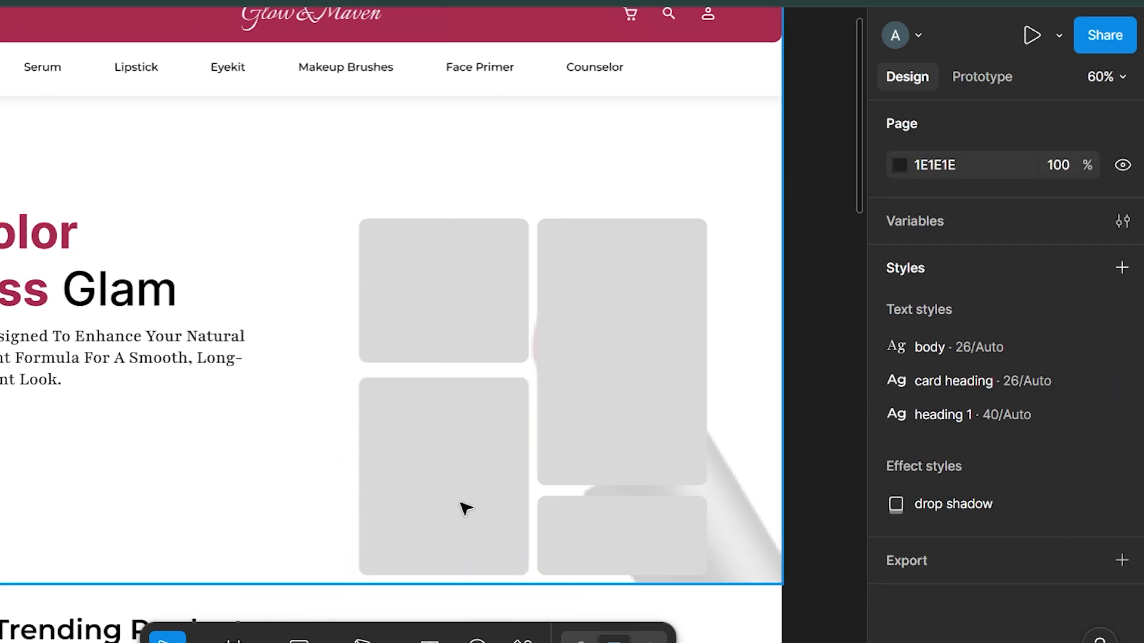
click(493, 321)
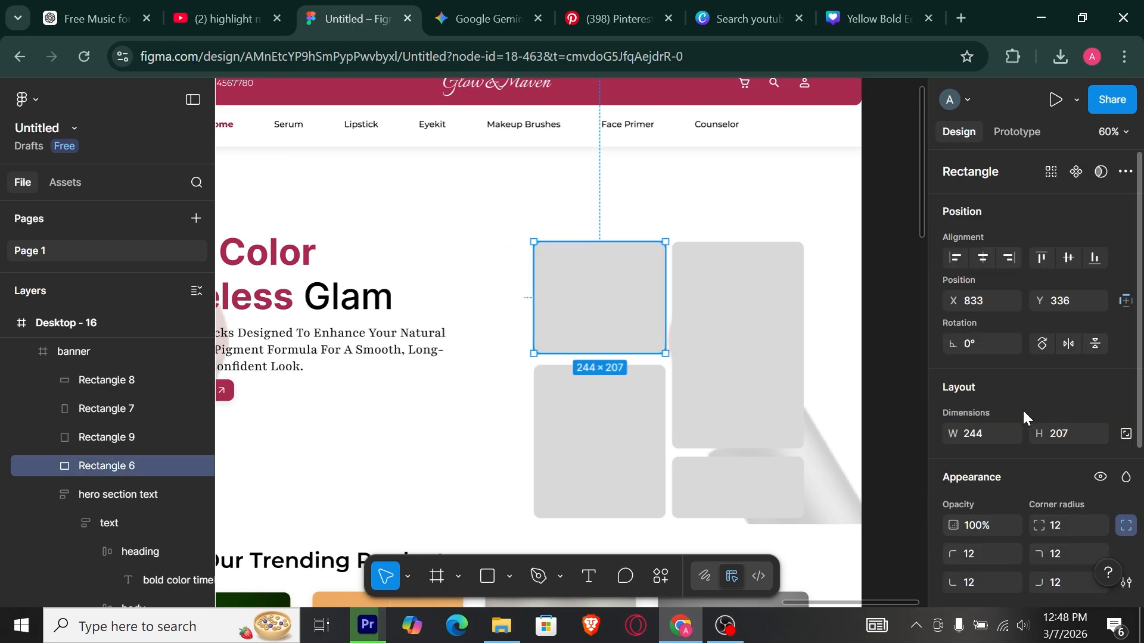
scroll(1025, 417, down, 4)
click(952, 429)
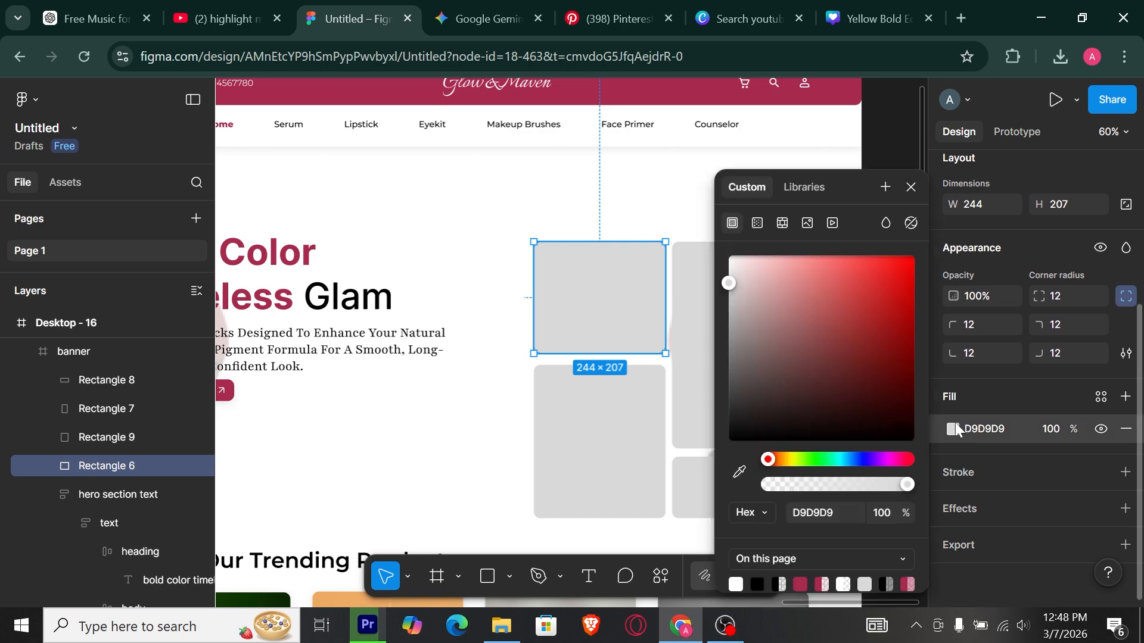
click(814, 219)
click(843, 362)
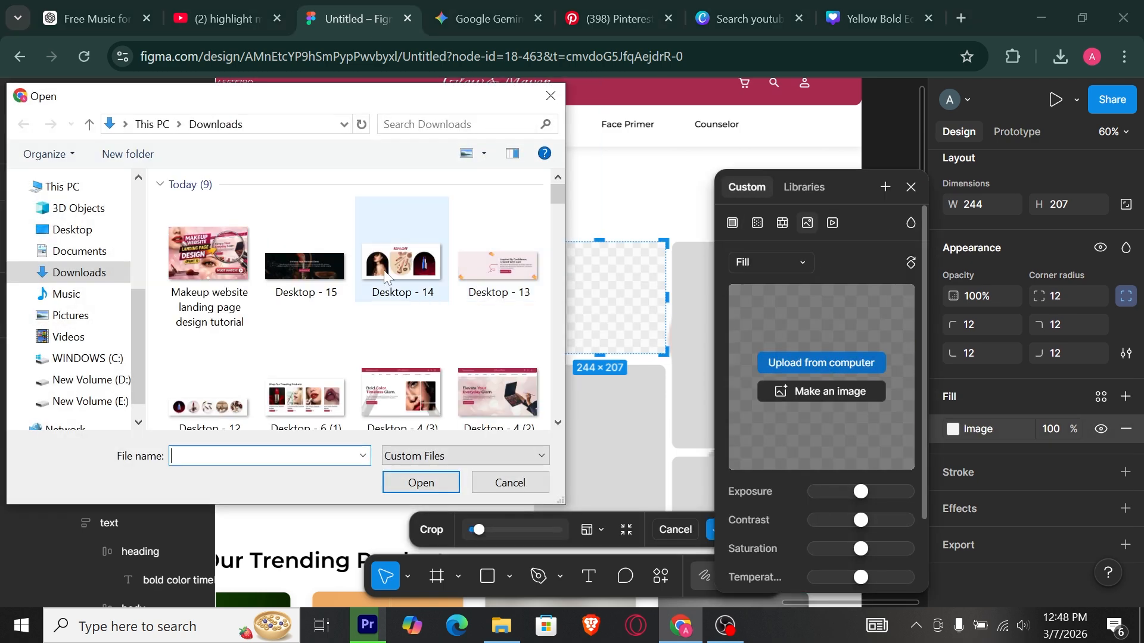
click(511, 477)
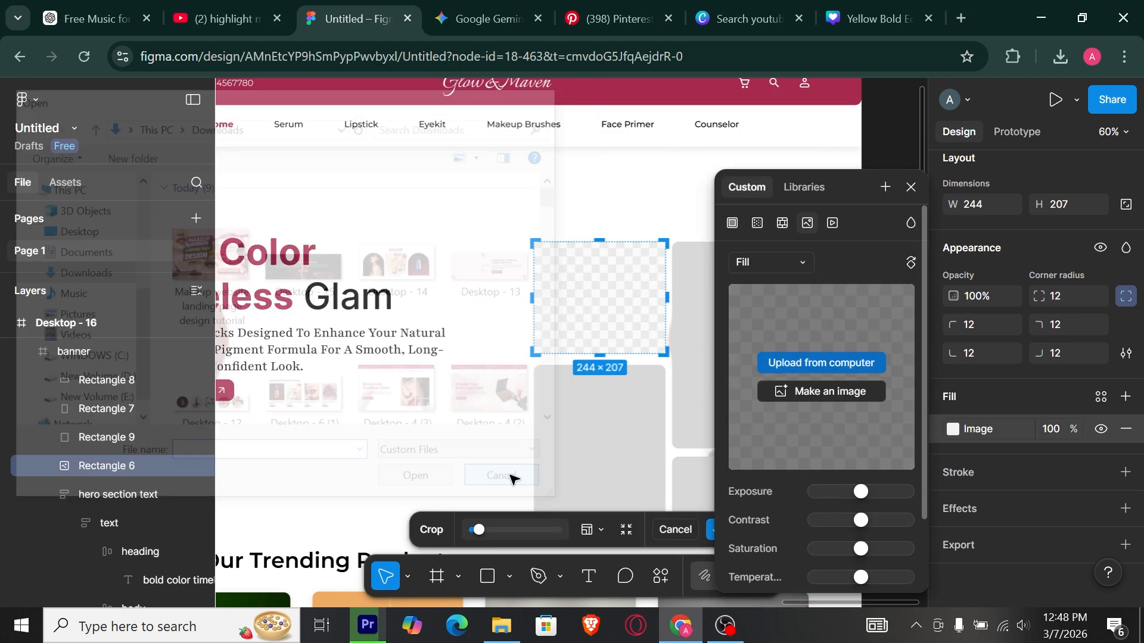
click(868, 143)
key(ctrl+z)
key(ctrl+z)
key(ctrl+z)
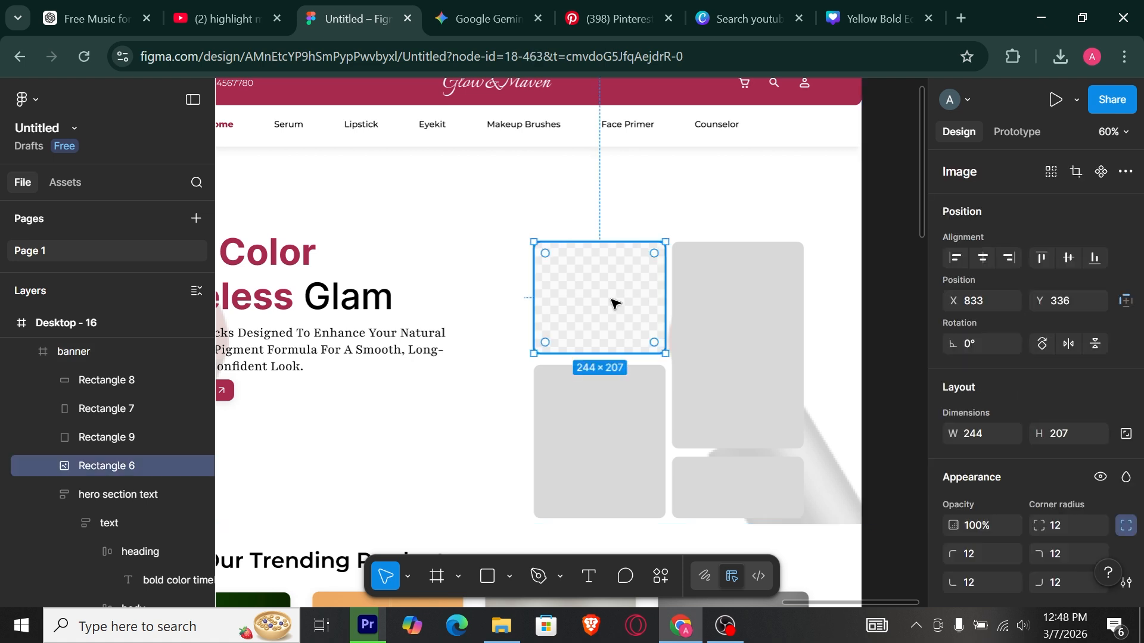
Move the lower rectangle of each column up, leaving a gap of 5 between the first column's rectangles
shift+click(675, 307)
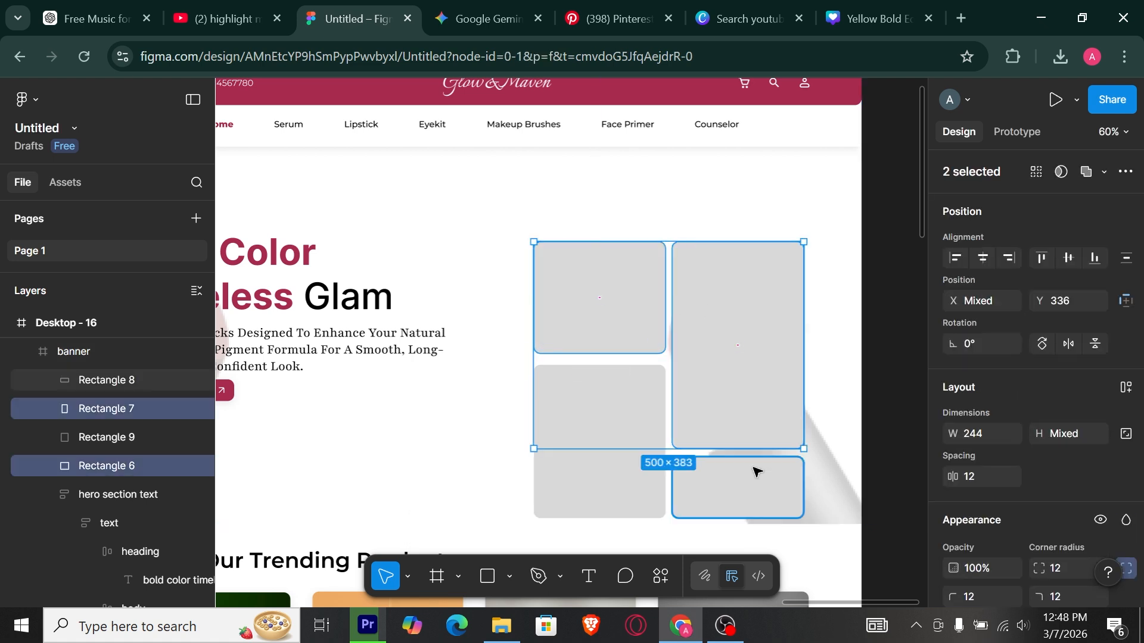
shift+click(753, 467)
shift+click(625, 409)
click(624, 396)
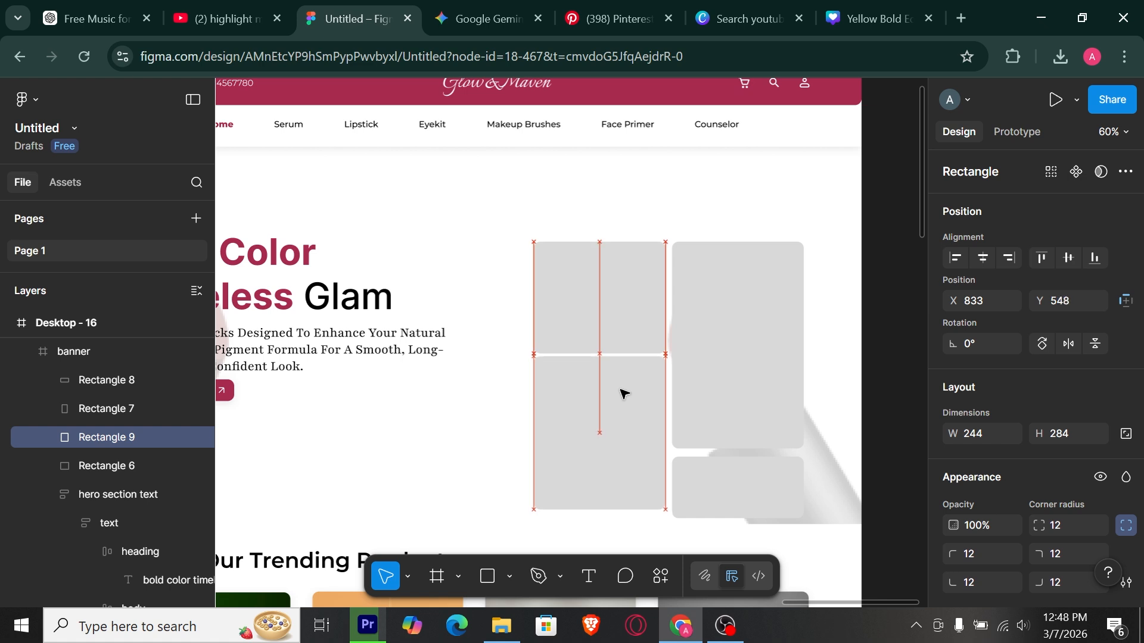
click(705, 506)
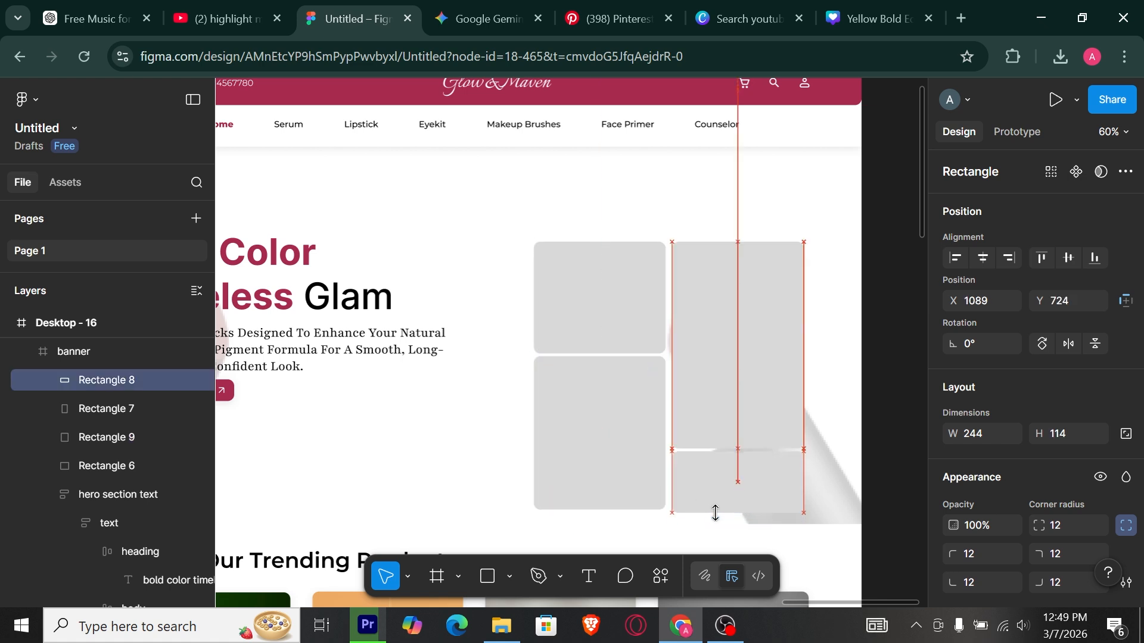
Set the second column's vertical spacing to 5 and shorten its lower rectangle to end level with the first column
click(618, 334)
shift+click(622, 386)
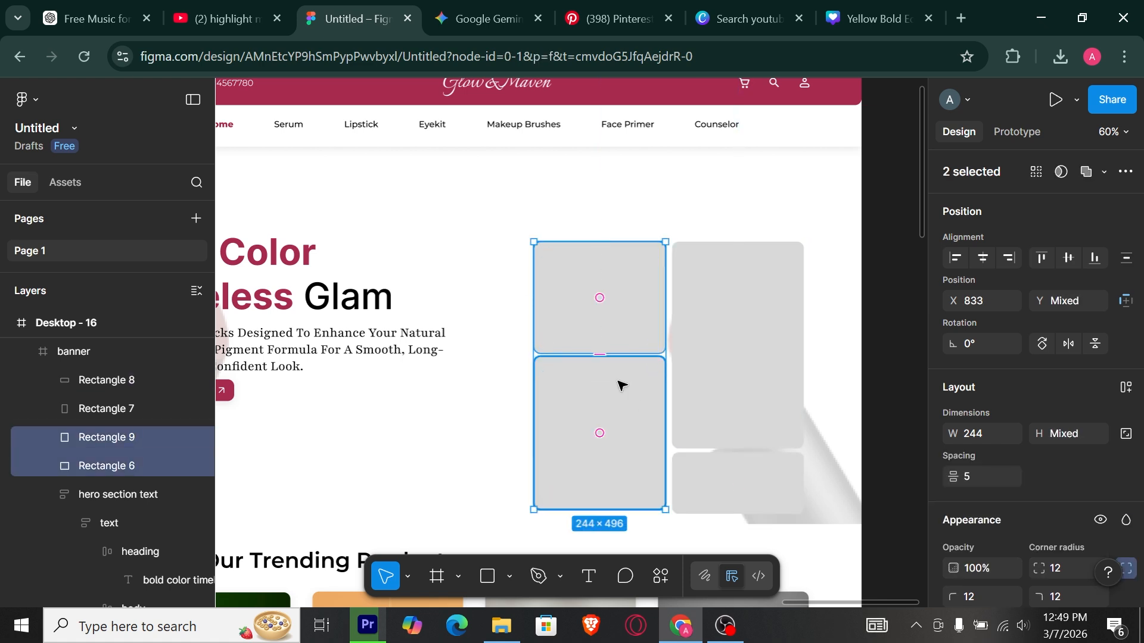
click(679, 394)
shift+click(728, 480)
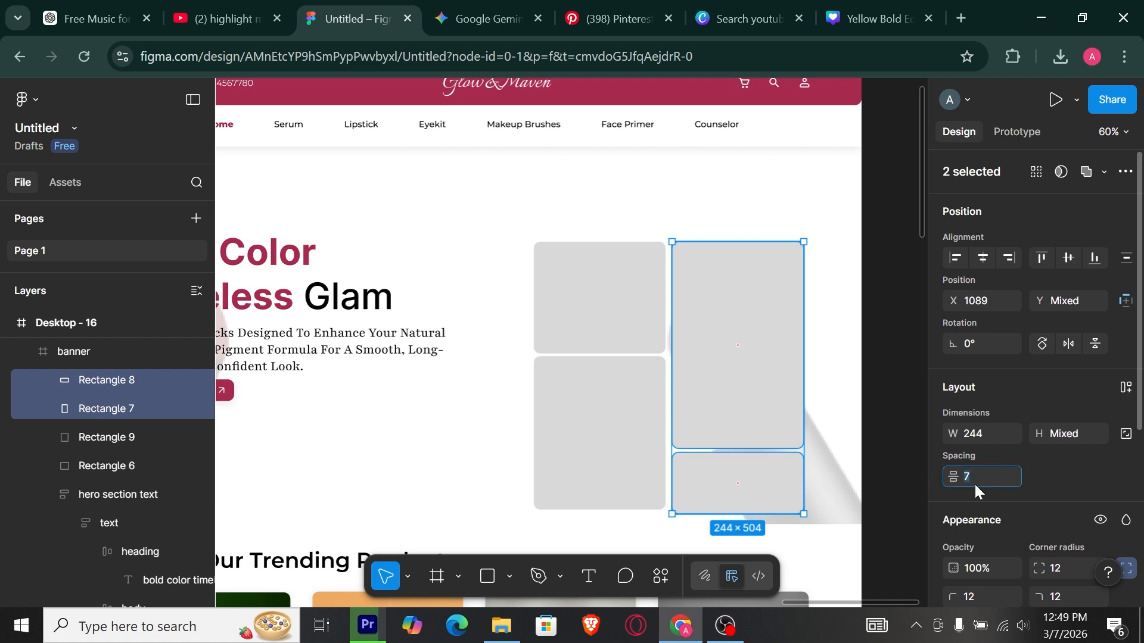
key(Return)
click(754, 497)
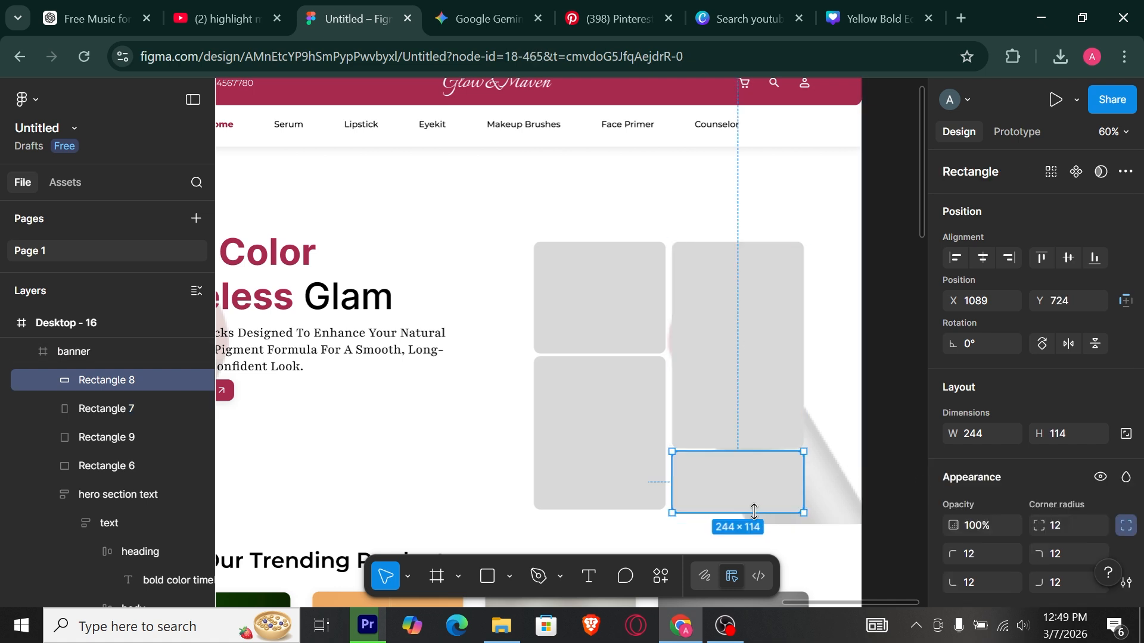
Combine the four rounded collage rectangles into a single union shape
click(614, 325)
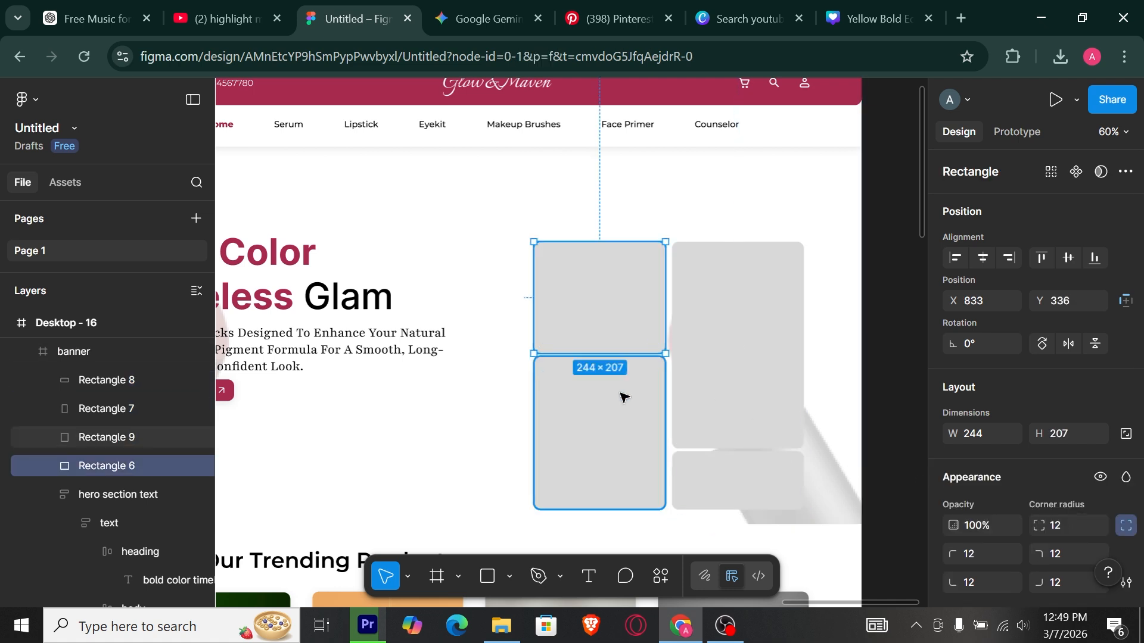
shift+click(622, 408)
shift+click(721, 474)
shift+click(735, 375)
click(1086, 172)
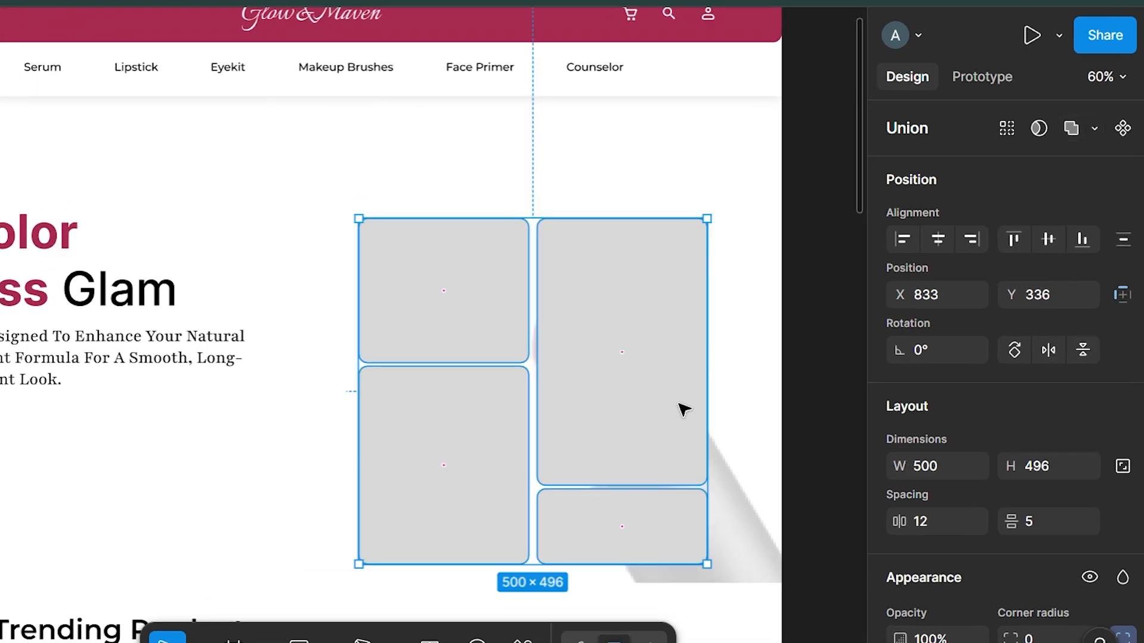
Fill the union shape with the close-up portrait of a woman wearing red lipstick from the Downloads folder
scroll(953, 439, down, 5)
click(899, 460)
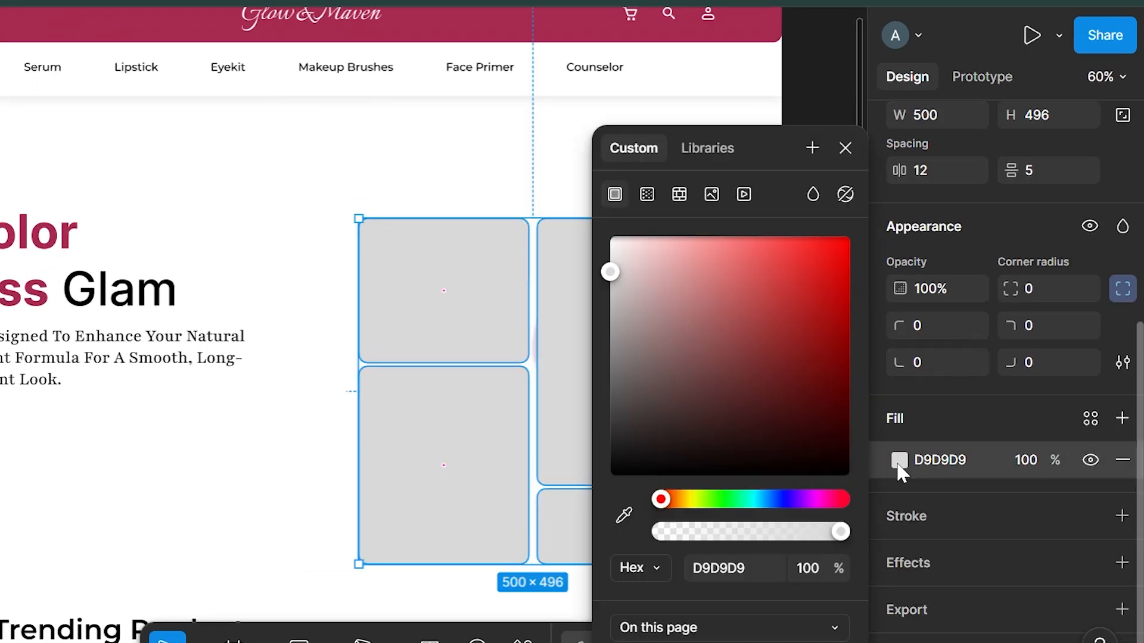
click(712, 194)
click(661, 383)
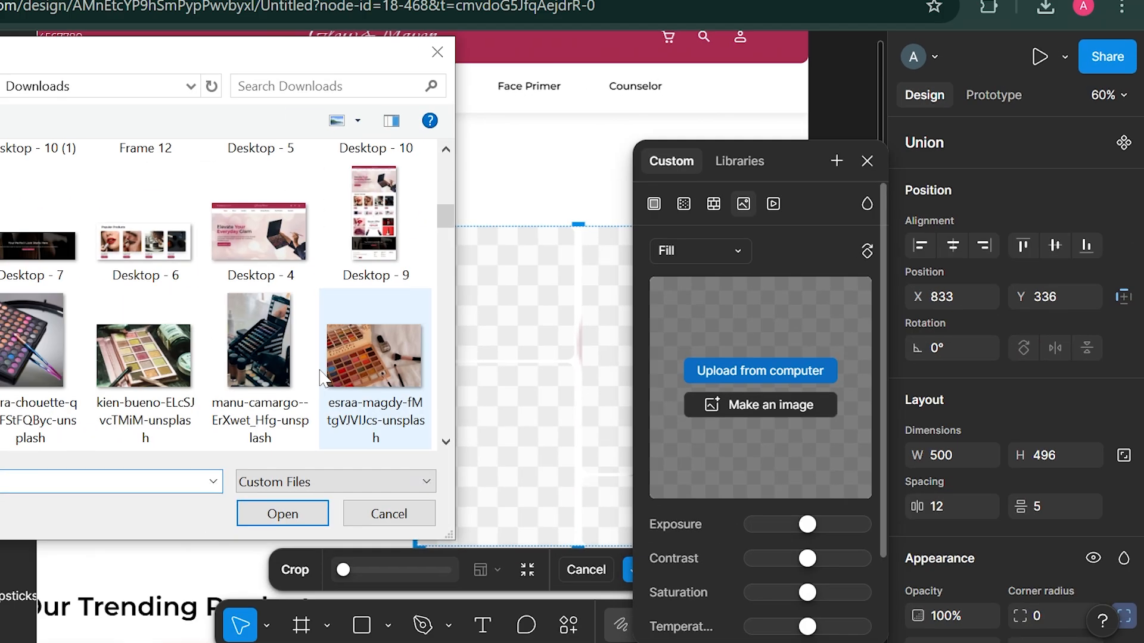
scroll(405, 330, down, 4)
scroll(403, 330, up, 2)
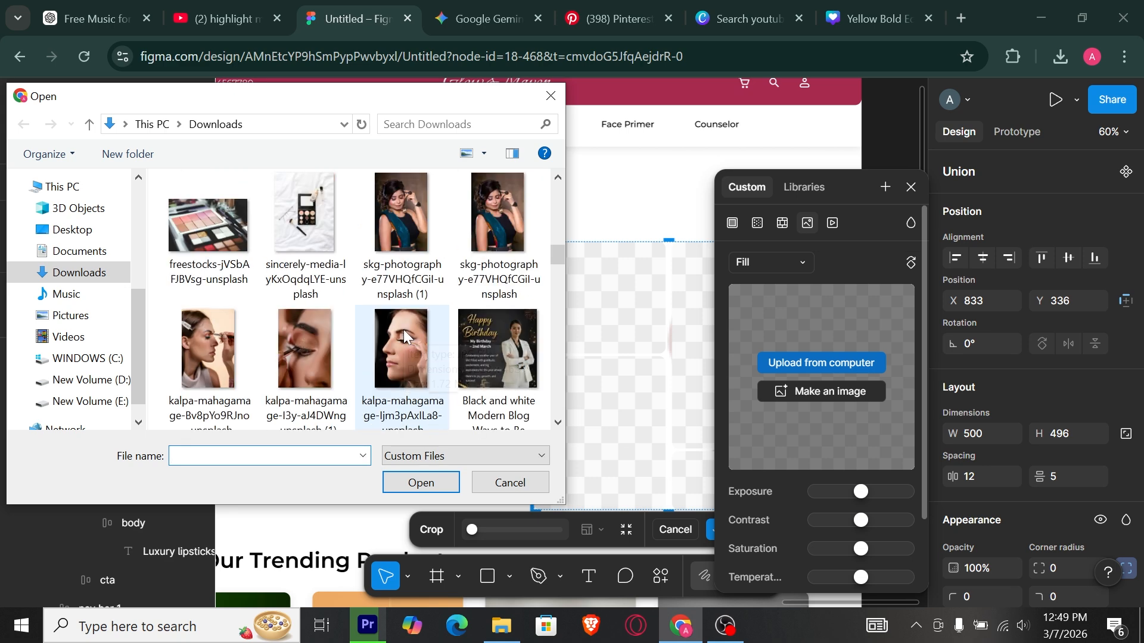
scroll(403, 330, down, 6)
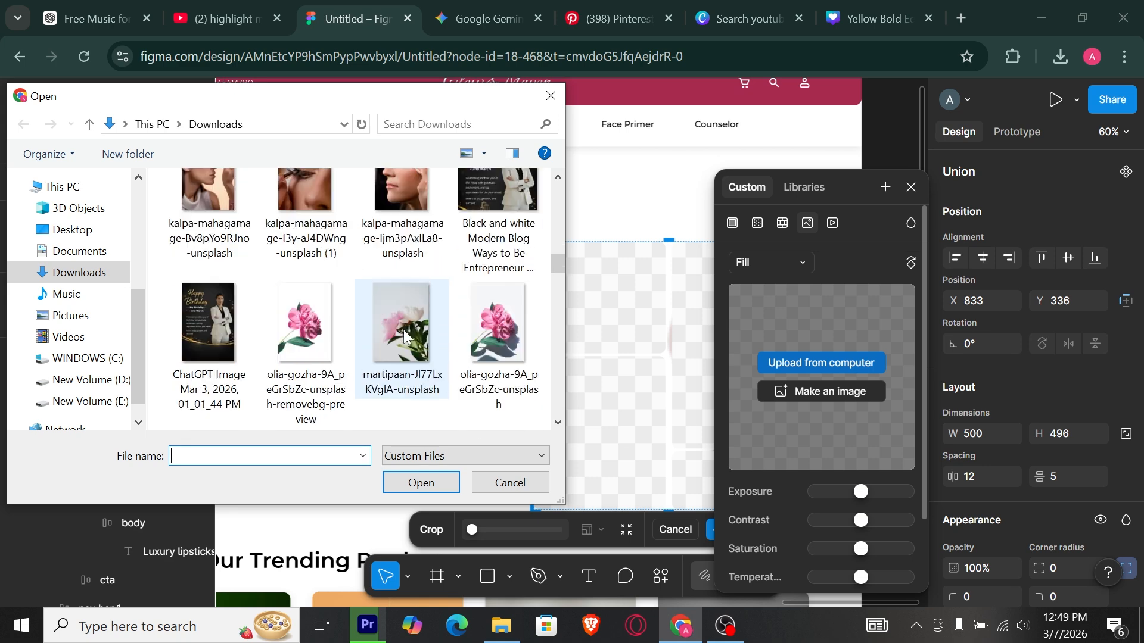
scroll(404, 333, down, 6)
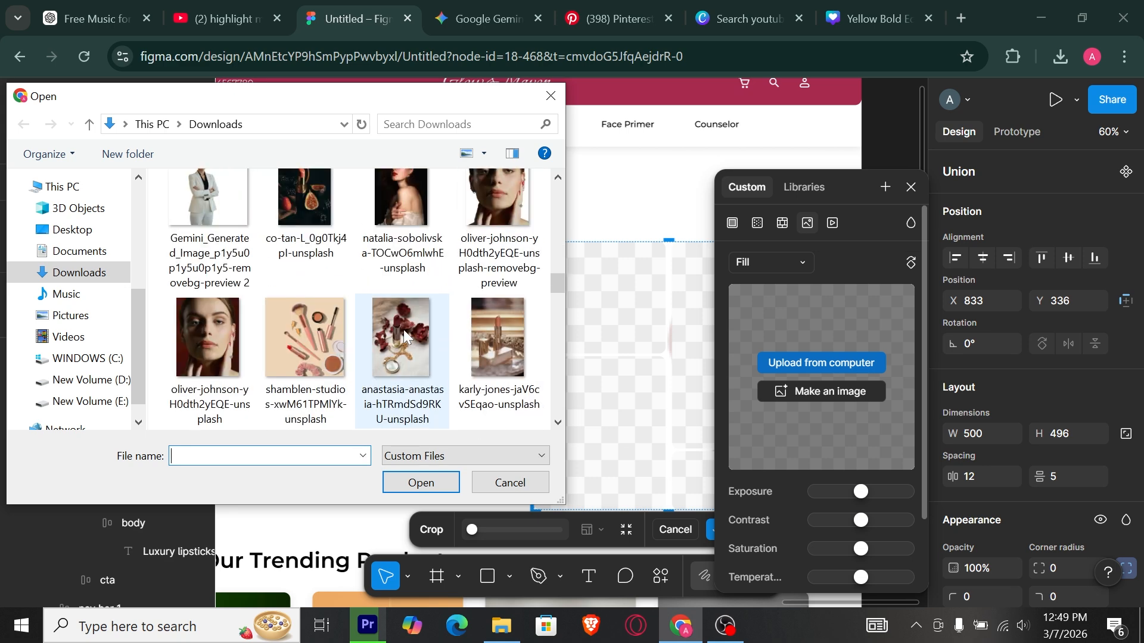
double_click(227, 220)
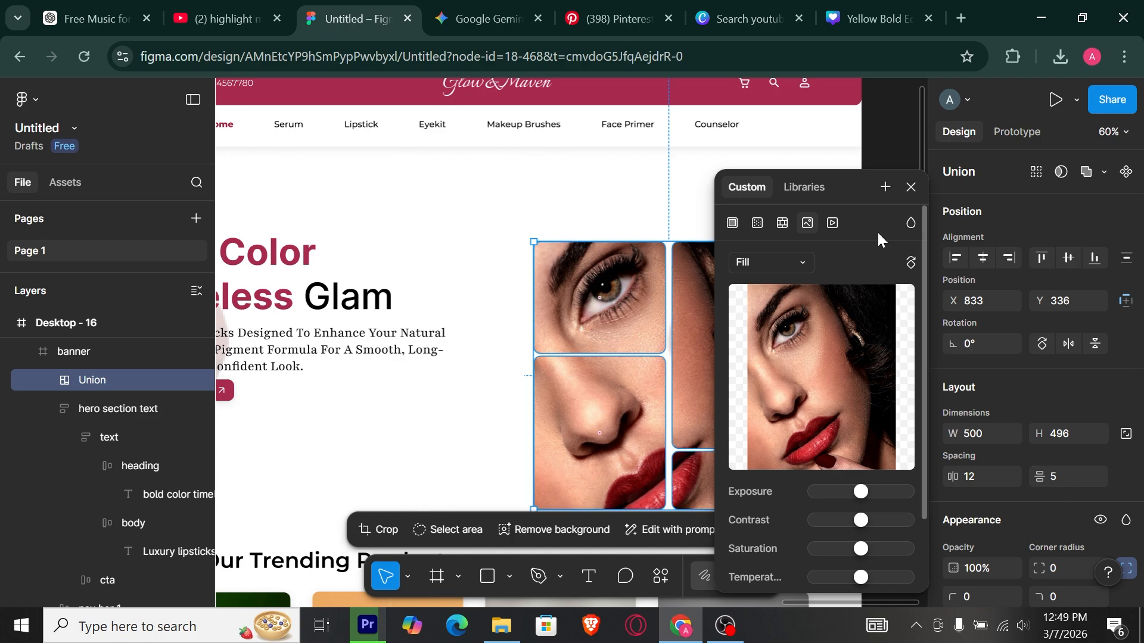
click(911, 187)
Apply the saved "drop shadow" effect style to the image collage
scroll(1075, 497, down, 5)
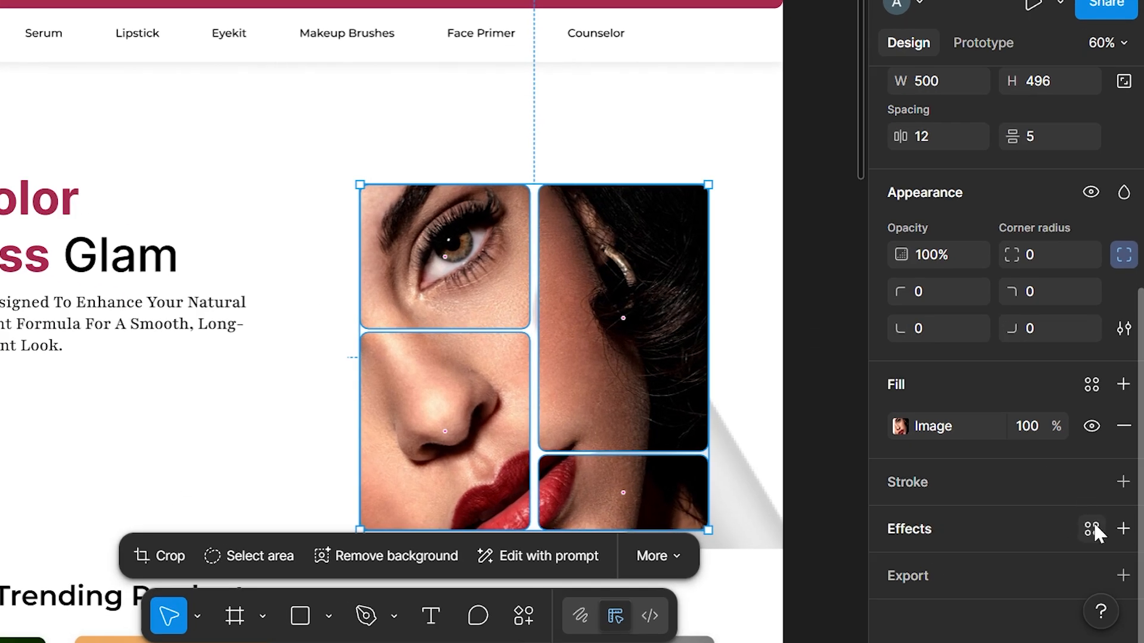
click(1091, 529)
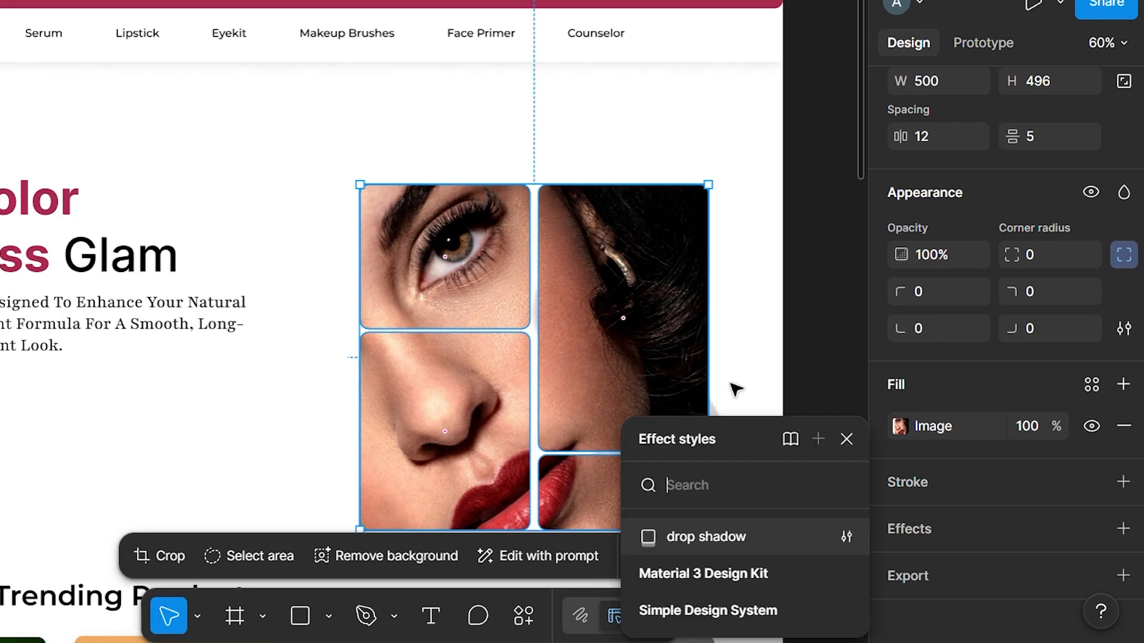
click(739, 464)
click(841, 427)
drag(698, 528, 740, 531)
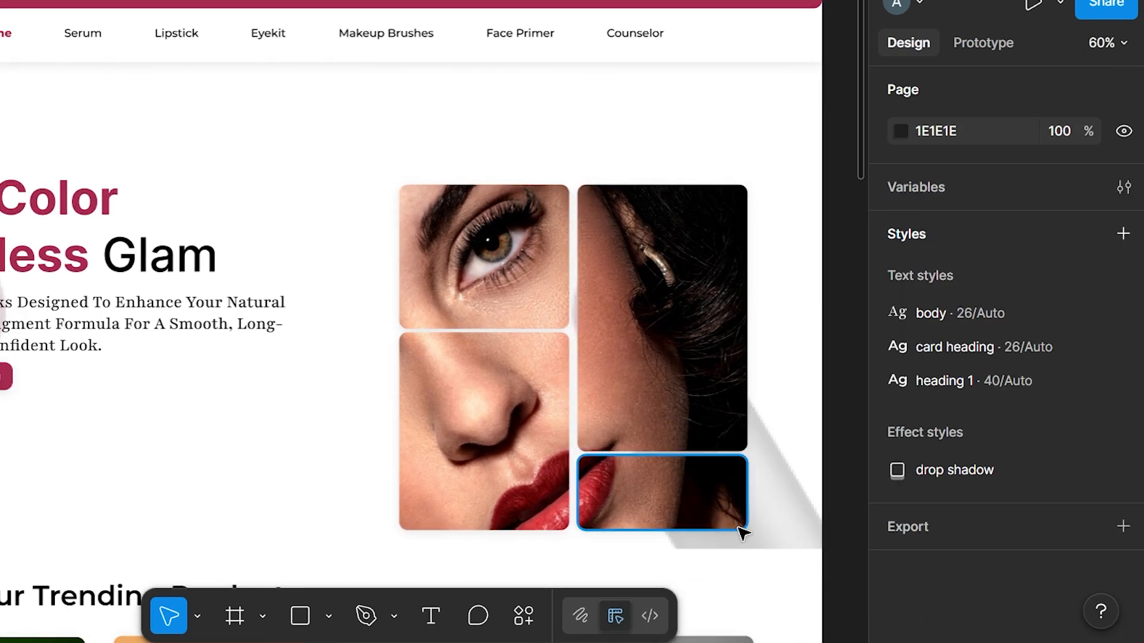
Move the image collage up within the banner to Y 284
scroll(741, 531, down, 2)
click(659, 450)
key(shift+Up)
key(shift+Up)
key(shift+Up)
key(shift+Up)
key(shift+Up)
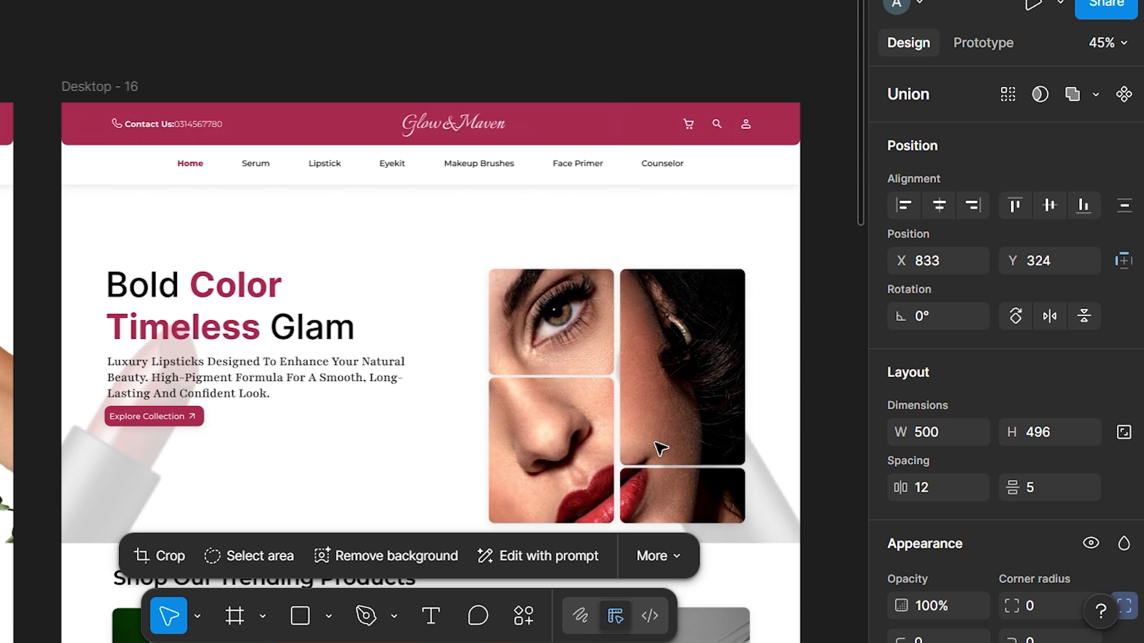
key(Up)
Align the hero text block and the image collage on their vertical centers
shift+click(418, 406)
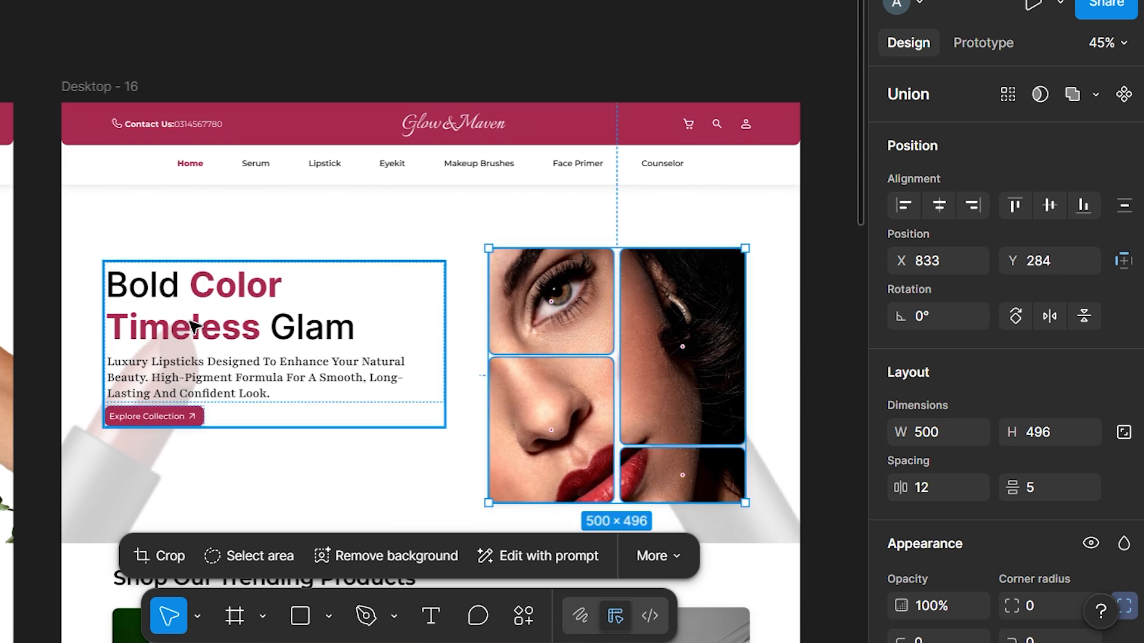
click(940, 205)
key(ctrl+z)
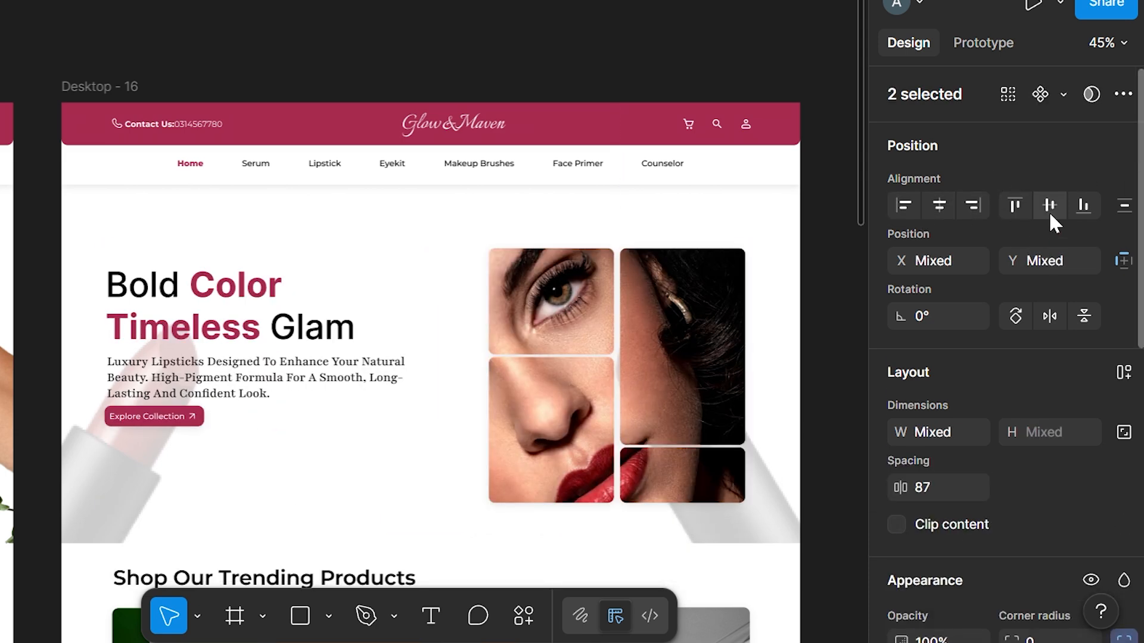
click(1049, 205)
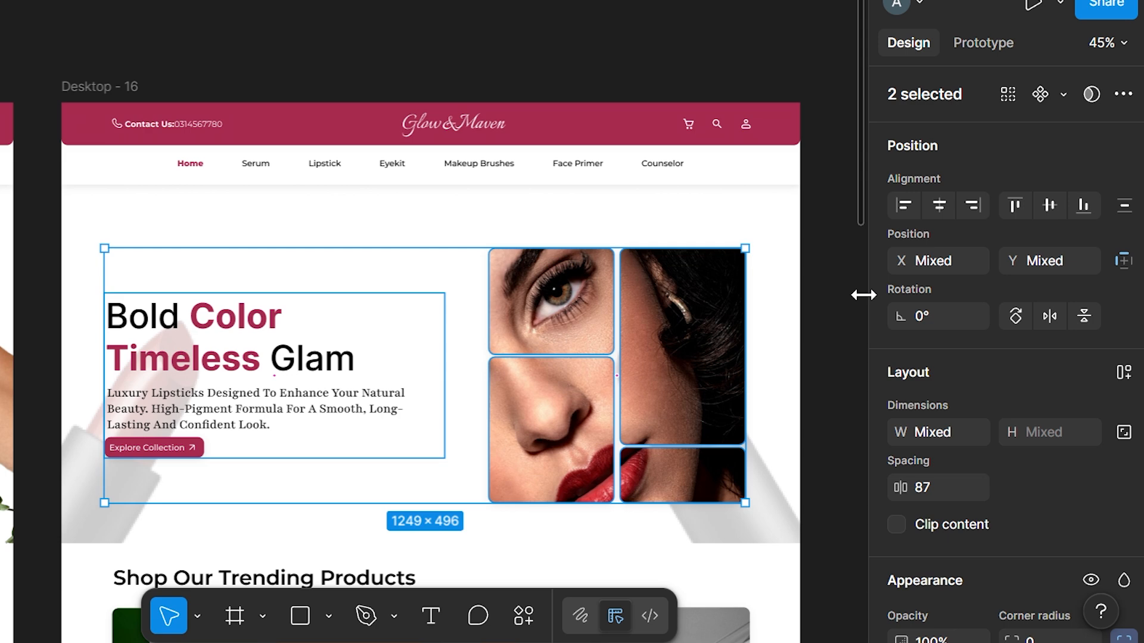
Nudge the hero text block and the image collage up together within the banner
key(Up)
key(Up)
key(Up)
key(Up)
key(Up)
key(Up)
key(Up)
key(Up)
key(Up)
key(Up)
key(Up)
key(Up)
key(Up)
key(Up)
key(Up)
key(Up)
key(Up)
key(Up)
key(Up)
key(Up)
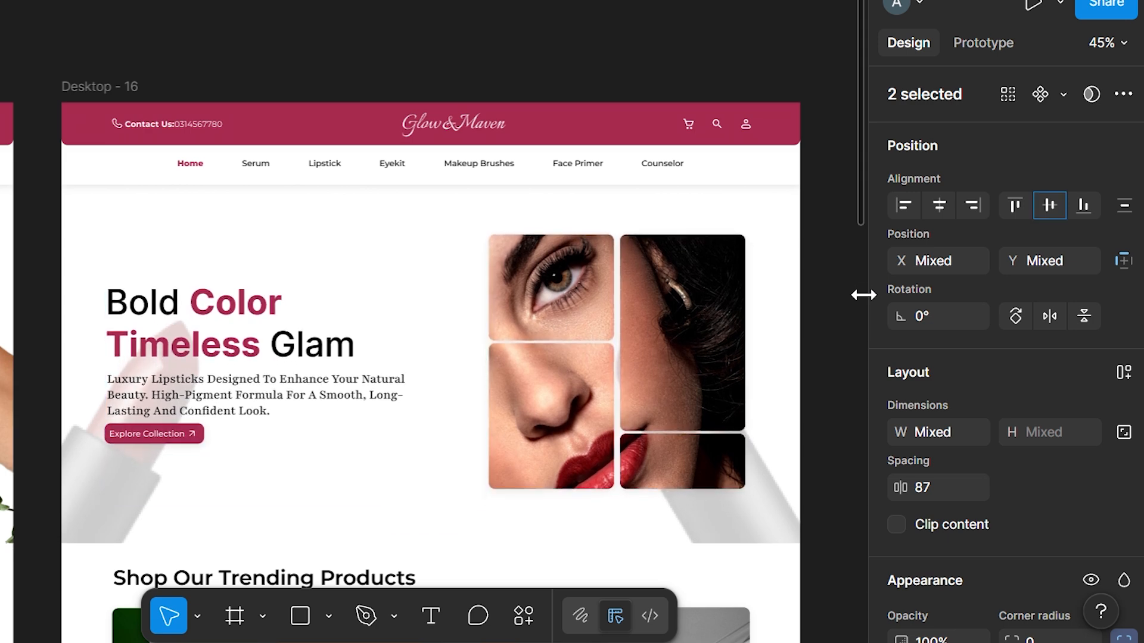
Nudge only the hero text block up to Y 315 and deselect it
click(247, 346)
key(Up)
key(Up)
key(Up)
key(Up)
key(Up)
key(Up)
key(Up)
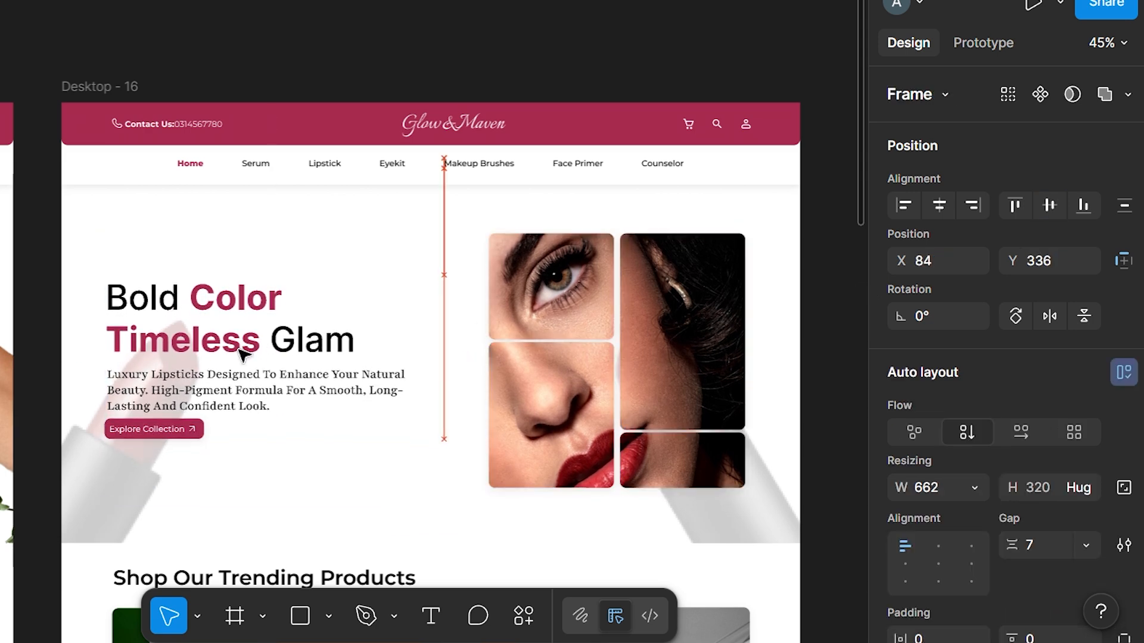
key(Up)
key(Up)
key(Up)
key(Up)
key(Up)
key(Up)
key(Up)
key(Up)
key(Up)
key(Up)
key(Up)
key(Up)
key(Up)
key(Up)
key(Up)
key(Up)
key(Up)
key(Up)
key(Up)
key(Up)
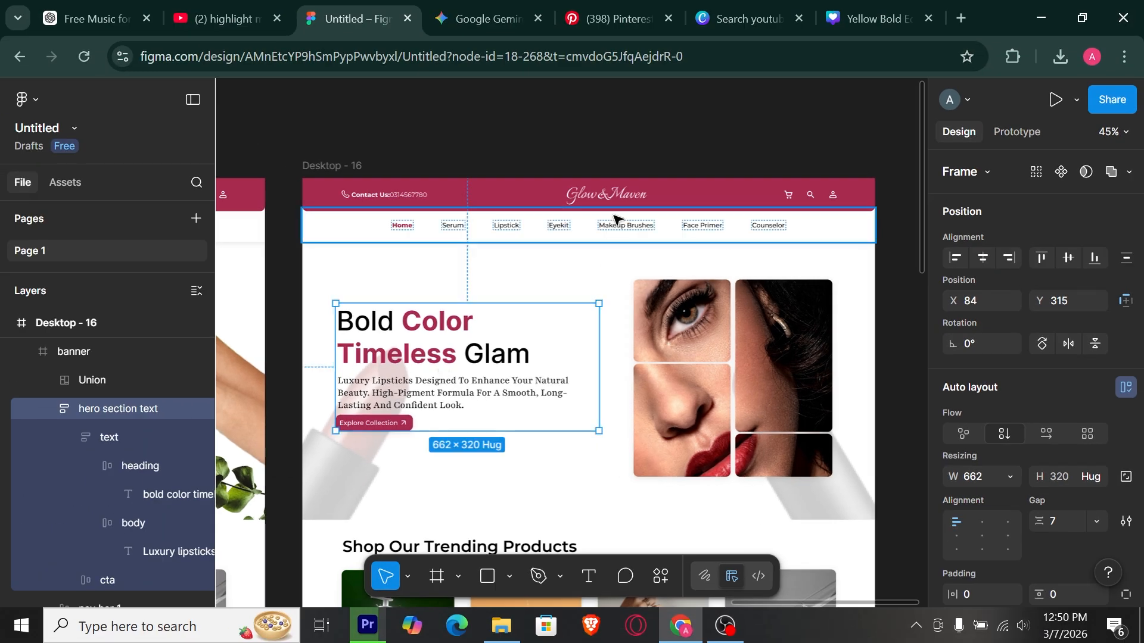
key(Escape)
Set the opacity of the banner's lipstick image fill to 30%
scroll(655, 438, down, 5)
scroll(602, 410, up, 2)
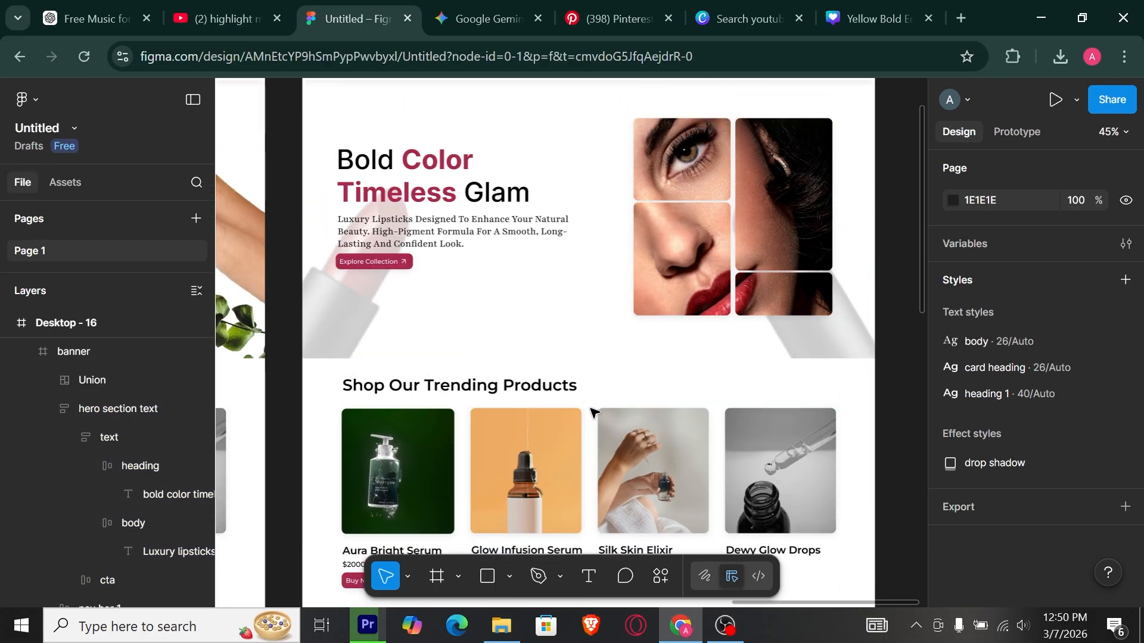
click(582, 307)
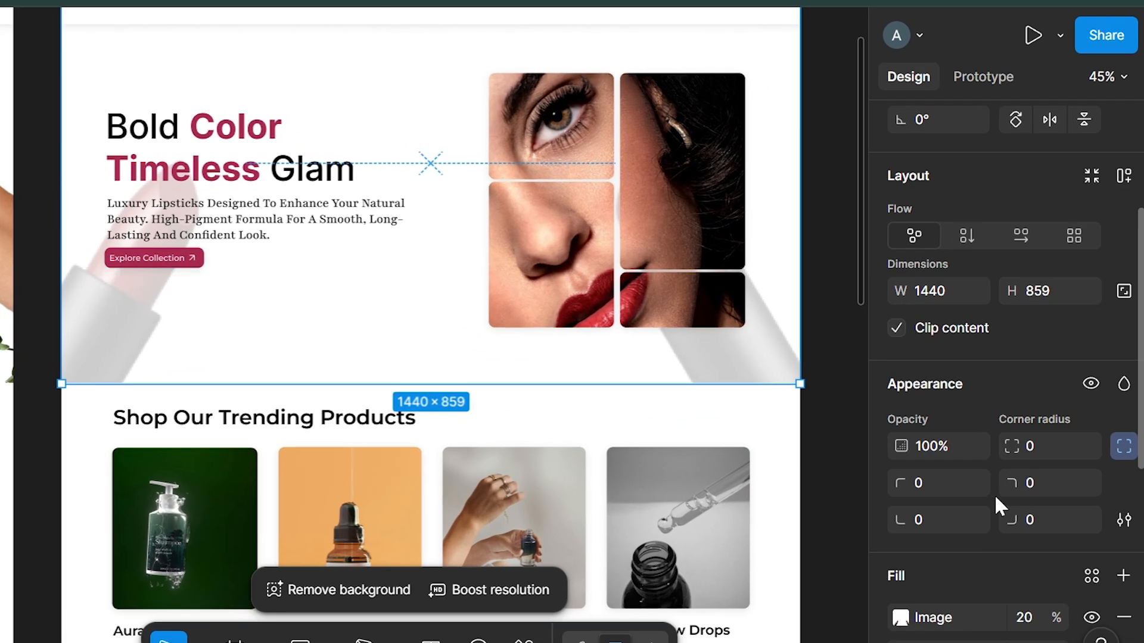
scroll(995, 494, down, 4)
click(1042, 386)
text(40)
key(Return)
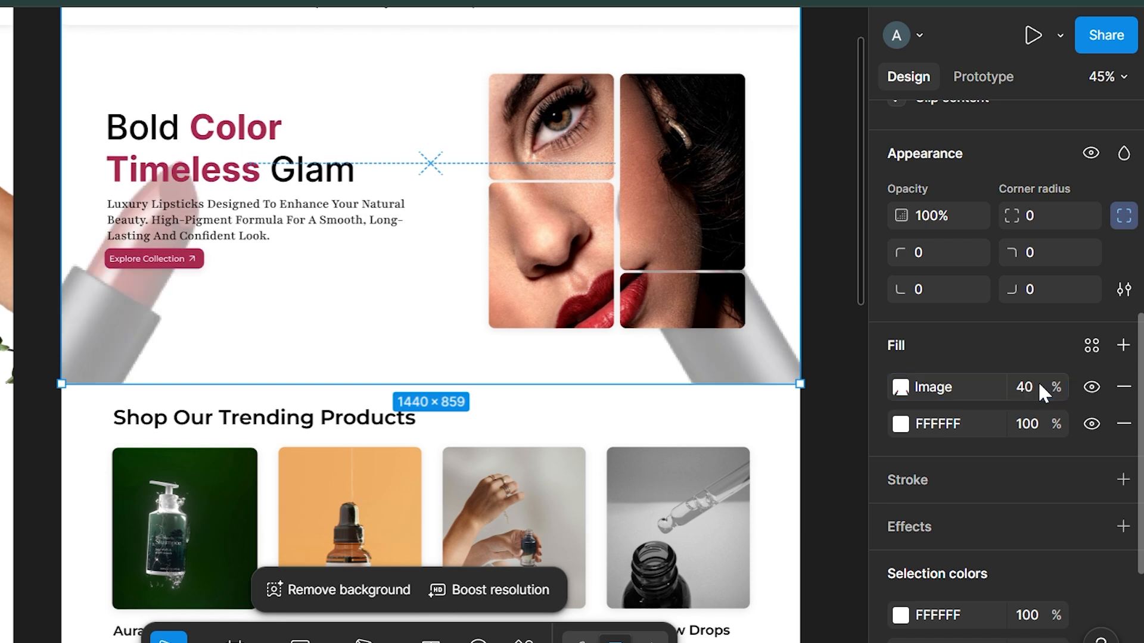
click(1039, 386)
text(30)
key(Return)
click(844, 357)
Try to replace the Aura Bright Serum card's image with the red lipstick photo on a dark background from Downloads
scroll(637, 406, down, 3)
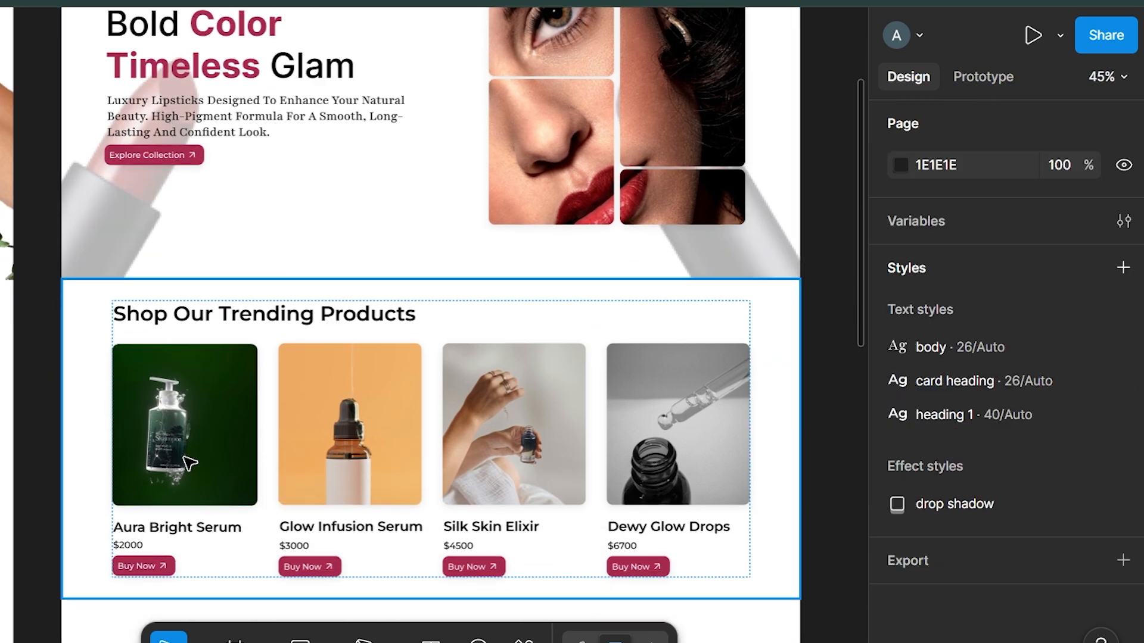
scroll(201, 383, up, 2)
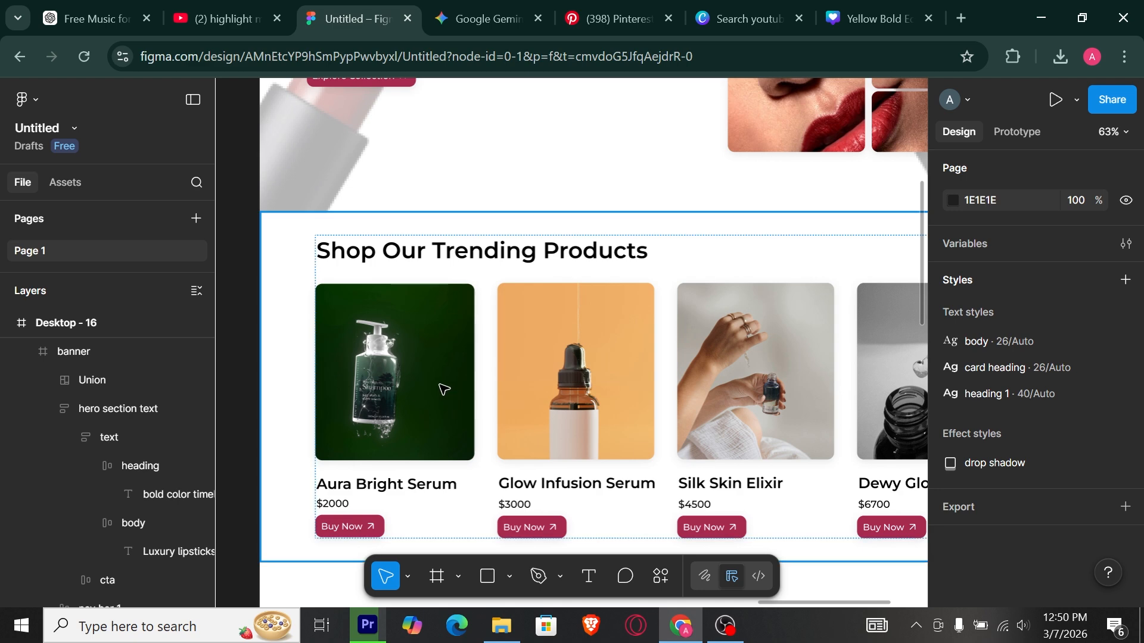
ctrl+click(443, 390)
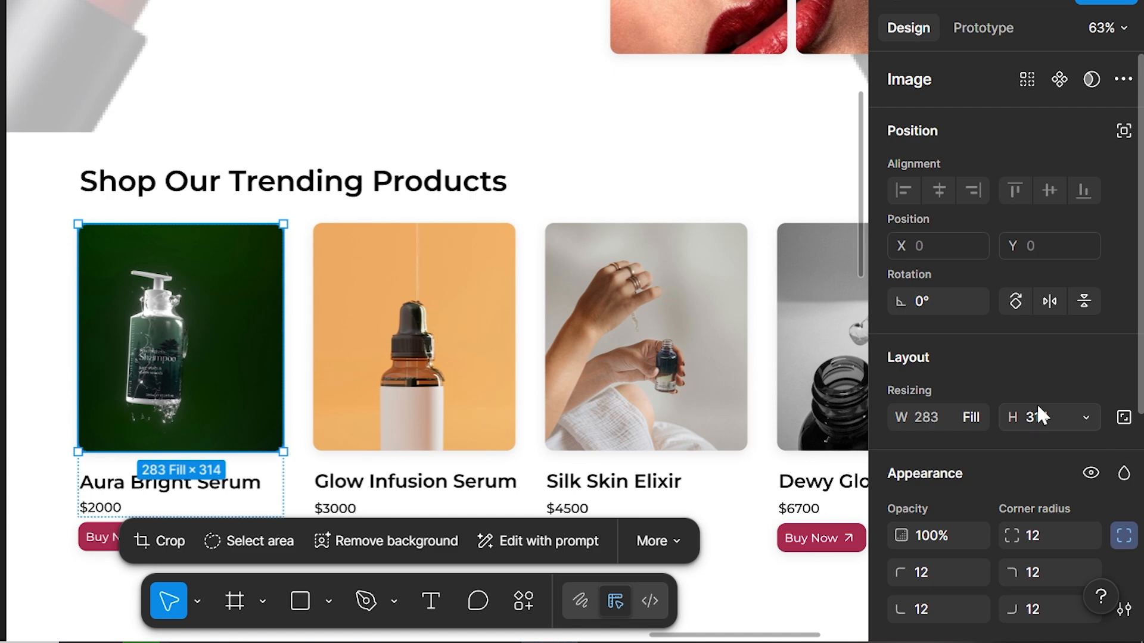
scroll(951, 416, down, 5)
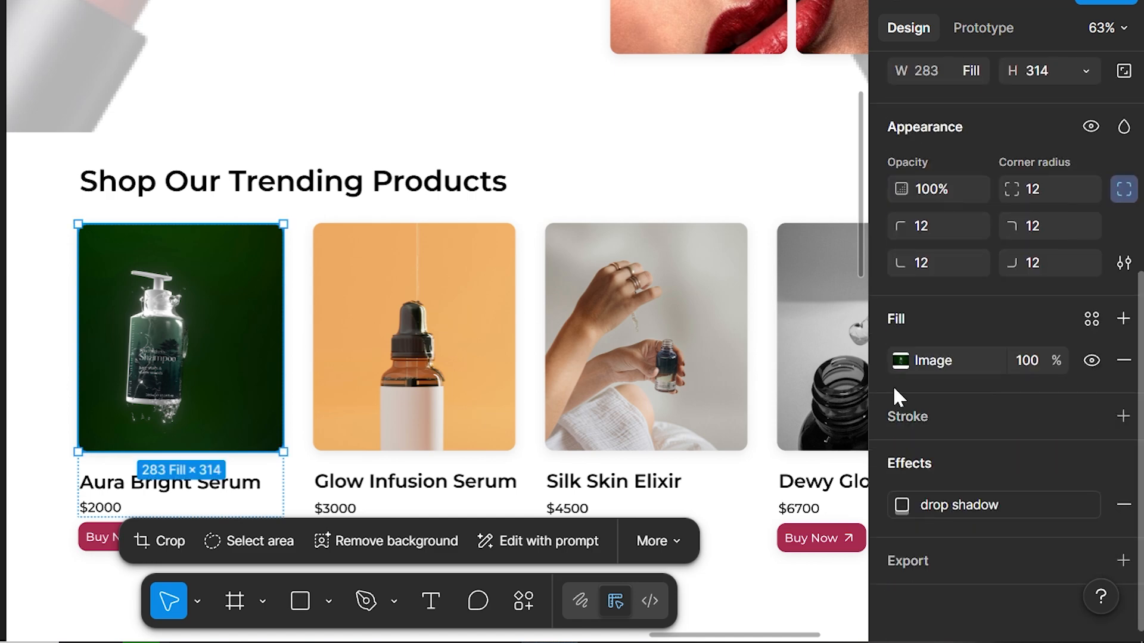
click(900, 361)
click(709, 327)
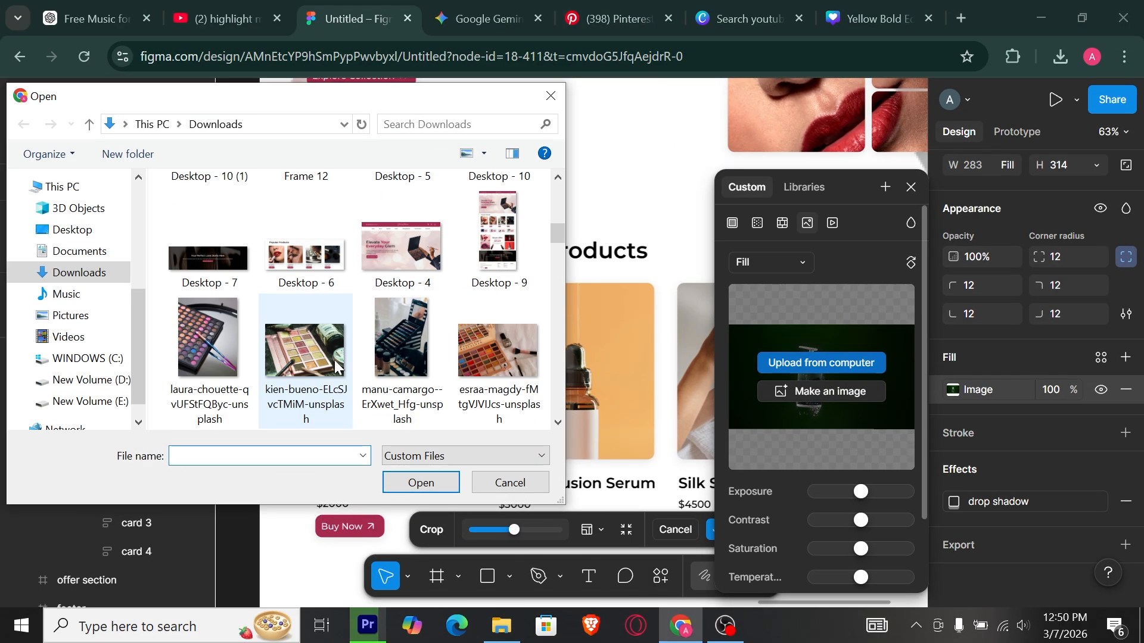
scroll(334, 361, down, 10)
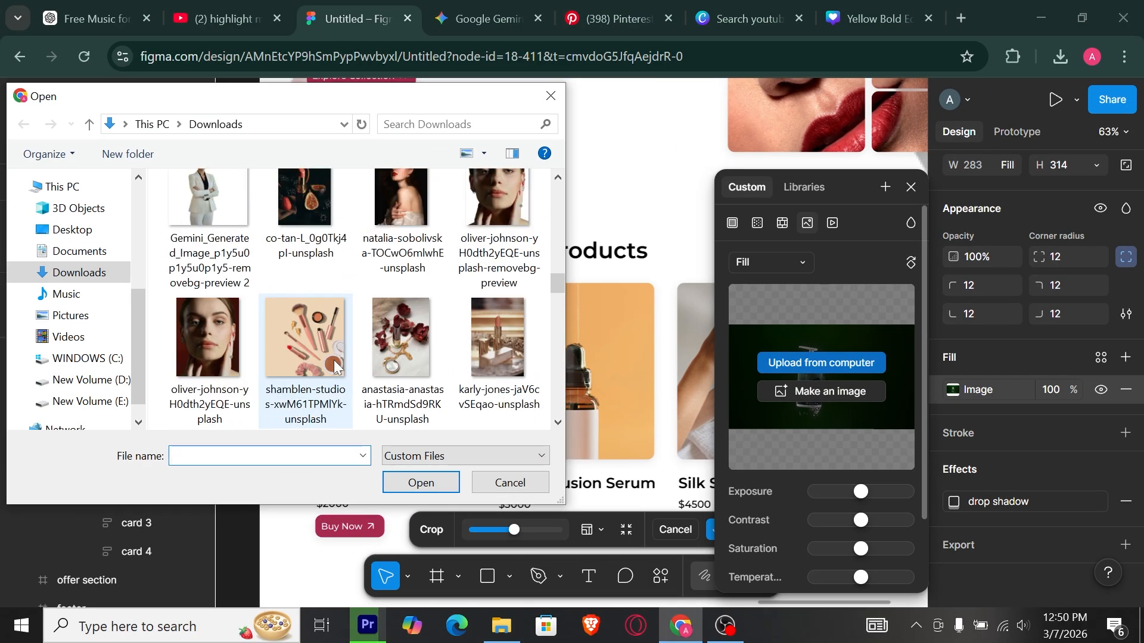
scroll(334, 360, down, 5)
scroll(407, 338, up, 1)
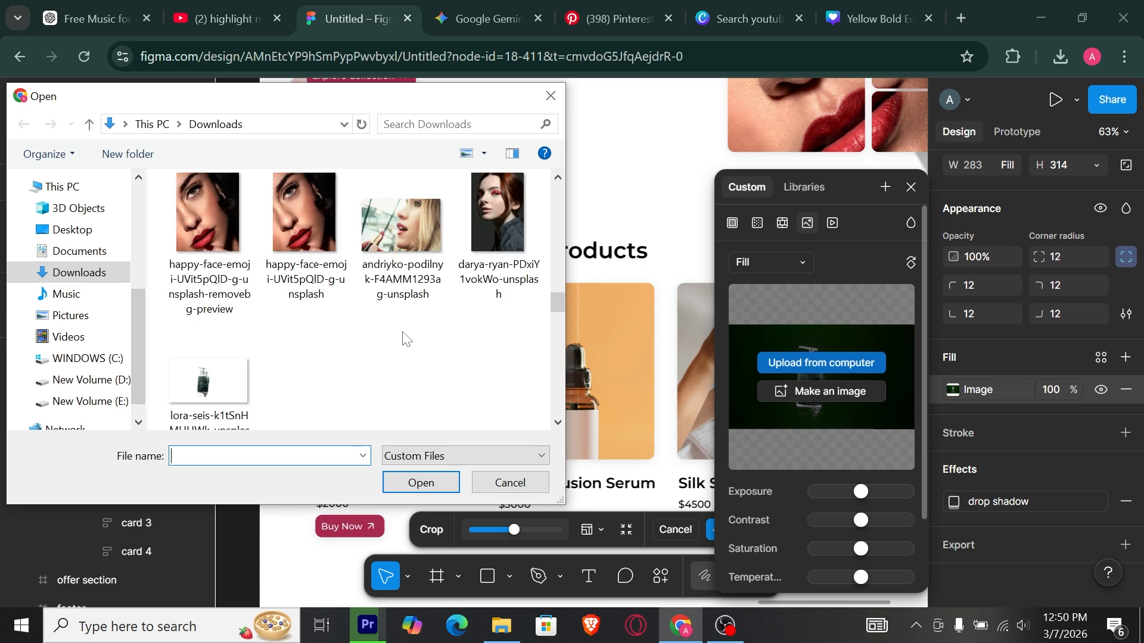
scroll(402, 331, up, 3)
scroll(403, 332, down, 1)
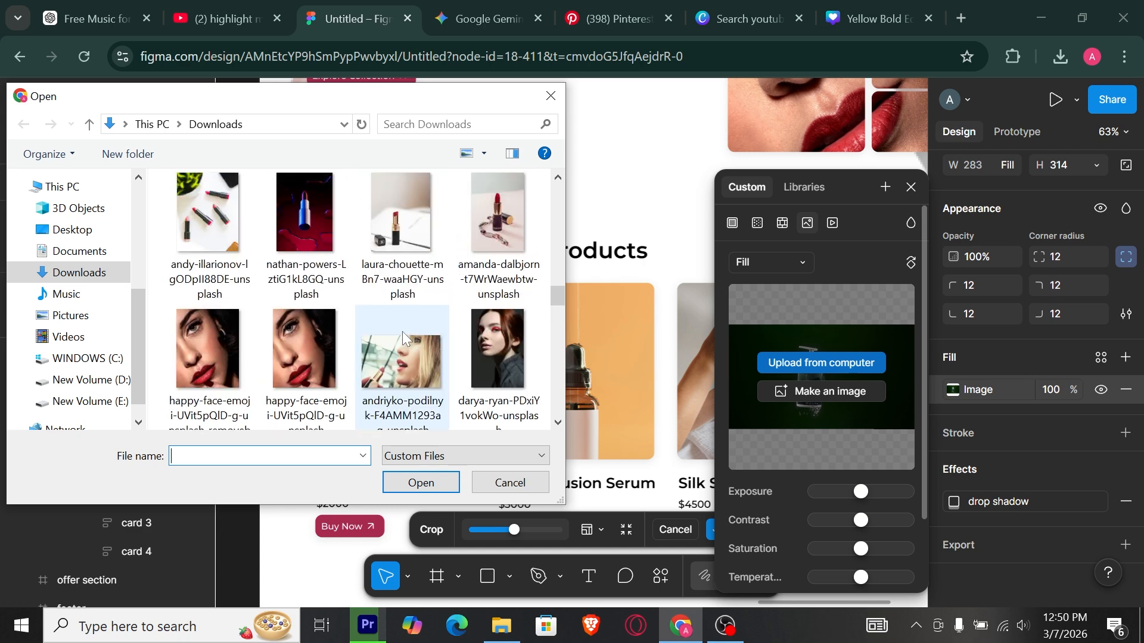
scroll(402, 332, down, 10)
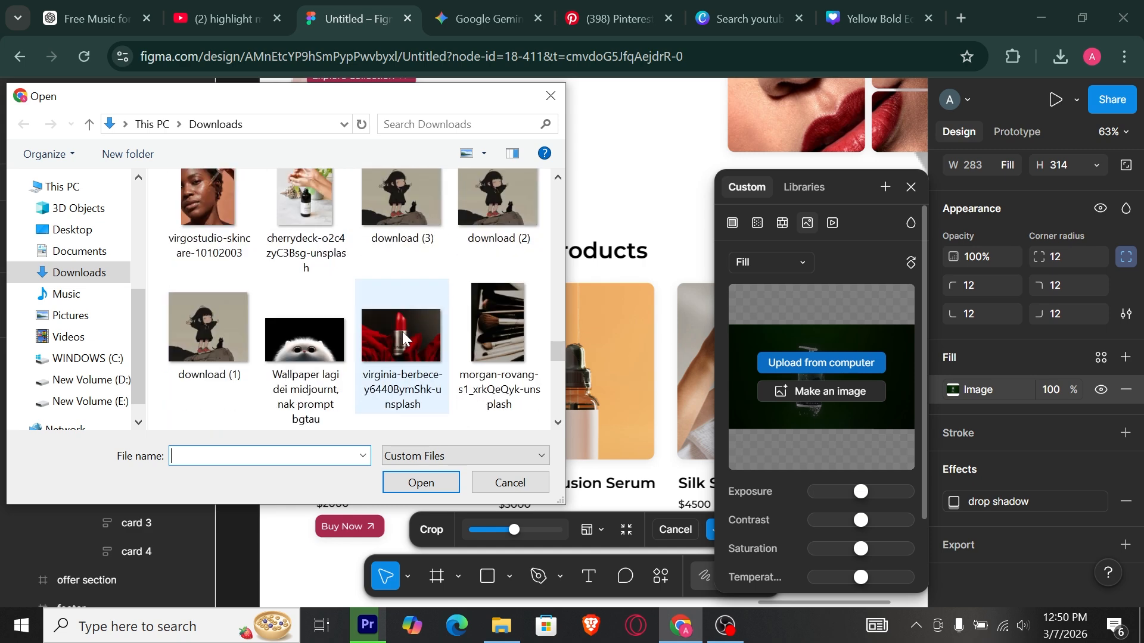
double_click(403, 337)
Replace the Glow Infusion Serum card's image with the Downloads photo of a blonde woman applying lipstick
click(571, 375)
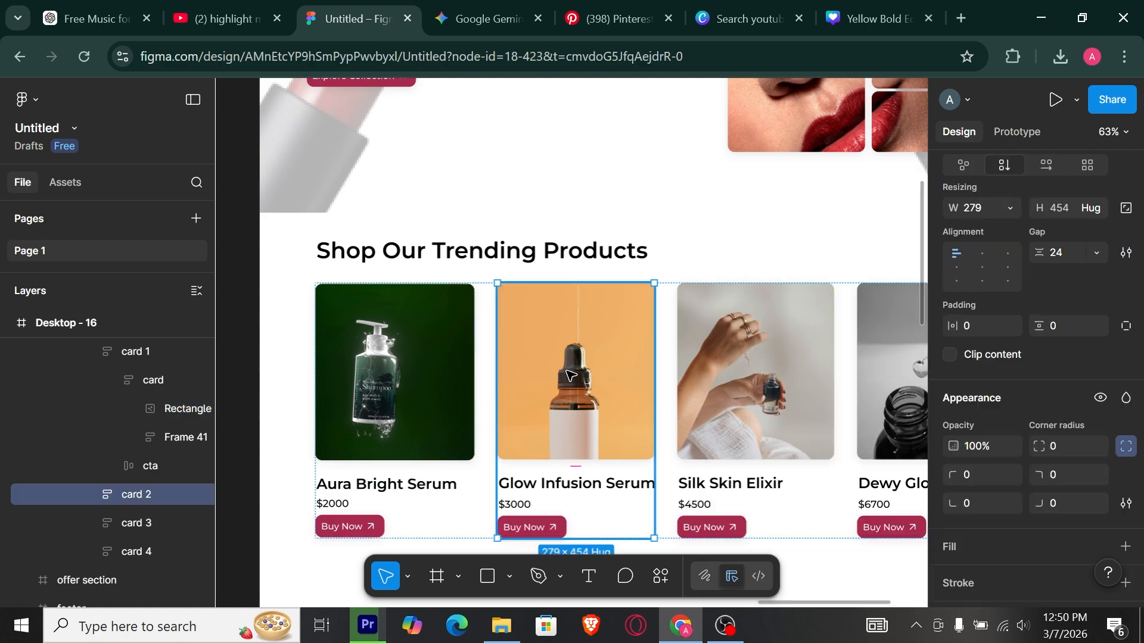
click(571, 375)
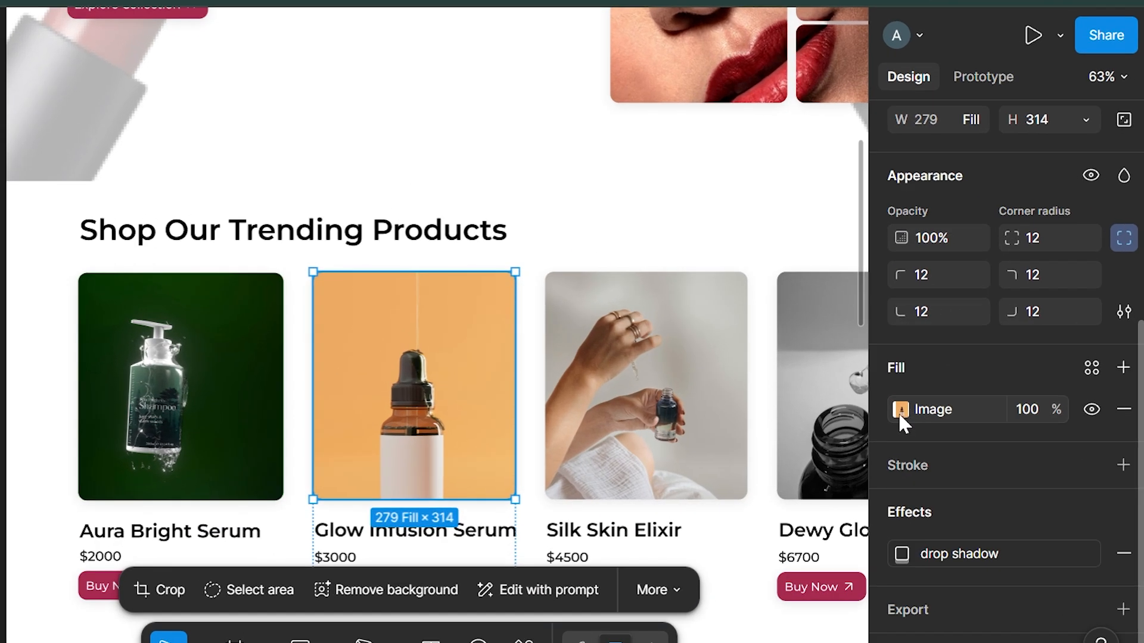
click(900, 410)
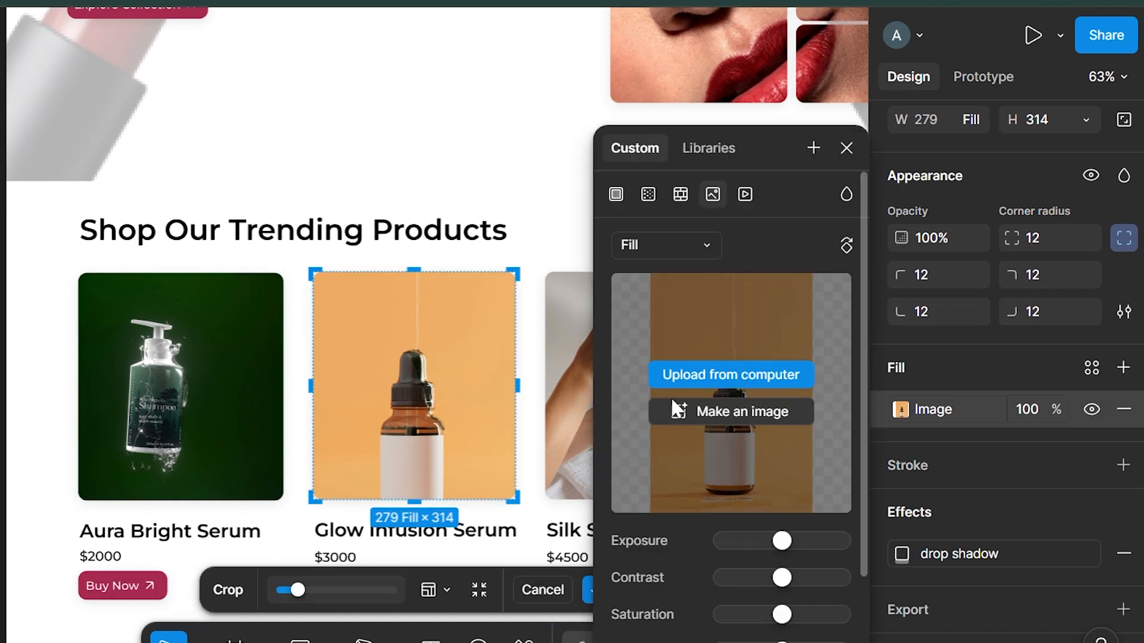
click(713, 377)
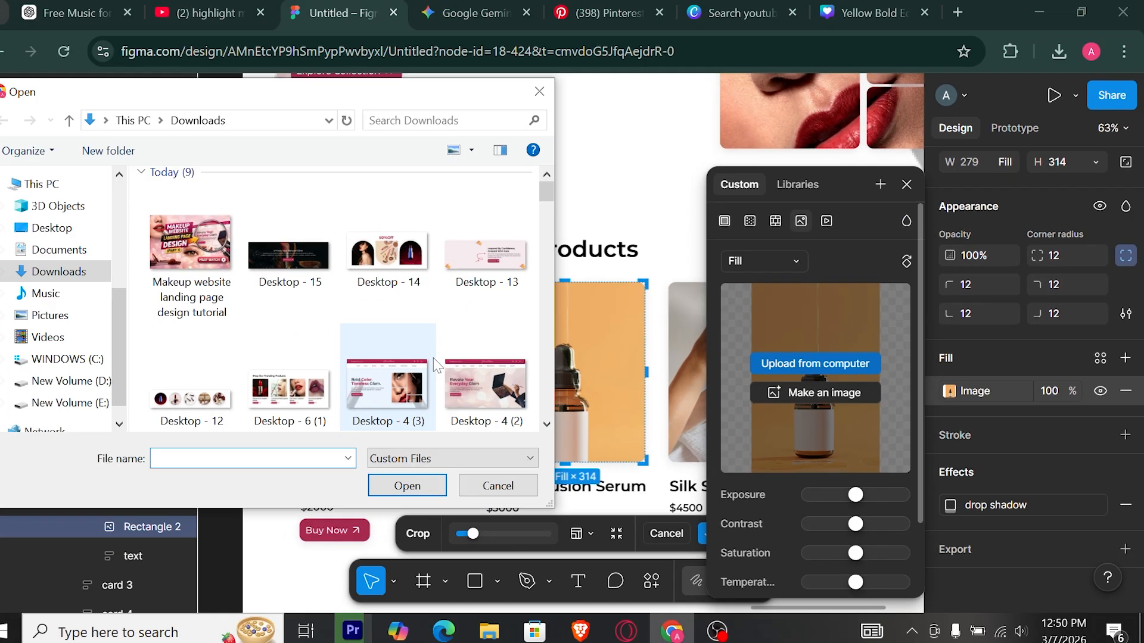
scroll(434, 364, down, 10)
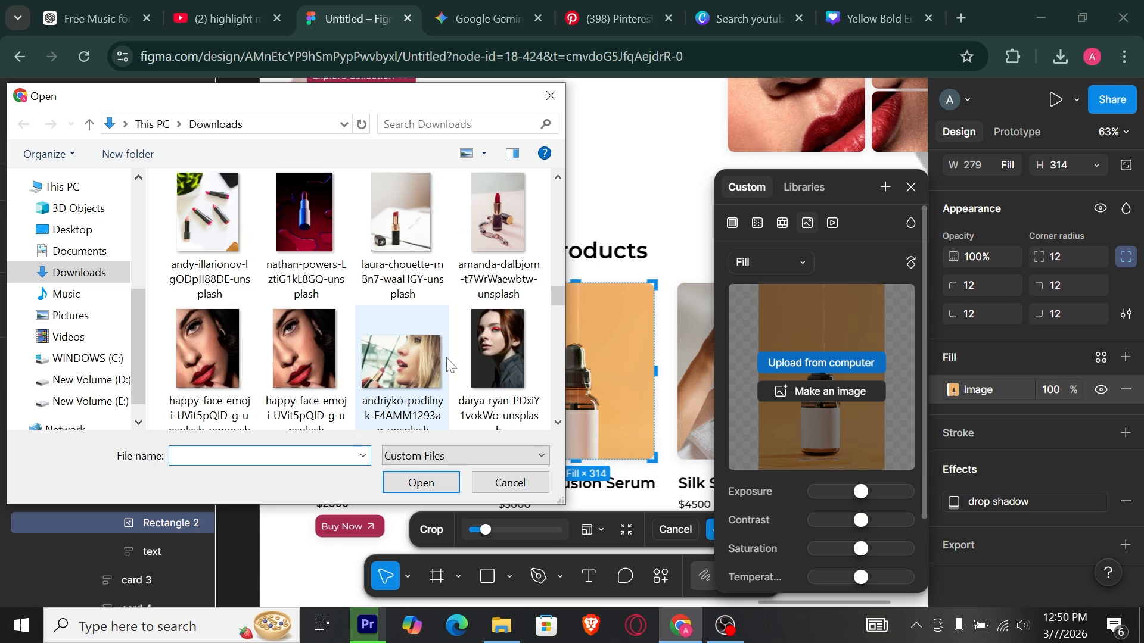
scroll(449, 364, down, 1)
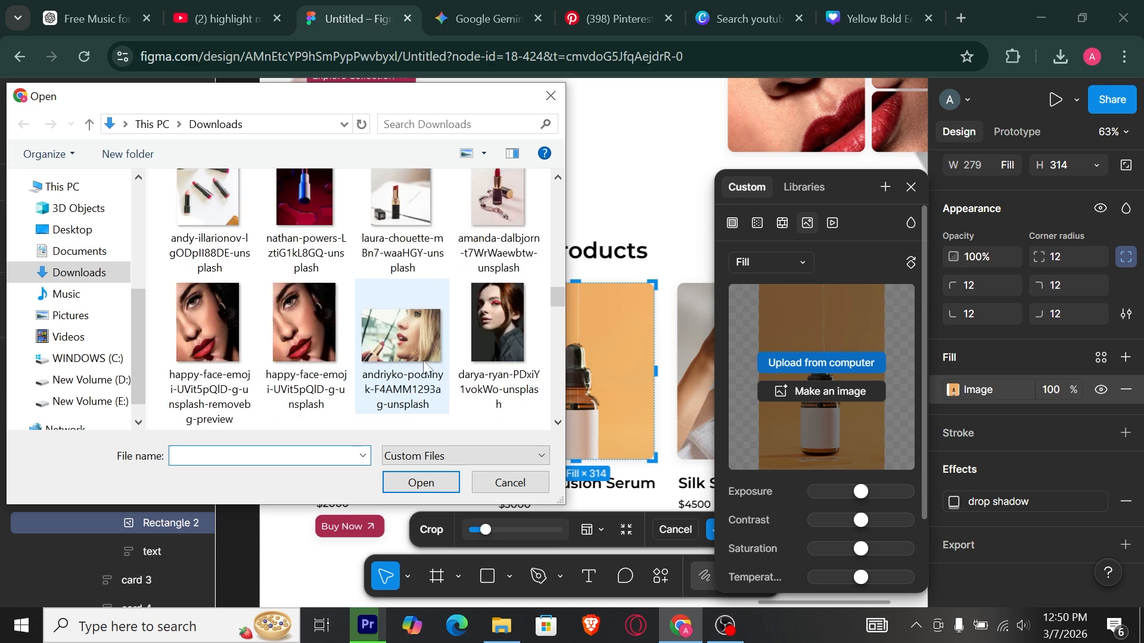
double_click(420, 352)
click(689, 239)
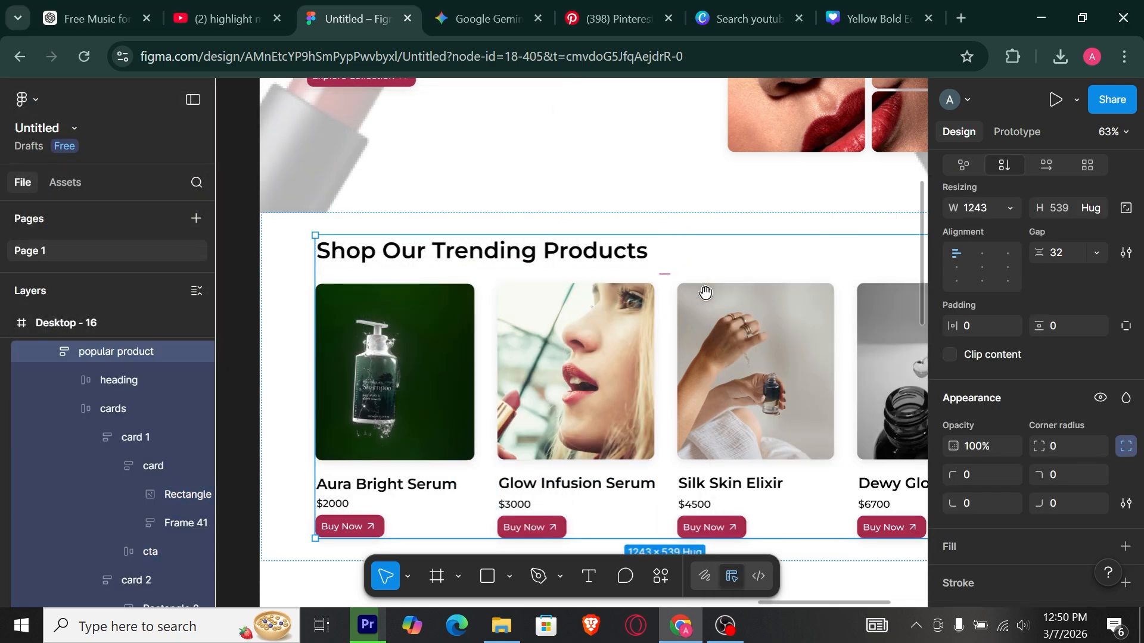
Replace the Silk Skin Elixir card's image with the "Red lipstick" picture from Downloads
scroll(513, 263, right, 5)
click(544, 361)
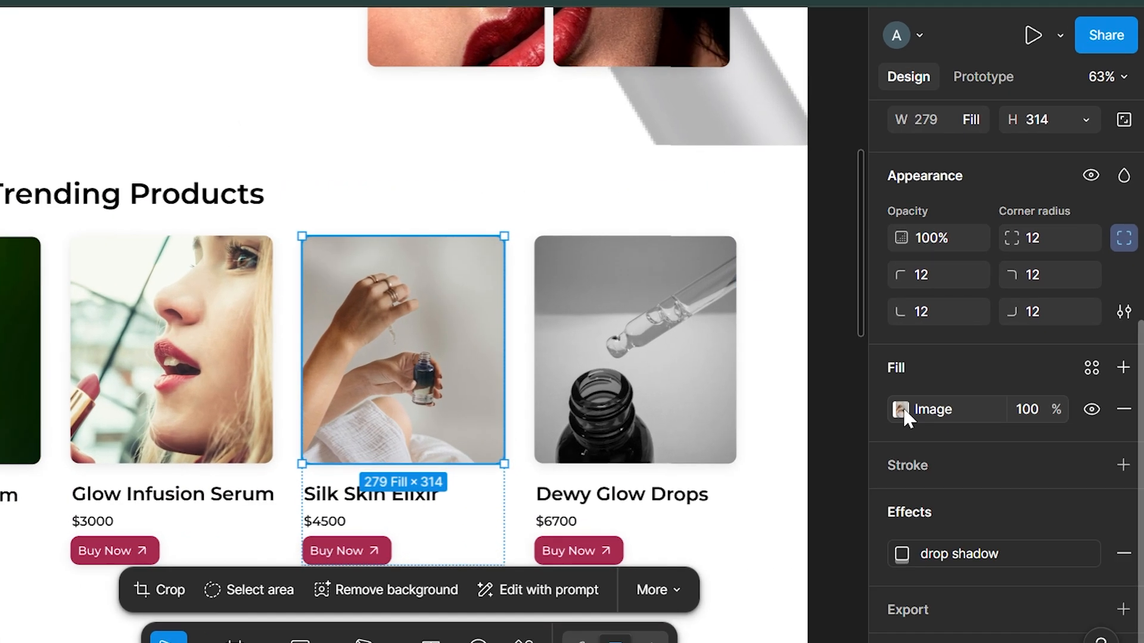
click(953, 390)
click(739, 374)
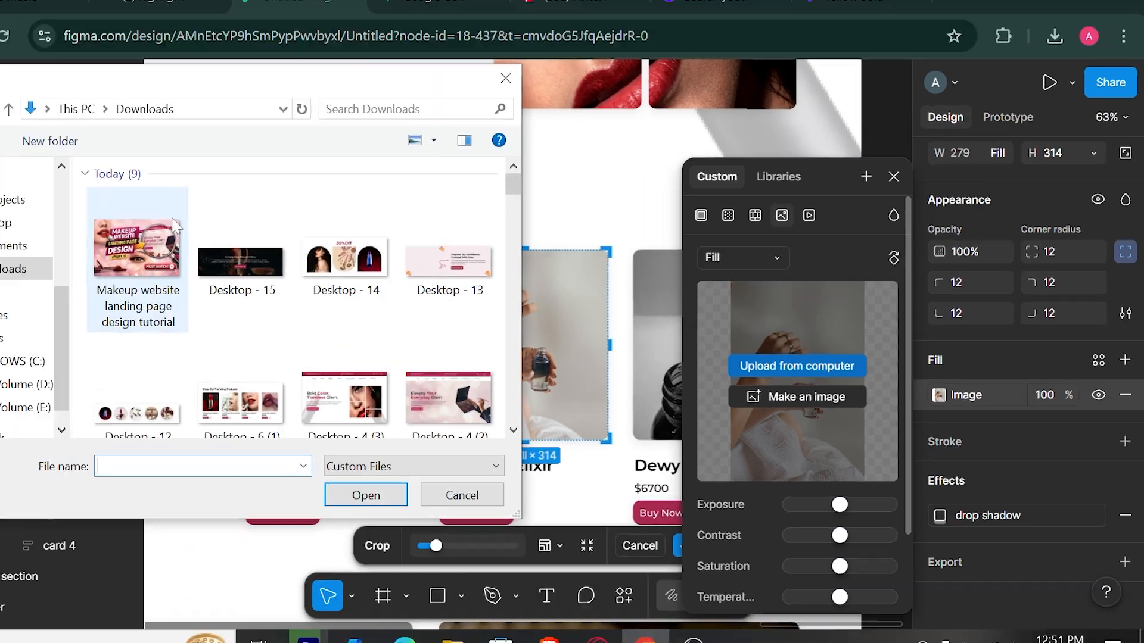
scroll(166, 279, down, 10)
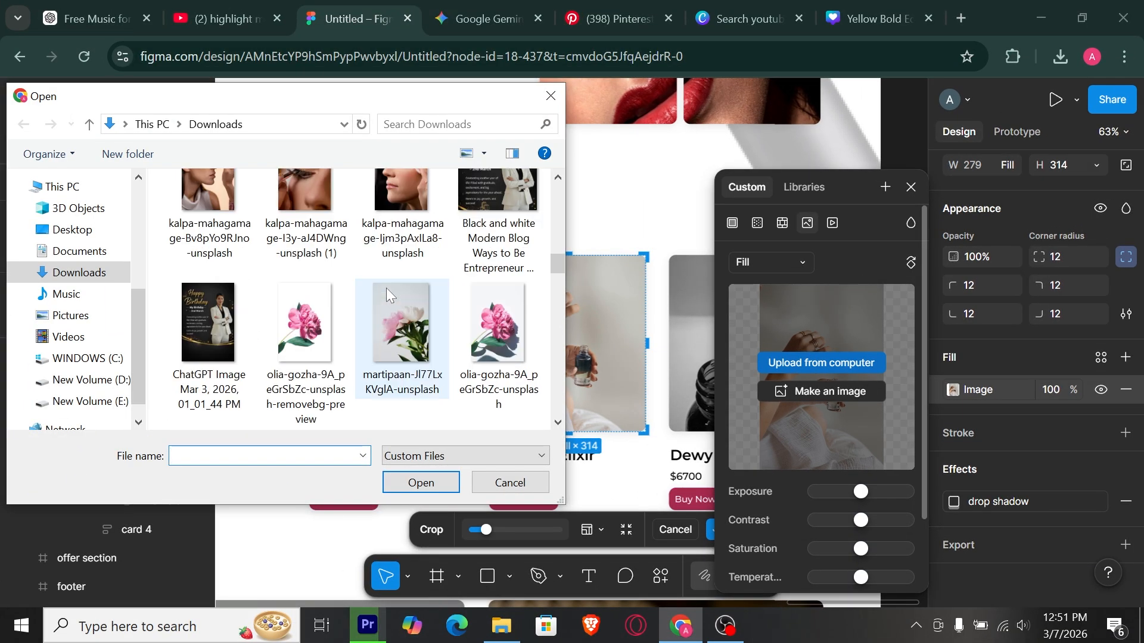
scroll(386, 288, down, 10)
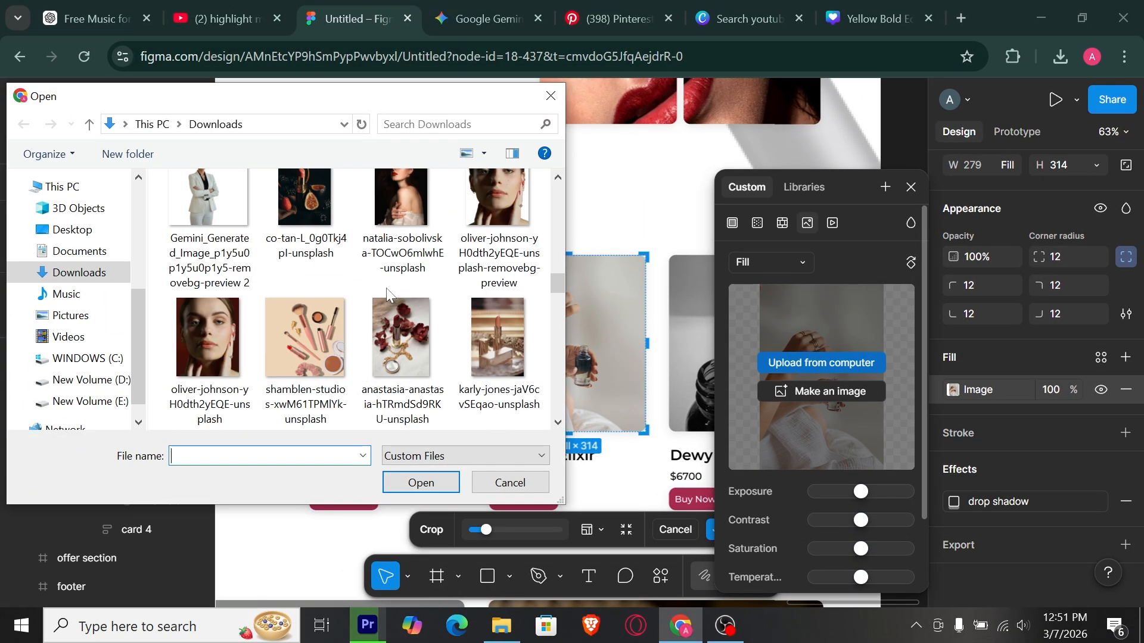
scroll(387, 295, down, 10)
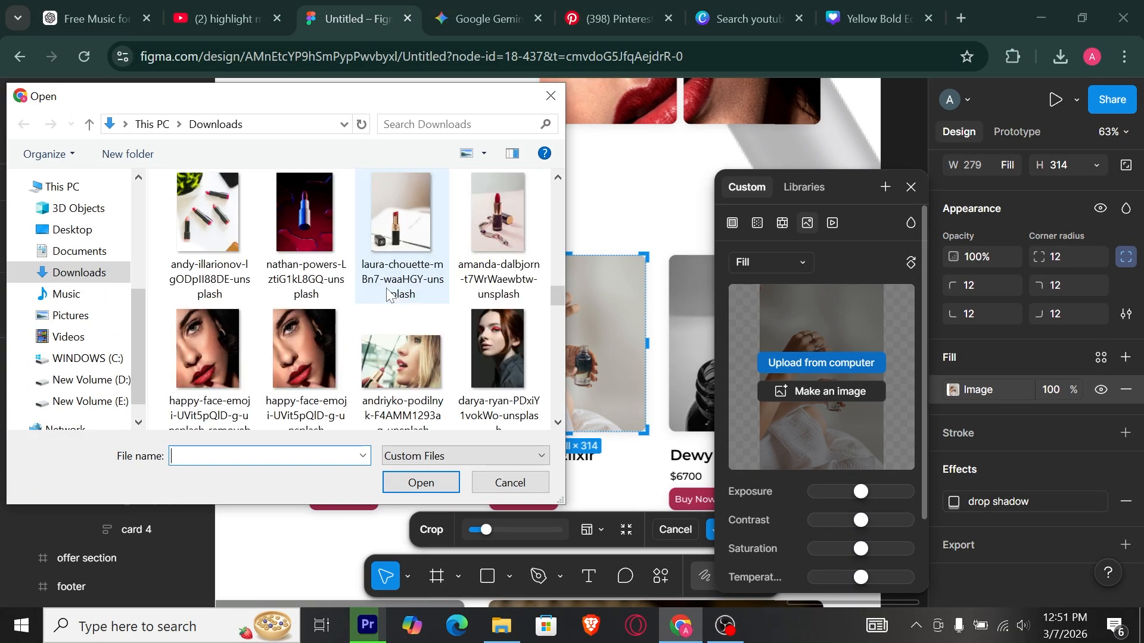
scroll(387, 295, down, 3)
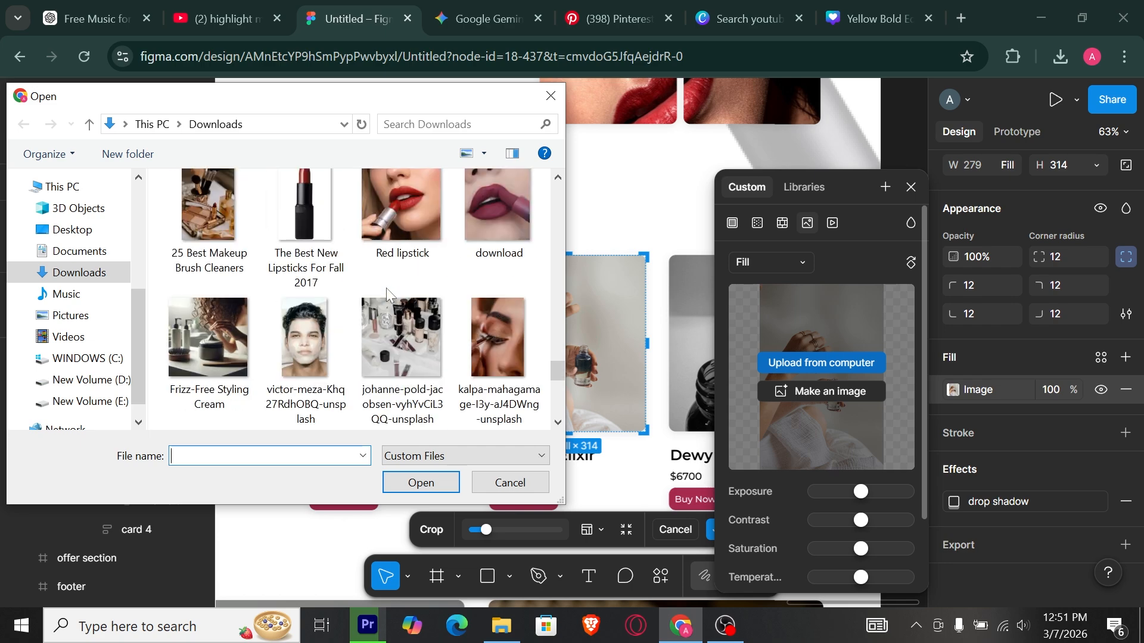
double_click(409, 197)
click(668, 213)
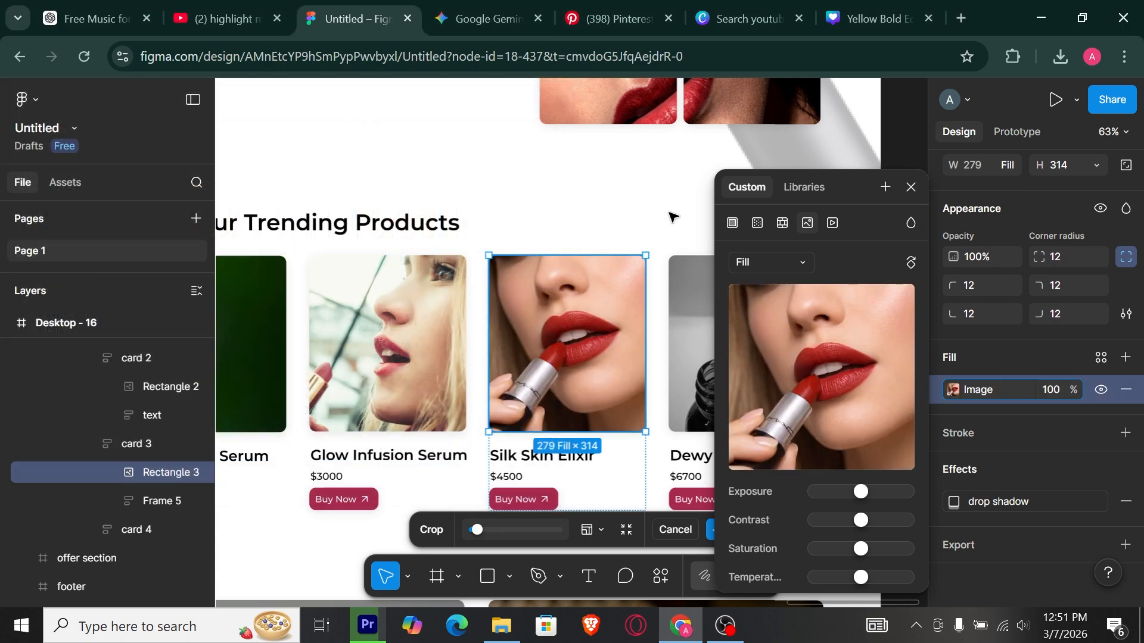
Replace the Dewy Glow Drops card's image with the purple-lips picture named "download"
ctrl+click(690, 303)
click(952, 390)
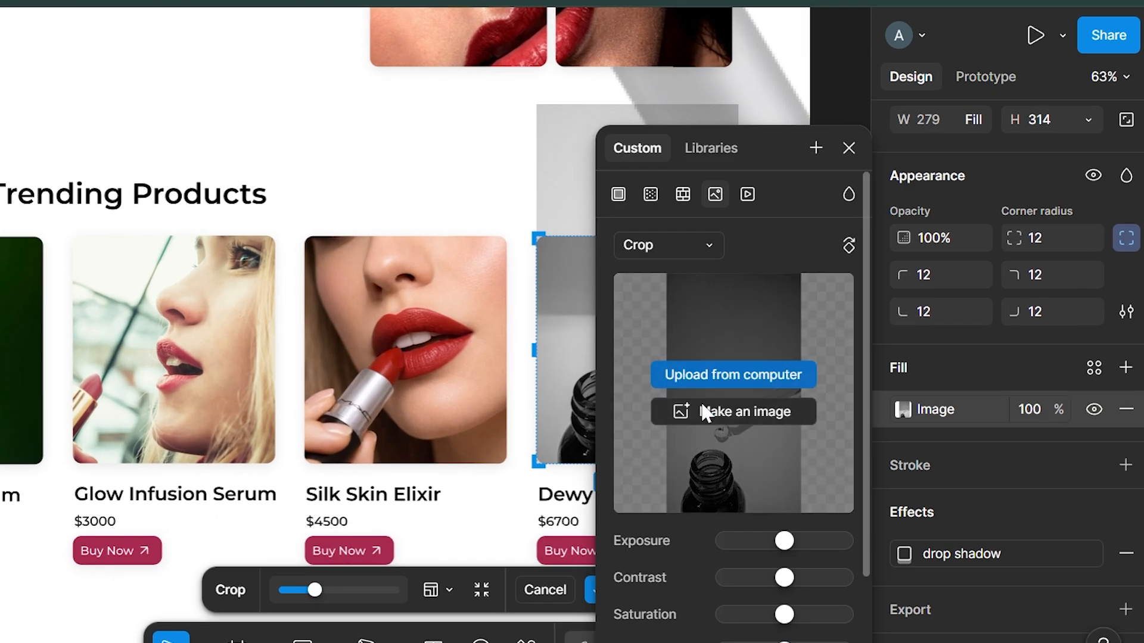
click(715, 376)
scroll(462, 297, down, 5)
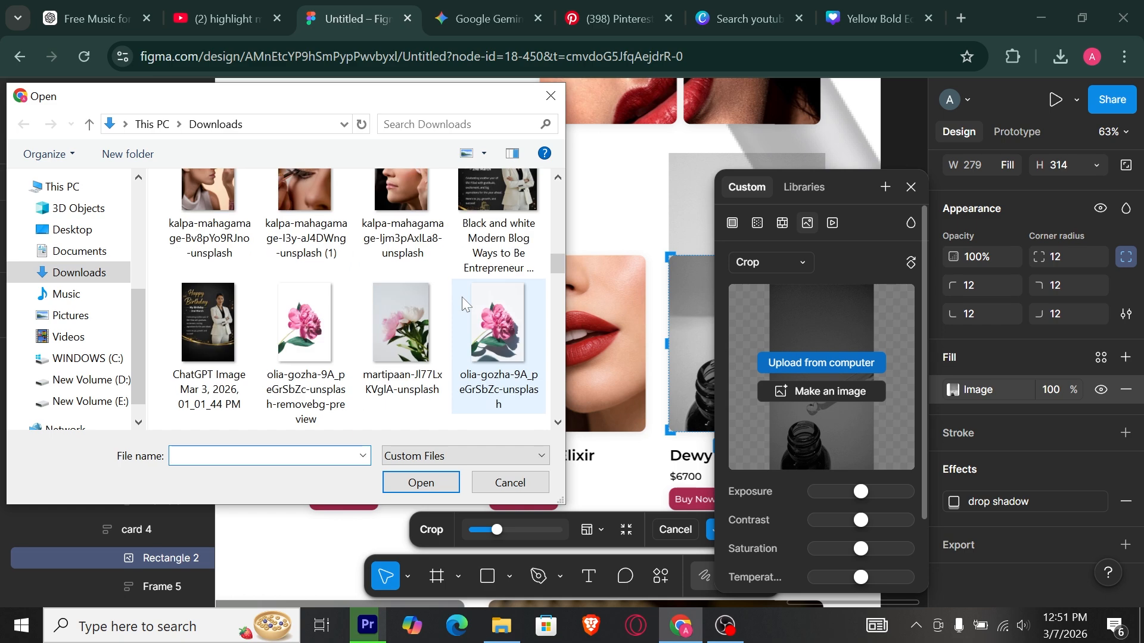
scroll(462, 296, down, 8)
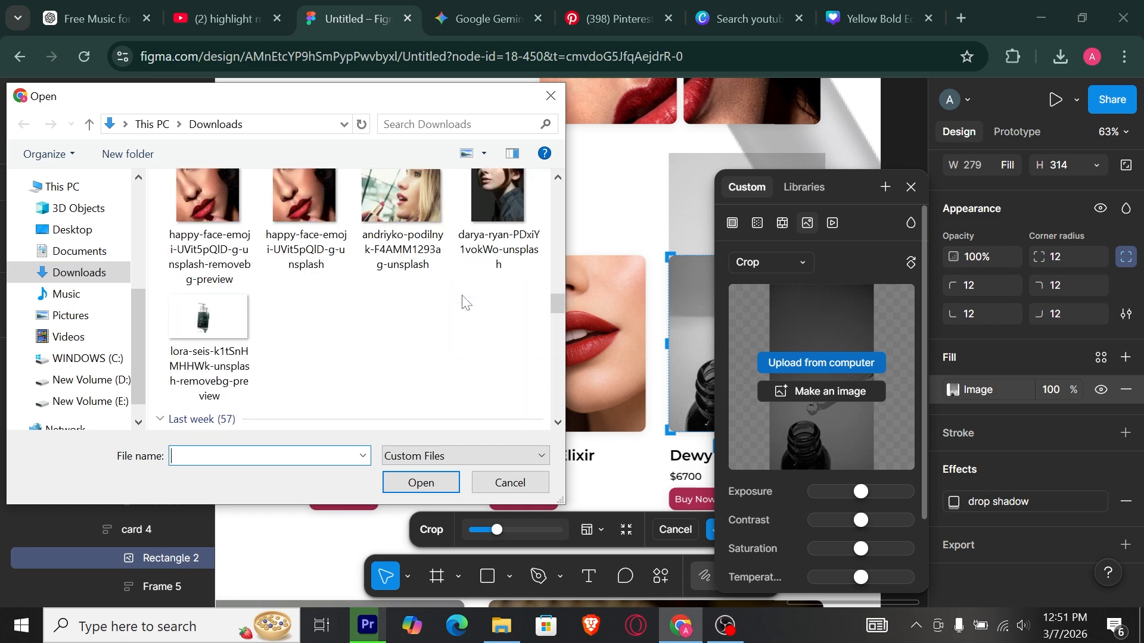
scroll(462, 294, down, 6)
click(478, 217)
double_click(478, 216)
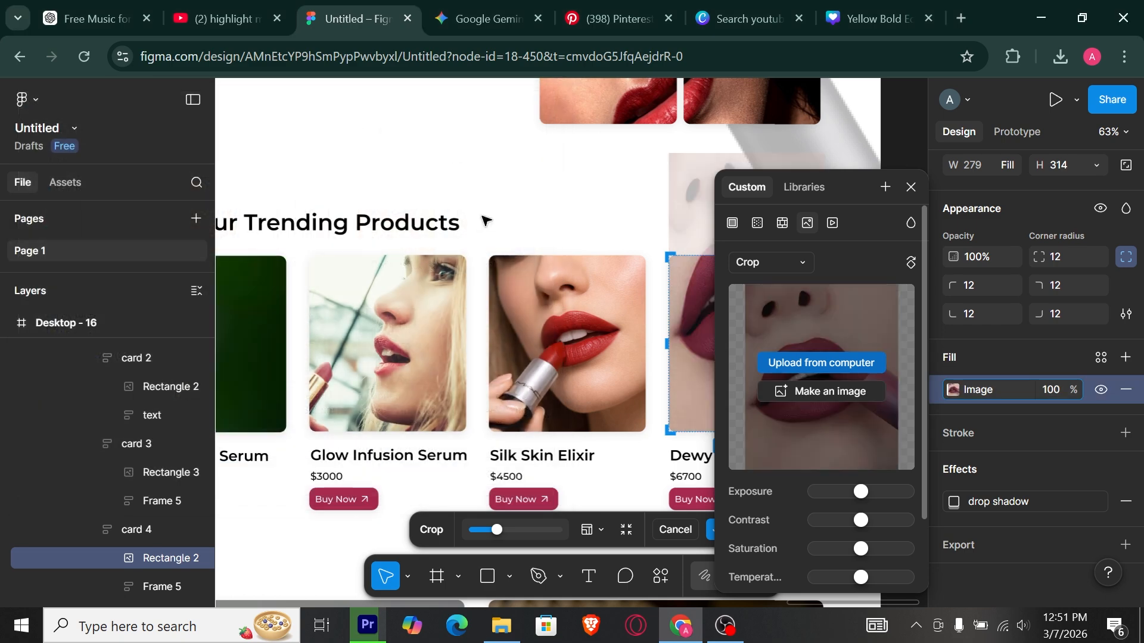
click(617, 231)
Change the first product card's heading to "Velvet Aura Lipstick"
scroll(617, 230, down, 1)
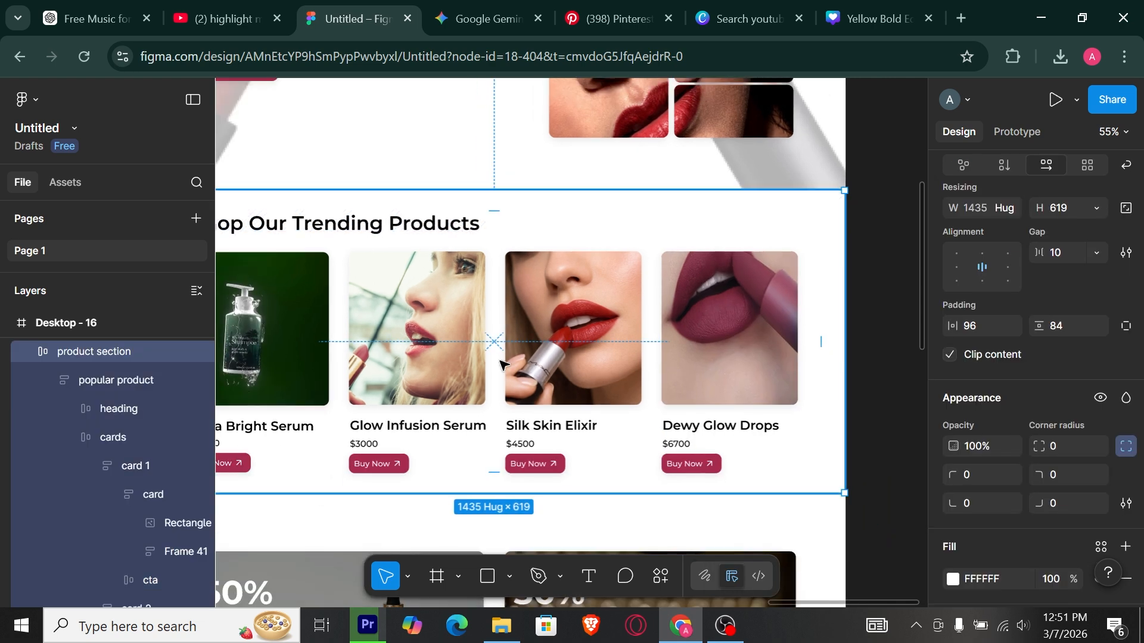
scroll(616, 231, left, 4)
scroll(432, 427, up, 4)
scroll(432, 428, up, 1)
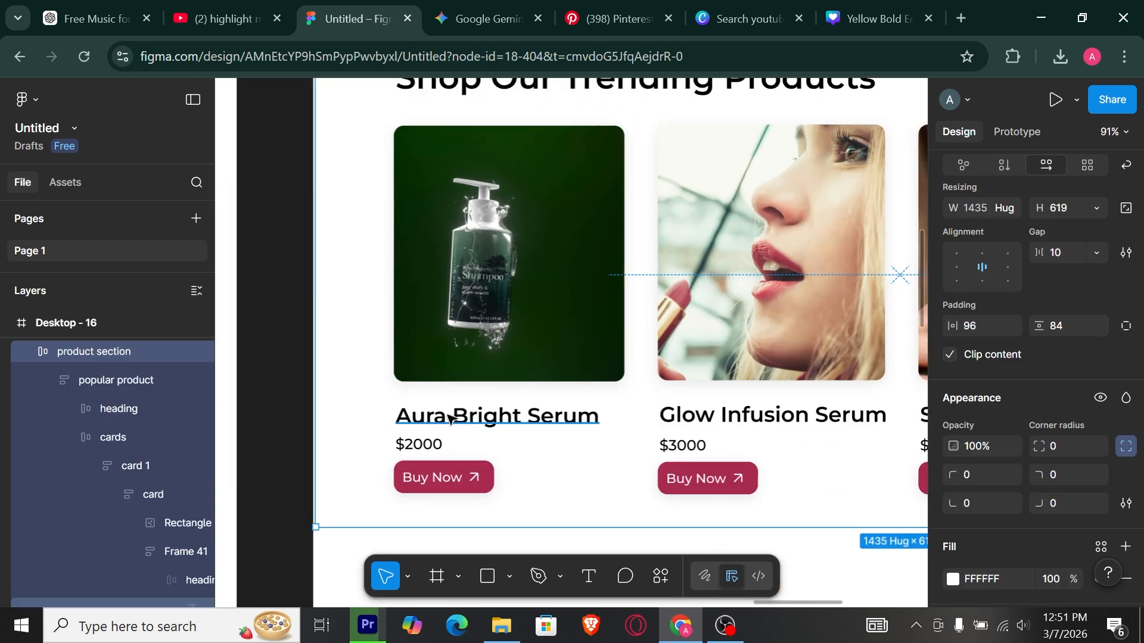
ctrl+click(432, 424)
text(vet Aura Lipstick)
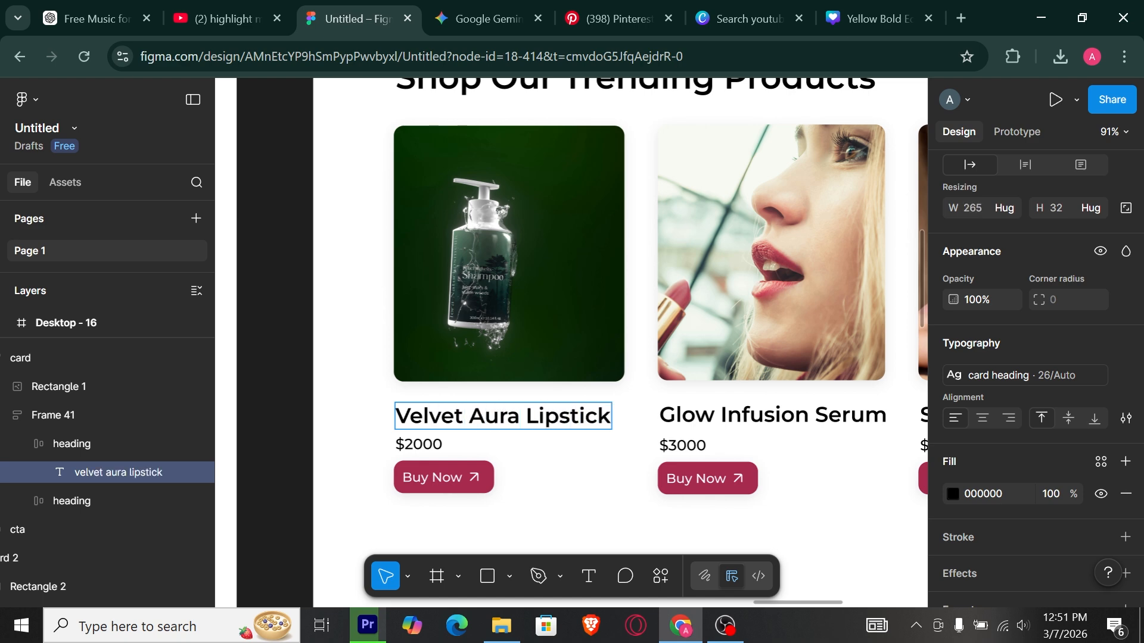
click(278, 329)
Replace the Velvet Aura Lipstick card's image with the Downloads photo of a red MAC lipstick among red roses
click(483, 340)
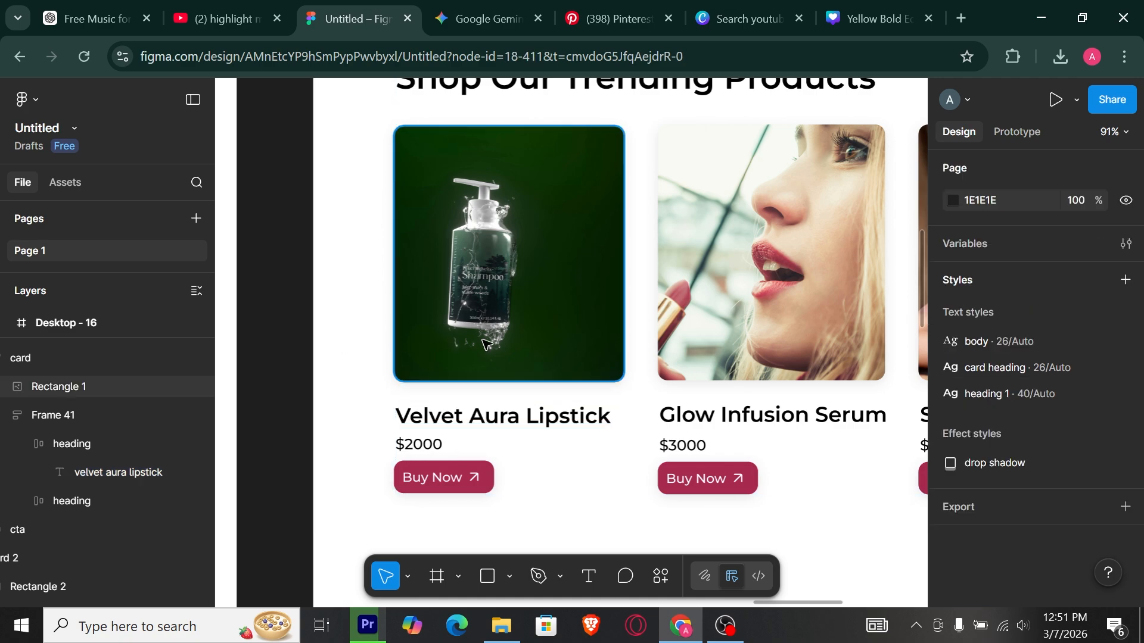
scroll(979, 441, down, 4)
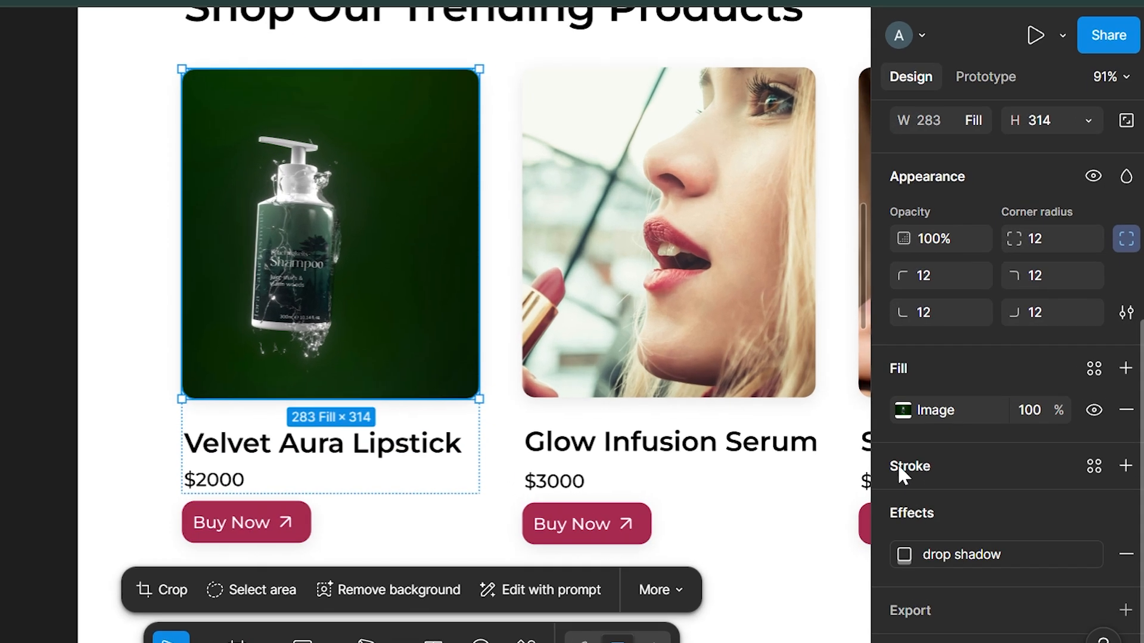
click(897, 410)
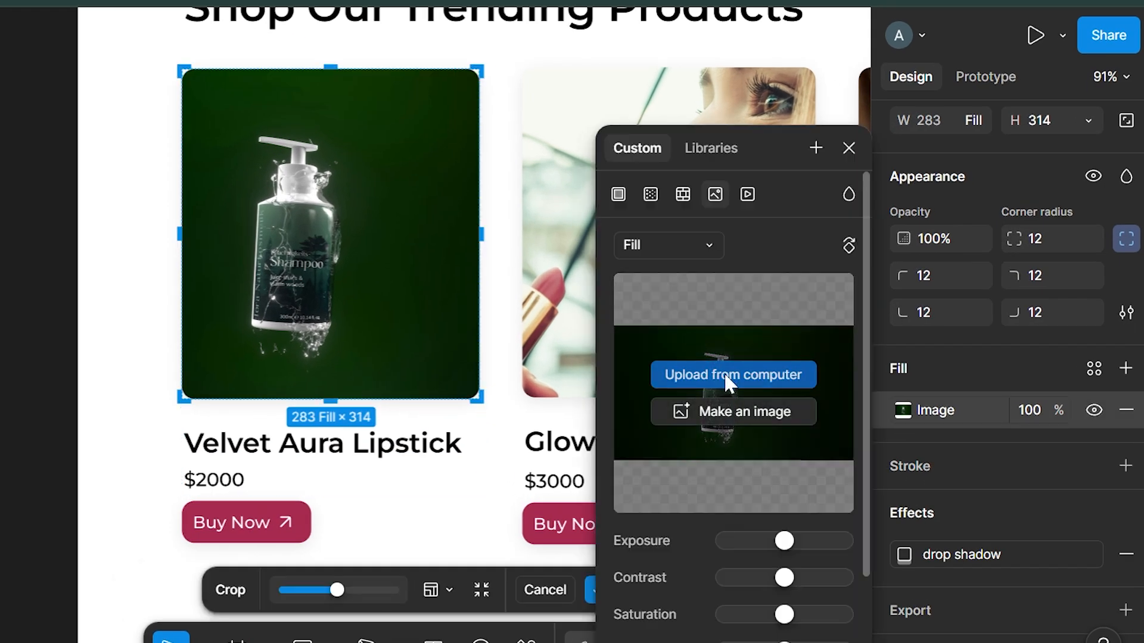
click(659, 380)
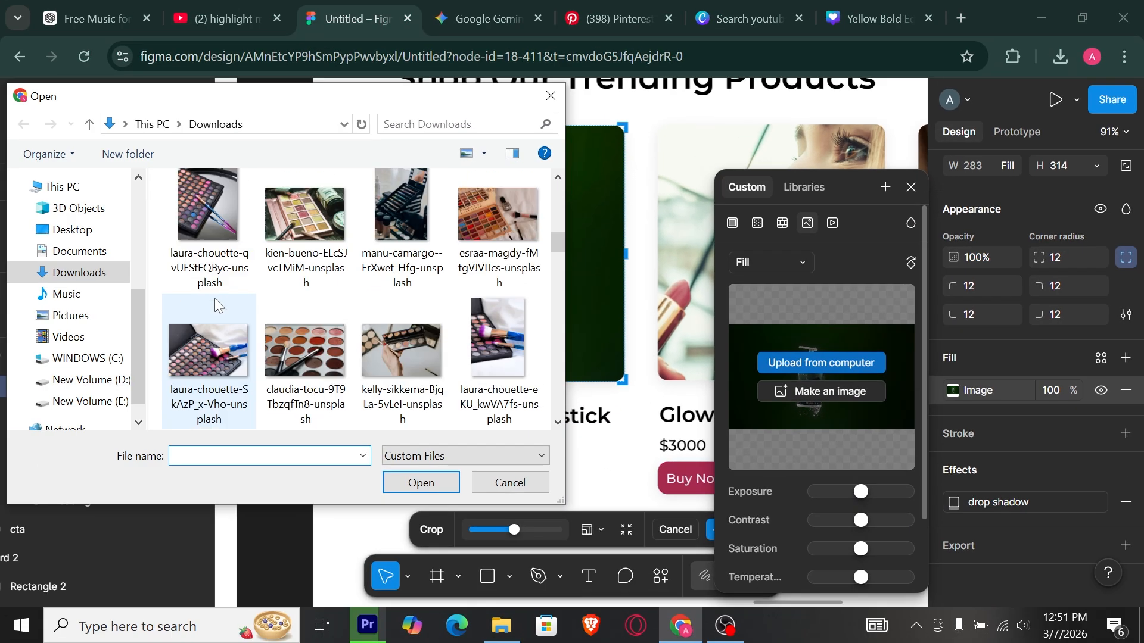
scroll(216, 302, down, 10)
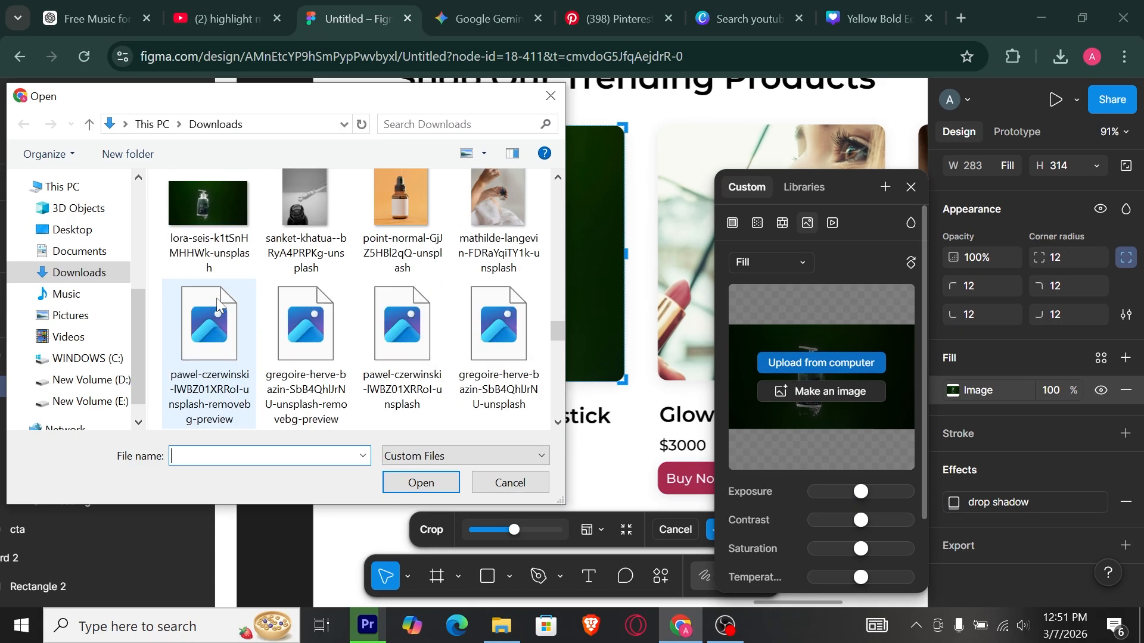
double_click(371, 211)
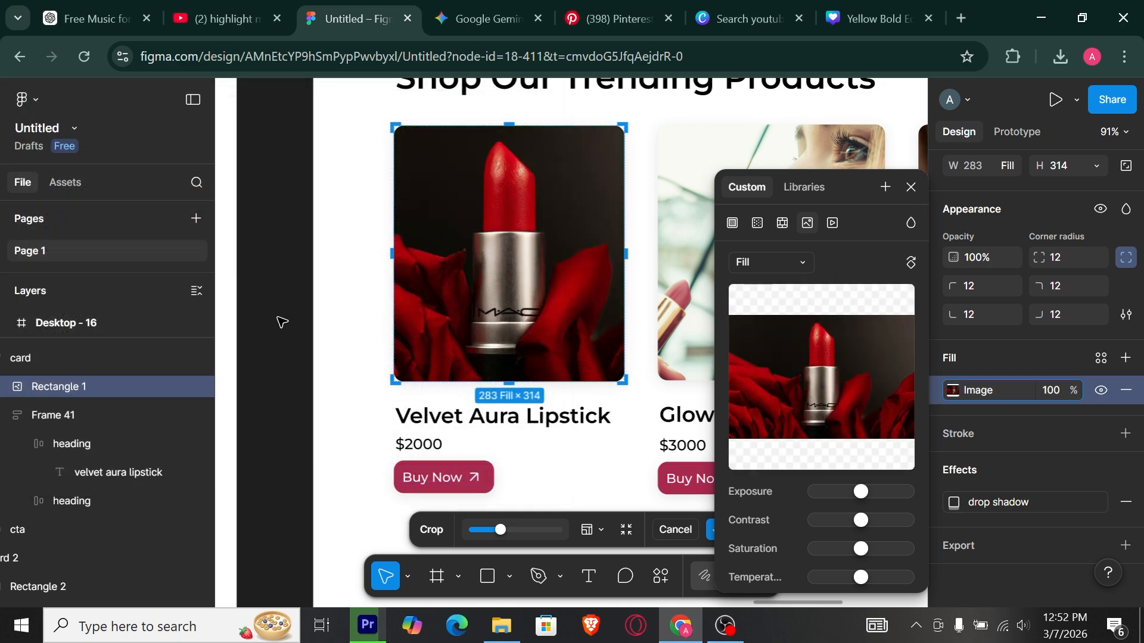
click(292, 326)
Change the Glow Infusion Serum card's heading to "Luminous Lipstick"
scroll(301, 327, down, 3)
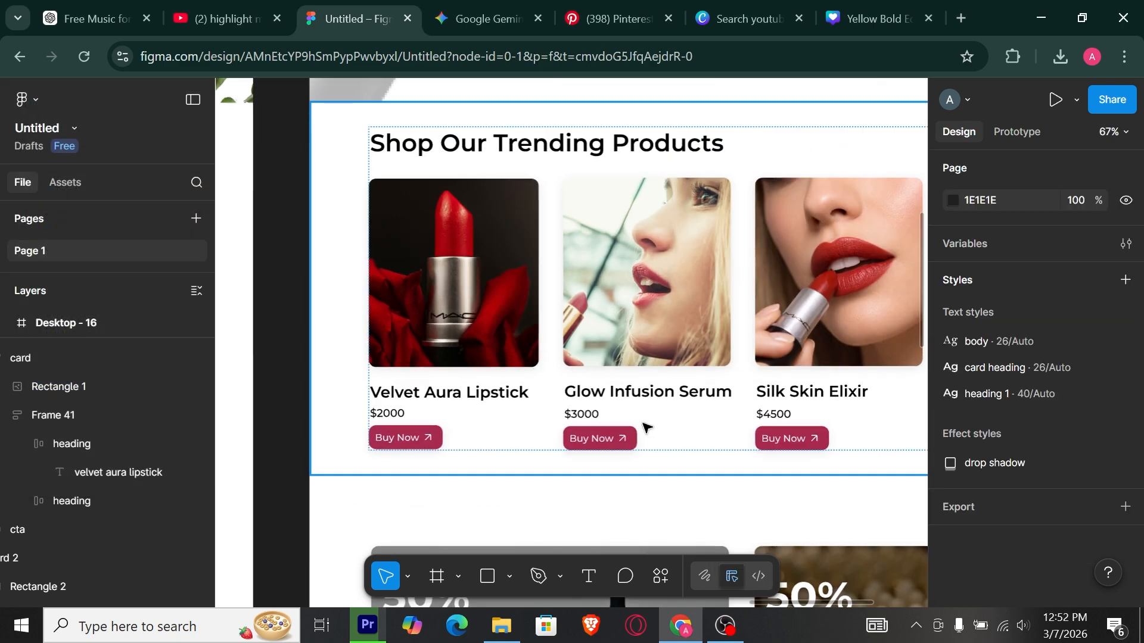
scroll(700, 387, up, 2)
scroll(702, 387, up, 1)
double_click(703, 390)
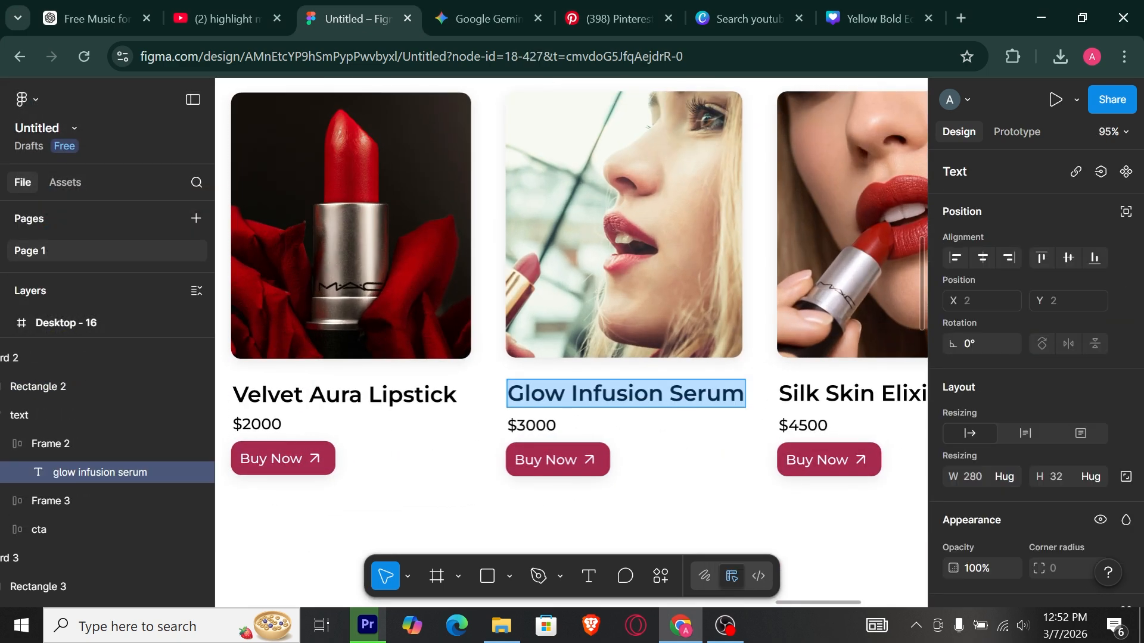
text(lum)
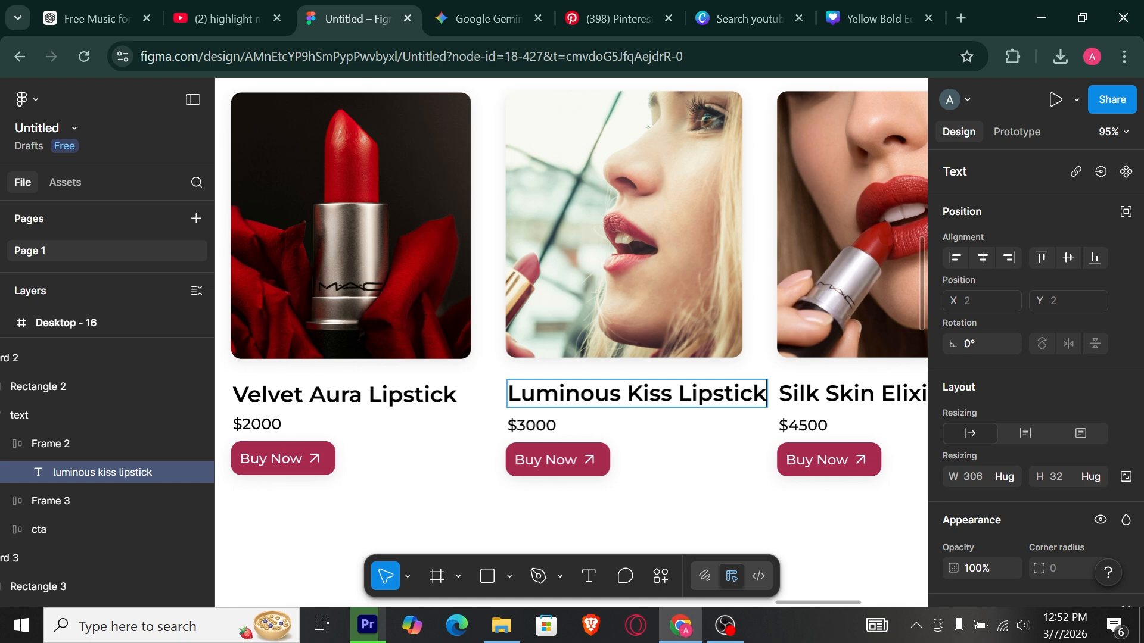
key(BackSpace)
key(BackSpace)
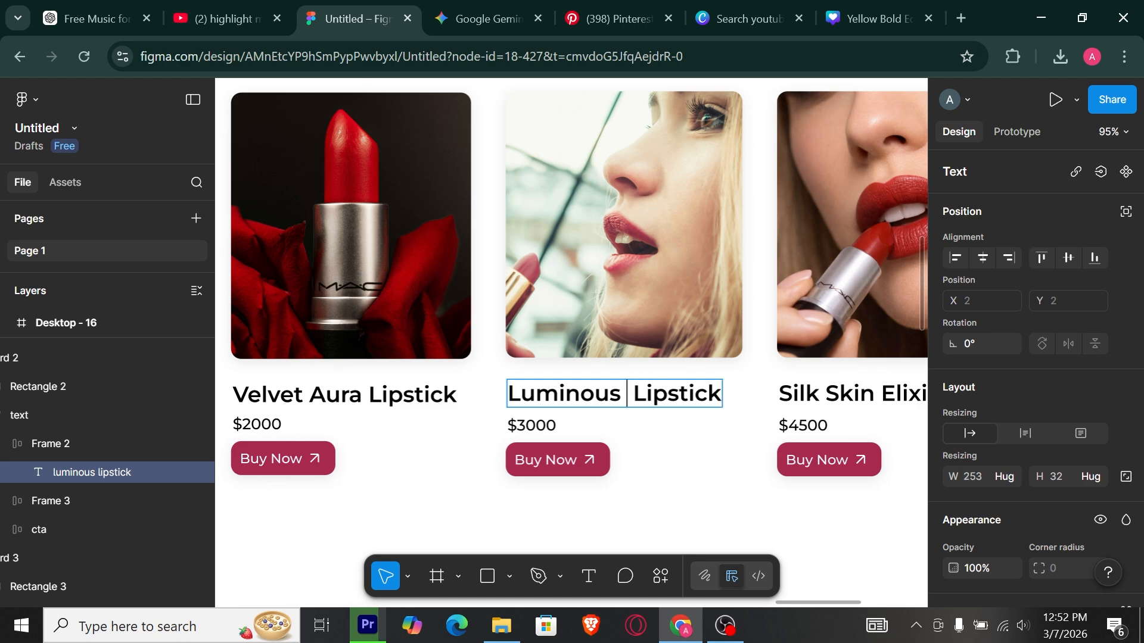
click(659, 436)
Change the Silk Skin Elixir card's heading to "Silk Touch Lipstick"
drag(750, 433, 481, 444)
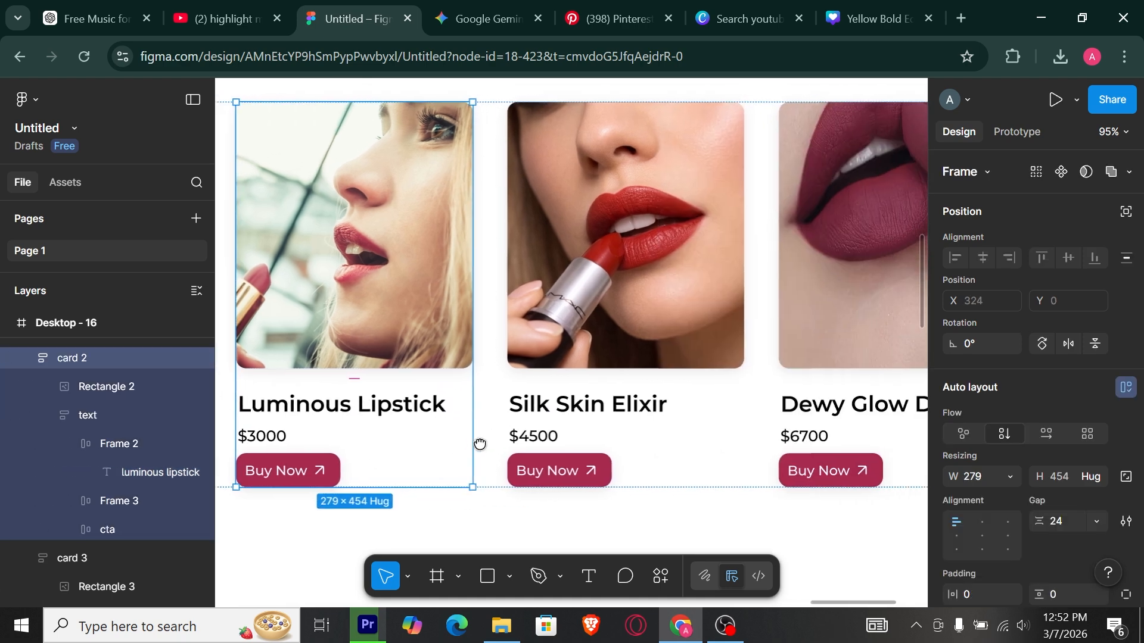
ctrl+double_click(613, 407)
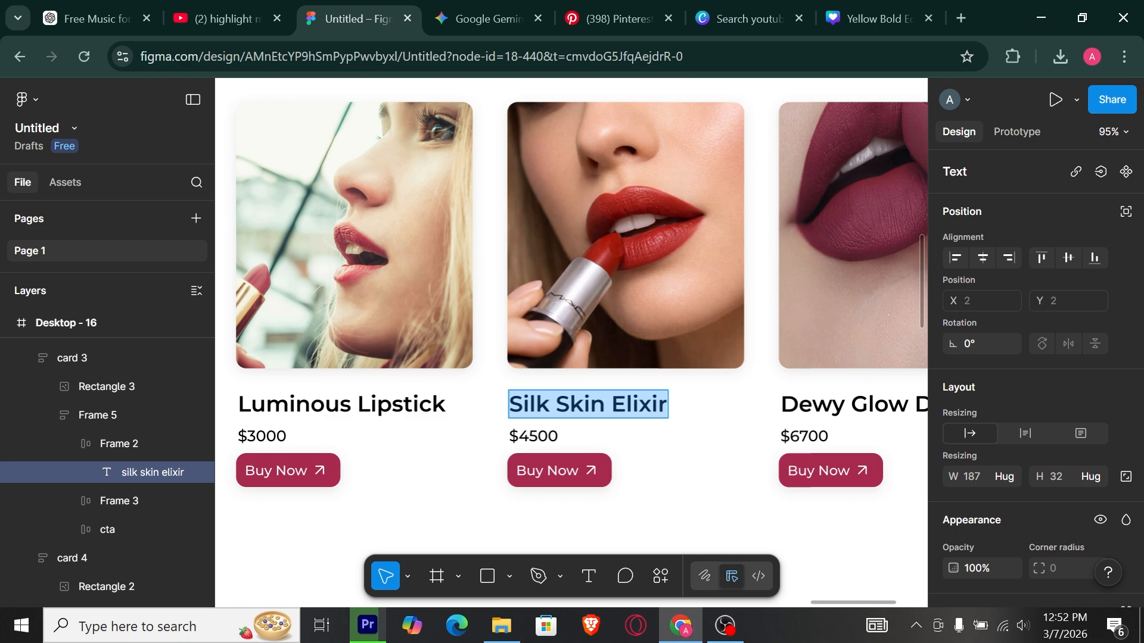
text(Silk To)
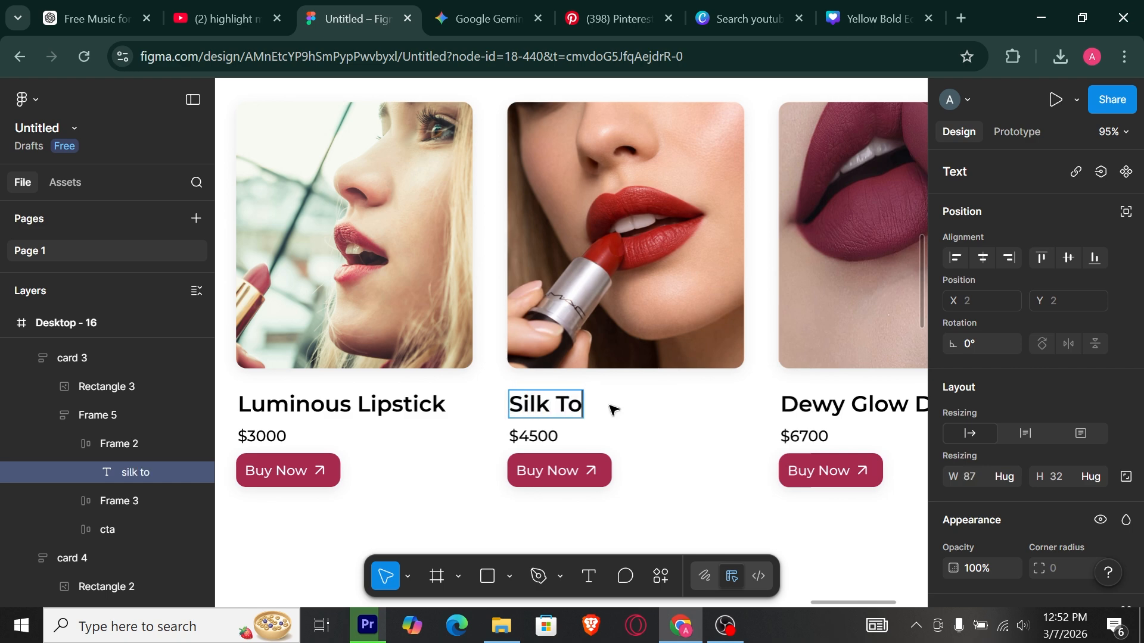
text(uvh)
key(BackSpace)
key(BackSpace)
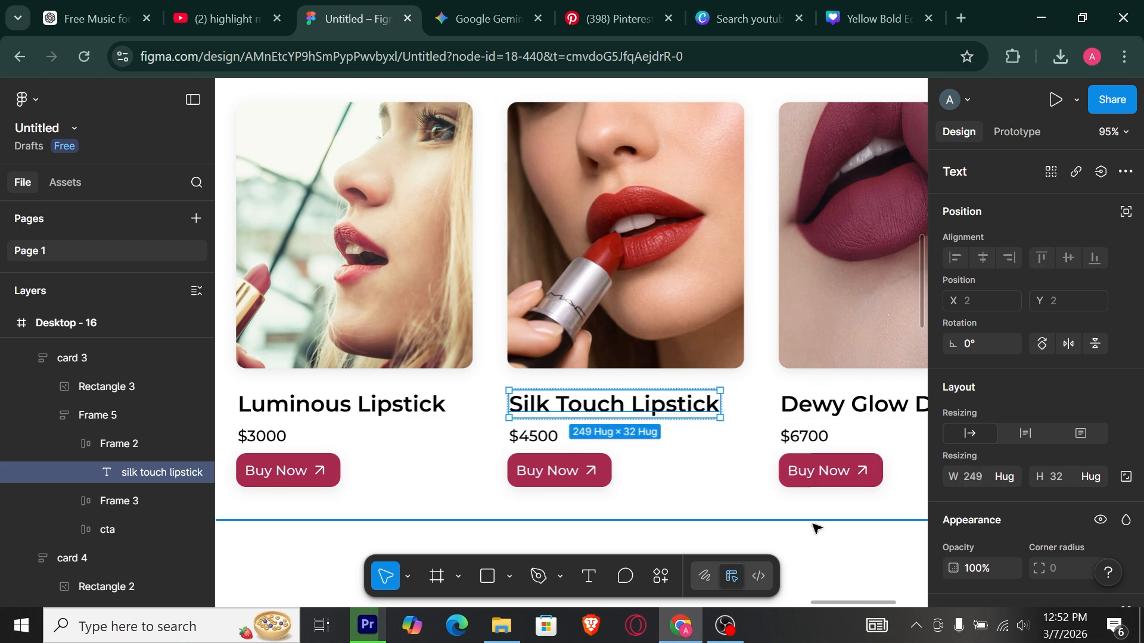
Change the Dewy Glow Drops card's heading to "Aura Luxe Lipstick"
scroll(815, 526, right, 5)
click(673, 417)
key(Return)
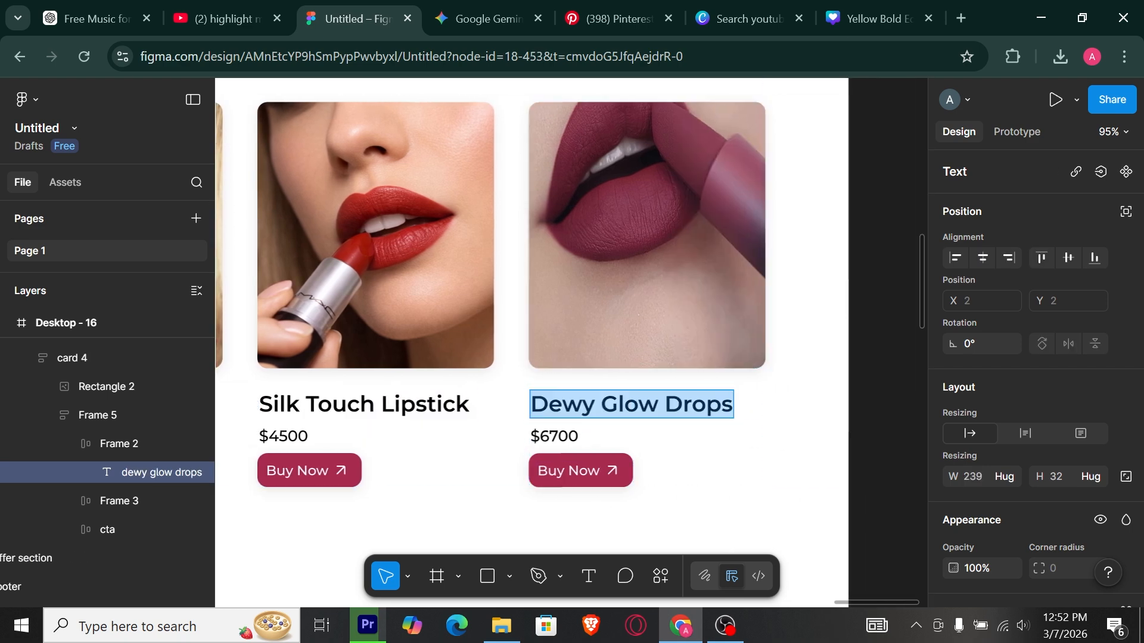
text(a Luxe Lipstick)
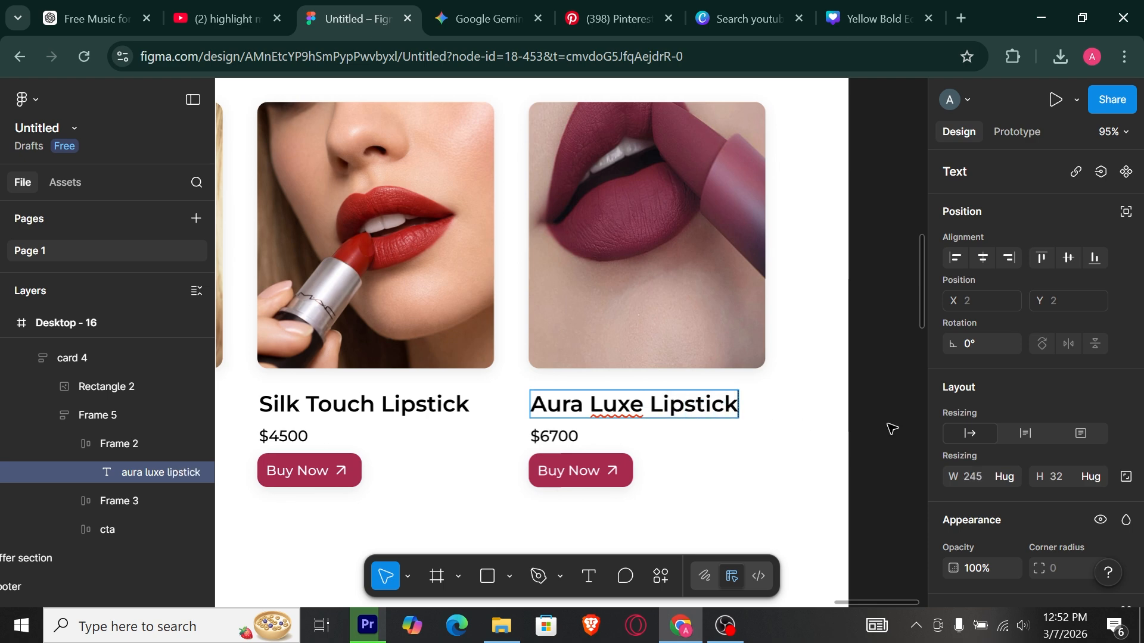
click(855, 424)
Lower the fill opacity of the Velvet Aura Lipstick card's price text to 81%
scroll(853, 422, down, 2)
drag(559, 447, 773, 455)
drag(623, 449, 811, 436)
scroll(423, 424, up, 3)
ctrl+click(439, 429)
scroll(1077, 450, down, 4)
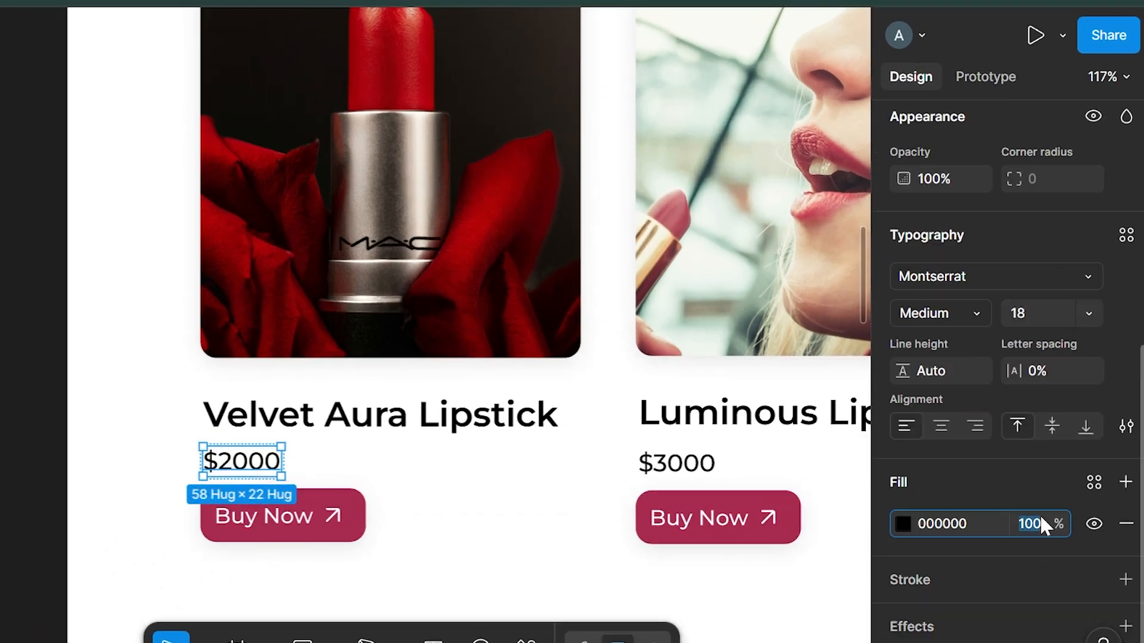
key(Down)
key(Down)
key(Down)
key(Down)
key(Down)
key(Down)
key(Down)
key(Down)
key(Down)
key(Down)
key(Down)
key(Down)
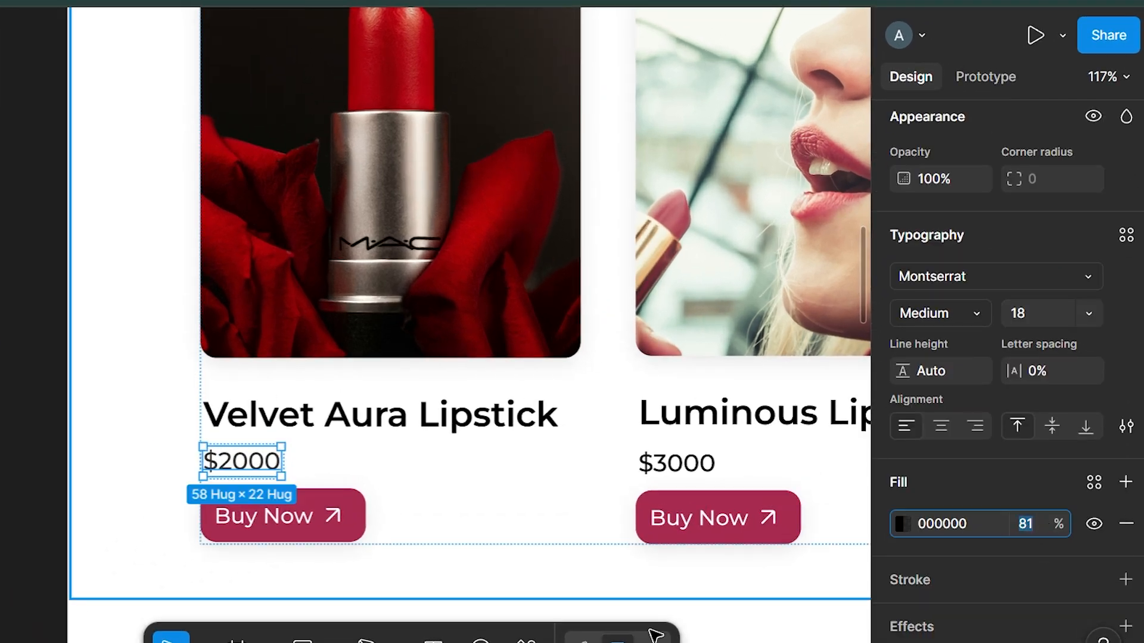
Set the trending products section's width to 1440 and place it at X 0 in the page frame
click(67, 444)
drag(65, 442, 70, 439)
scroll(971, 249, up, 4)
scroll(947, 255, up, 4)
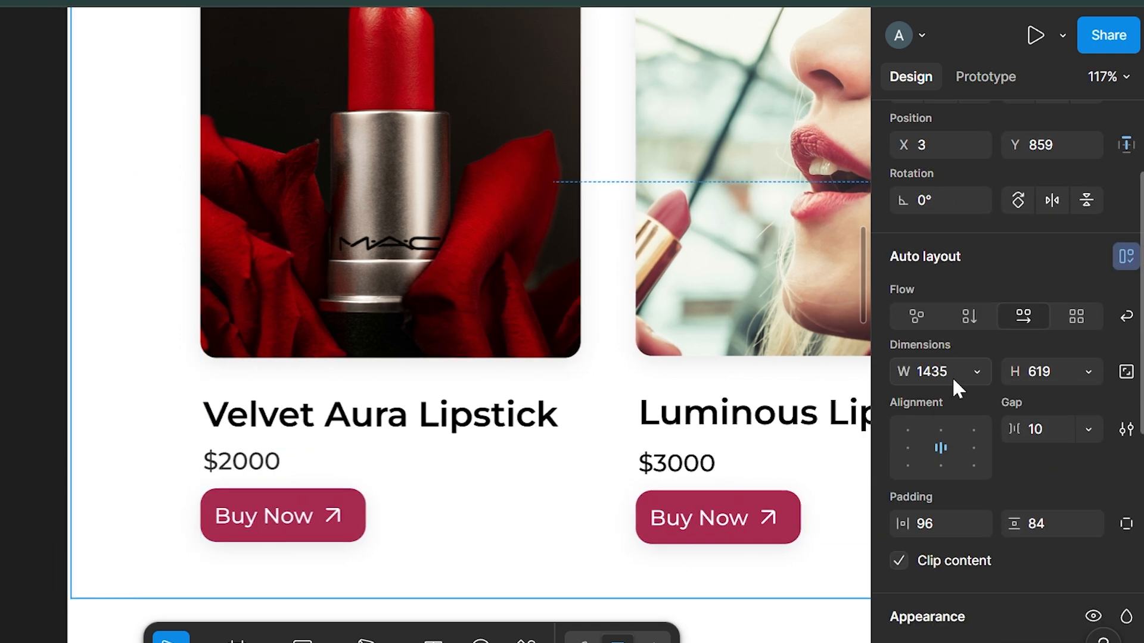
click(950, 372)
text(1440)
key(Return)
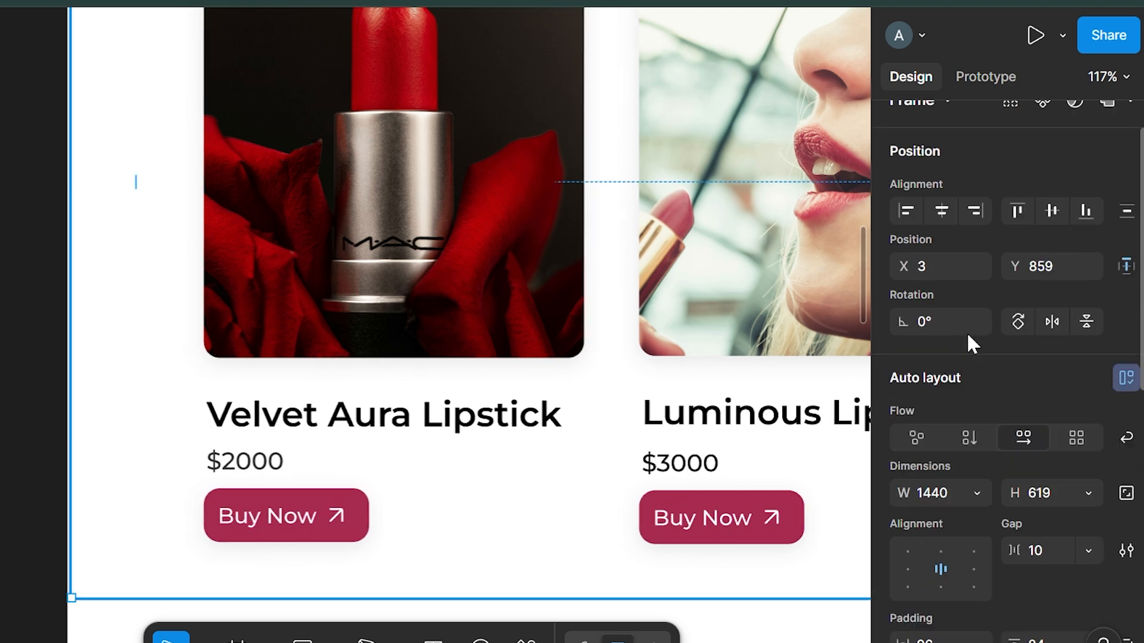
scroll(966, 331, up, 1)
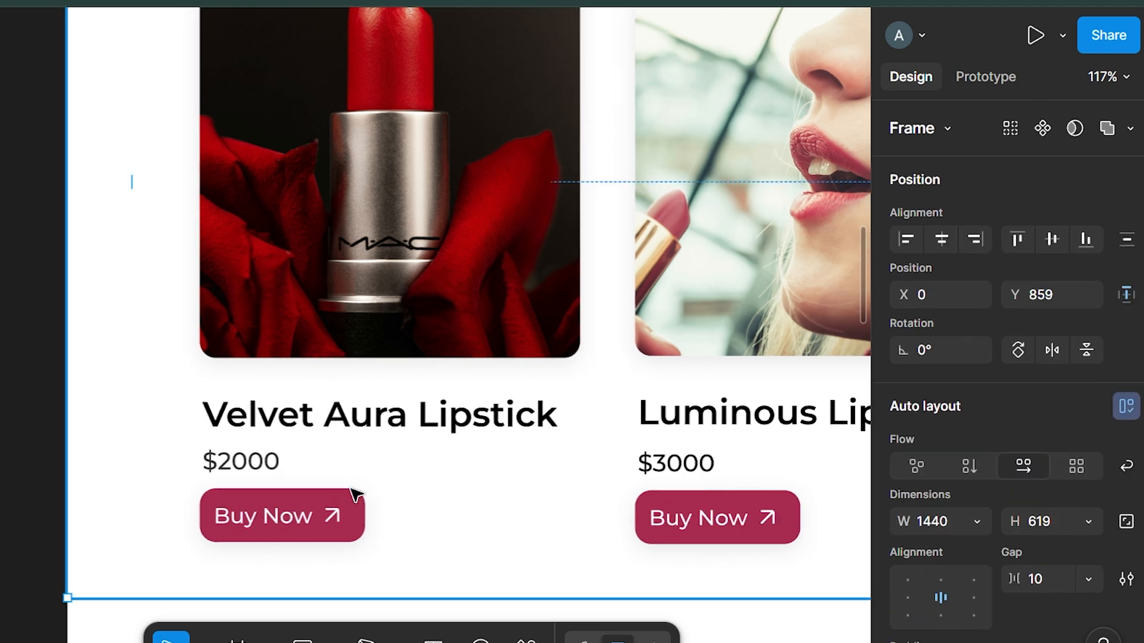
Set the fill opacity of the Velvet Aura Lipstick card's price text to 70%
click(253, 471)
scroll(1045, 464, down, 4)
scroll(1045, 464, down, 4)
click(1022, 524)
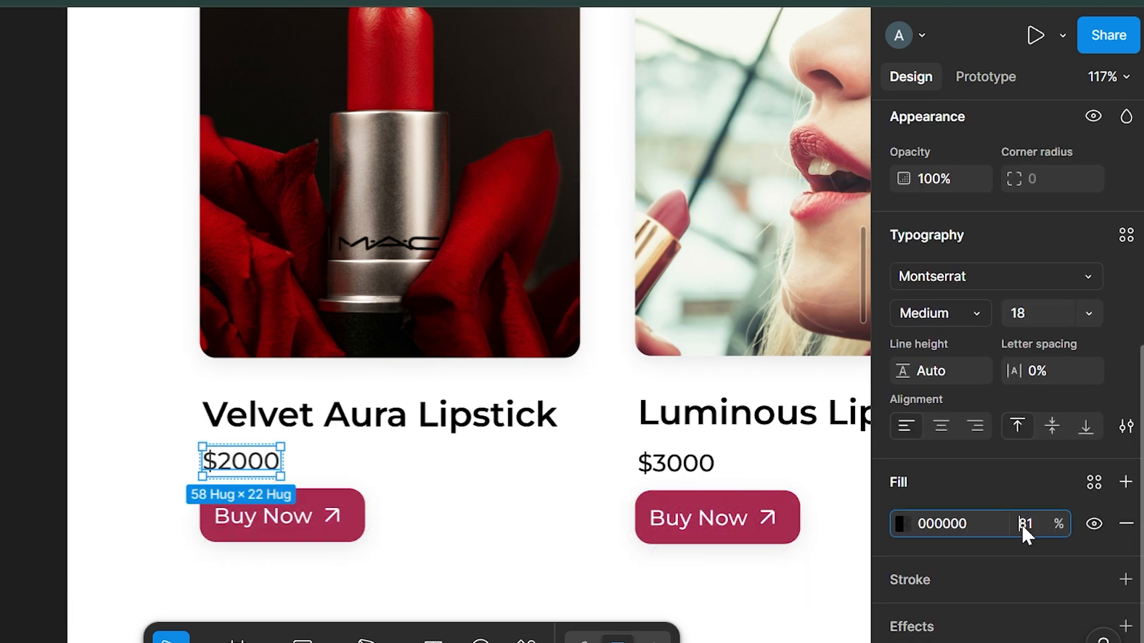
text(70)
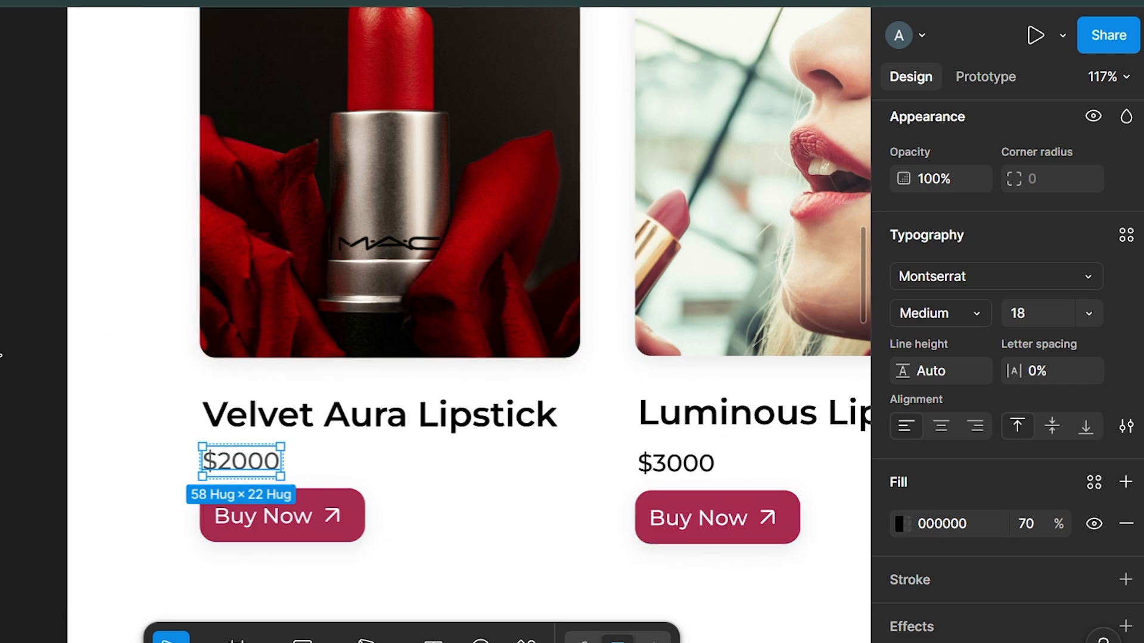
key(Escape)
Set the fill opacity of the Luminous Lipstick card's price text to 70%
scroll(641, 462, right, 4)
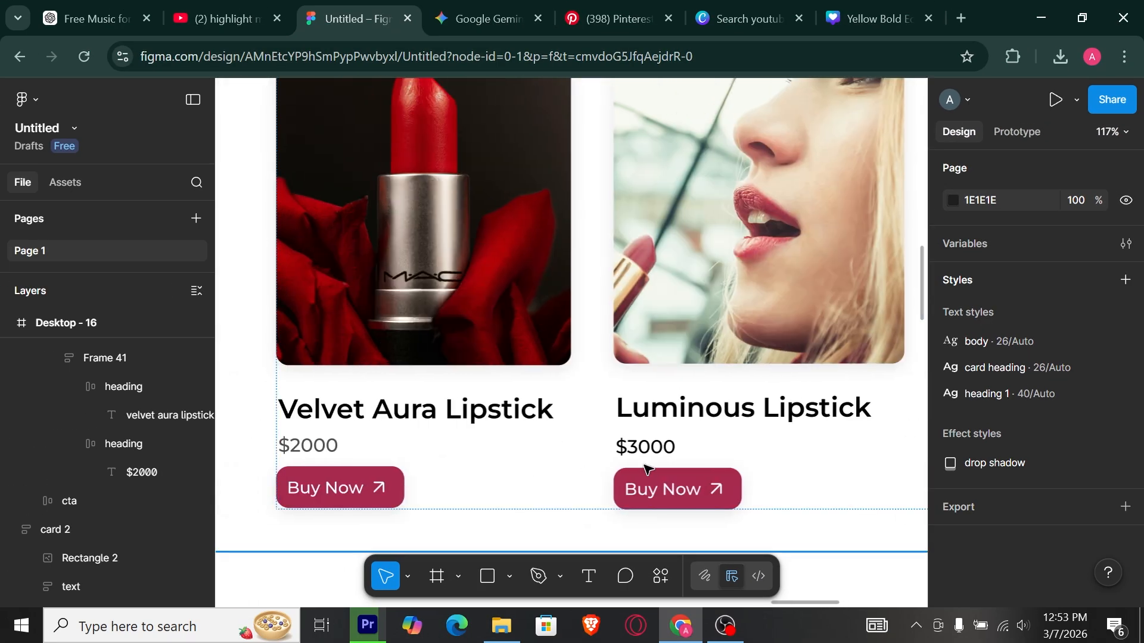
click(649, 448)
click(1049, 477)
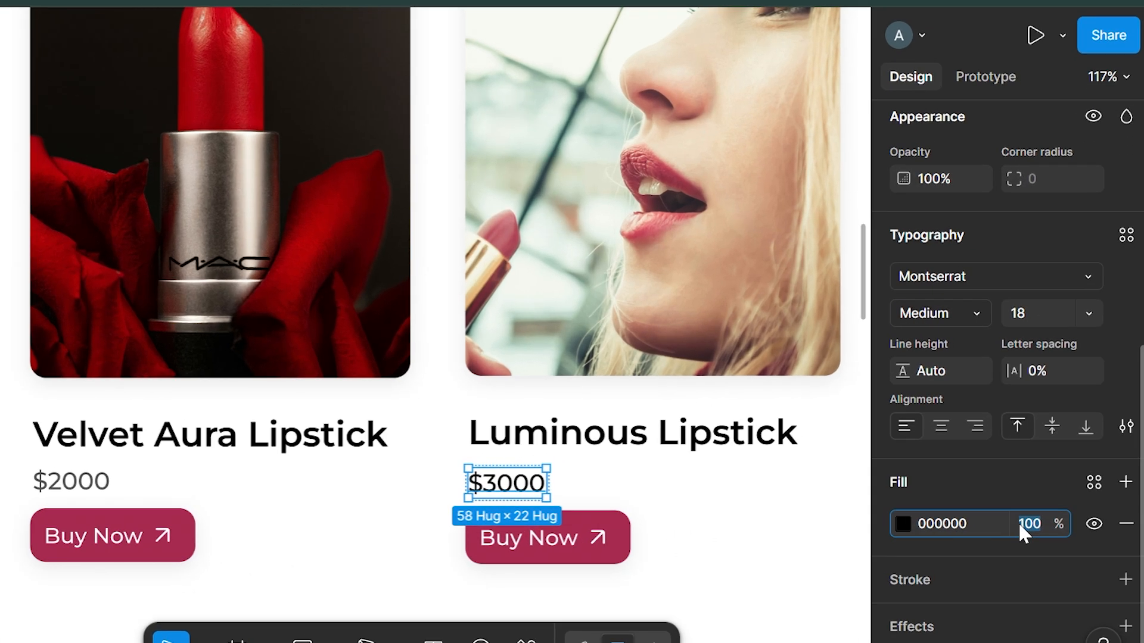
text(70)
click(745, 517)
Set the fill opacity of the Silk Touch Lipstick card's price text to 70%
drag(776, 513, 277, 508)
click(425, 492)
click(1046, 458)
text(7)
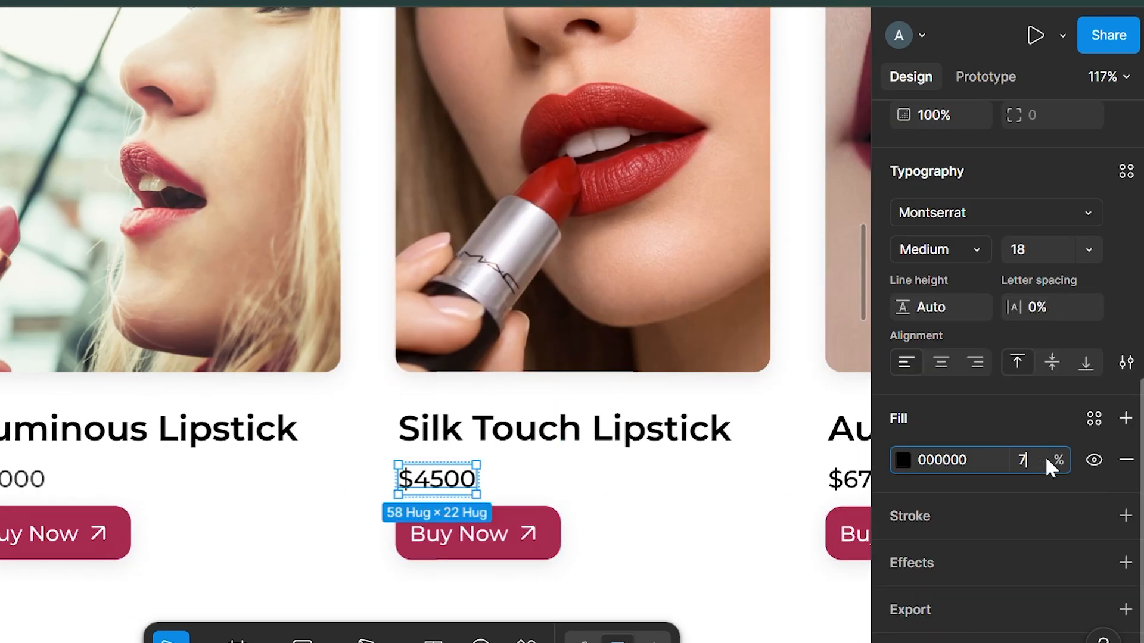
text(0)
key(Return)
Set the fill opacity of the Aura Luxe Lipstick card's price text to 70%
drag(794, 501, 414, 494)
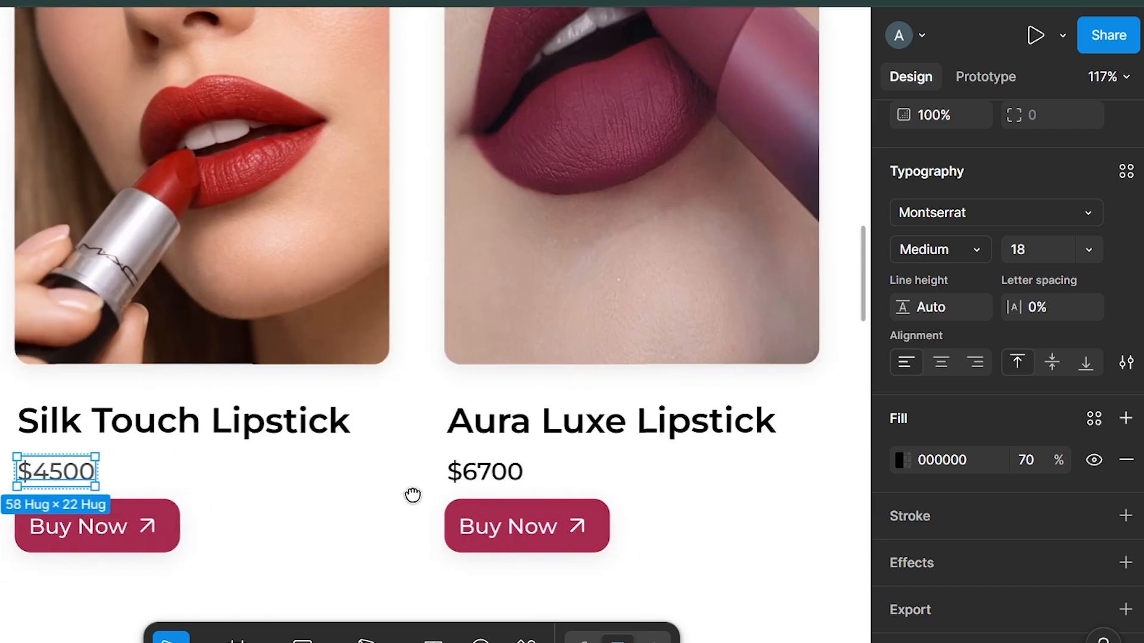
click(512, 476)
click(1020, 457)
text(70)
key(Return)
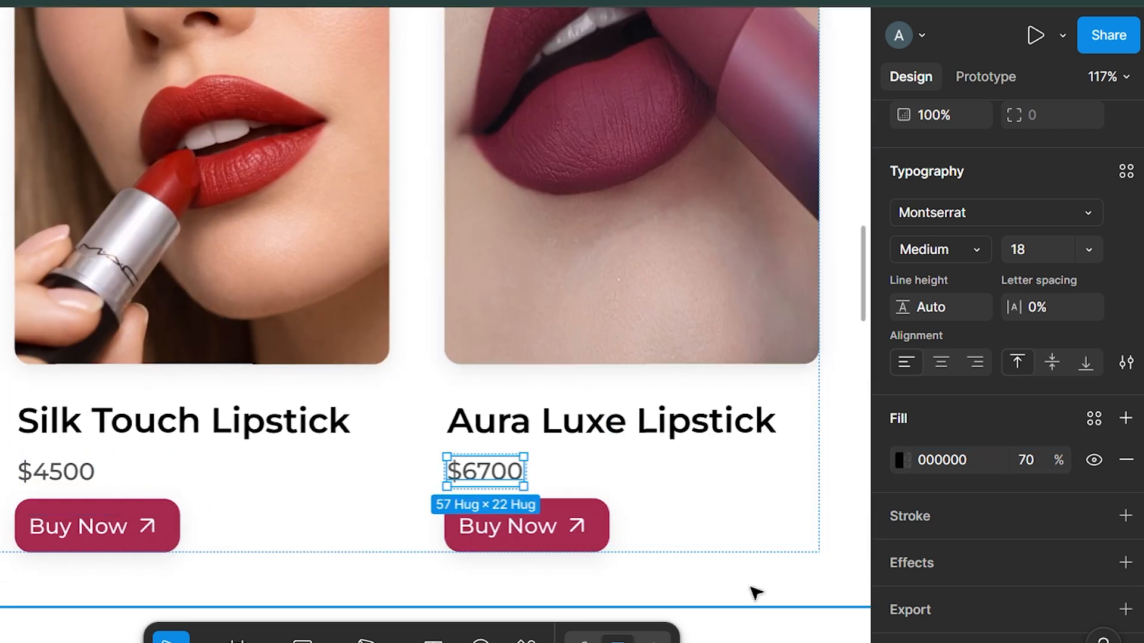
click(752, 589)
Delete both "50% OFF" cards from the offer section below the product cards
scroll(752, 590, down, 2)
click(782, 614)
drag(707, 570, 716, 361)
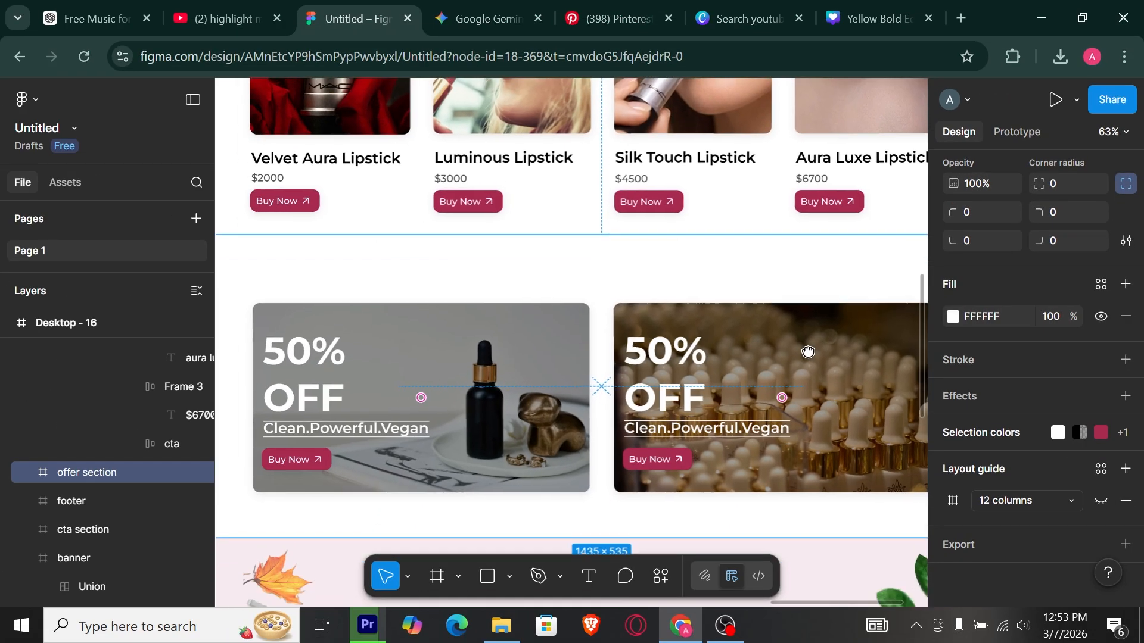
drag(808, 353, 808, 350)
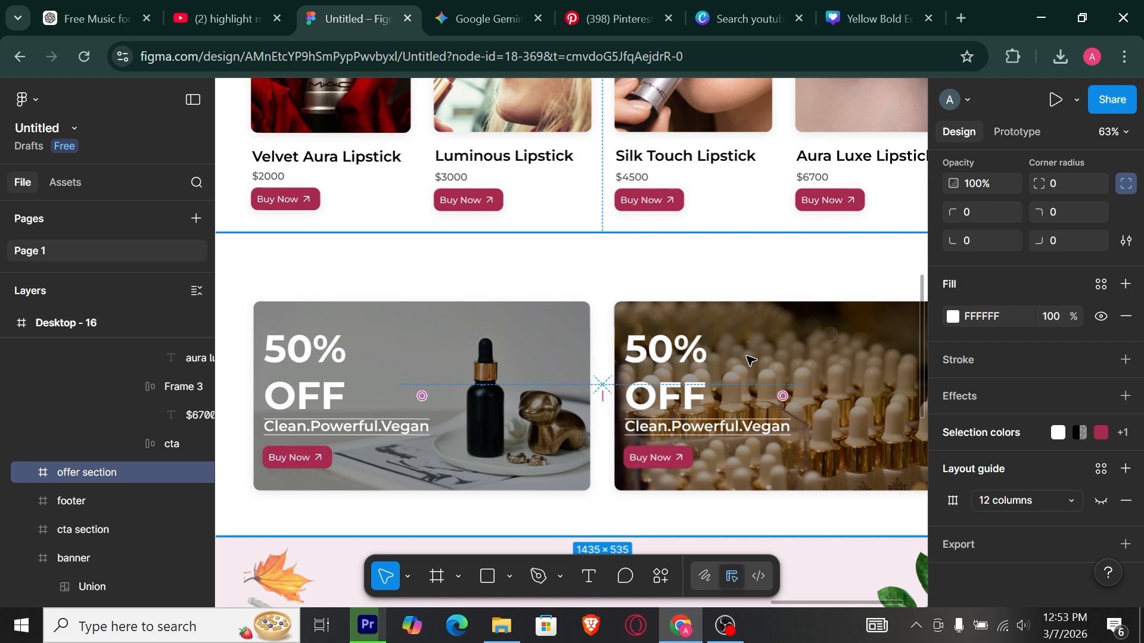
click(626, 356)
key(Delete)
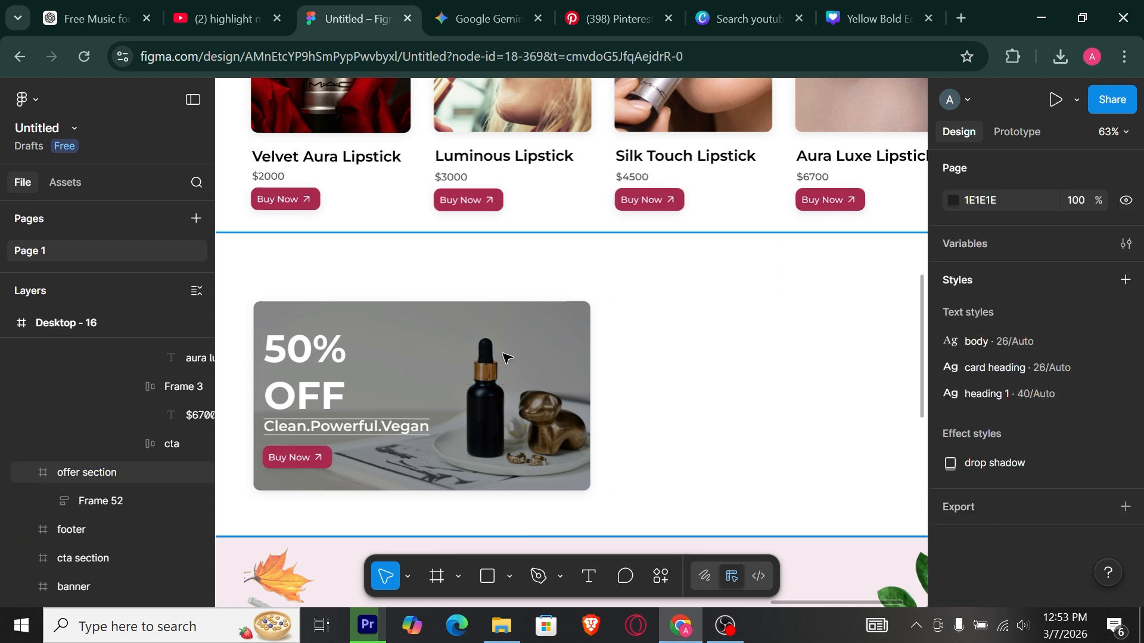
click(504, 358)
key(Delete)
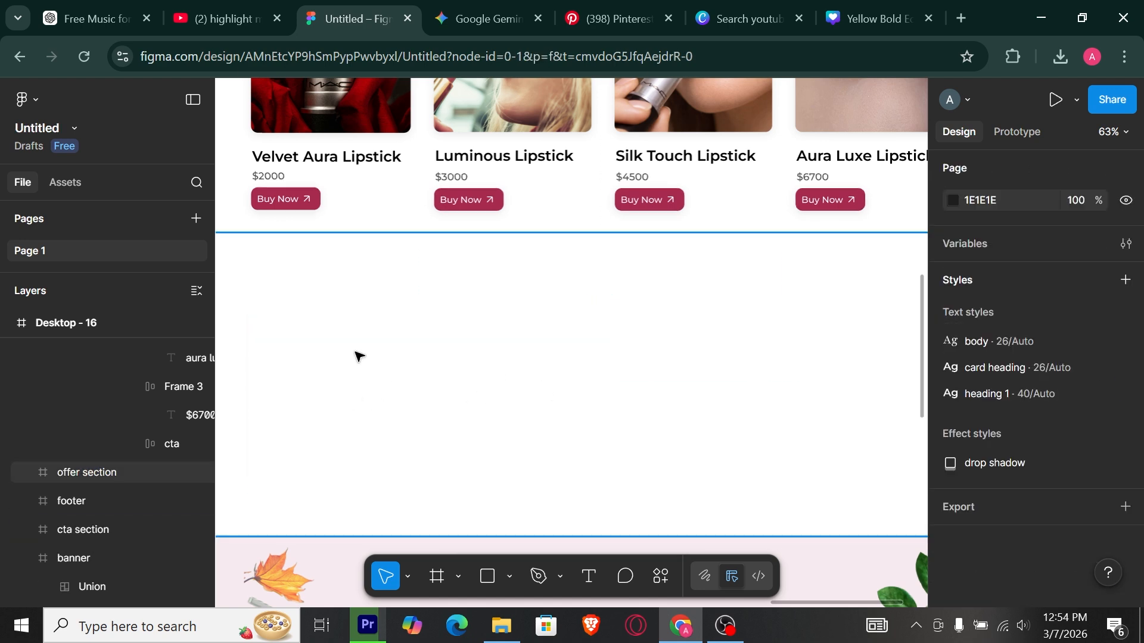
Draw a circle about 201 × 201 in the left part of the empty offer section
key(o)
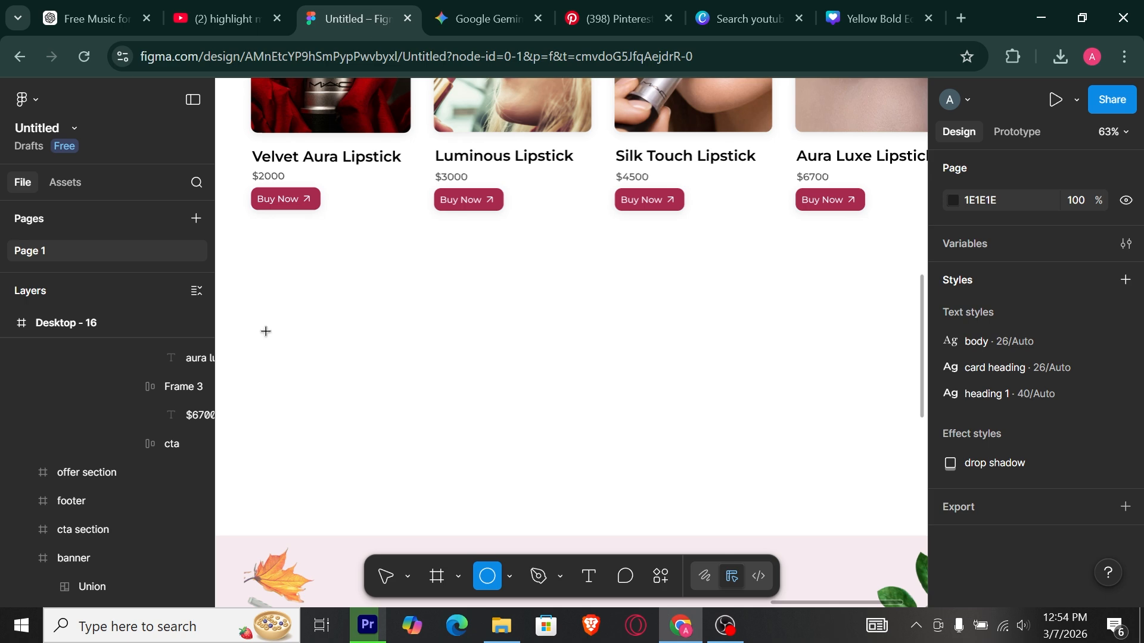
drag(266, 332, 379, 445)
scroll(393, 353, down, 2)
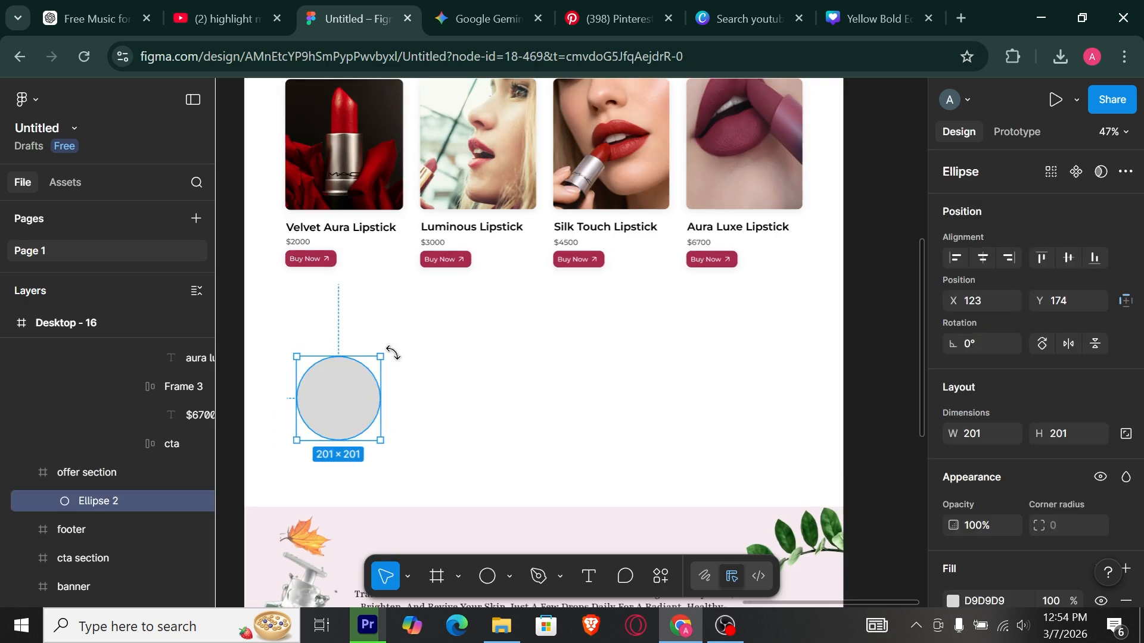
Show the 12-column layout guide of the offer section
click(485, 355)
scroll(1037, 417, down, 6)
click(1103, 502)
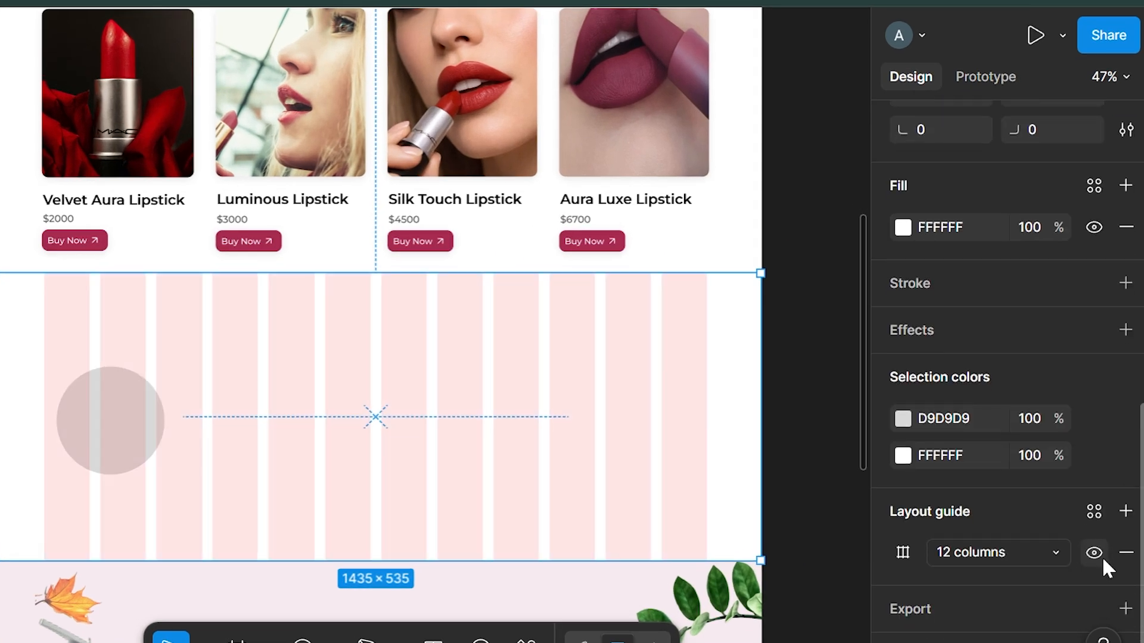
Duplicate the grey circle into a row of five evenly spaced circles across the offer section
scroll(102, 370, up, 2)
drag(115, 439, 275, 414)
key(ctrl+d)
key(ctrl+d)
key(ctrl+d)
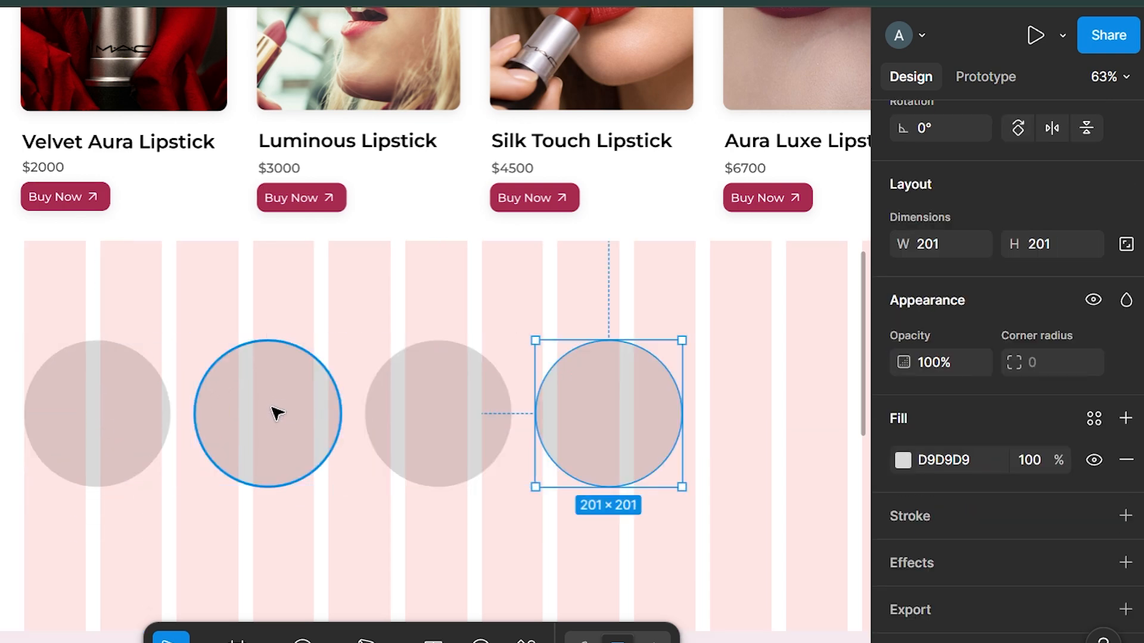
Spread the five circles across the offer section's column guide with a horizontal spacing of 59
scroll(276, 412, right, 1)
click(81, 414)
shift+click(221, 418)
shift+click(387, 425)
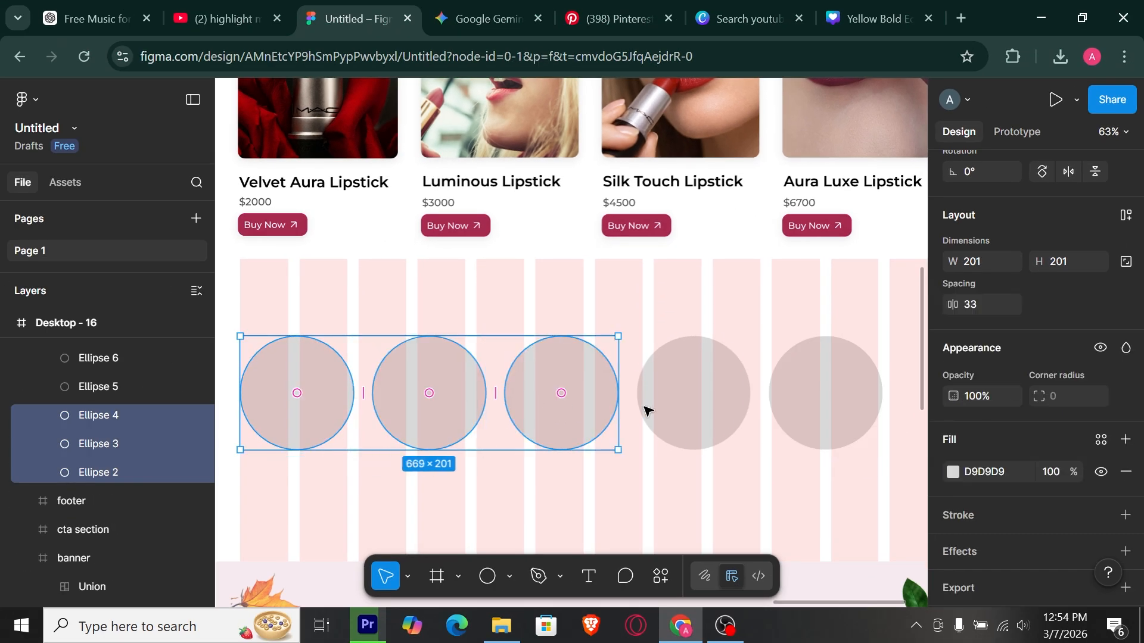
shift+click(551, 433)
shift+click(709, 436)
scroll(1033, 374, up, 3)
mouse_move(952, 476)
mouse_down()
mouse_move(977, 476)
mouse_move(966, 477)
mouse_up()
scroll(768, 460, right, 2)
scroll(651, 484, down, 2)
click(651, 483)
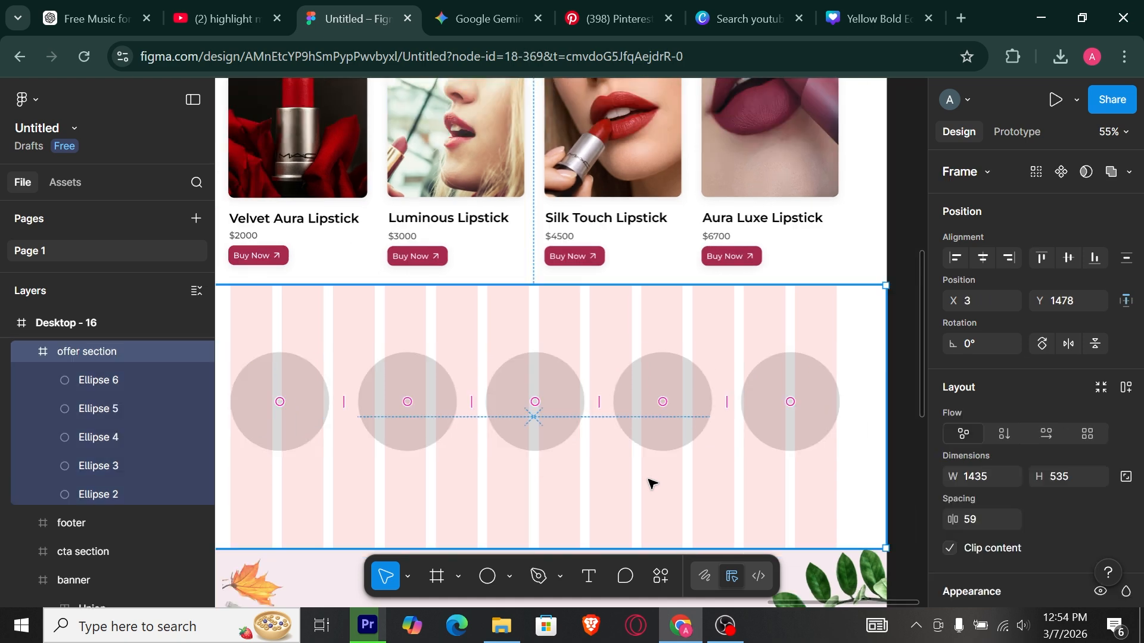
Set the width and height of all five offer section circles to 250
click(289, 373)
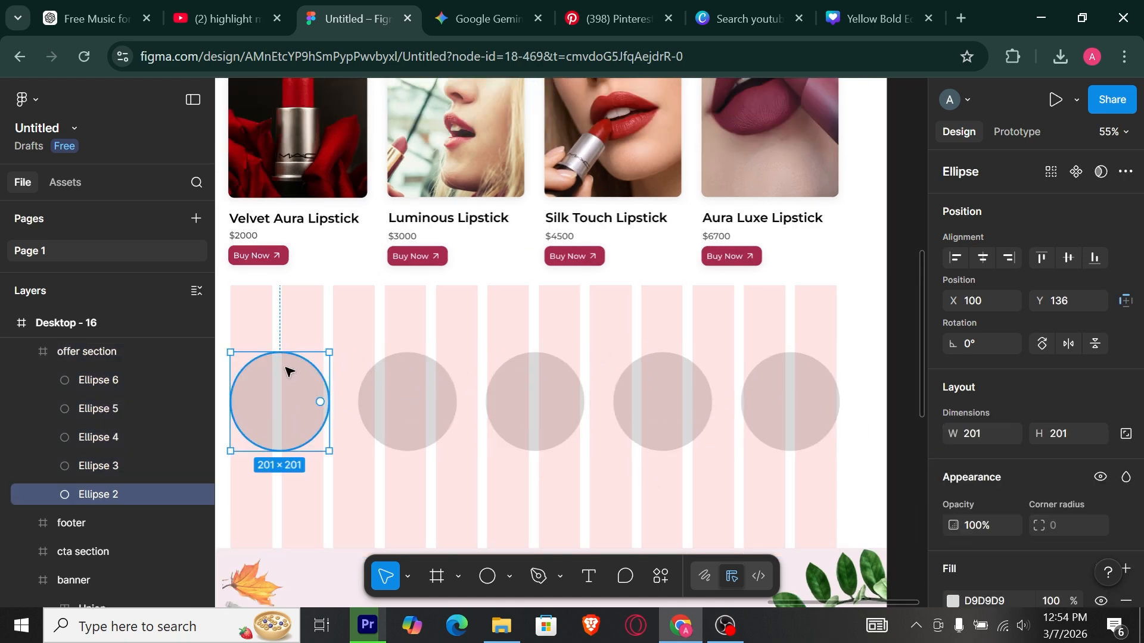
shift+click(417, 393)
shift+click(498, 409)
shift+click(662, 410)
click(946, 465)
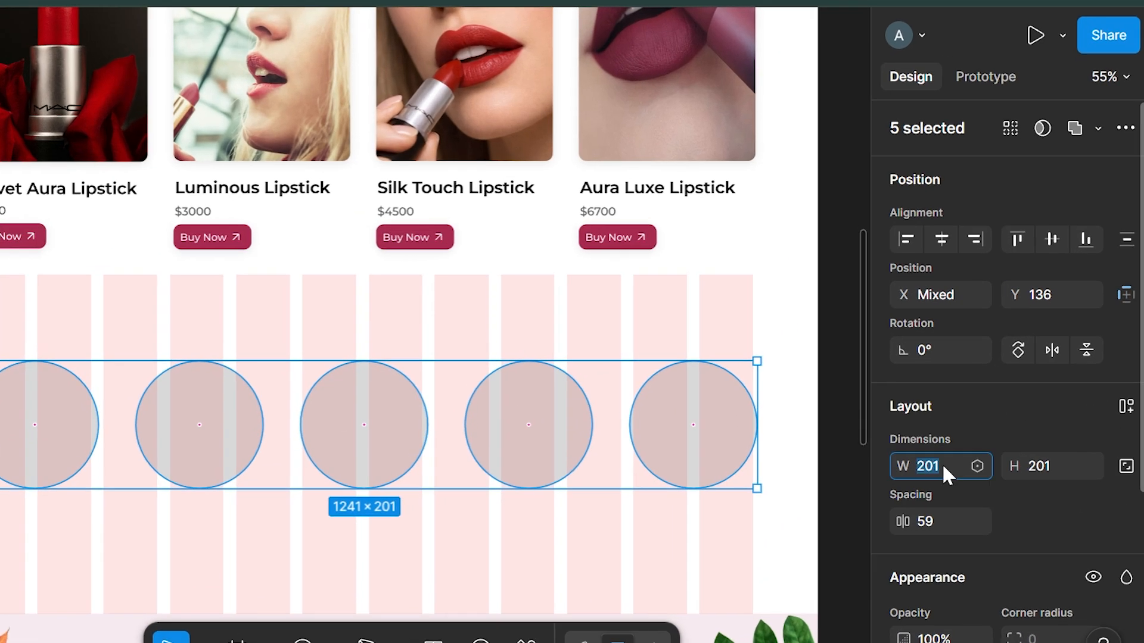
text(250)
key(Return)
click(1038, 476)
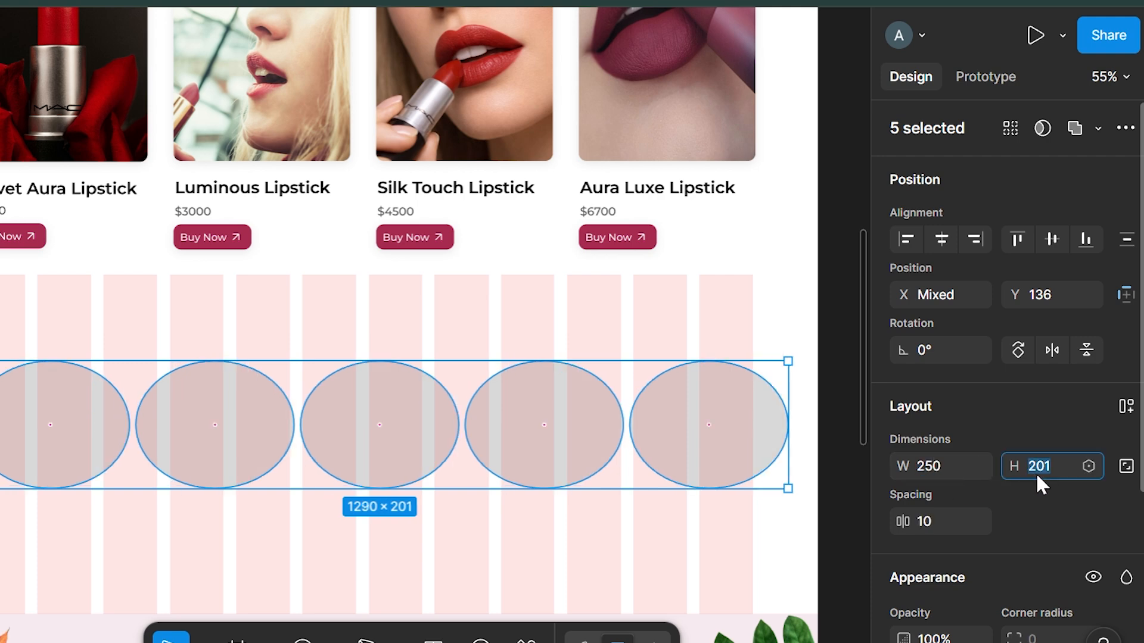
text(250)
key(Return)
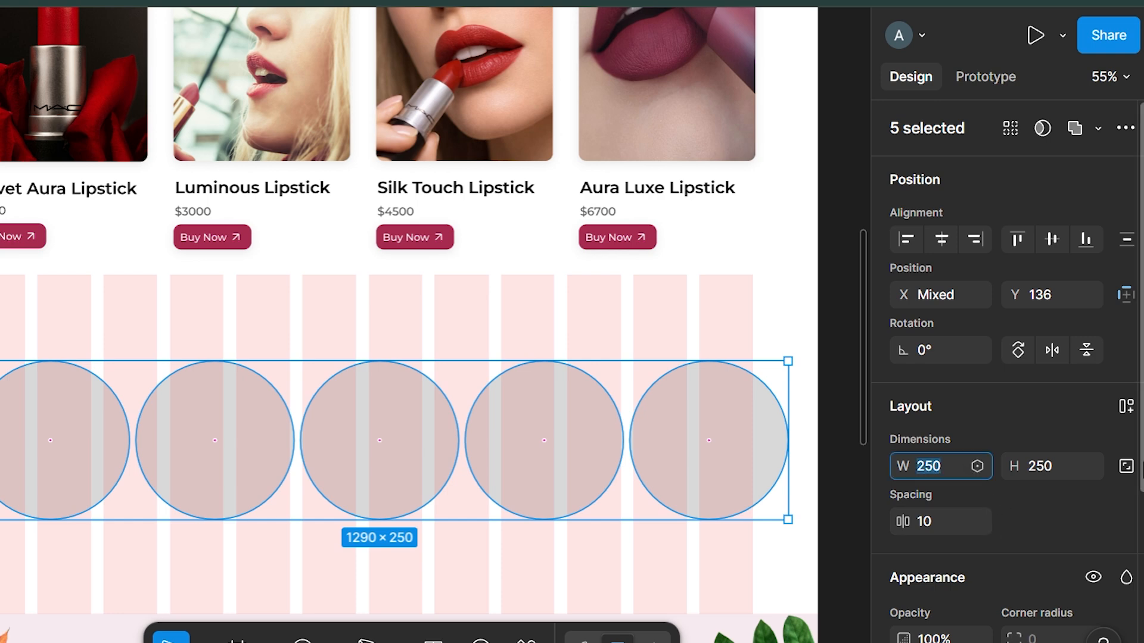
Resize the five circles to 230 × 230 with locked proportions and set their spacing to 22
click(1127, 467)
click(924, 463)
text(230)
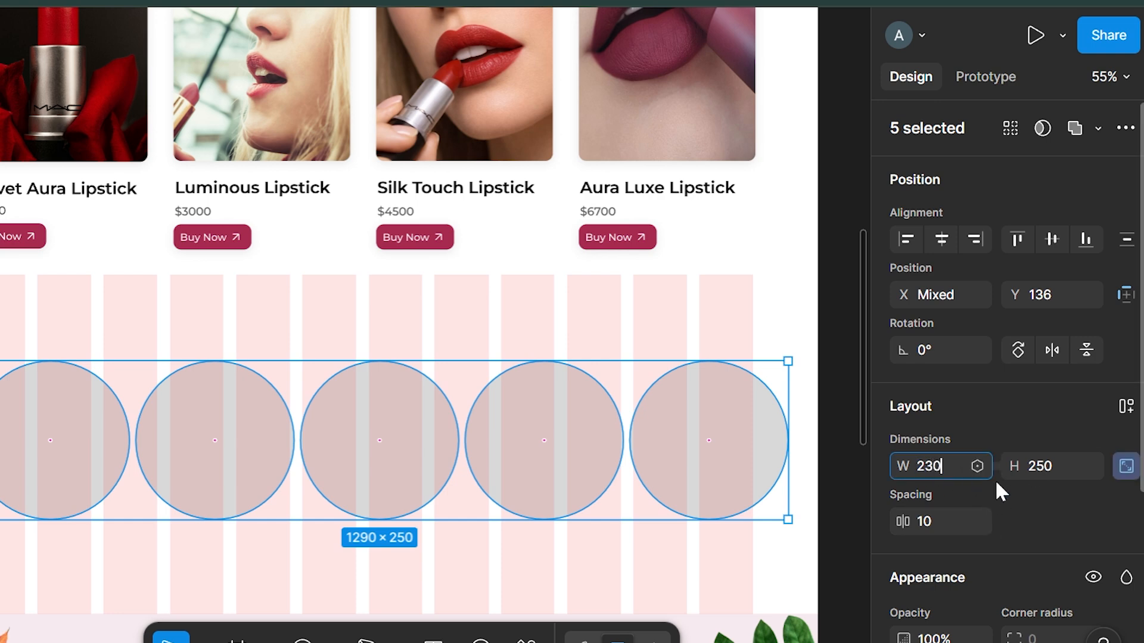
key(Return)
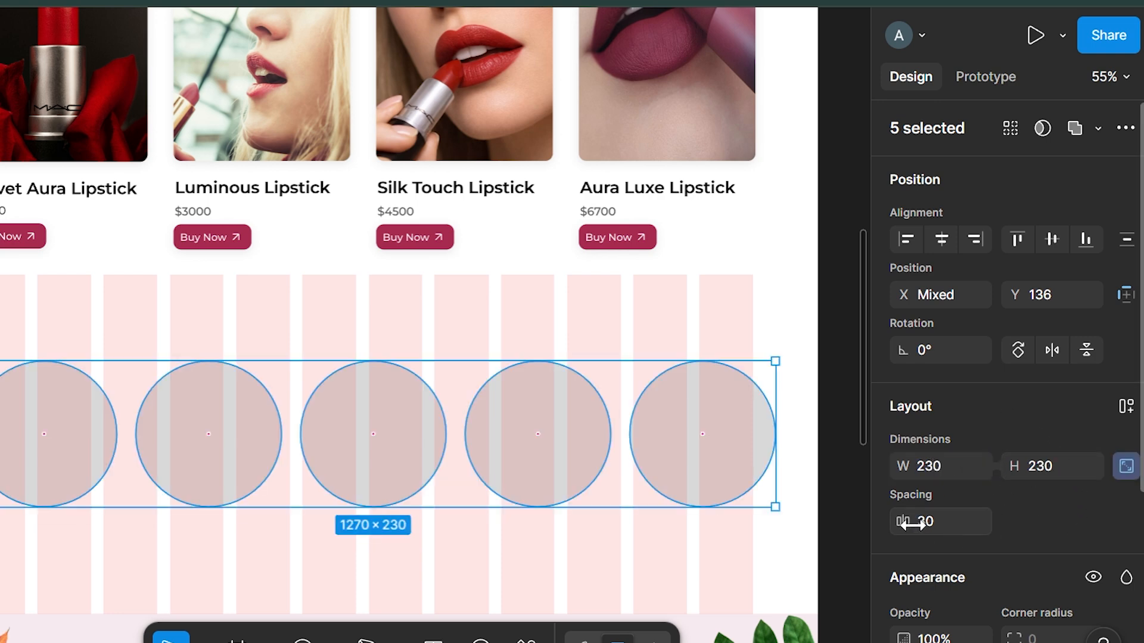
drag(911, 524, 894, 521)
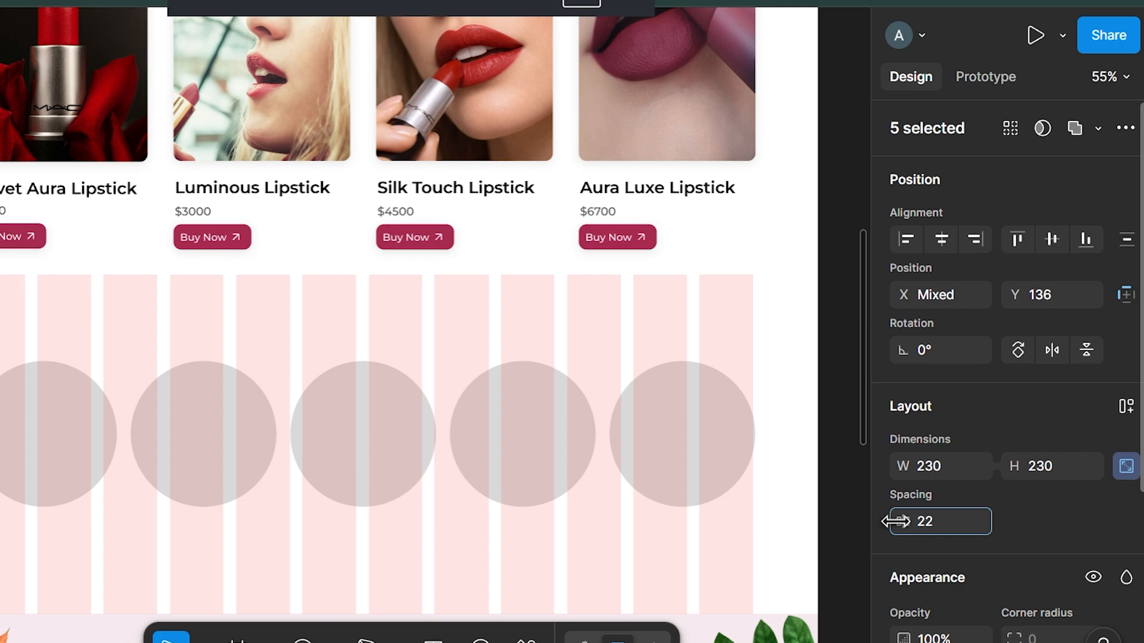
click(854, 459)
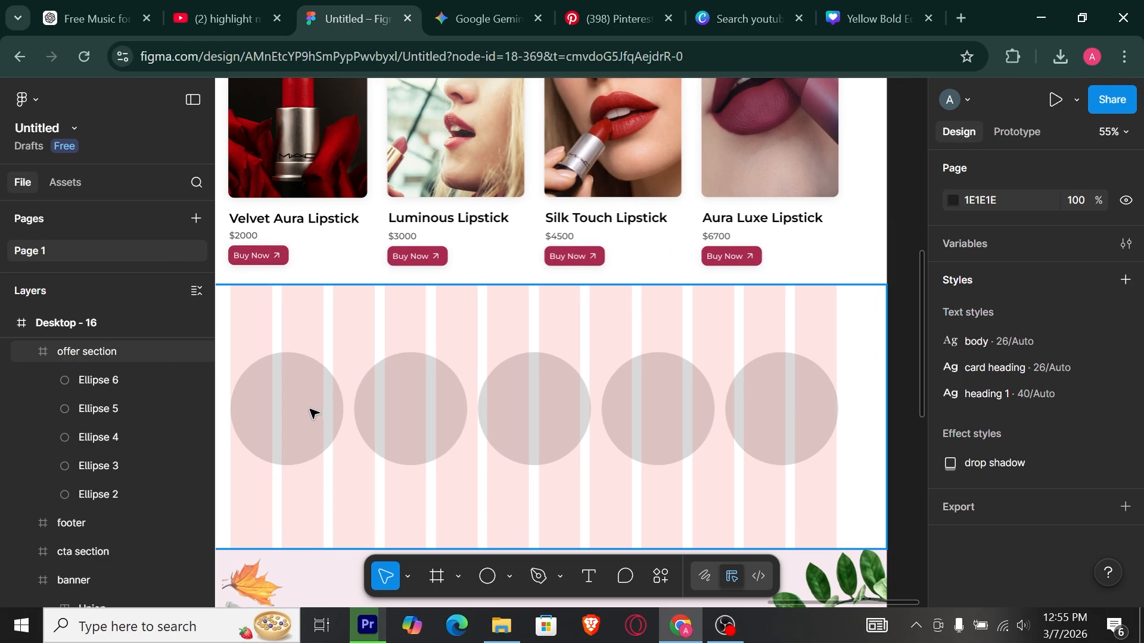
Add an inside stroke of weight 1 in A82A50 to all five circles in the offer section
click(76, 437)
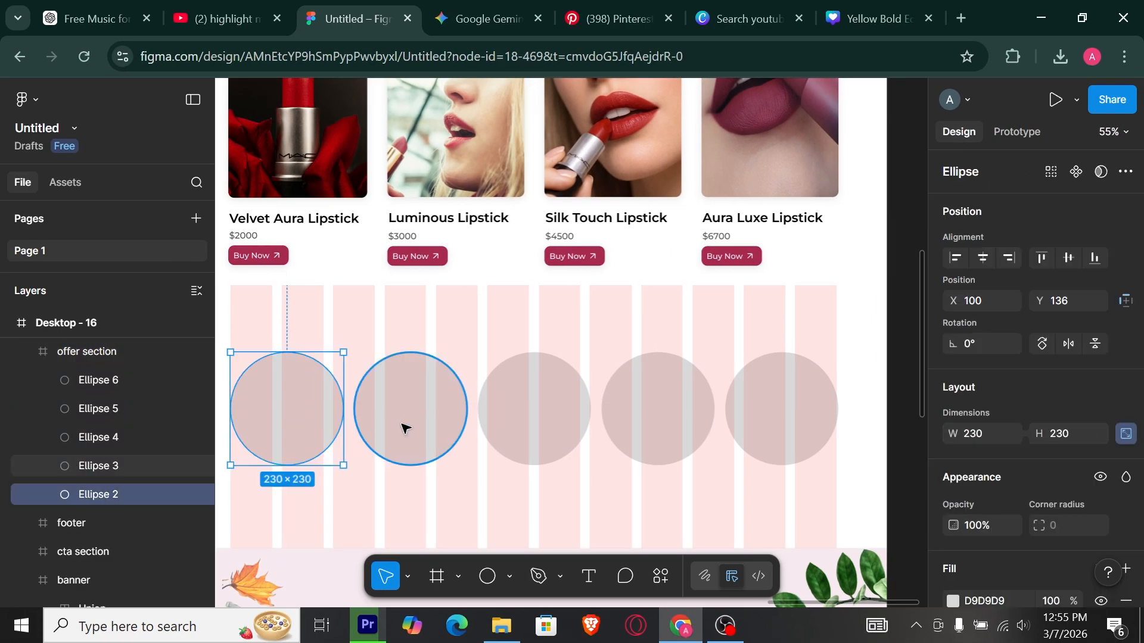
shift+click(405, 428)
shift+click(534, 409)
shift+click(657, 408)
shift+click(817, 429)
scroll(995, 434, down, 3)
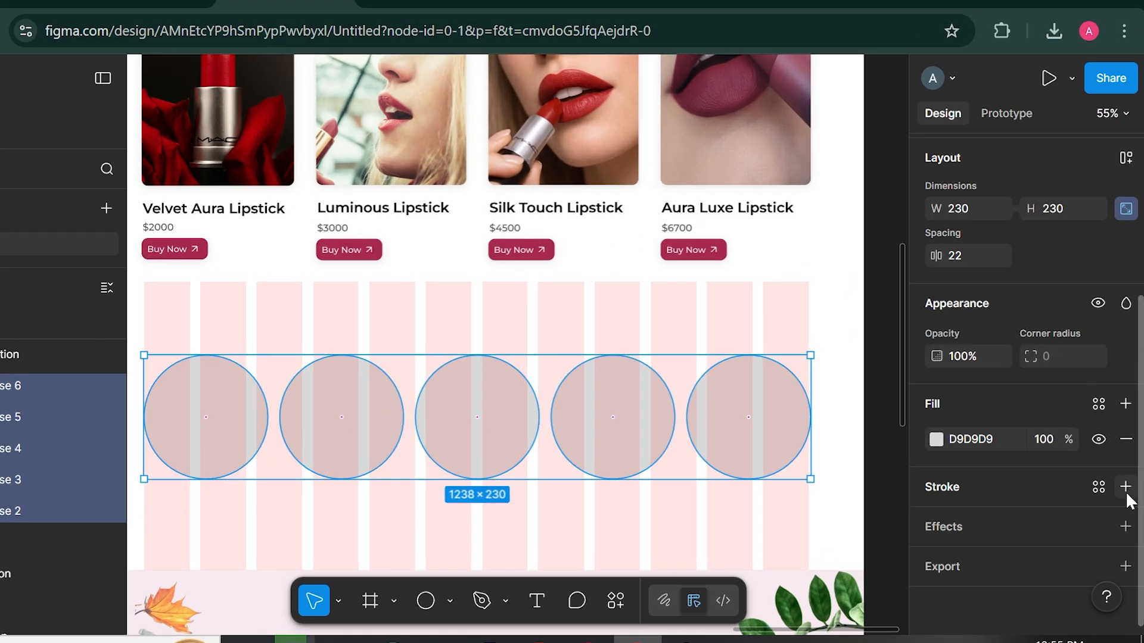
click(1126, 490)
click(936, 522)
scroll(733, 592, down, 1)
click(769, 572)
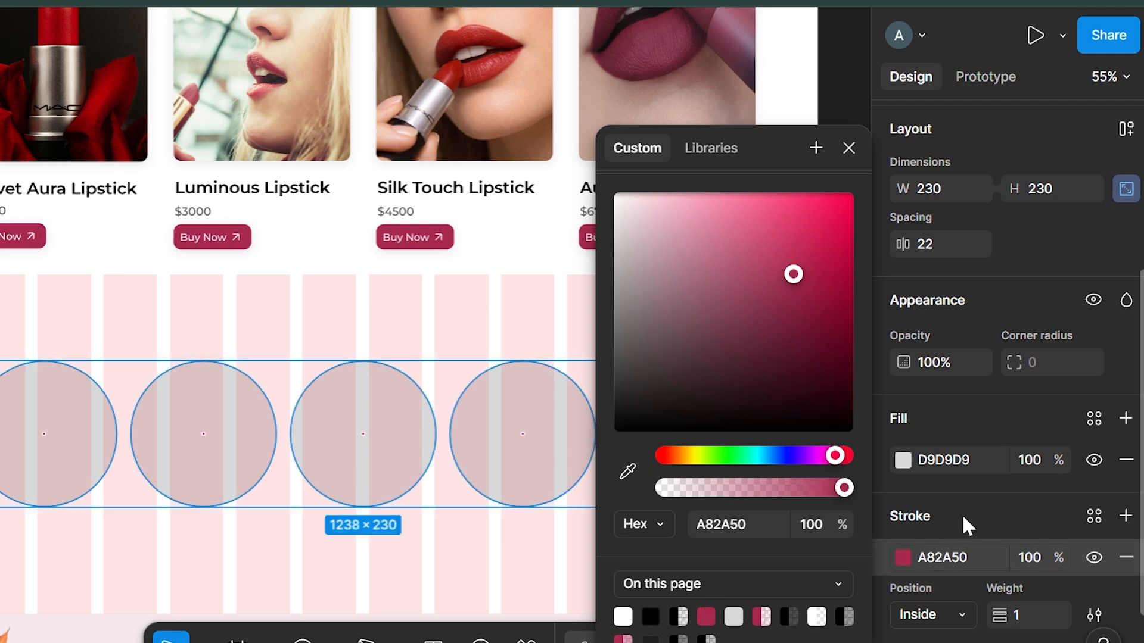
click(962, 522)
Apply the saved drop shadow effect style to the five circles
scroll(1098, 572, down, 2)
click(1094, 562)
click(732, 569)
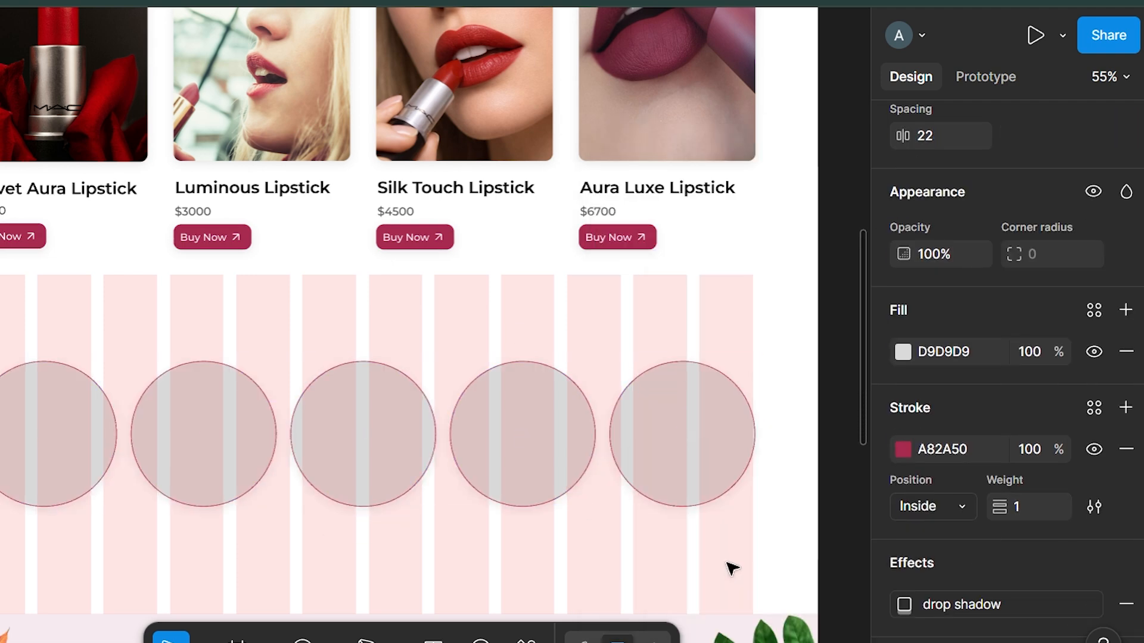
click(853, 452)
Try to fill the first circle with the uploaded photo of a blue-lit lipstick on dark red
click(20, 452)
scroll(799, 509, down, 1)
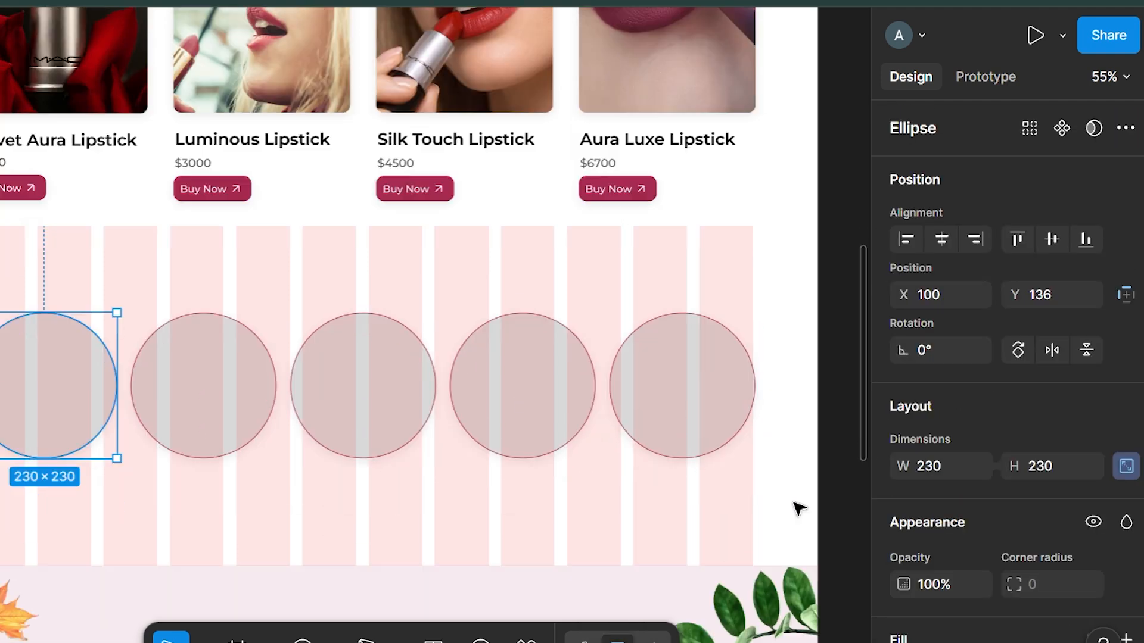
scroll(799, 509, down, 3)
scroll(731, 471, up, 1)
scroll(1117, 610, down, 5)
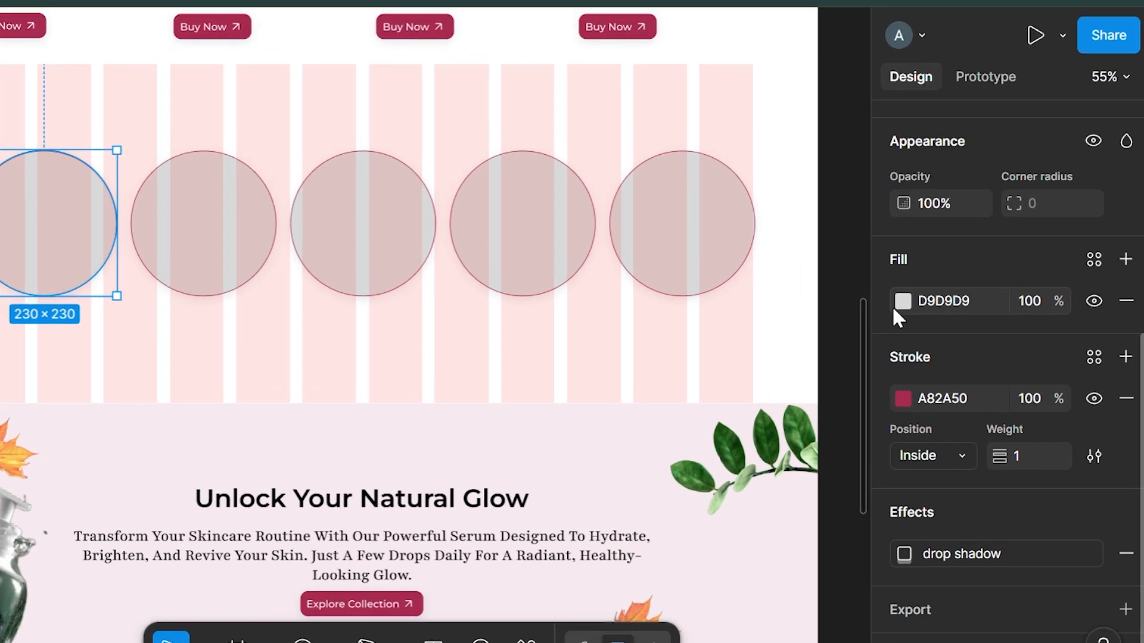
click(901, 304)
click(712, 197)
click(722, 377)
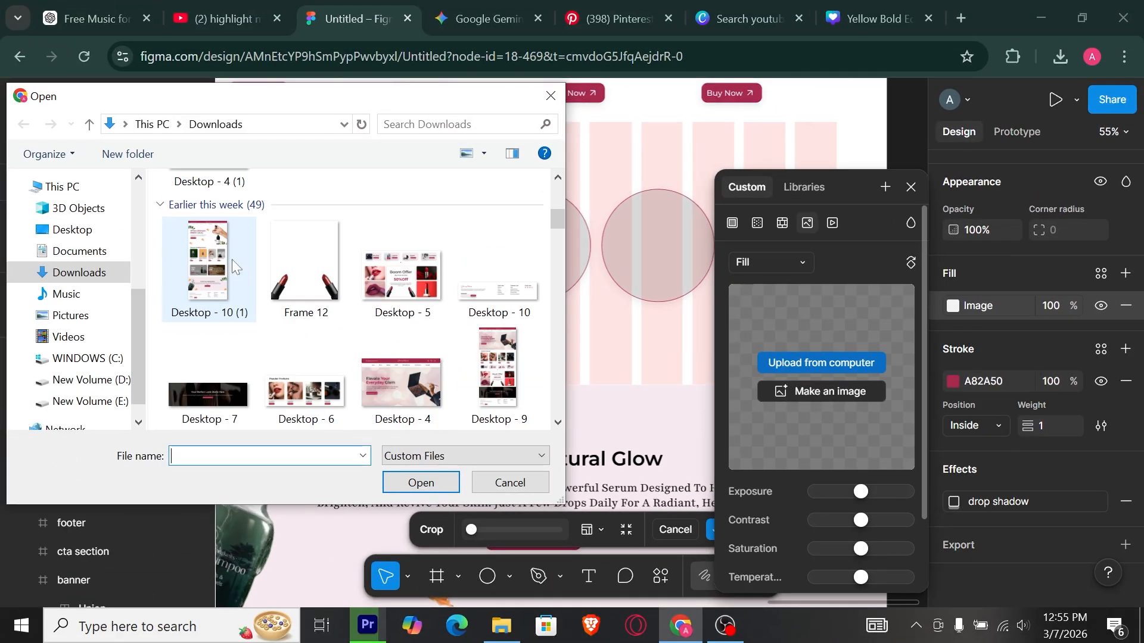
scroll(231, 259, down, 15)
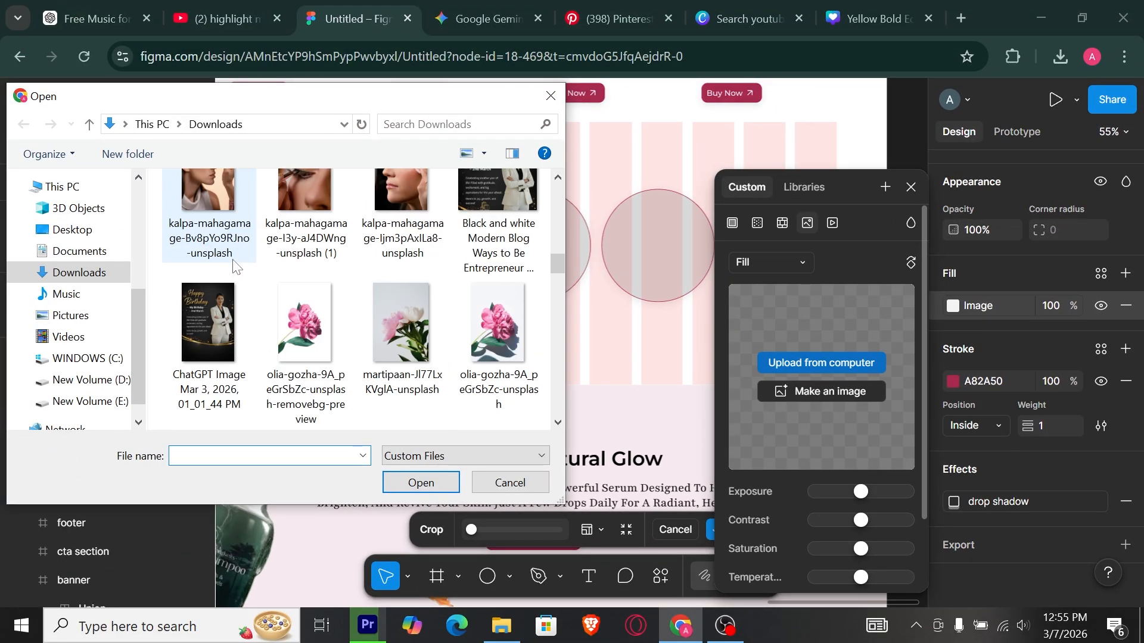
double_click(311, 329)
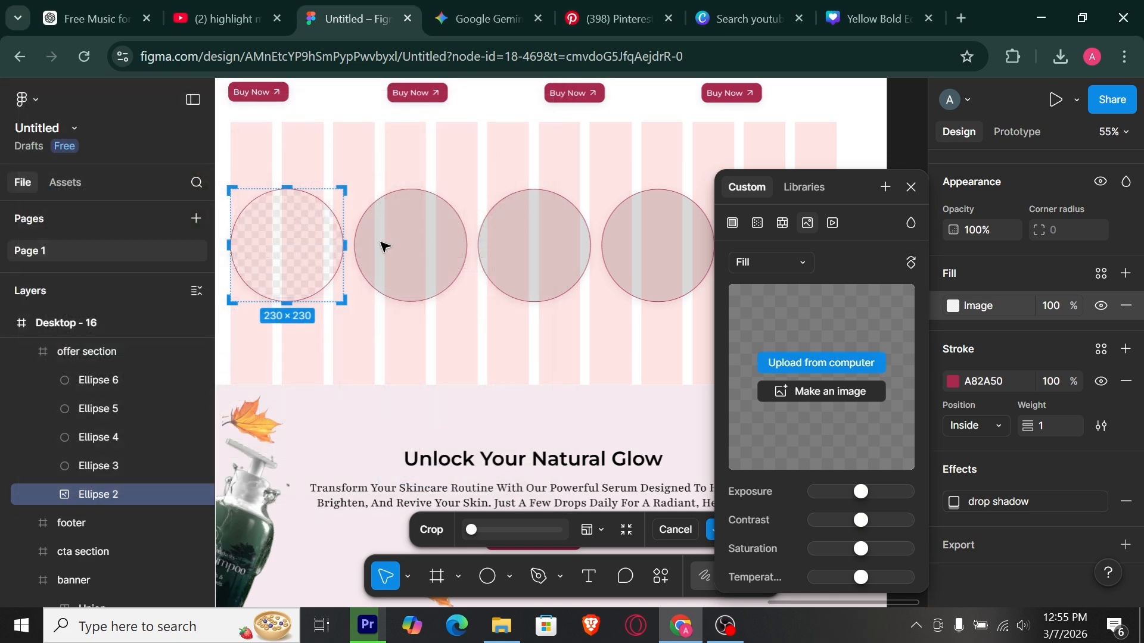
click(383, 246)
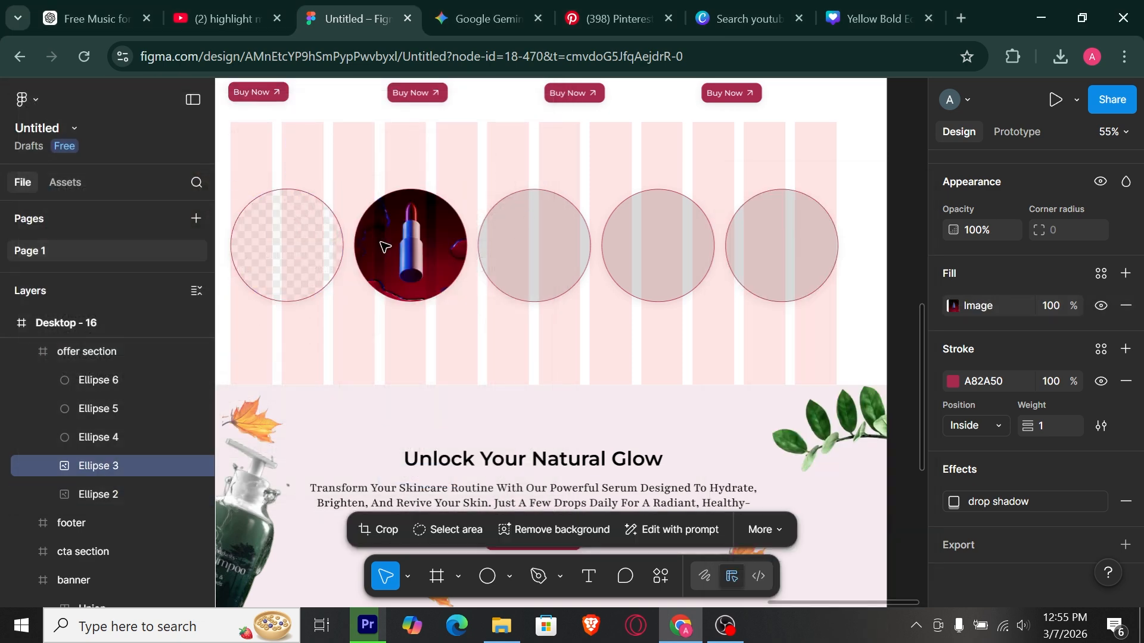
Replace the empty first circle with a copy of the second circle that holds the blue-lit lipstick photo
click(299, 247)
click(377, 236)
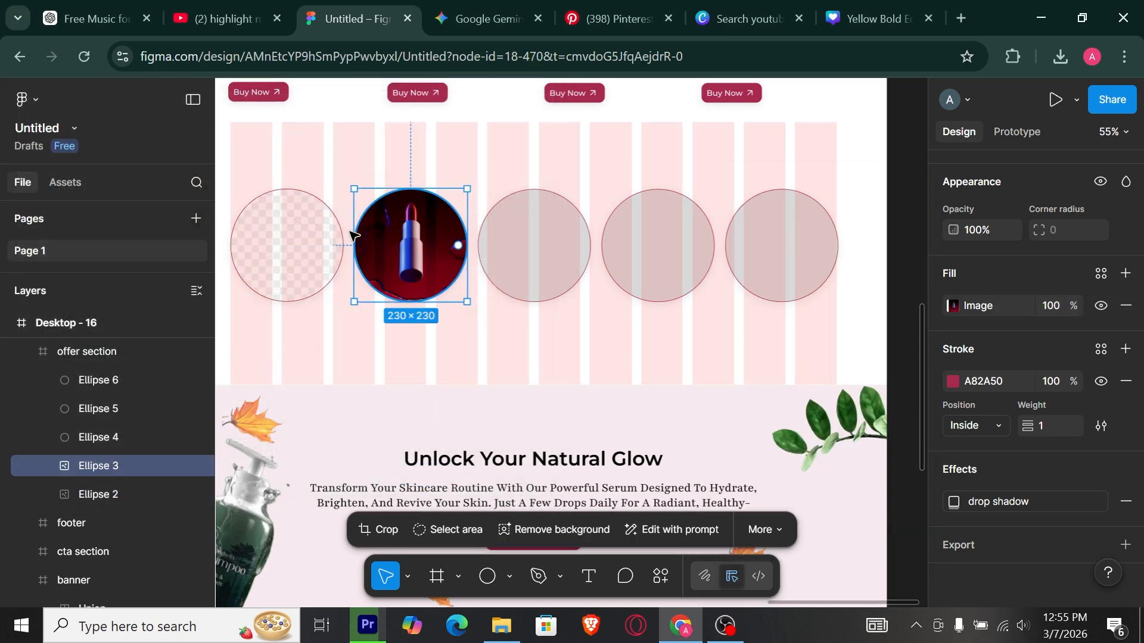
right_click(307, 239)
click(334, 194)
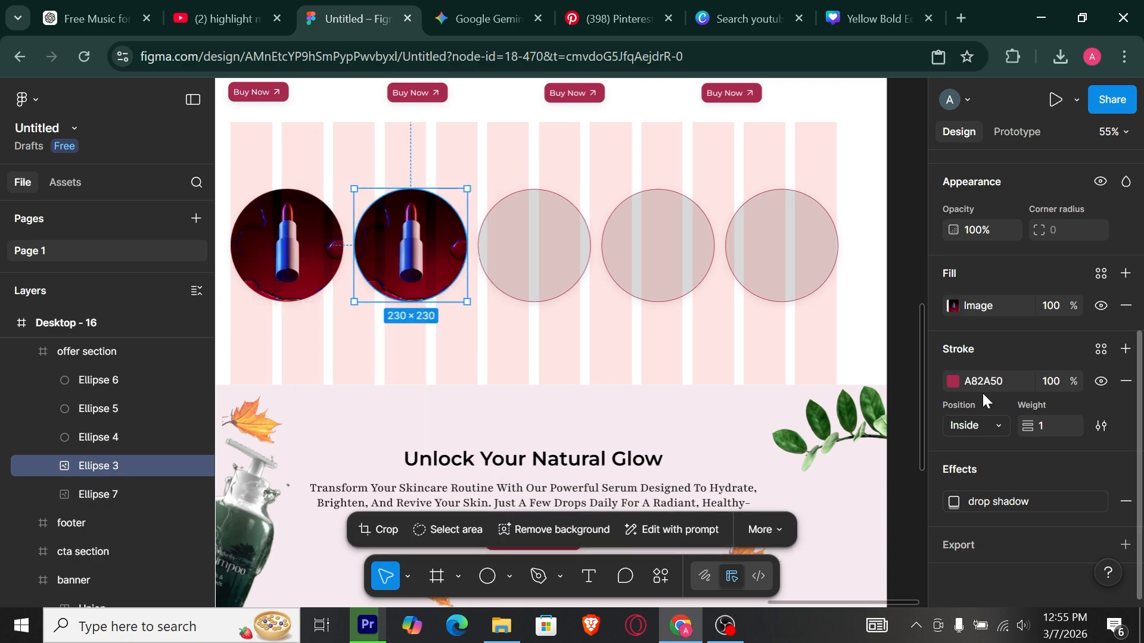
Replace the second circle's image fill with the photo of a red lipstick and chain on pink from Downloads
click(952, 305)
click(732, 373)
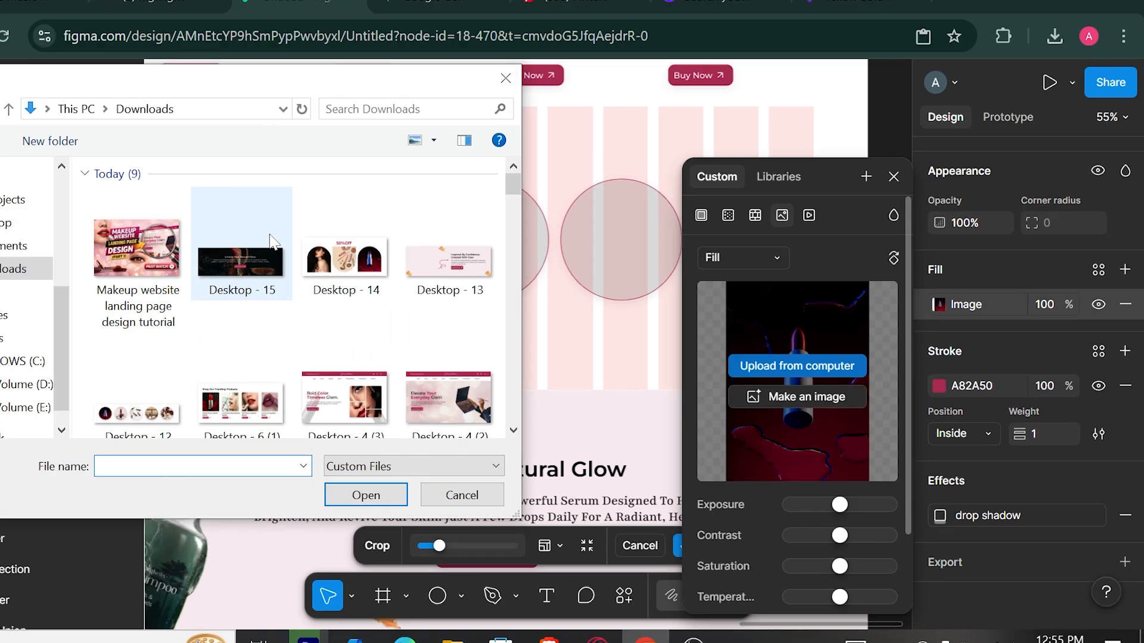
scroll(379, 390, down, 5)
scroll(341, 315, down, 10)
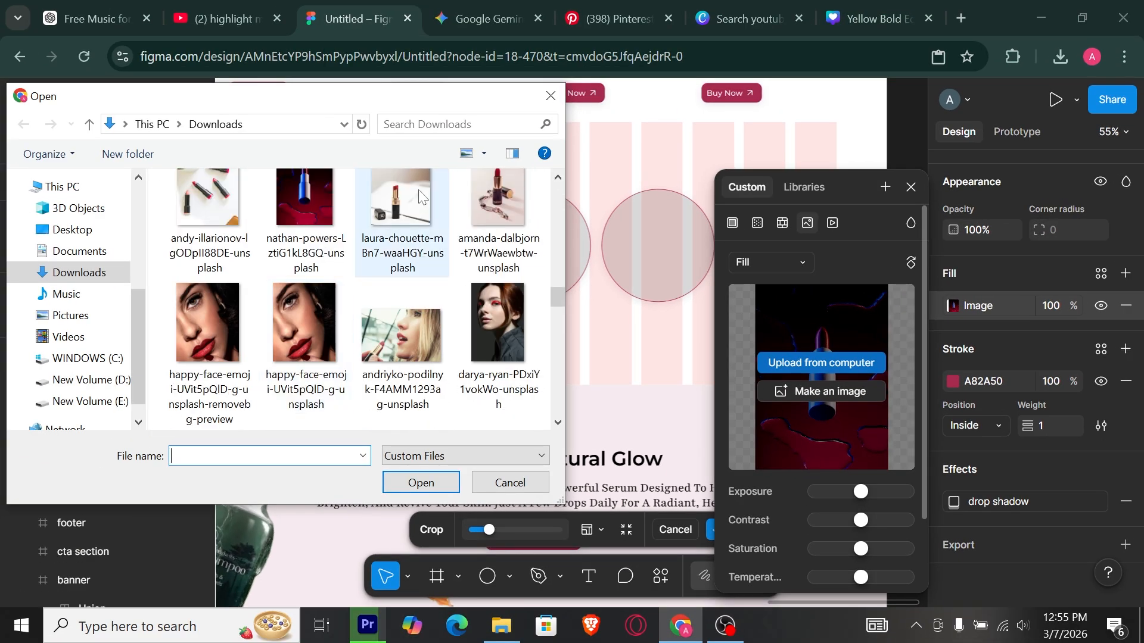
key(Escape)
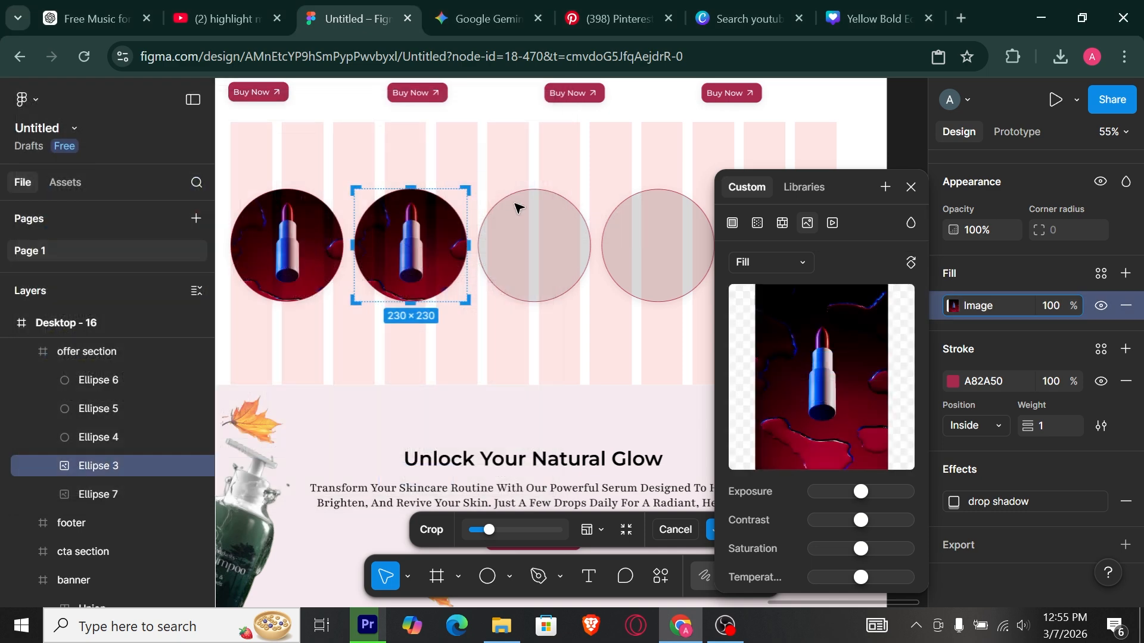
Fill the third circle with the nude lipstick photo on a golden-brown background from Downloads
click(532, 230)
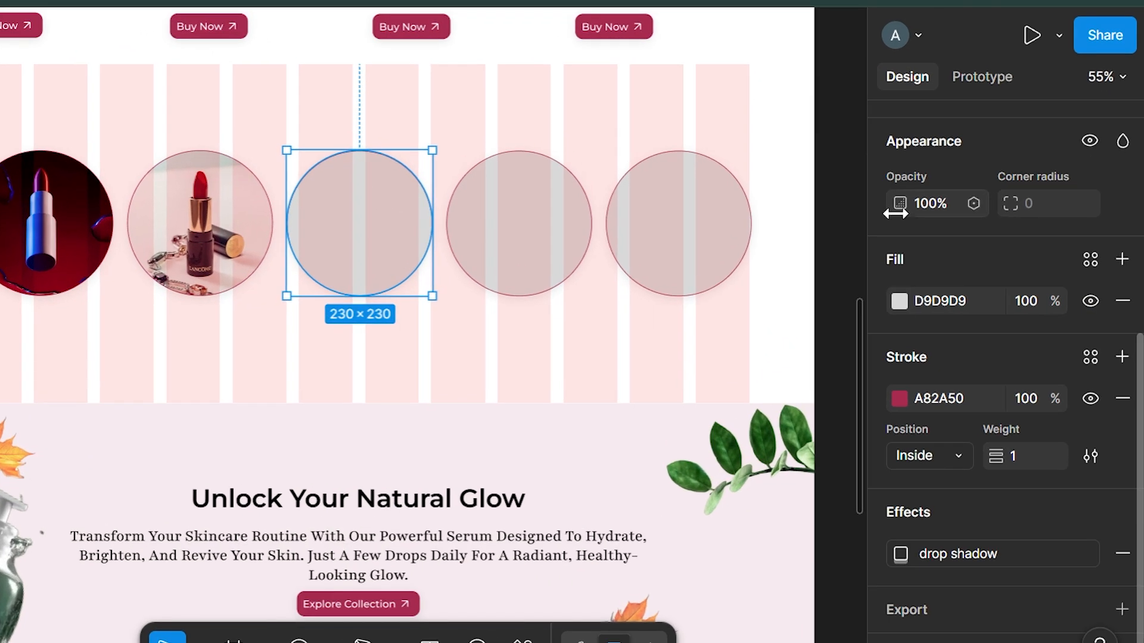
click(953, 305)
click(711, 194)
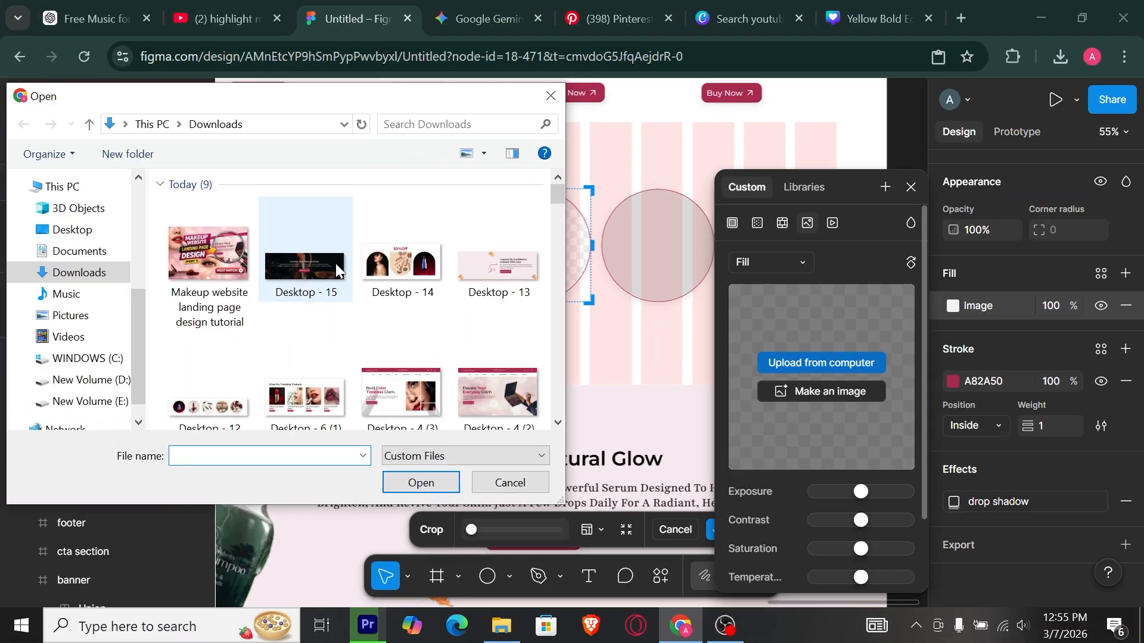
scroll(335, 264, down, 2)
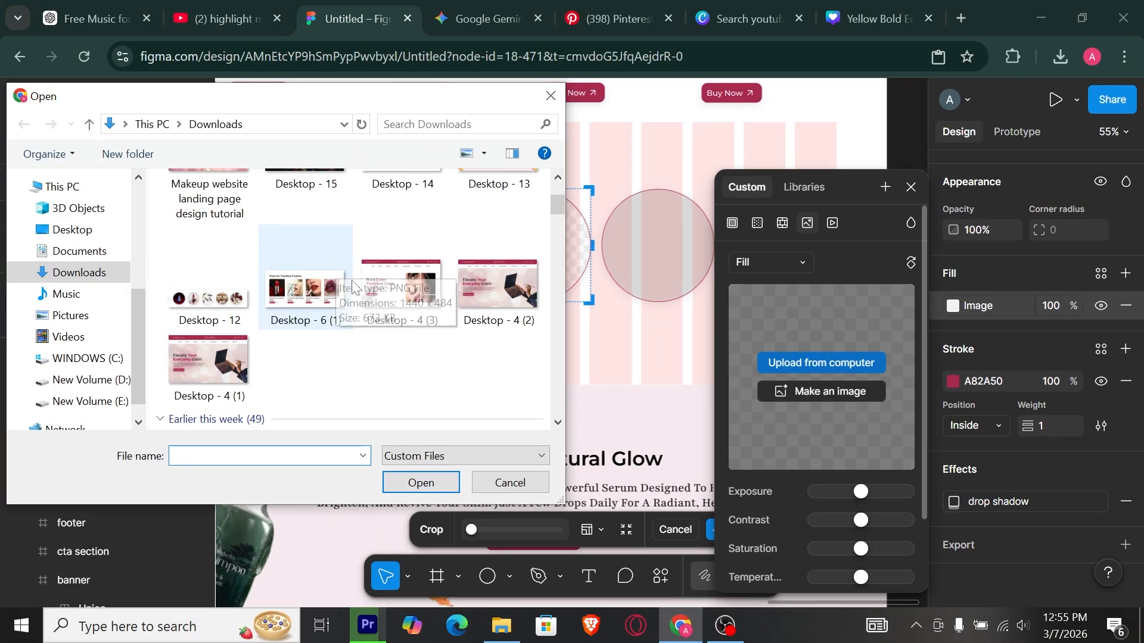
scroll(352, 286, down, 5)
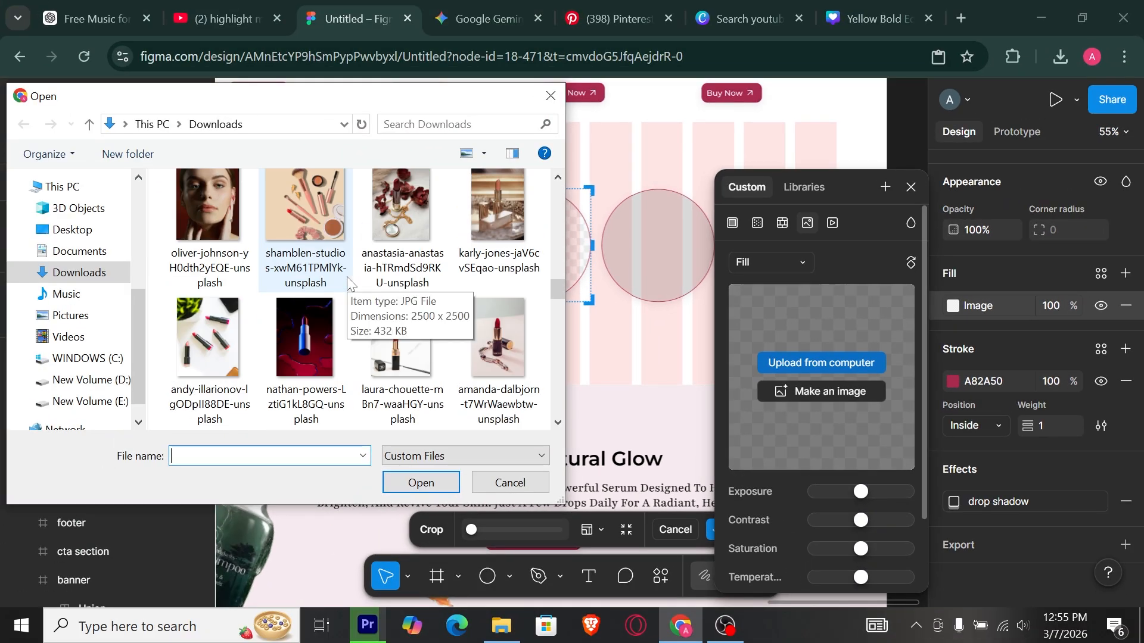
double_click(511, 201)
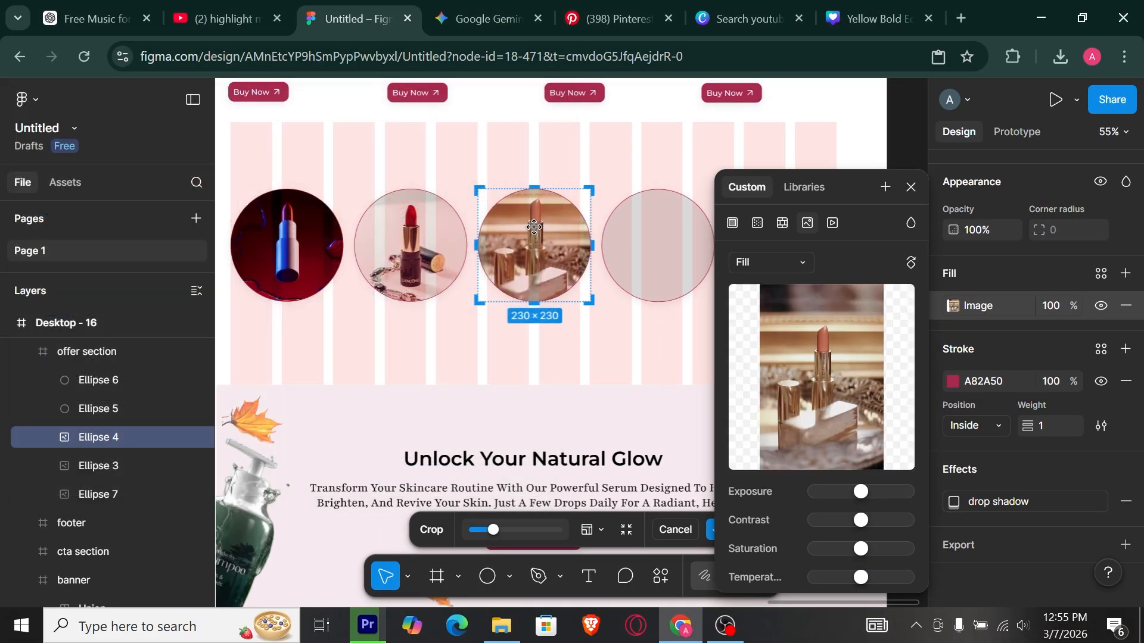
Fill the fourth circle with the Downloads photo of a dark red lipstick among dried red flowers with a gold chain
click(667, 197)
click(667, 201)
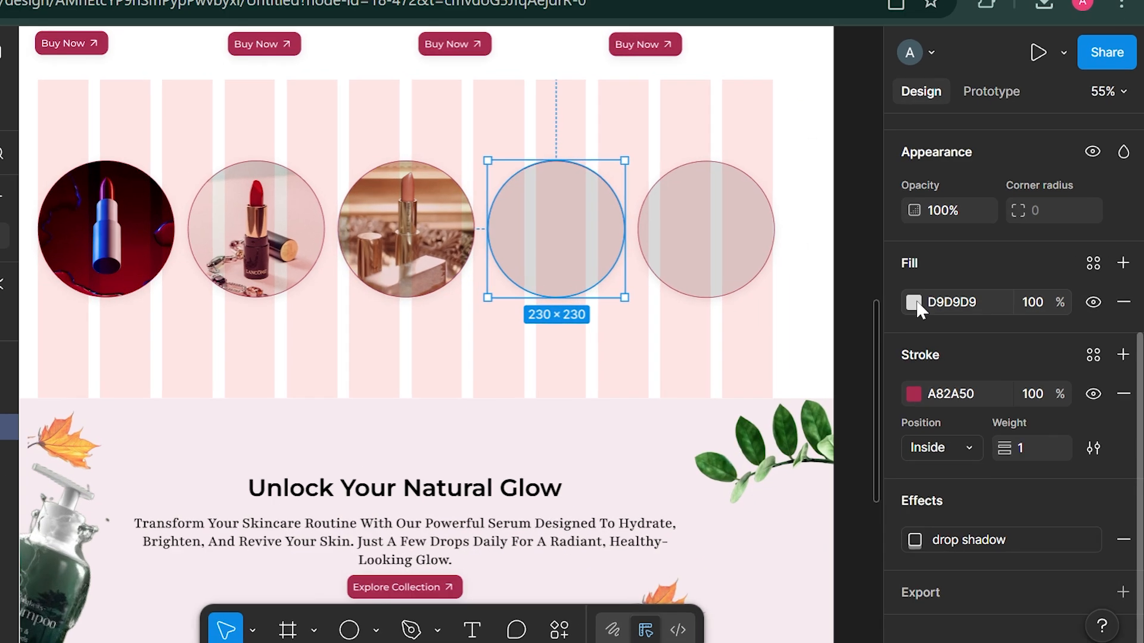
click(914, 302)
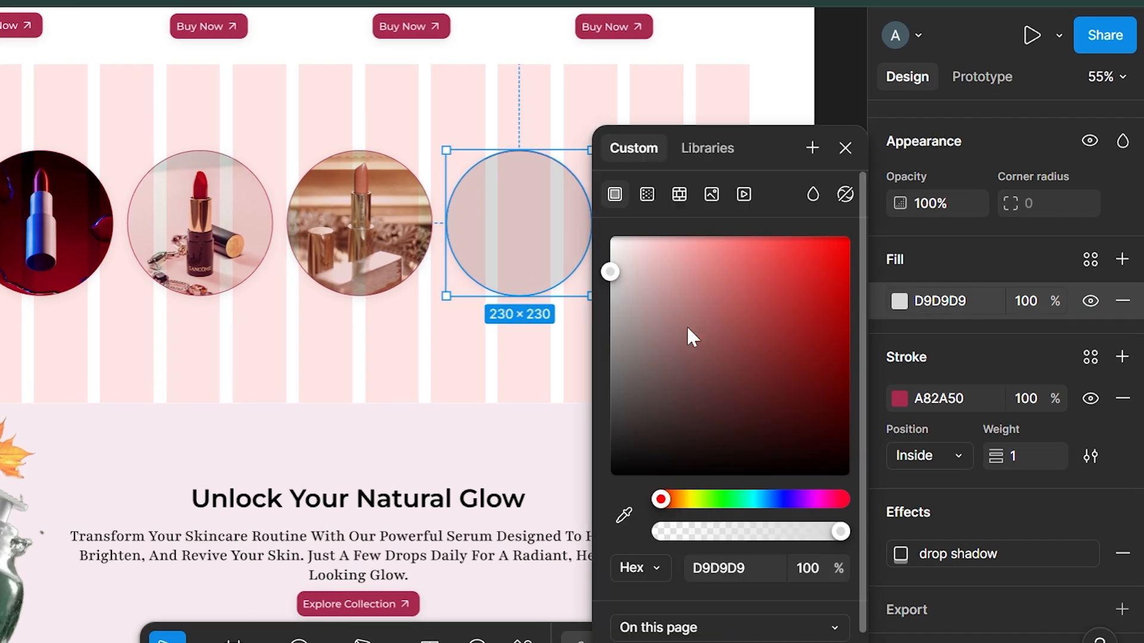
click(712, 195)
click(709, 361)
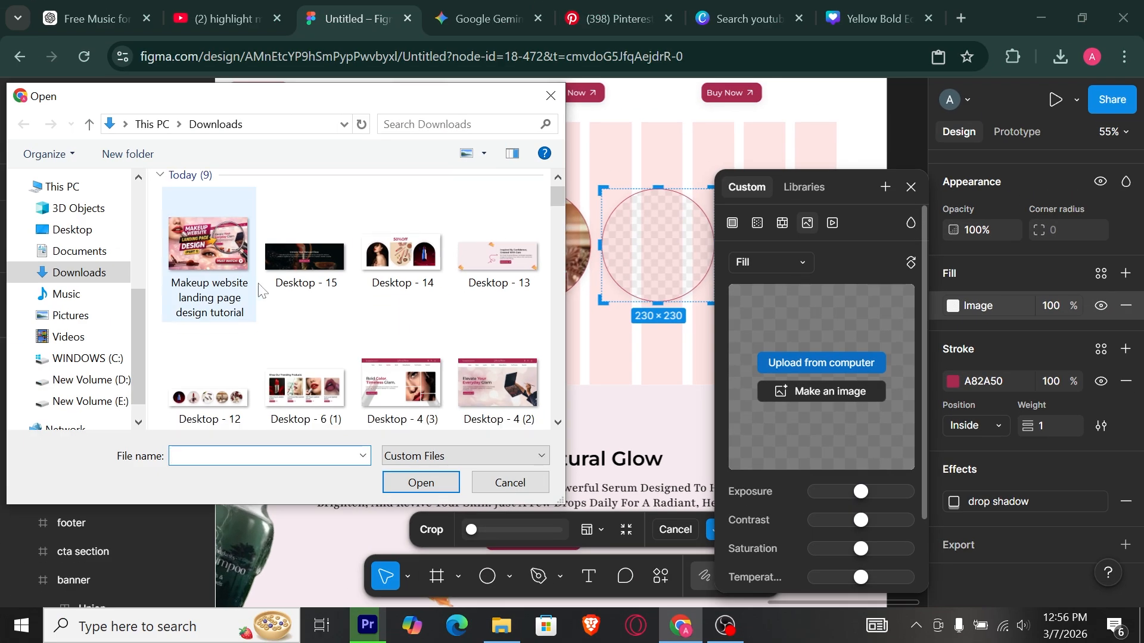
scroll(261, 292, down, 10)
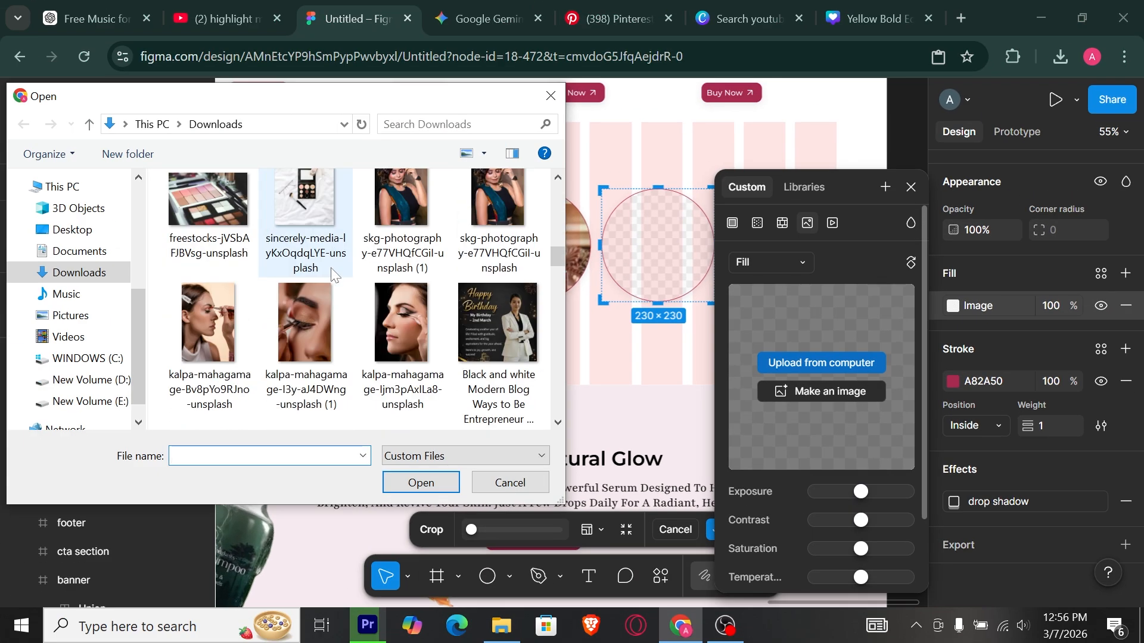
scroll(334, 275, down, 3)
scroll(334, 275, down, 3)
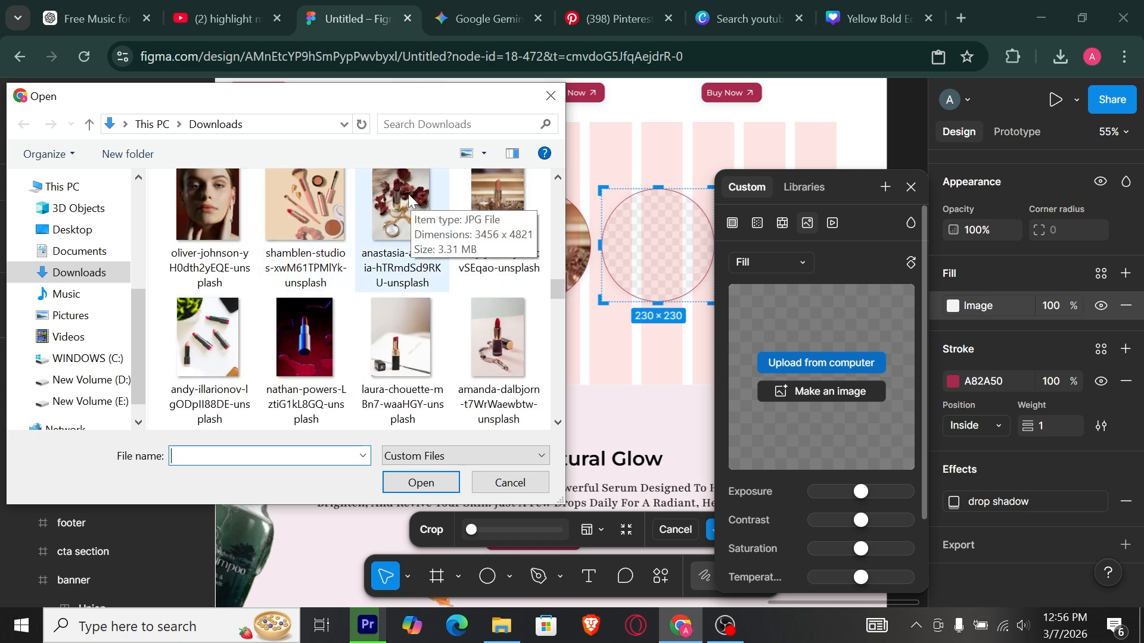
double_click(411, 227)
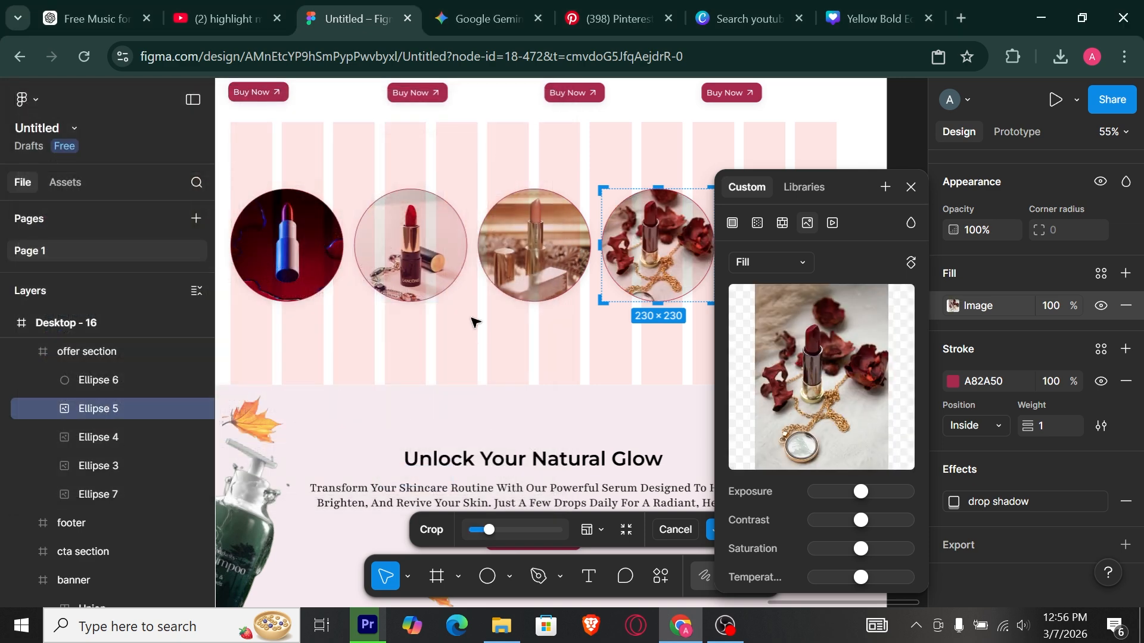
click(689, 151)
click(689, 152)
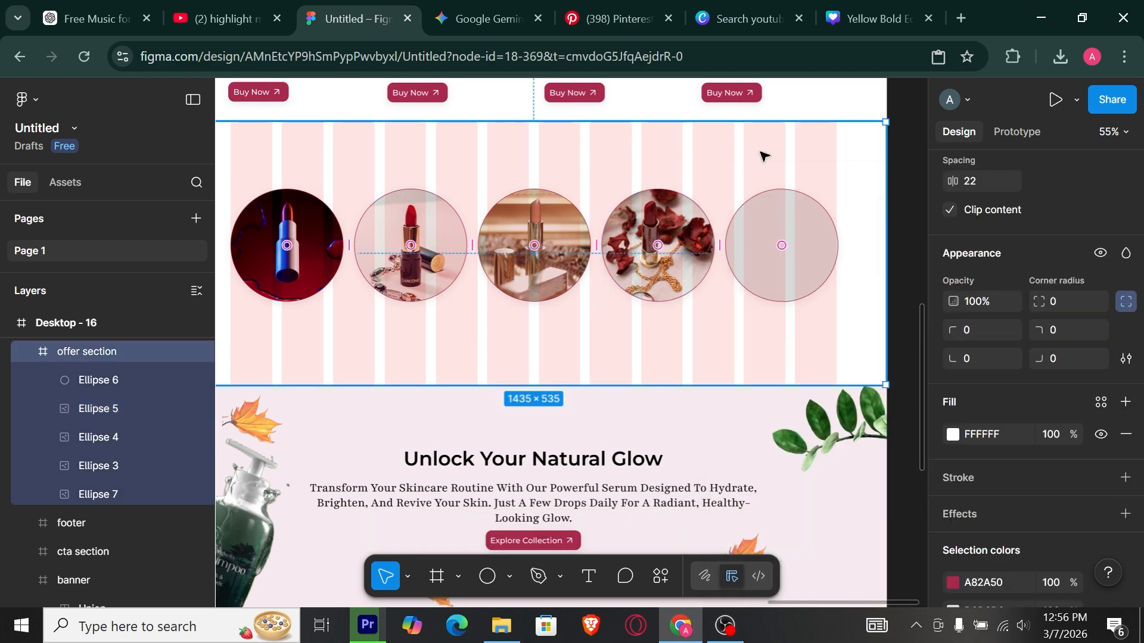
Fill the fifth circle with the Downloads photo of several pink lipsticks with black cases on a white surface
drag(768, 169, 584, 164)
click(600, 229)
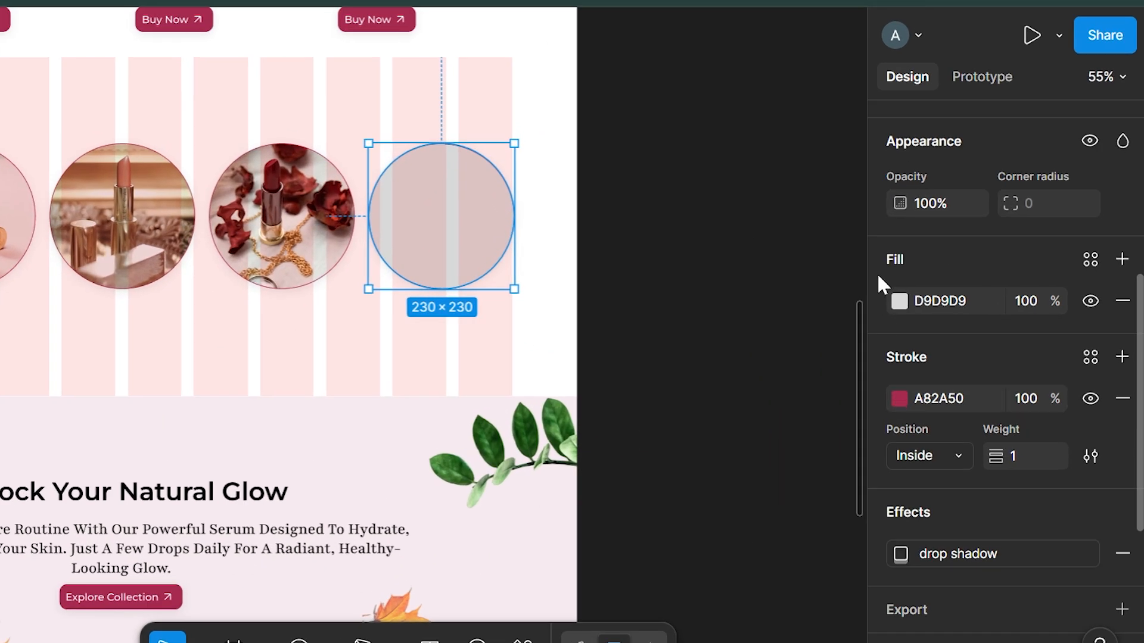
click(953, 301)
click(710, 195)
click(699, 370)
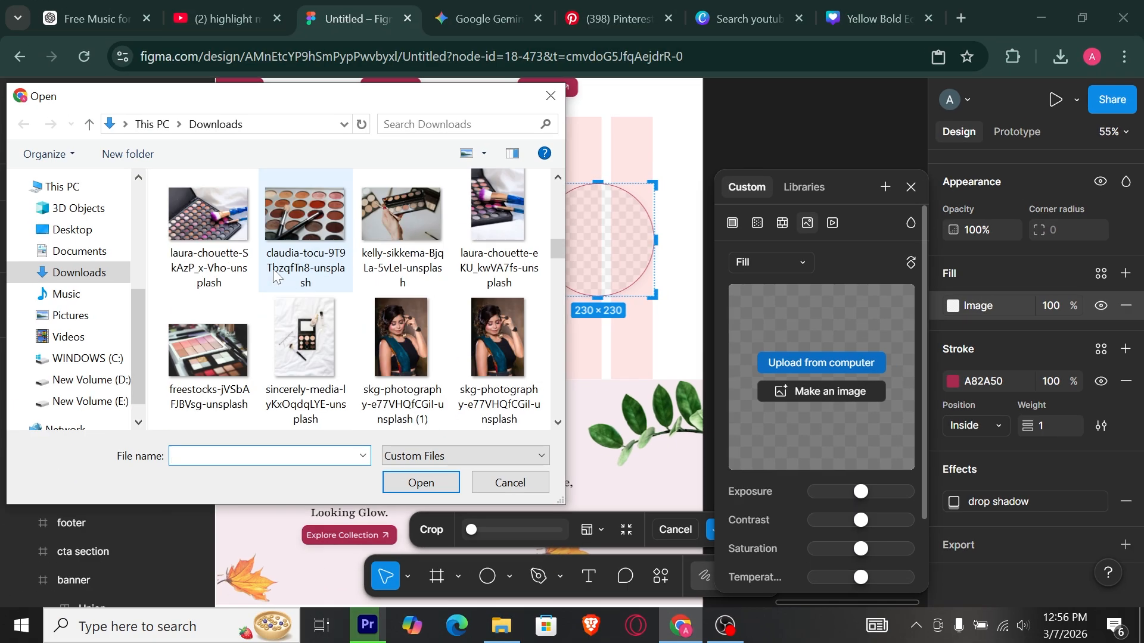
scroll(275, 275, down, 10)
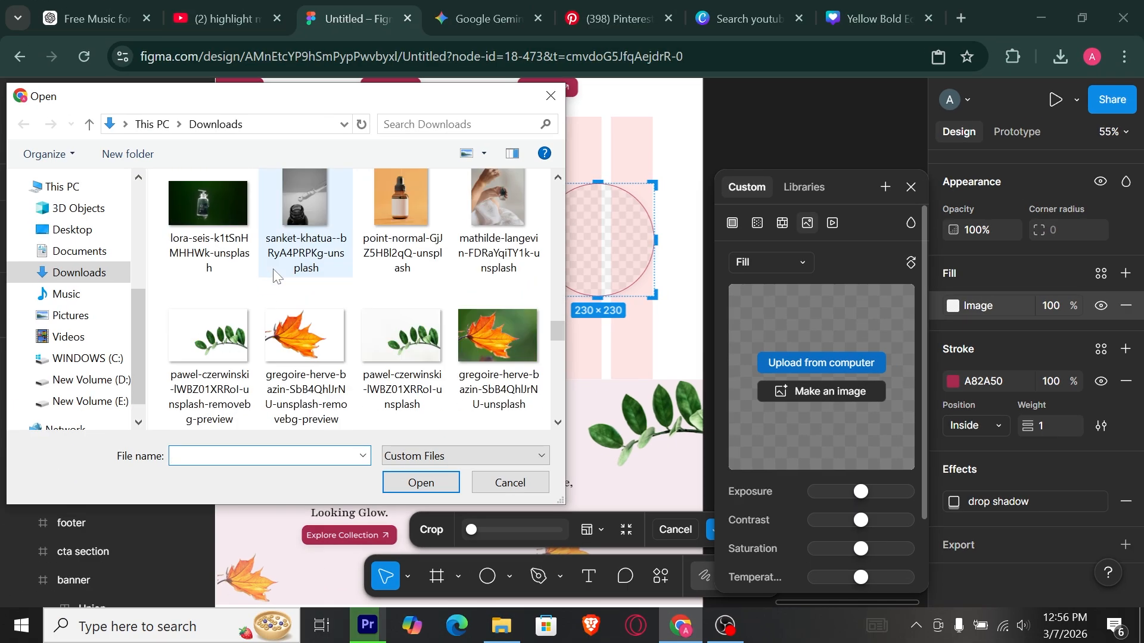
scroll(274, 275, down, 10)
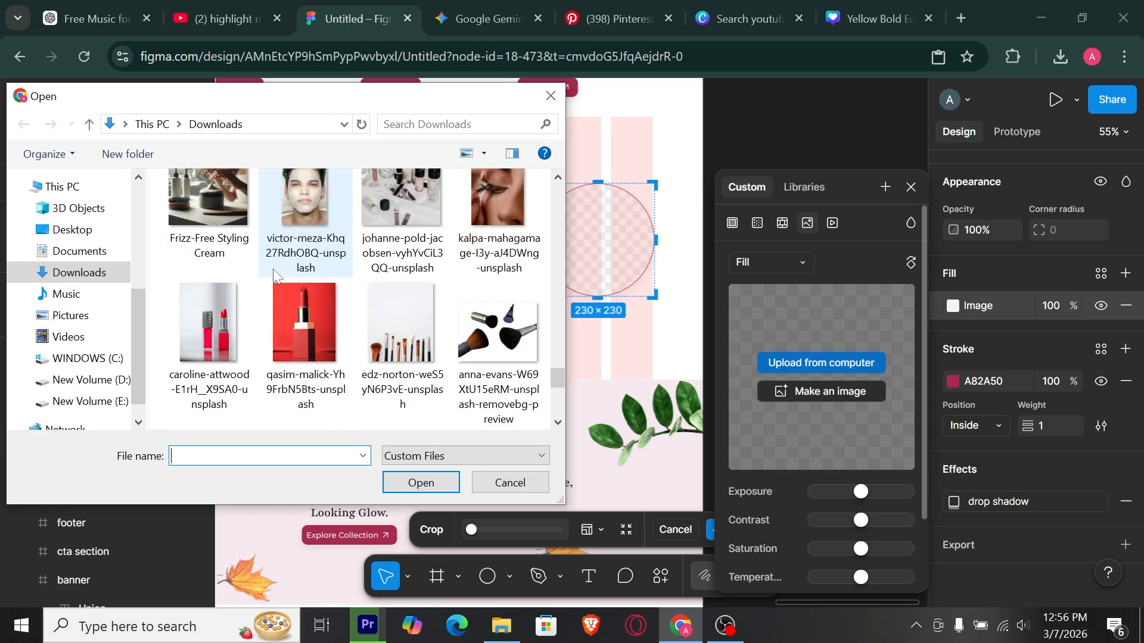
scroll(274, 275, up, 3)
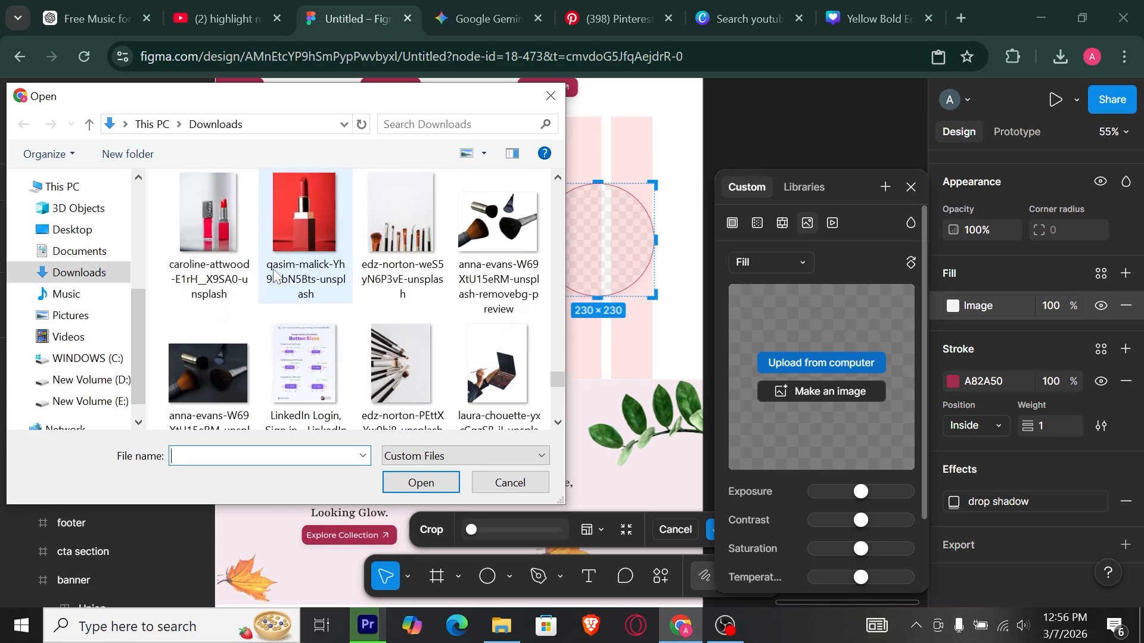
scroll(274, 275, up, 4)
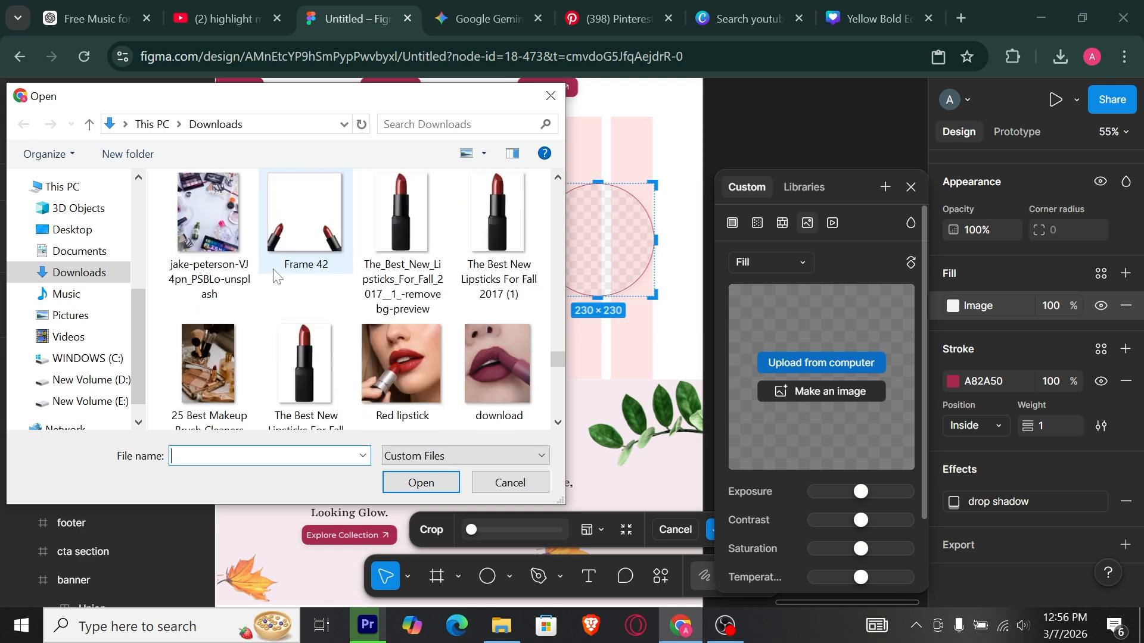
scroll(274, 276, up, 10)
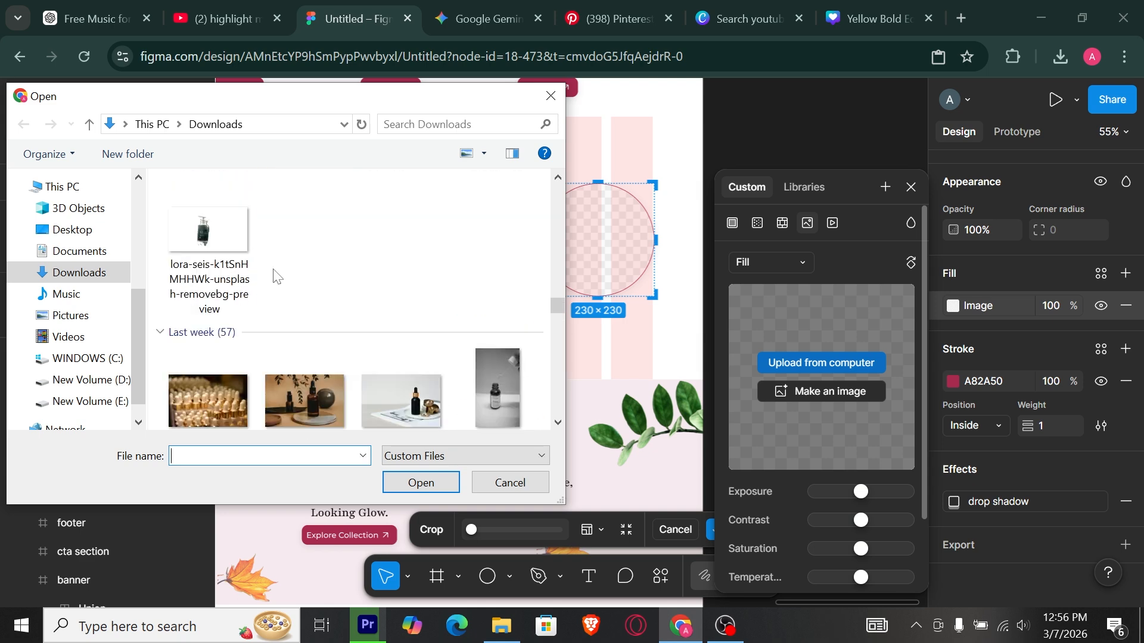
scroll(274, 275, up, 3)
double_click(209, 218)
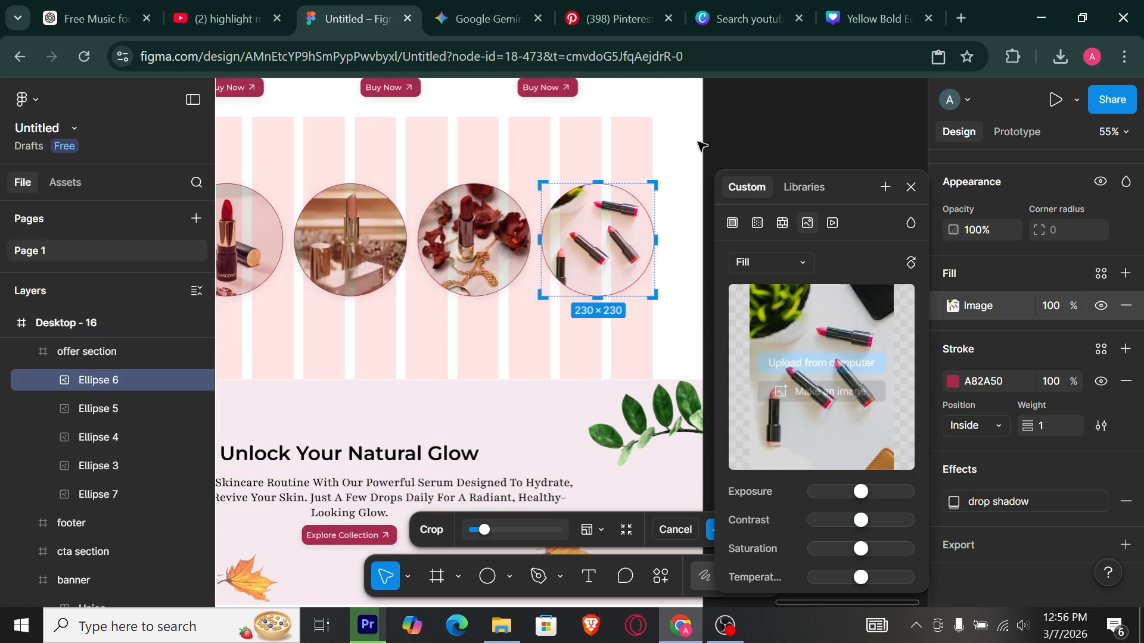
click(714, 149)
Shorten the offer section frame to a height of 453 by raising its lower edge
ctrl+scroll(714, 214, down, 3)
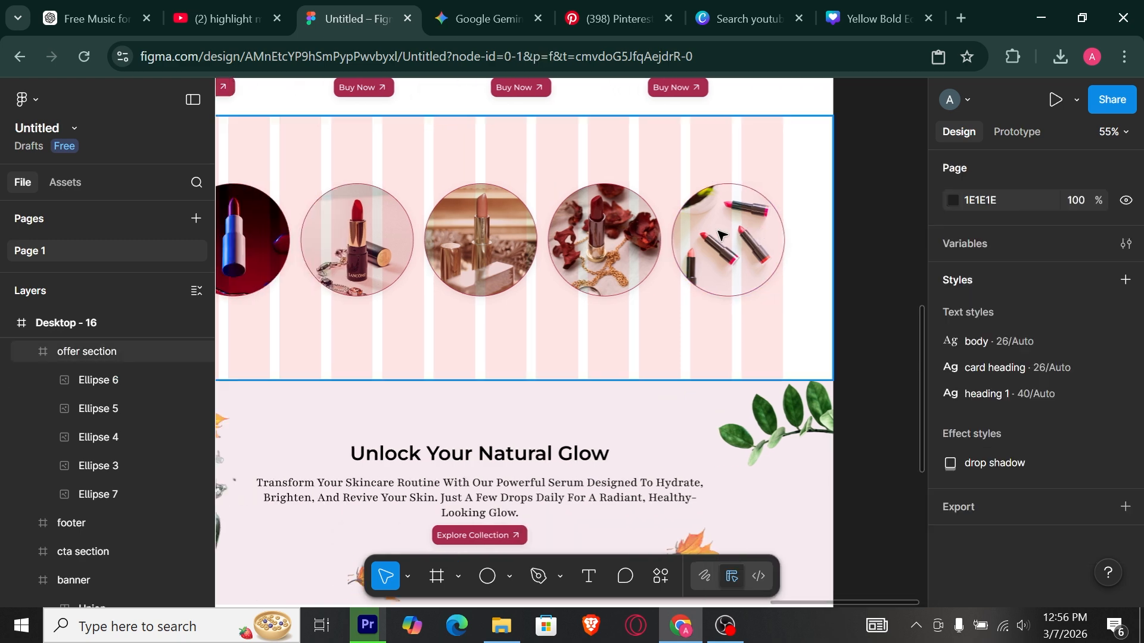
click(532, 316)
drag(532, 319, 532, 310)
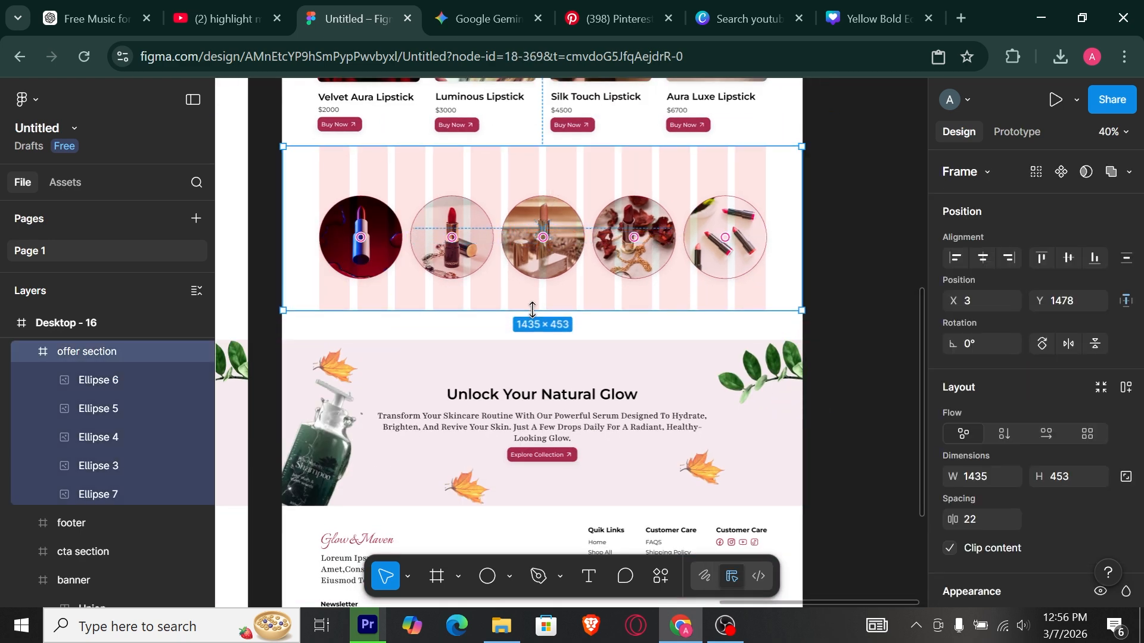
Wrap the five photo circles in one horizontal auto layout frame and centre it vertically in the offer section
click(672, 237)
click(724, 239)
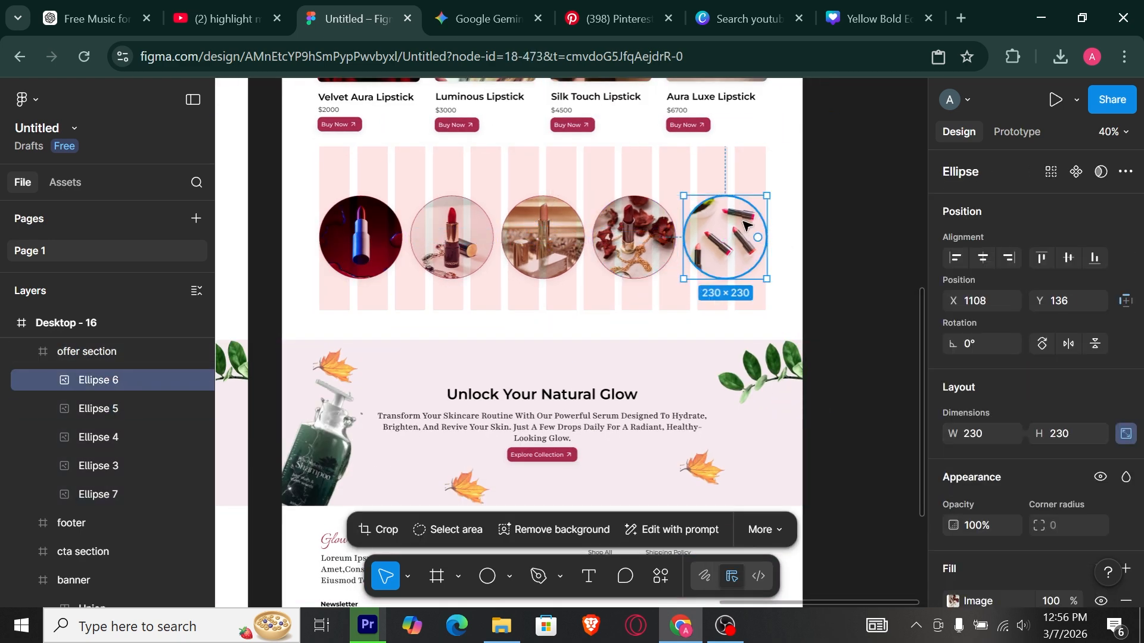
shift+click(634, 238)
shift+click(543, 238)
shift+click(451, 238)
shift+click(343, 249)
key(shift+a)
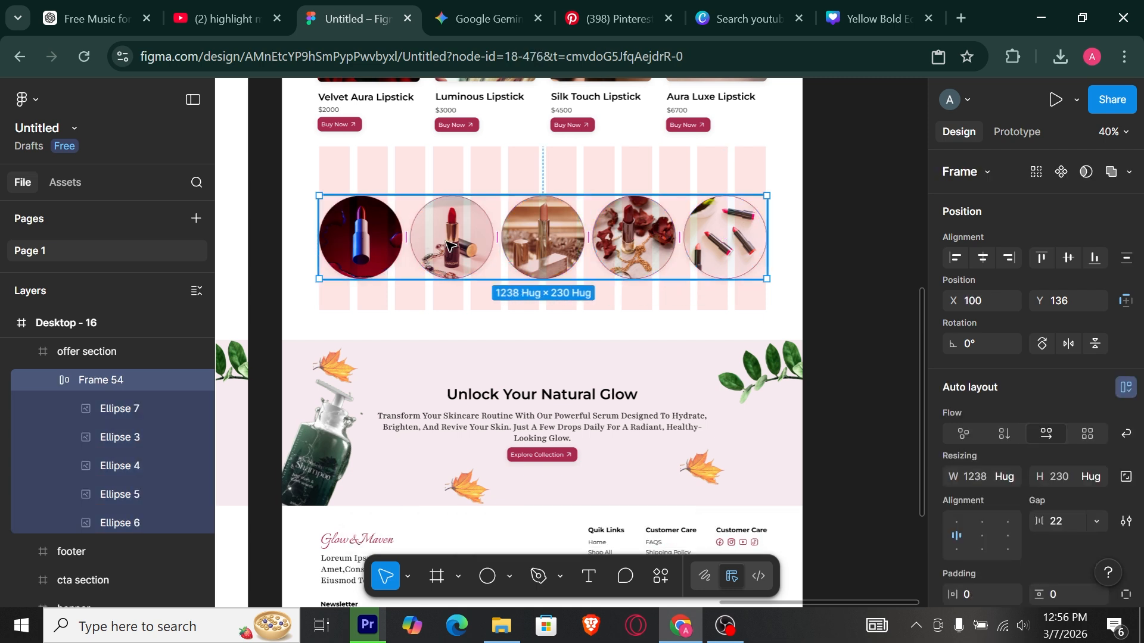
click(1068, 258)
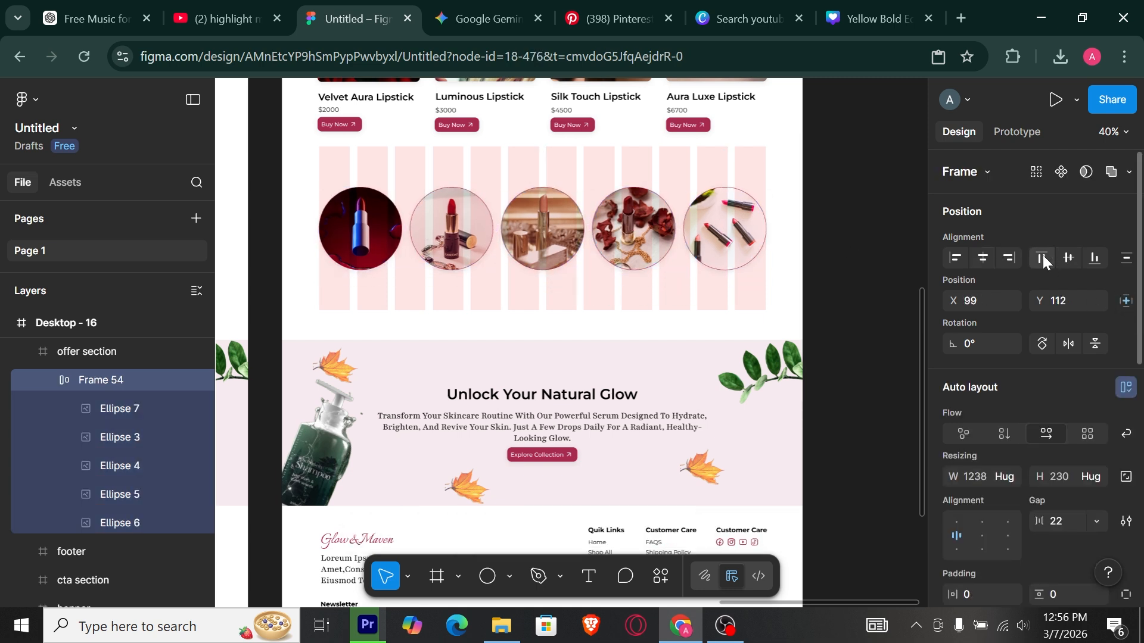
Reduce the offer section's height to 381 and hide its 12-column layout guide
click(756, 301)
drag(756, 310, 758, 285)
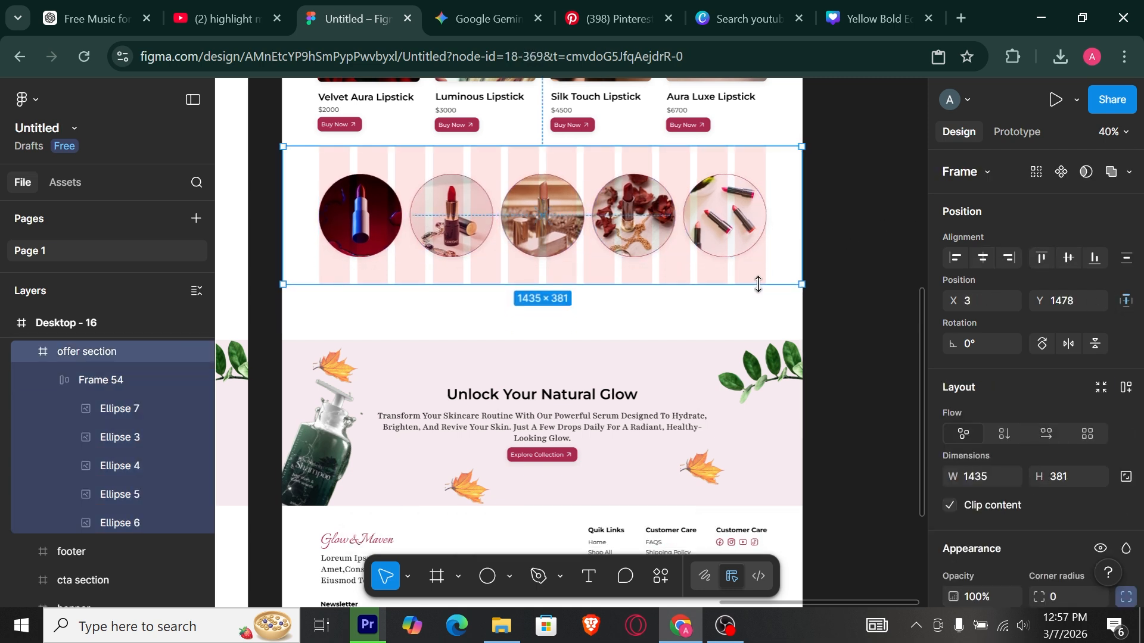
scroll(1124, 411, down, 6)
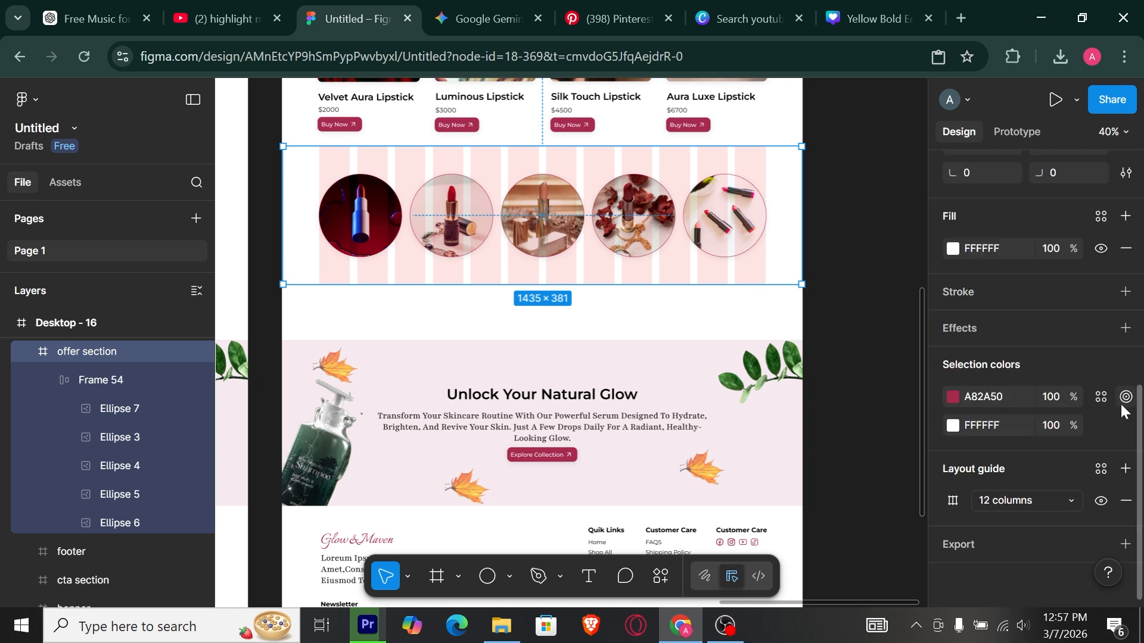
click(1101, 501)
click(856, 332)
Move the cta section up to Y 1859 so it sits directly beneath the offer section
click(556, 355)
drag(577, 390, 579, 335)
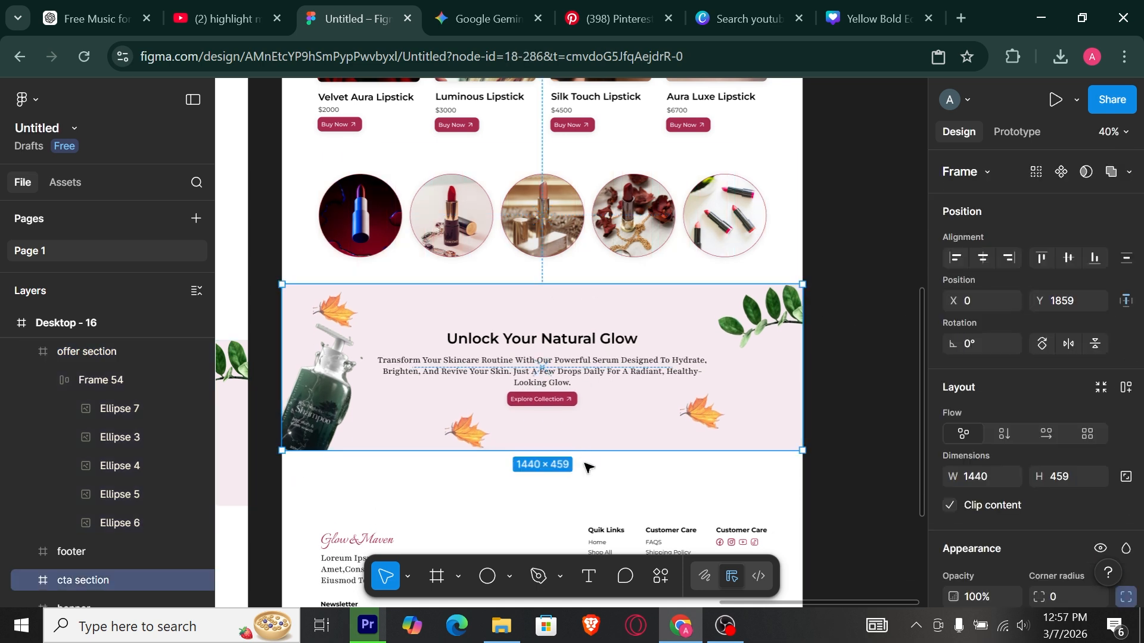
click(840, 465)
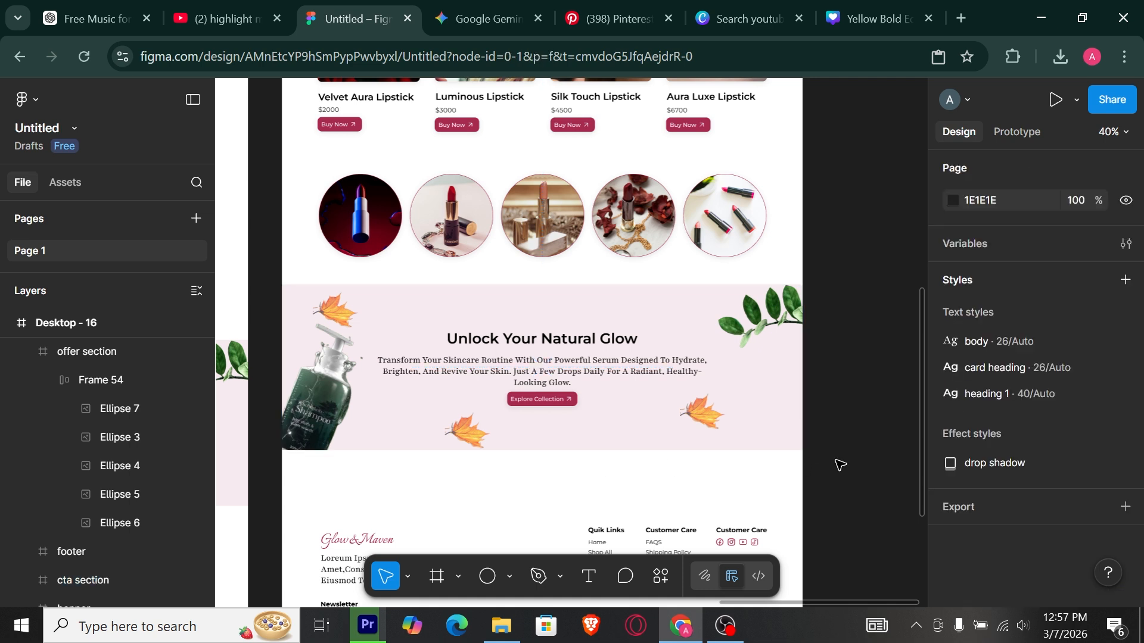
click(582, 362)
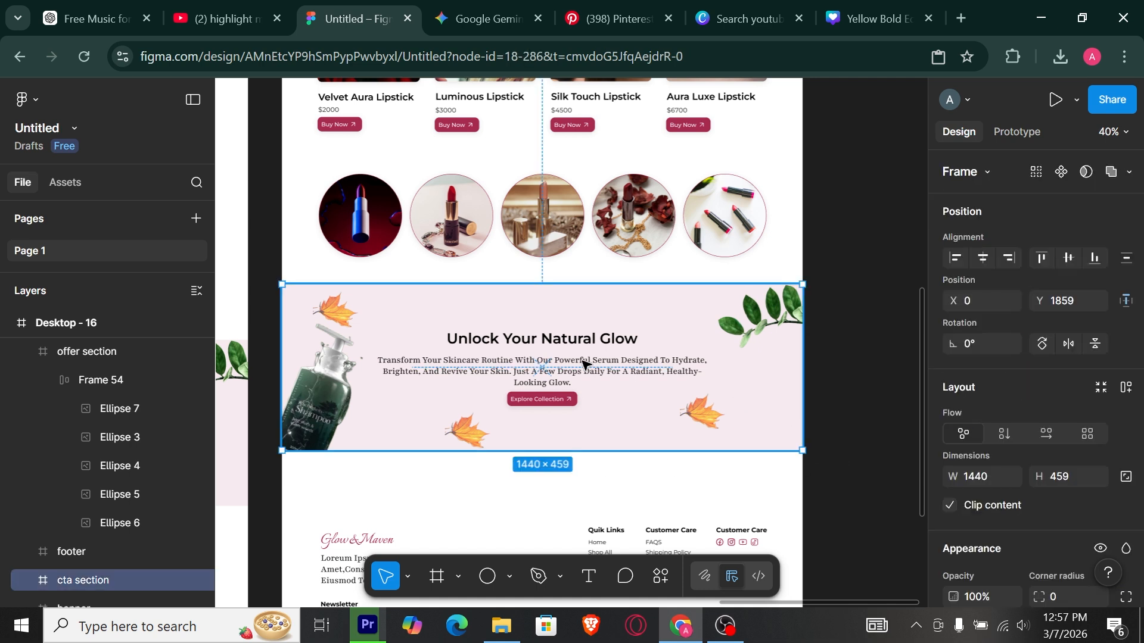
click(586, 364)
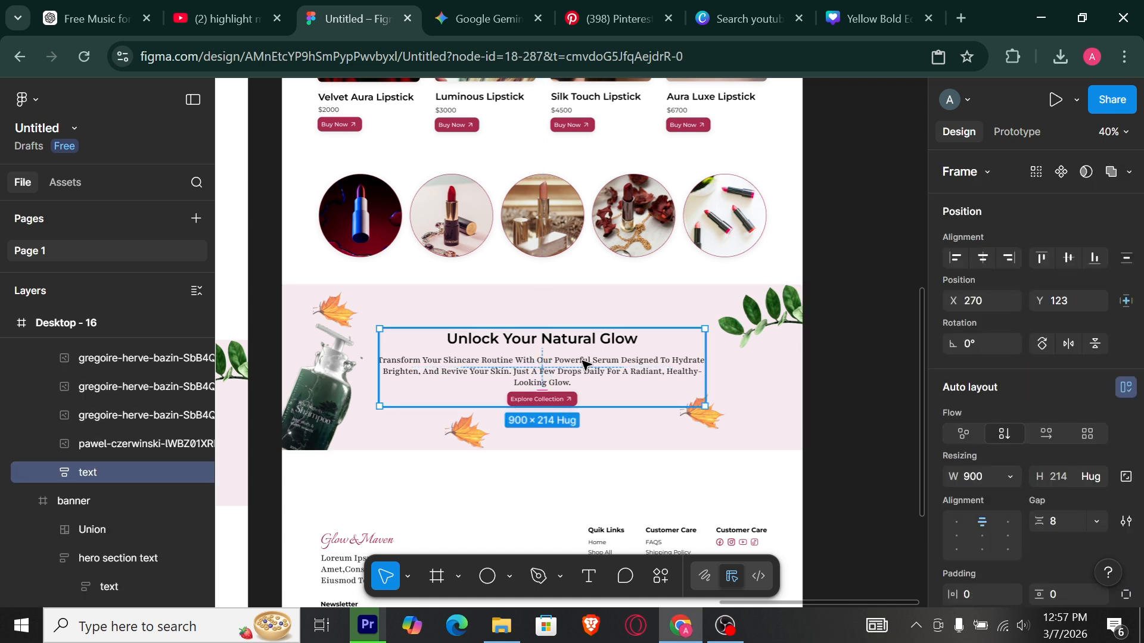
click(955, 522)
key(ctrl+z)
click(564, 340)
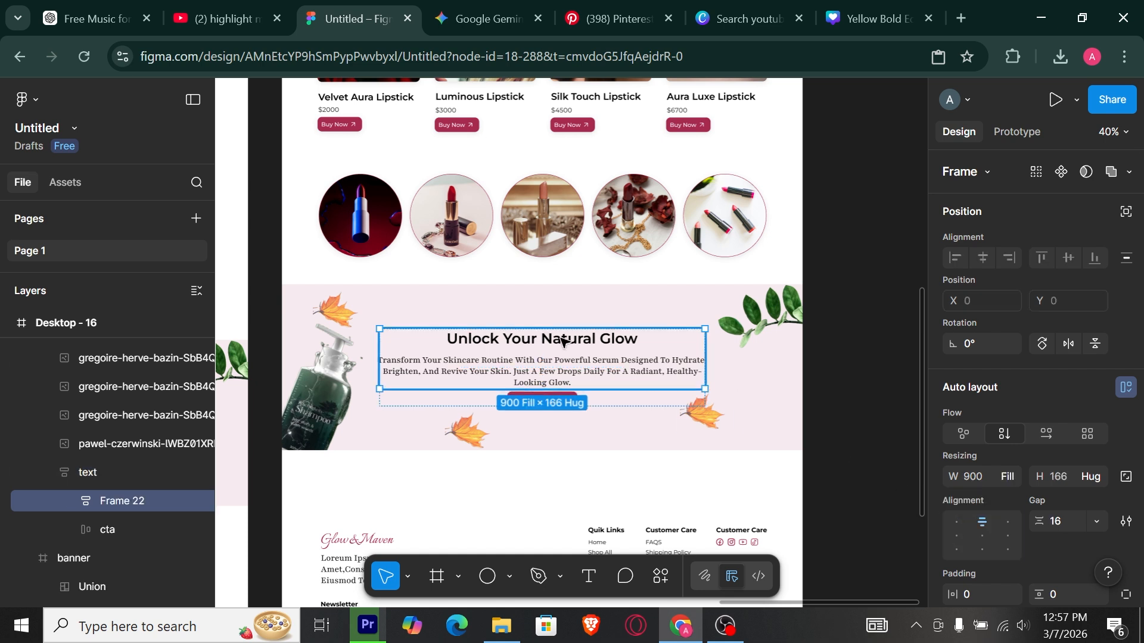
click(564, 339)
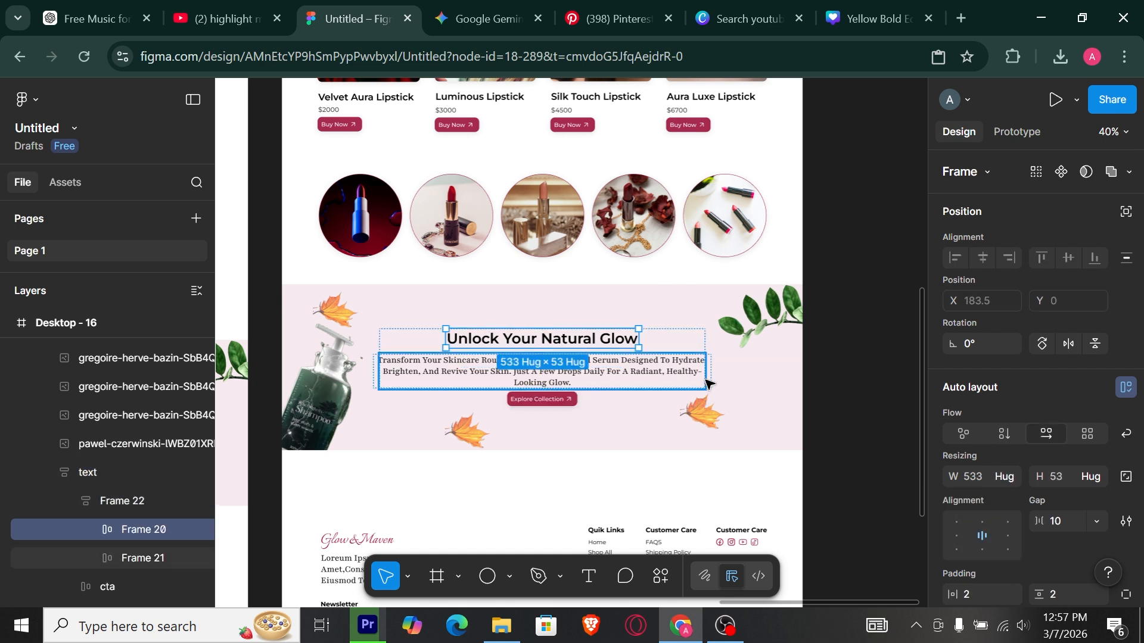
key(Tab)
click(865, 428)
Delete the "Unlock Your Natural Glow" heading with its description and the Explore Collection button from the cta section
click(667, 370)
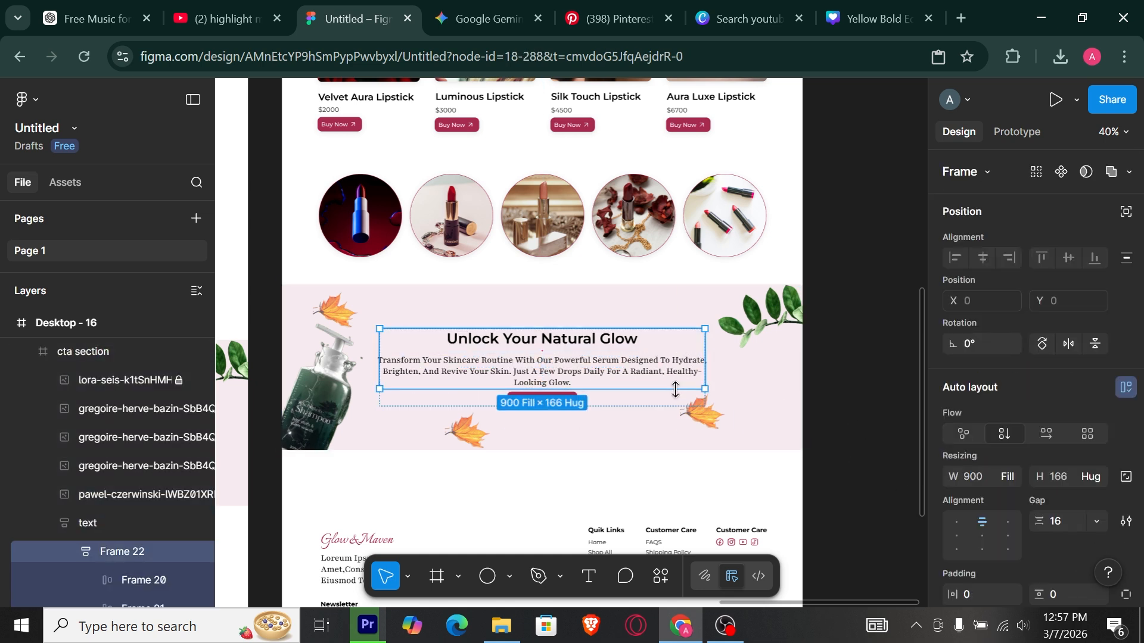
key(Delete)
click(565, 377)
key(Delete)
Delete the green leaf branch image and the locked shampoo bottle image from the cta section
click(752, 329)
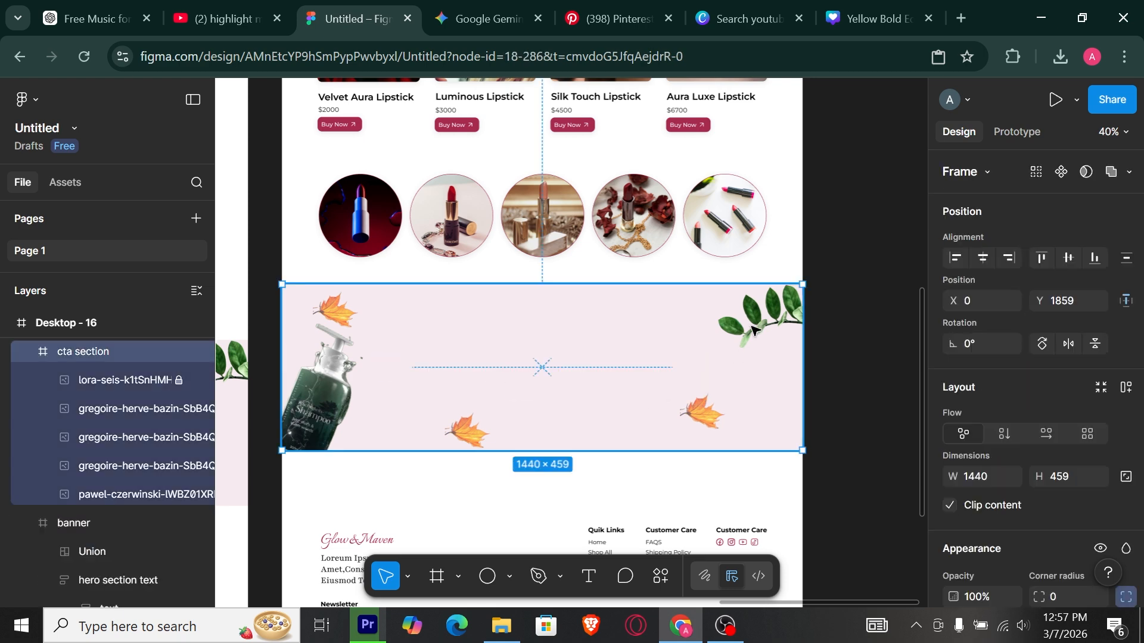
click(751, 328)
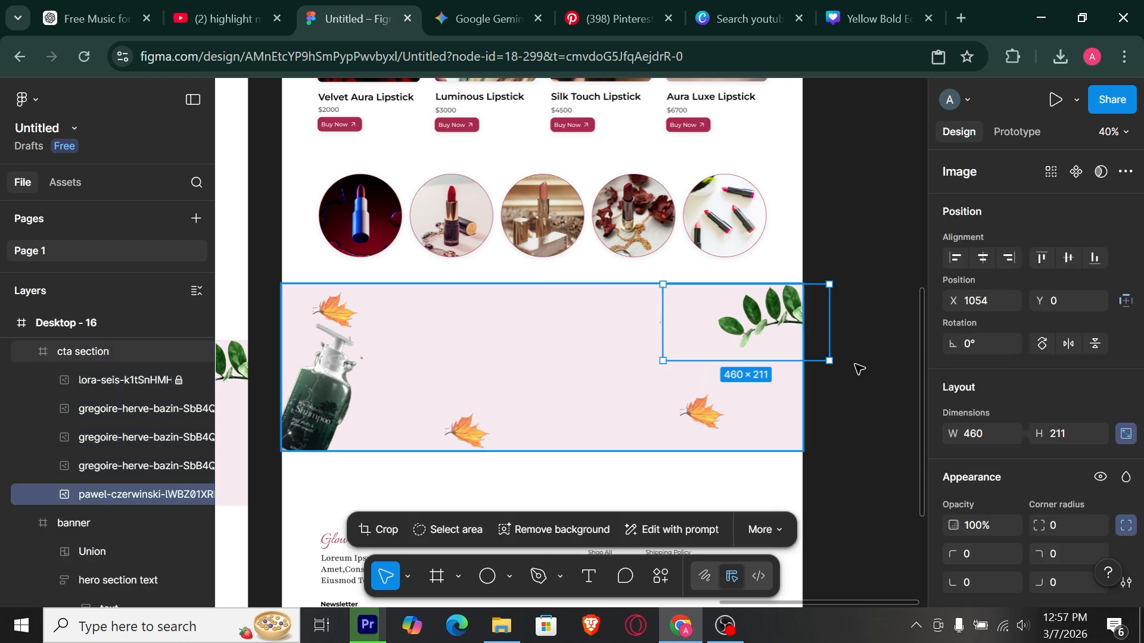
key(Delete)
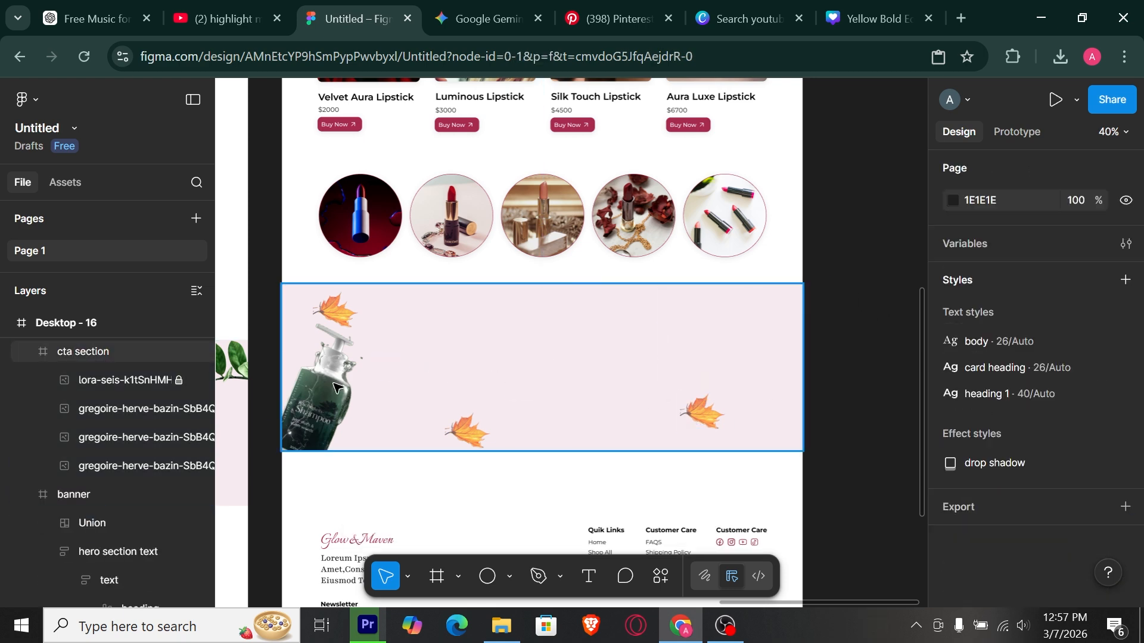
click(340, 388)
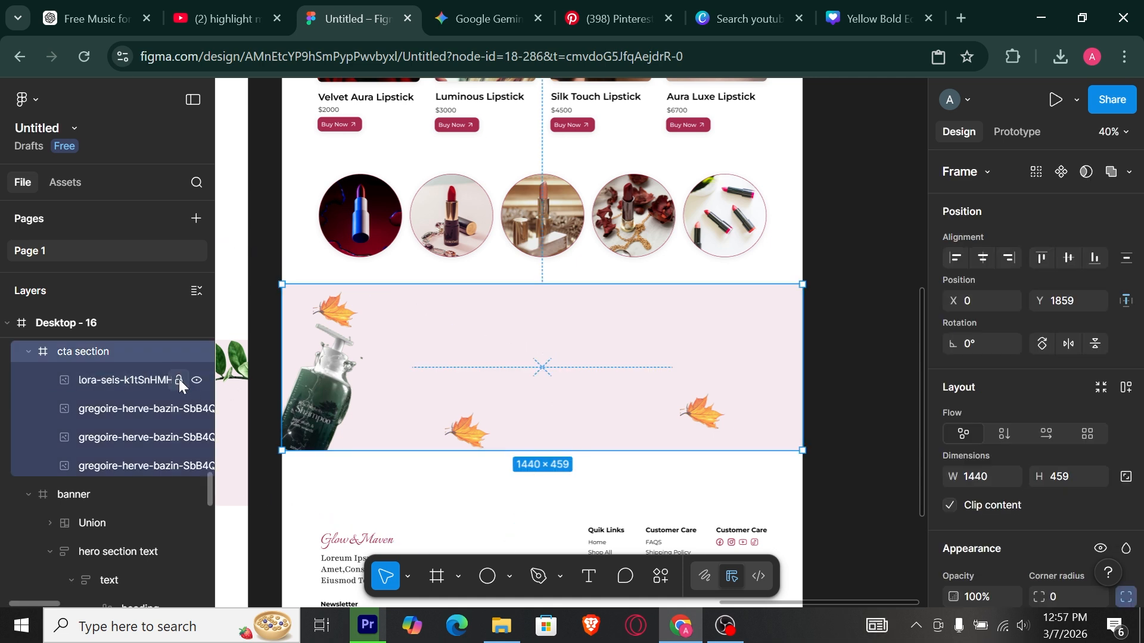
click(138, 380)
key(Delete)
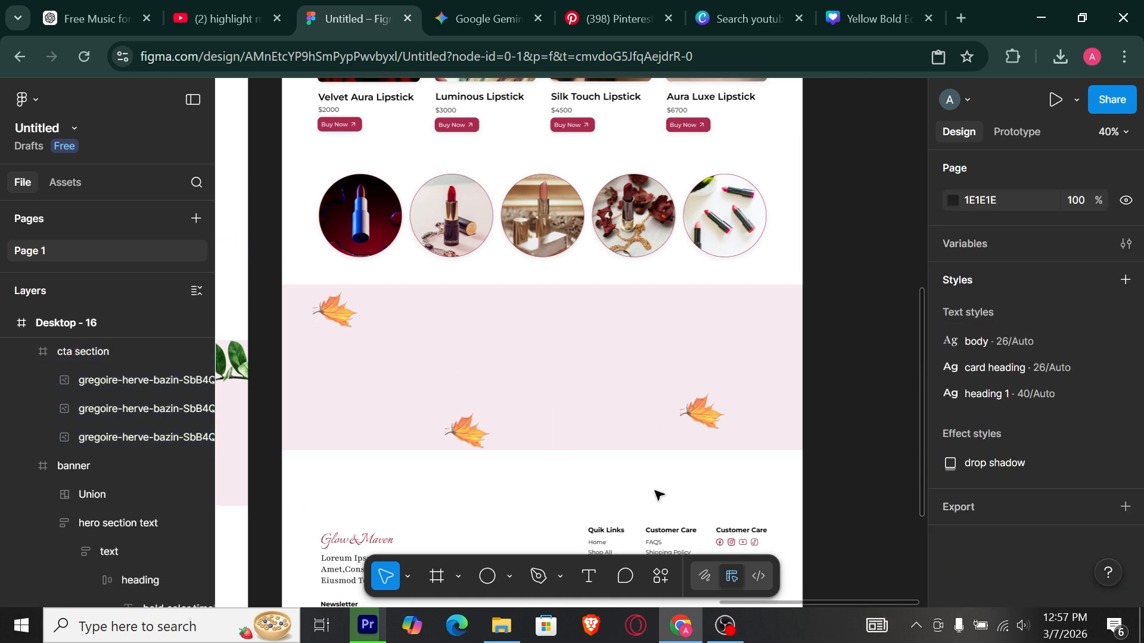
Add a two-line text reading "Inspired By Confidence, Created With Crae" in the upper middle of the cta section
key(t)
click(516, 321)
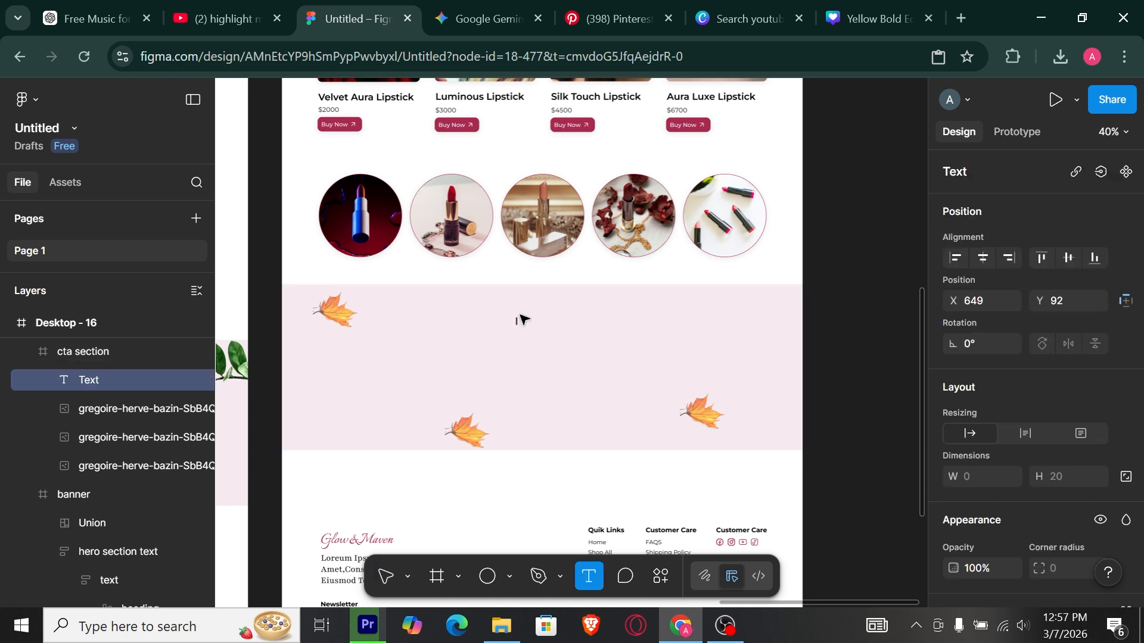
scroll(523, 320, up, 5)
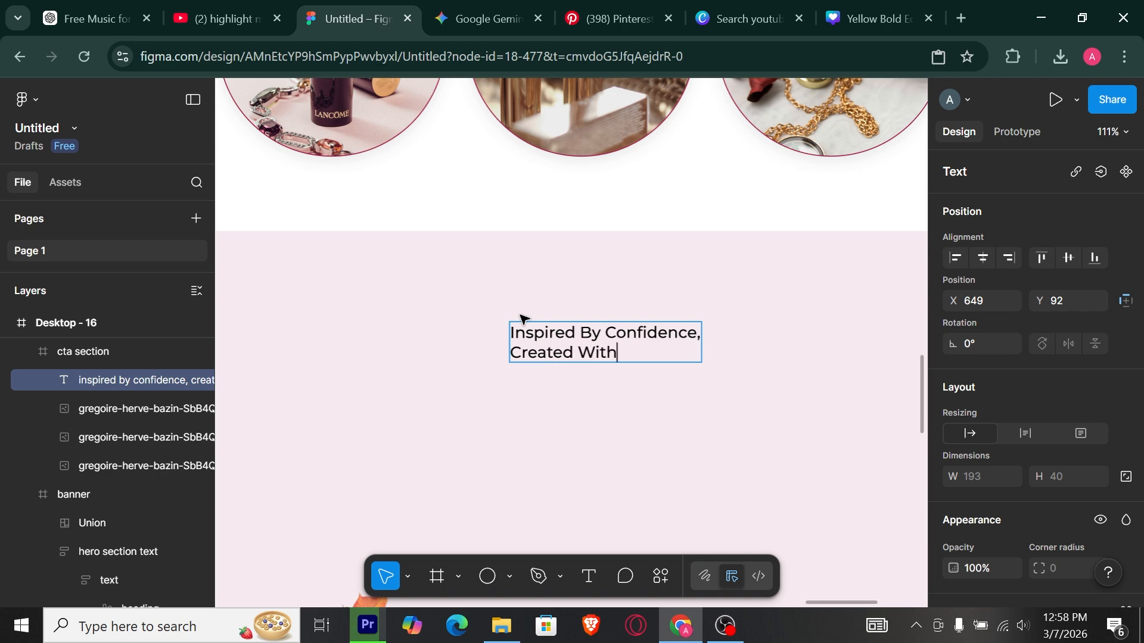
Apply the heading 1 text style to the whole two-line text in the cta section
key(ctrl+a)
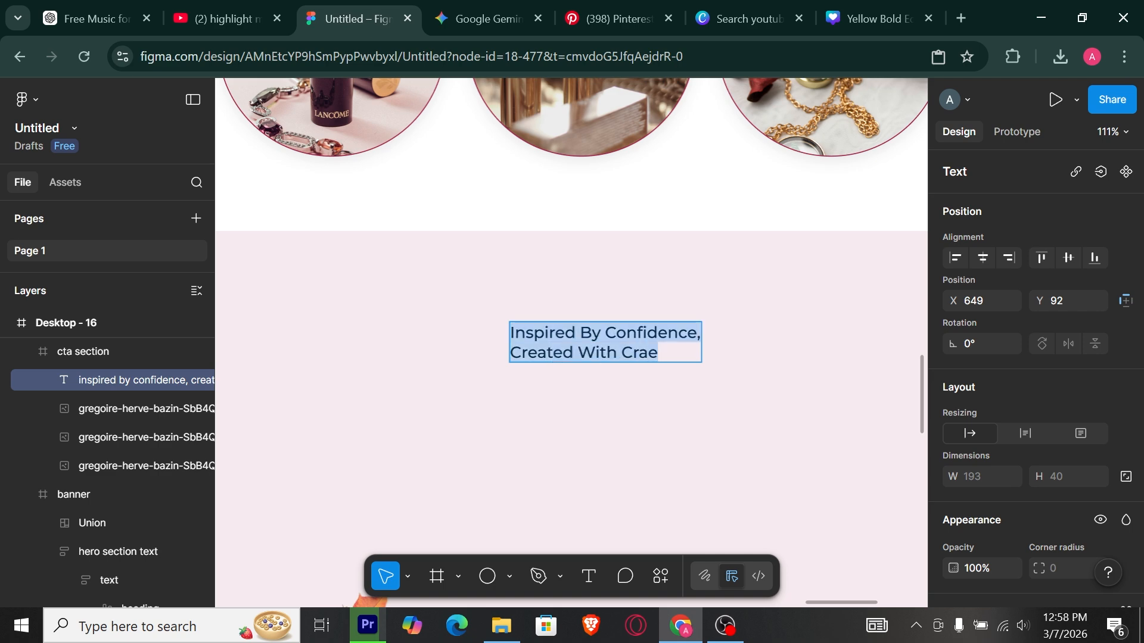
scroll(1099, 410, down, 5)
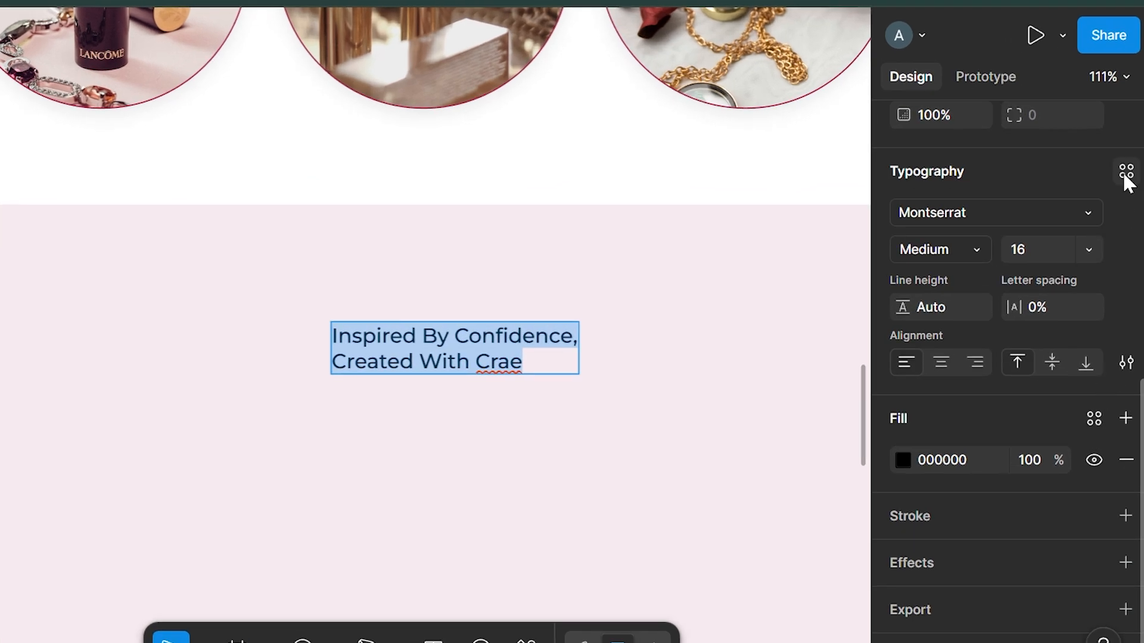
click(1126, 178)
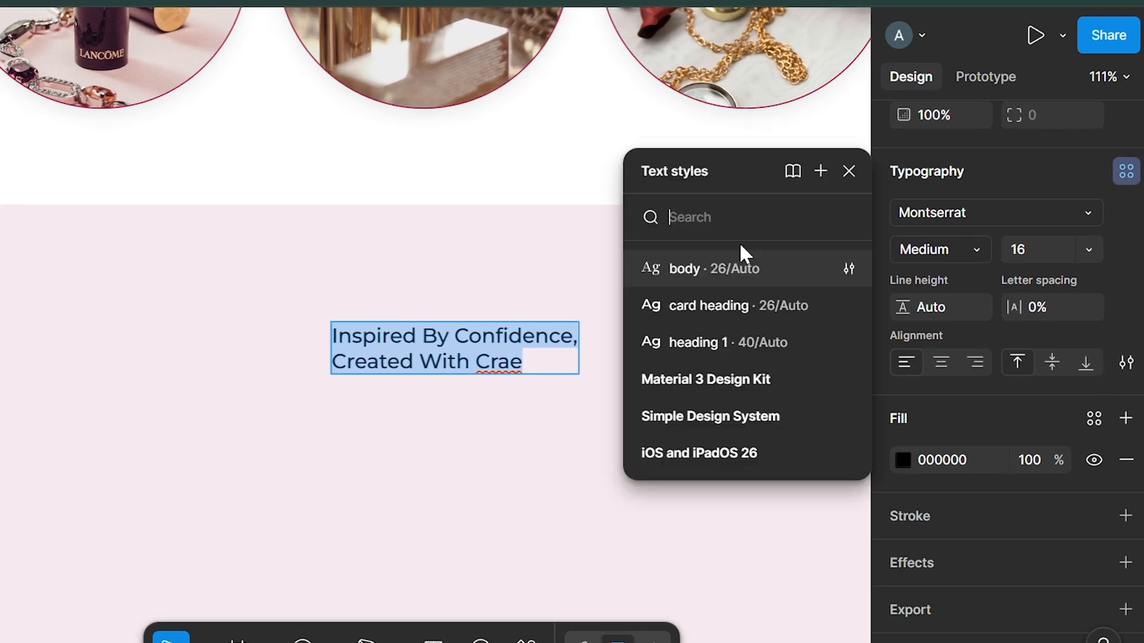
click(743, 337)
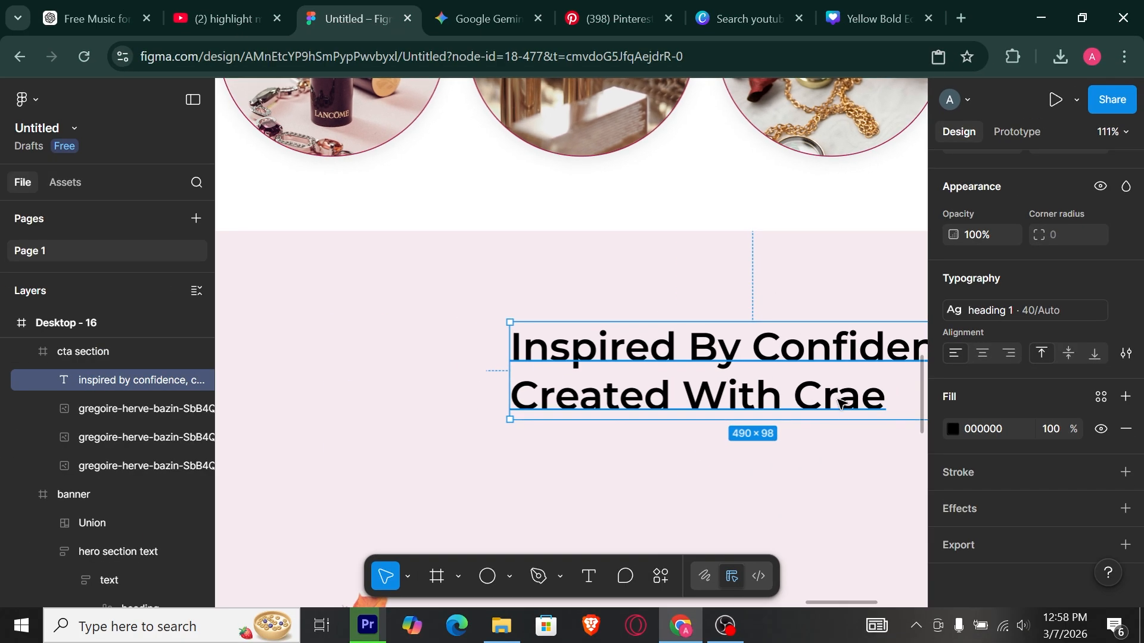
Open the spelling suggestions for the word "Crae" in the cta heading
triple_click(767, 418)
right_click(762, 413)
click(750, 414)
click(749, 414)
right_click(828, 391)
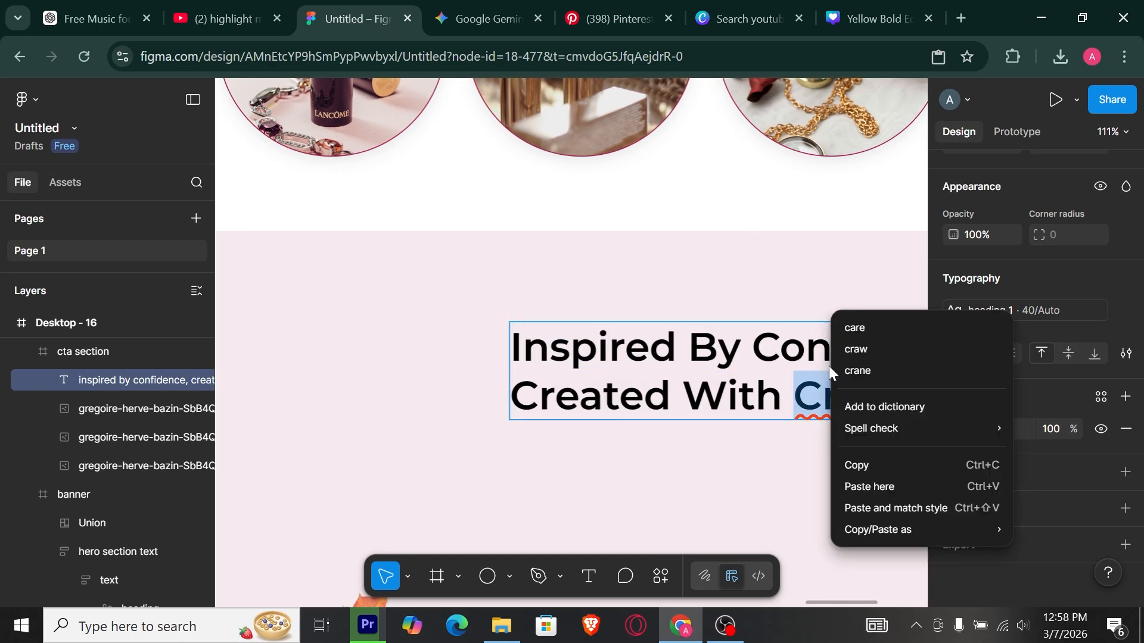
Correct the misspelled last word of the CTA heading to "care"
click(863, 330)
click(801, 294)
click(801, 294)
scroll(802, 293, down, 3)
scroll(805, 298, down, 3)
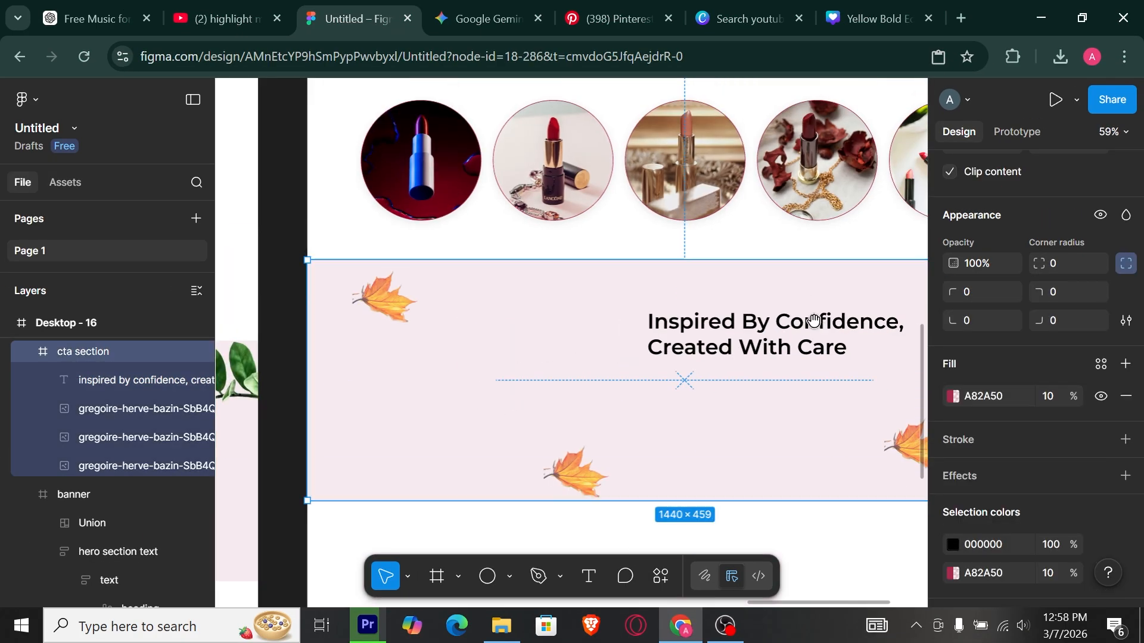
Wrap the CTA heading in an auto layout frame with horizontal and vertical padding of 2
click(678, 347)
key(shift+a)
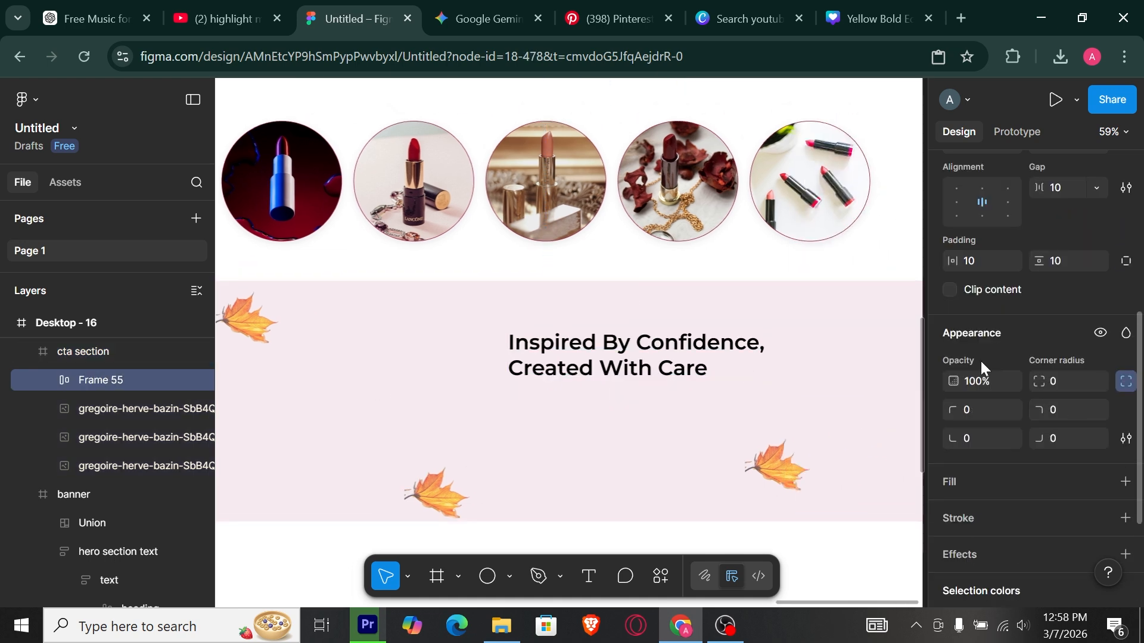
scroll(981, 361, up, 2)
click(978, 351)
text(2)
click(1074, 350)
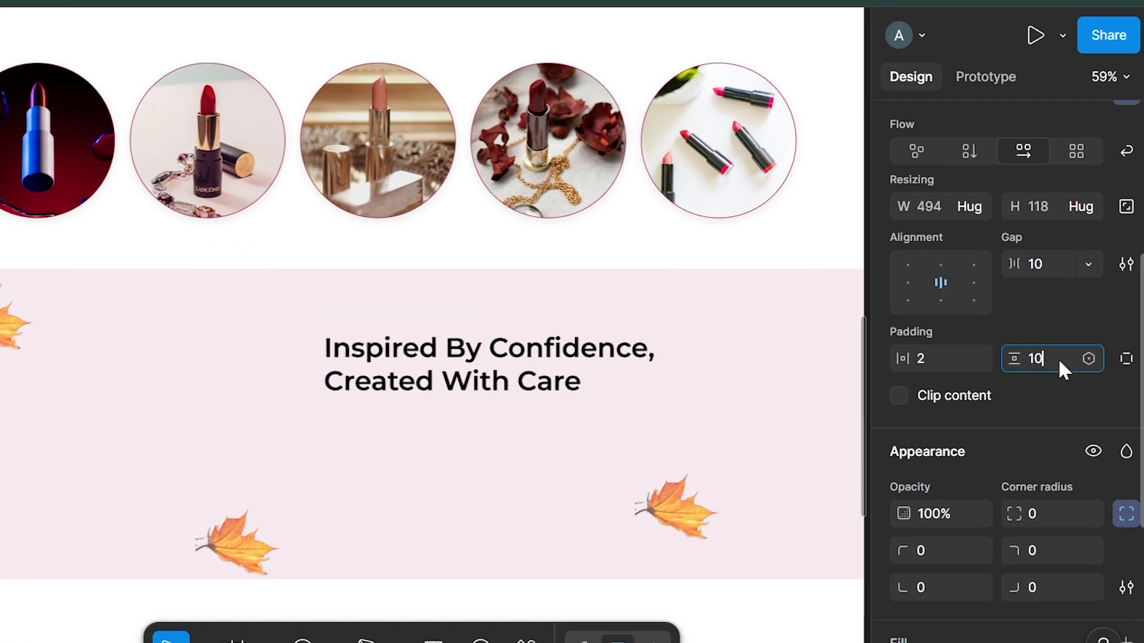
click(821, 379)
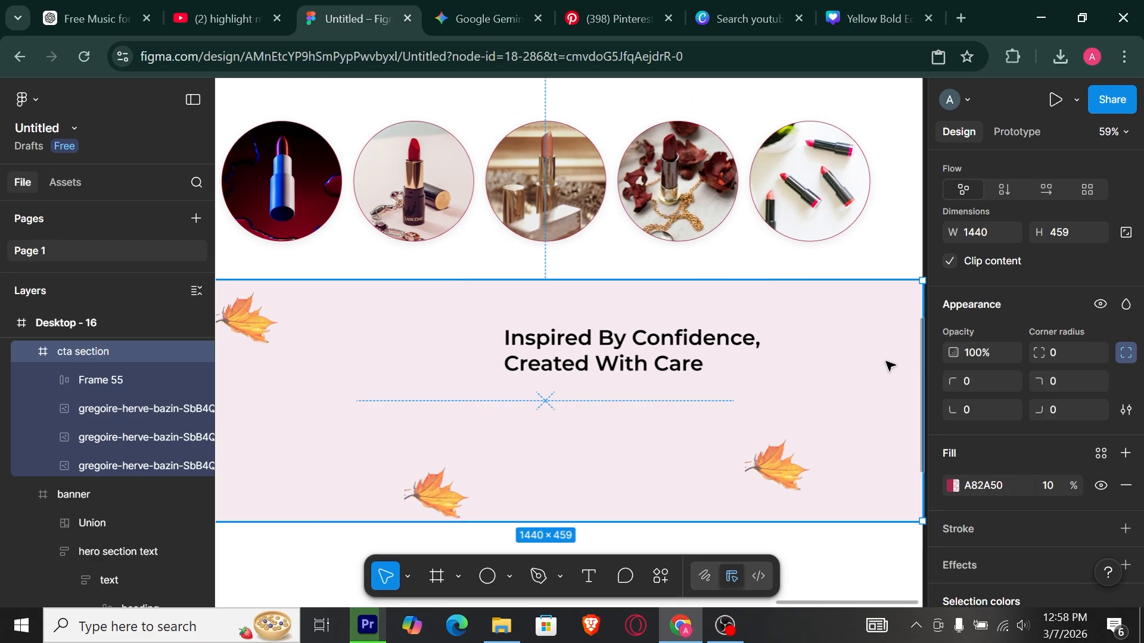
Duplicate the heading frame directly below the original and clear the copy's text
double_click(705, 359)
drag(660, 347, 696, 405)
double_click(696, 405)
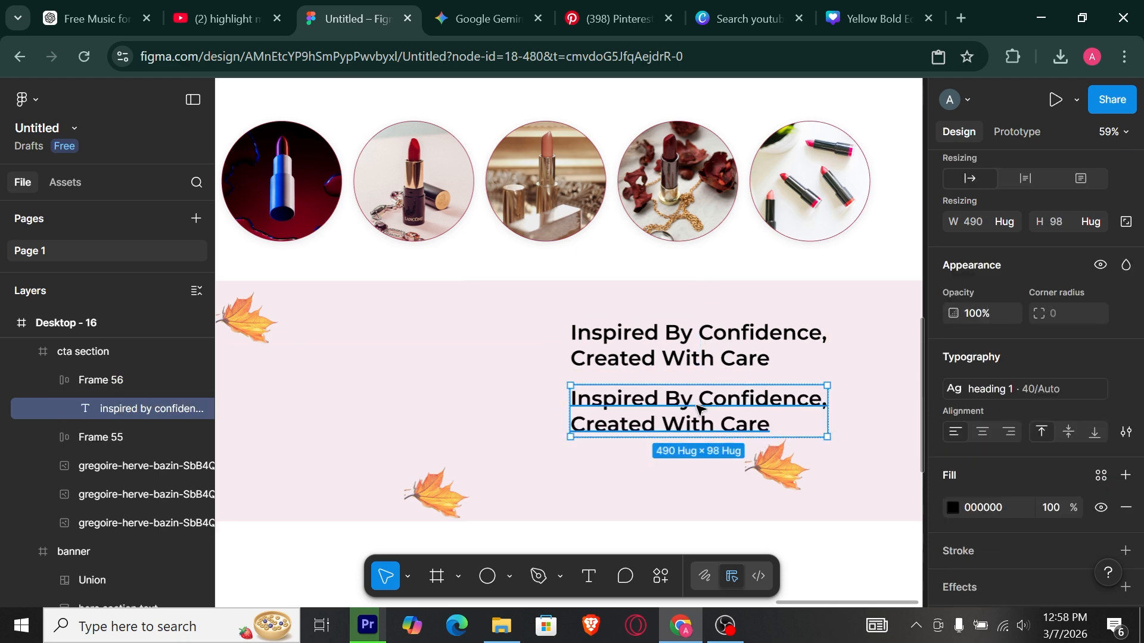
key(Return)
scroll(777, 420, down, 5)
key(BackSpace)
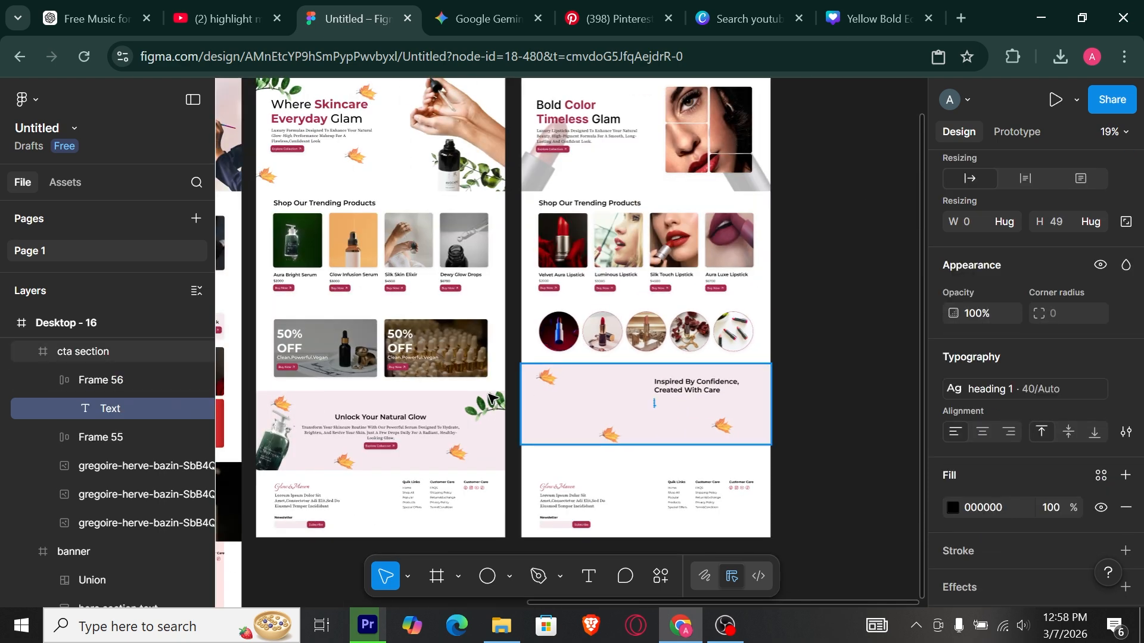
scroll(479, 407, left, 10)
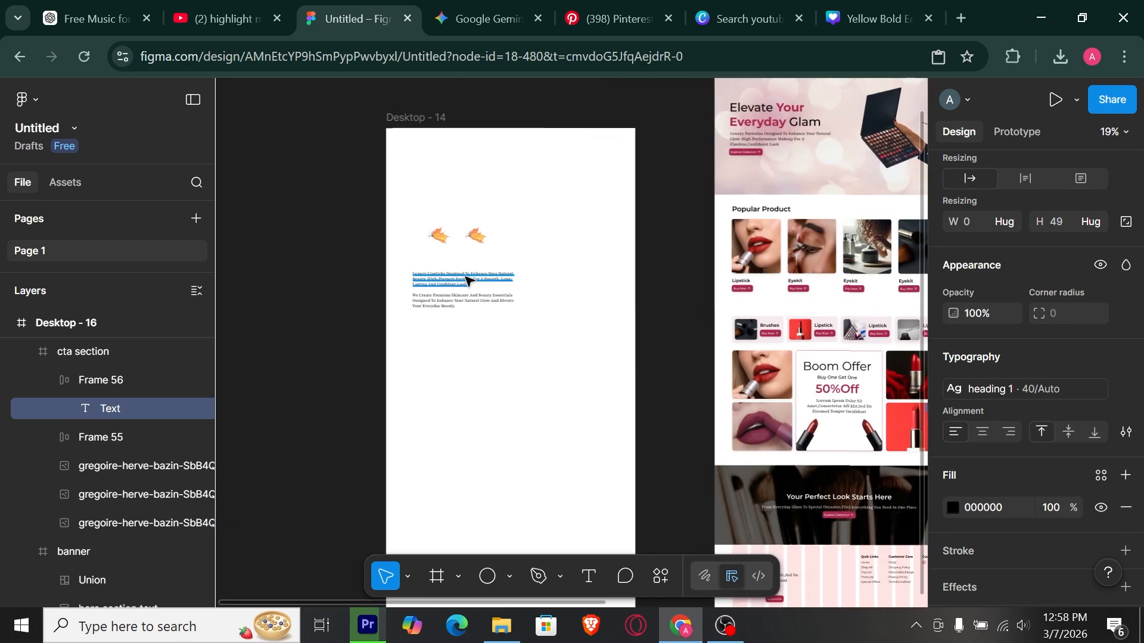
click(458, 300)
key(Return)
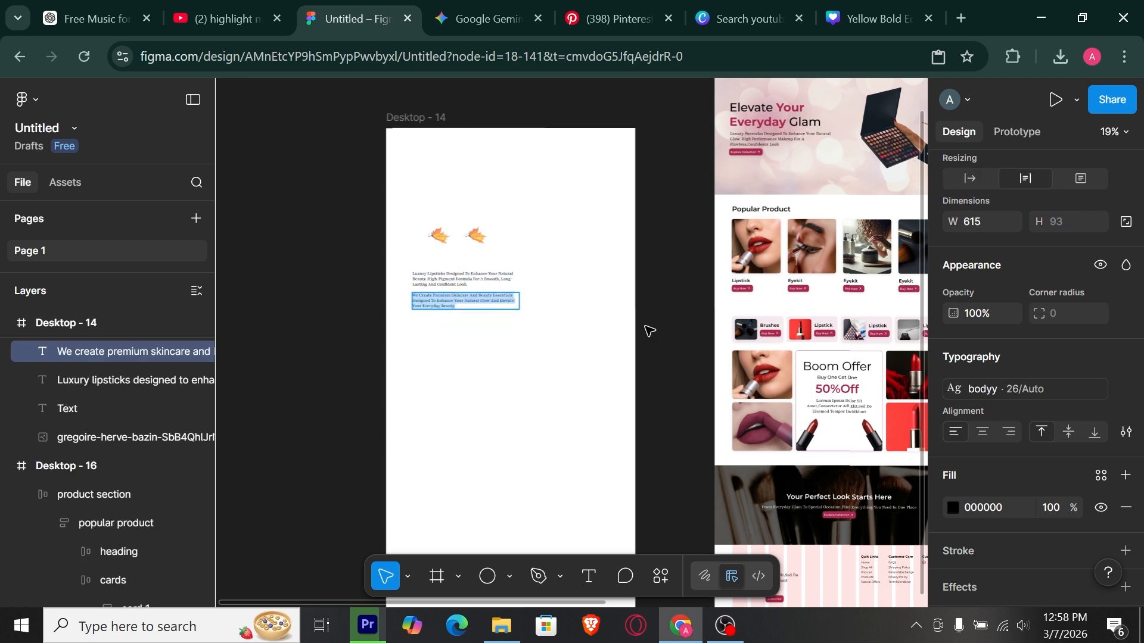
key(BackSpace)
key(ctrl+z)
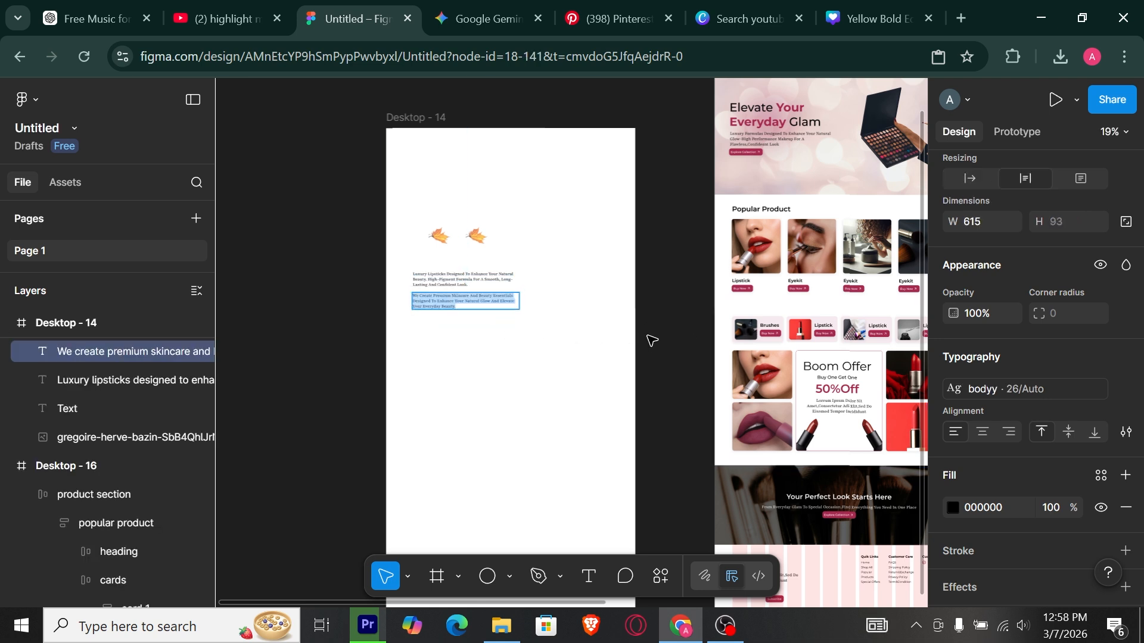
click(651, 338)
click(680, 342)
Duplicate the "We Create Premium Skincare" paragraph from Desktop - 14 to beside Desktop - 16 and cut the copy to the clipboard
click(463, 300)
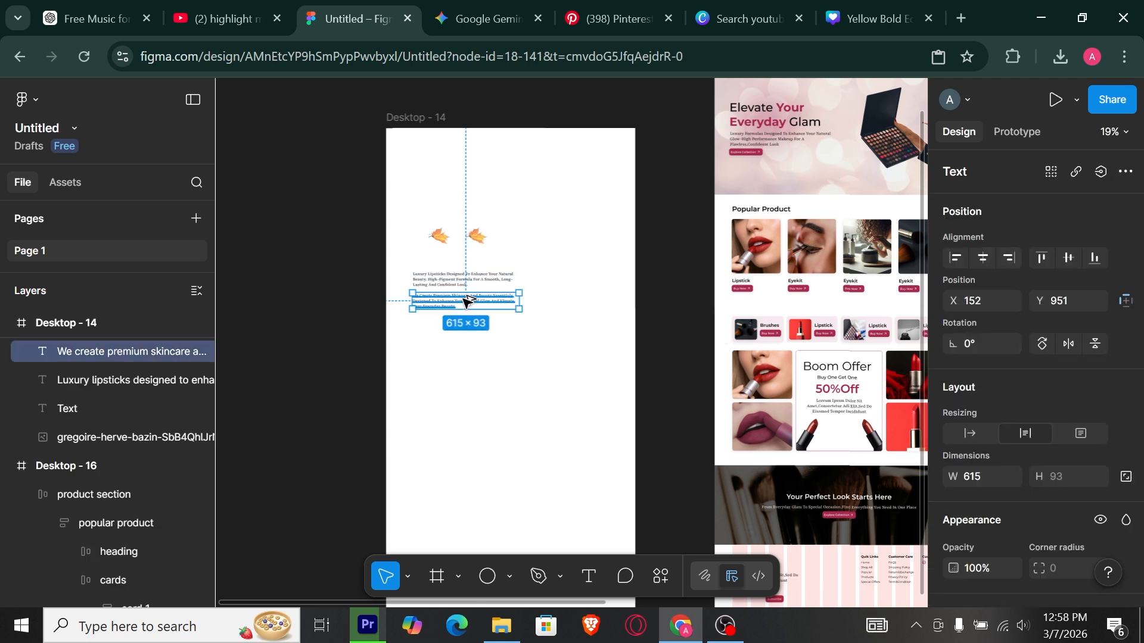
drag(465, 301, 660, 403)
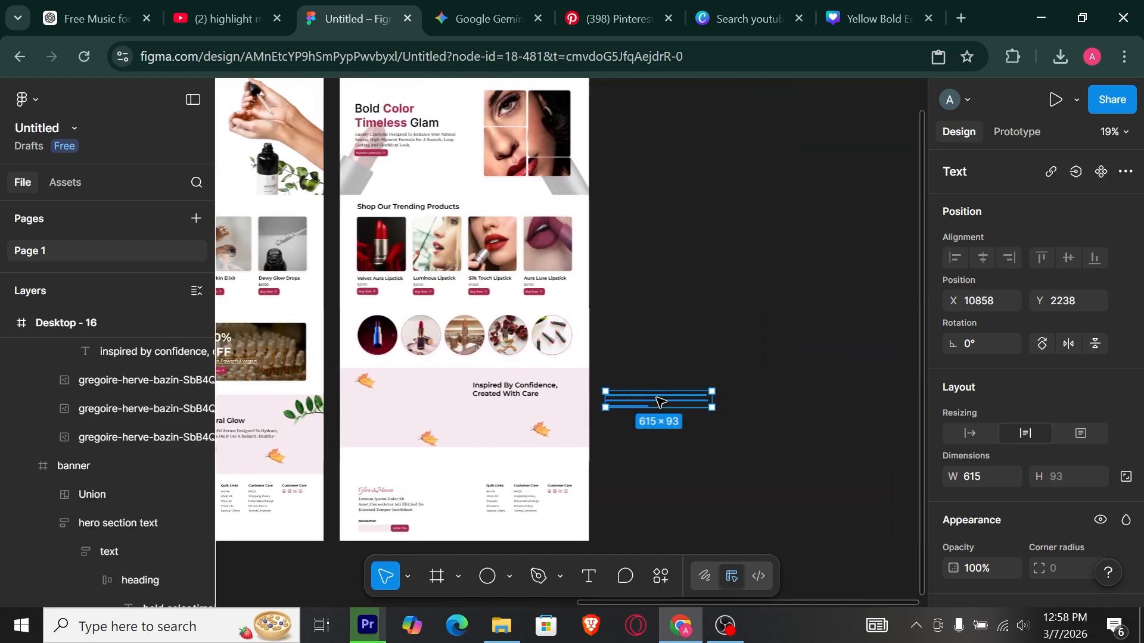
scroll(621, 402, up, 2)
key(ctrl+x)
scroll(336, 384, up, 2)
Duplicate the CTA heading frame below itself and replace the copy's text with the cut "We Create Premium Skincare" paragraph
double_click(398, 385)
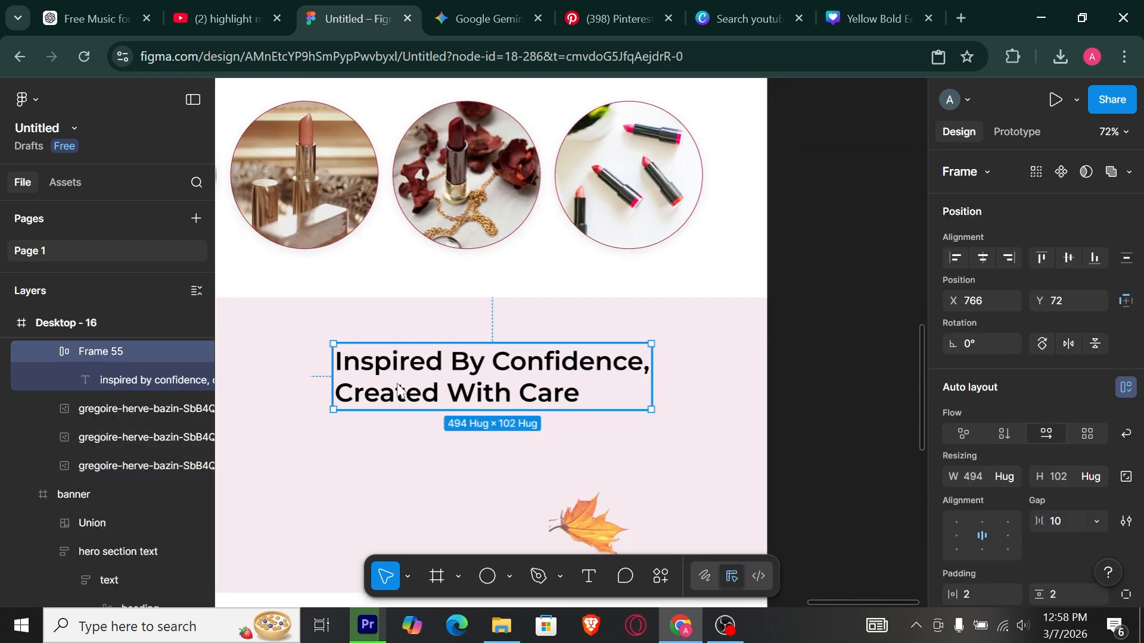
drag(418, 394, 417, 469)
key(Return)
key(Return)
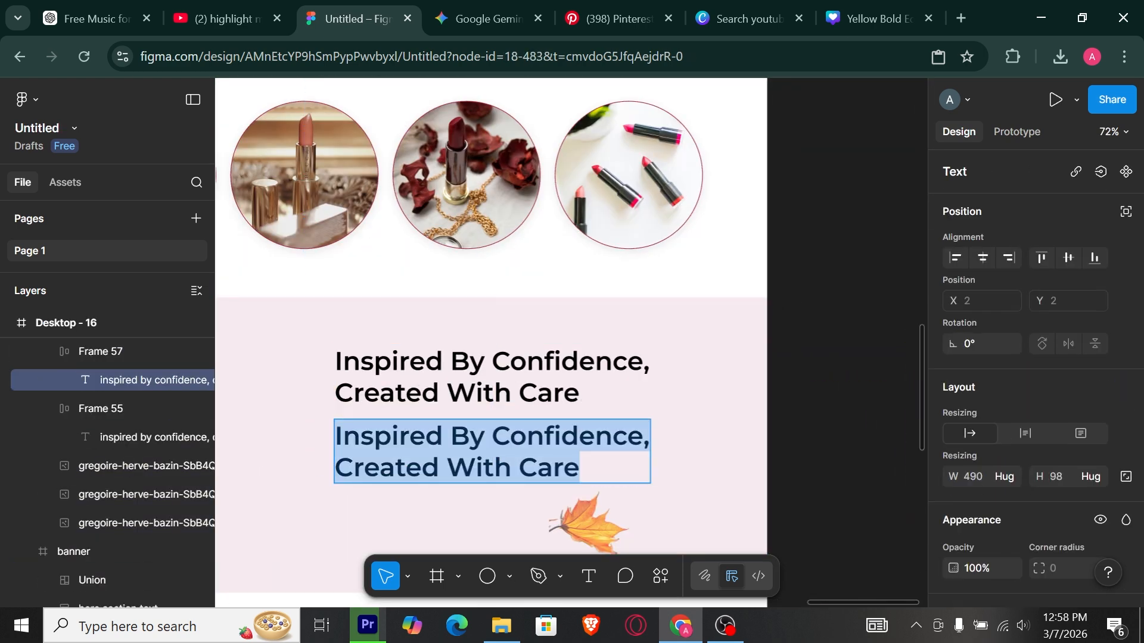
key(ctrl+v)
triple_click(561, 431)
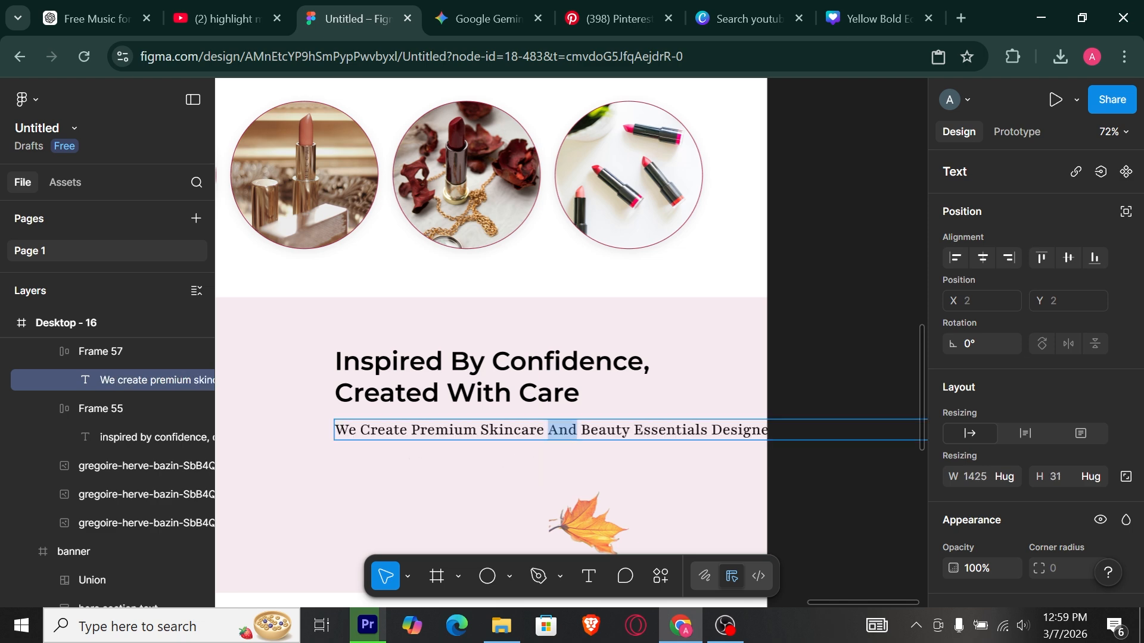
Narrow the CTA paragraph so it wraps onto three lines, with its frame about 524 px wide
scroll(1116, 450, down, 3)
click(817, 381)
scroll(815, 383, down, 2)
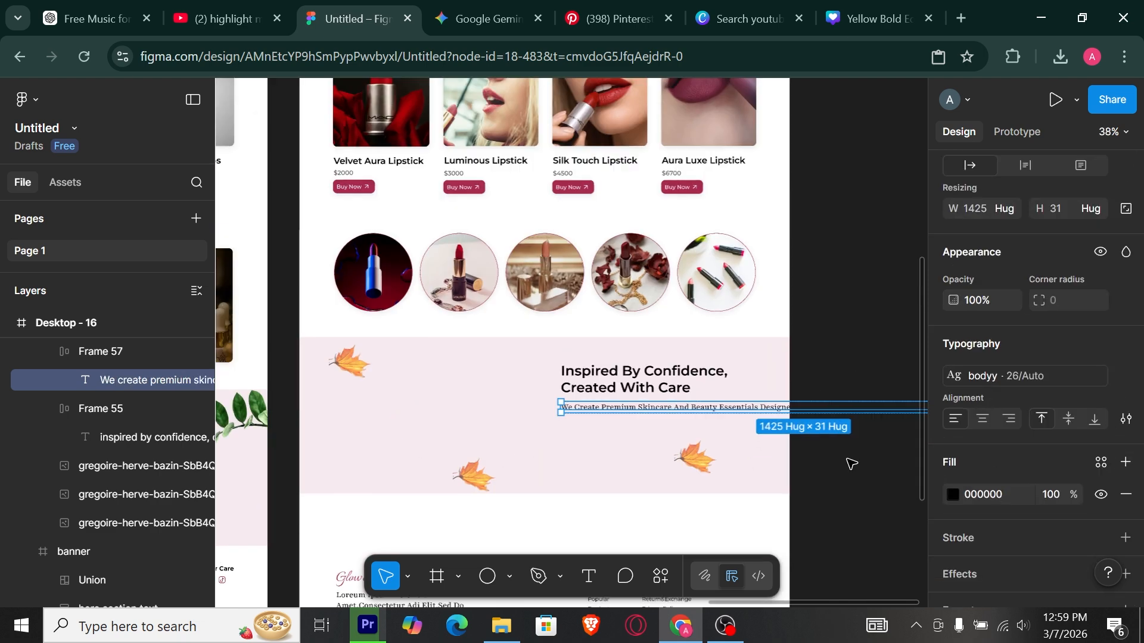
click(846, 457)
drag(838, 457, 613, 480)
click(536, 432)
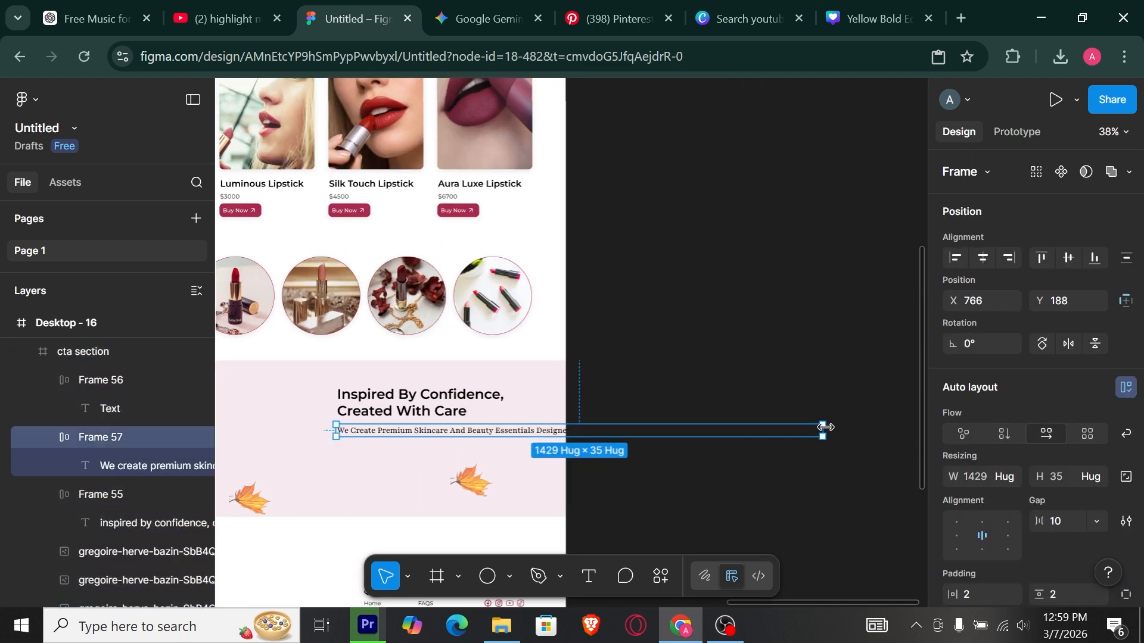
drag(821, 430, 521, 436)
double_click(524, 437)
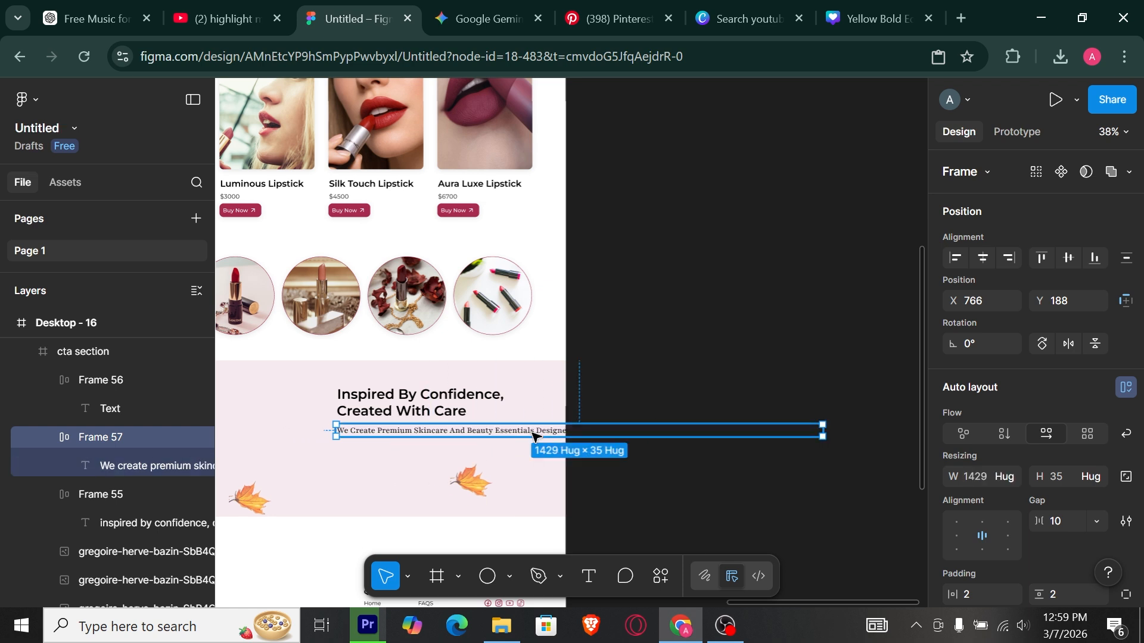
click(534, 437)
drag(827, 430, 514, 435)
click(590, 442)
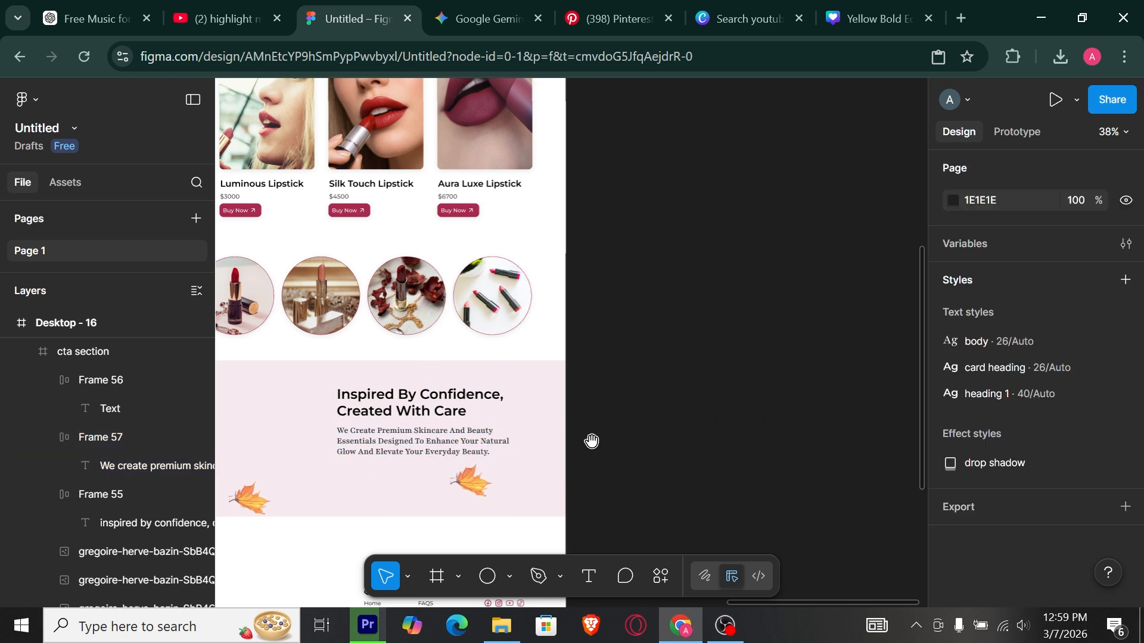
Wrap the CTA heading and paragraph frames together in a vertical auto layout with a gap of 8
scroll(590, 442, up, 5)
click(426, 455)
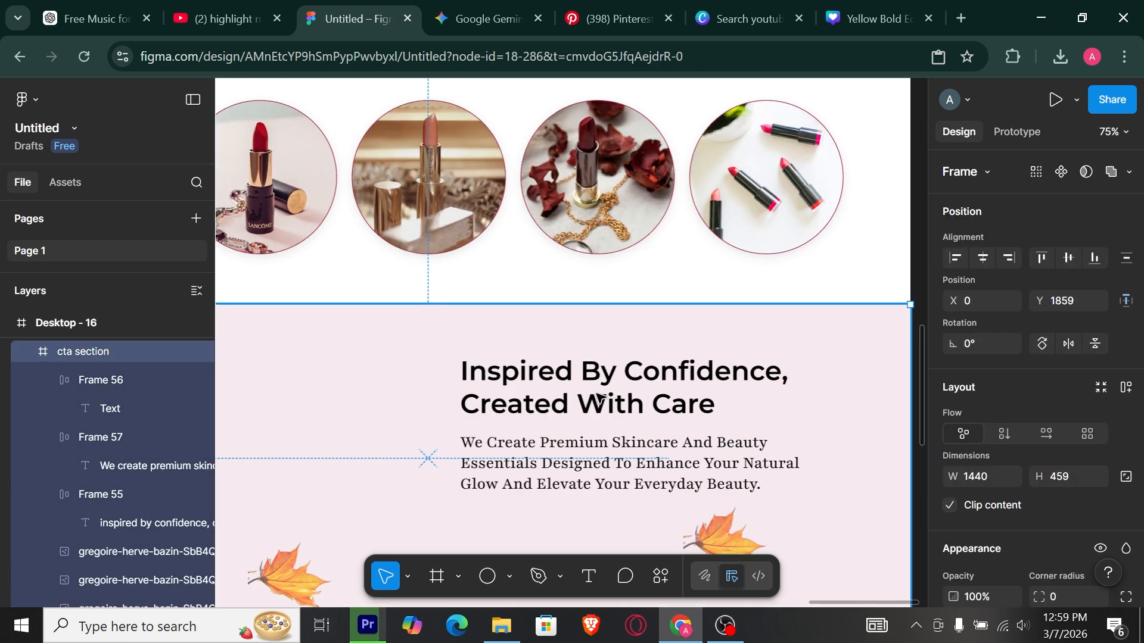
click(585, 407)
click(629, 448)
shift+click(596, 387)
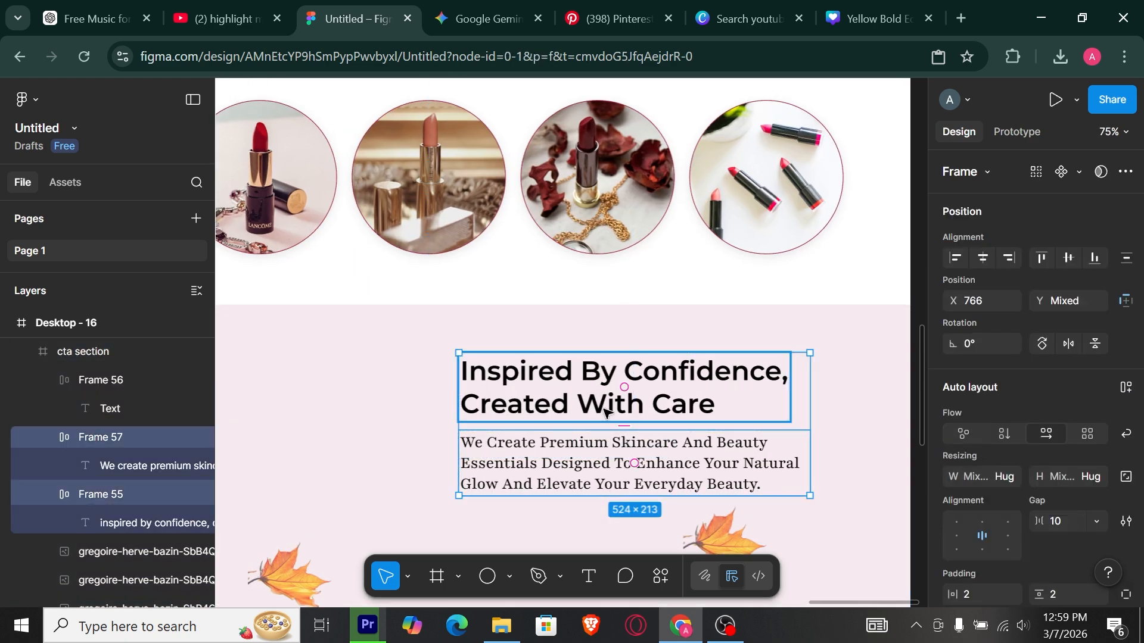
key(shift+a)
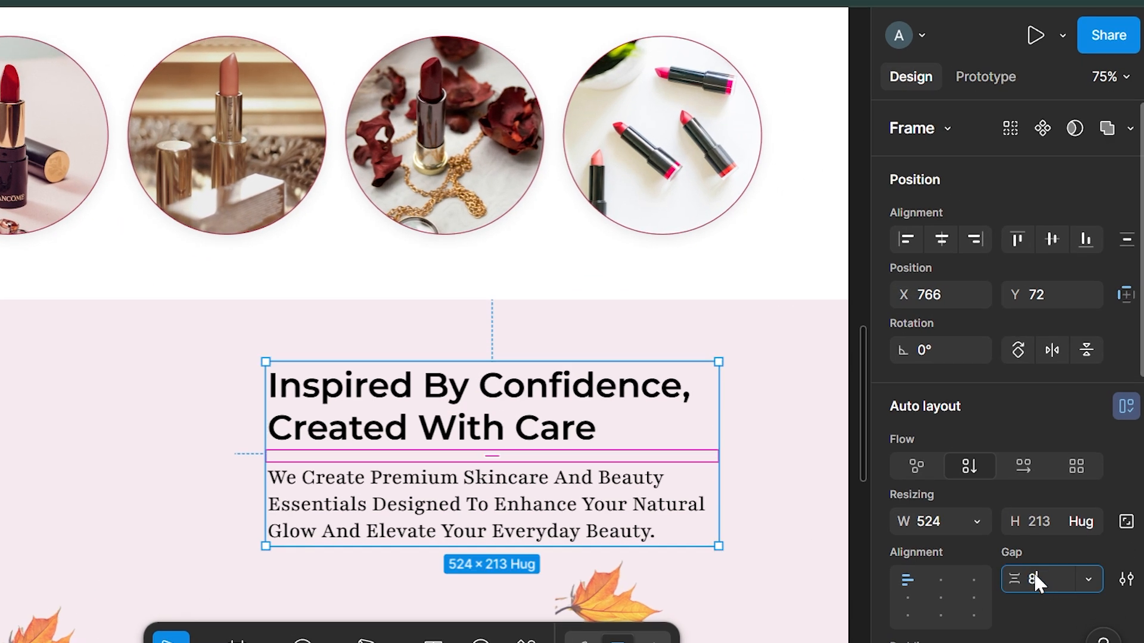
text(8)
key(Return)
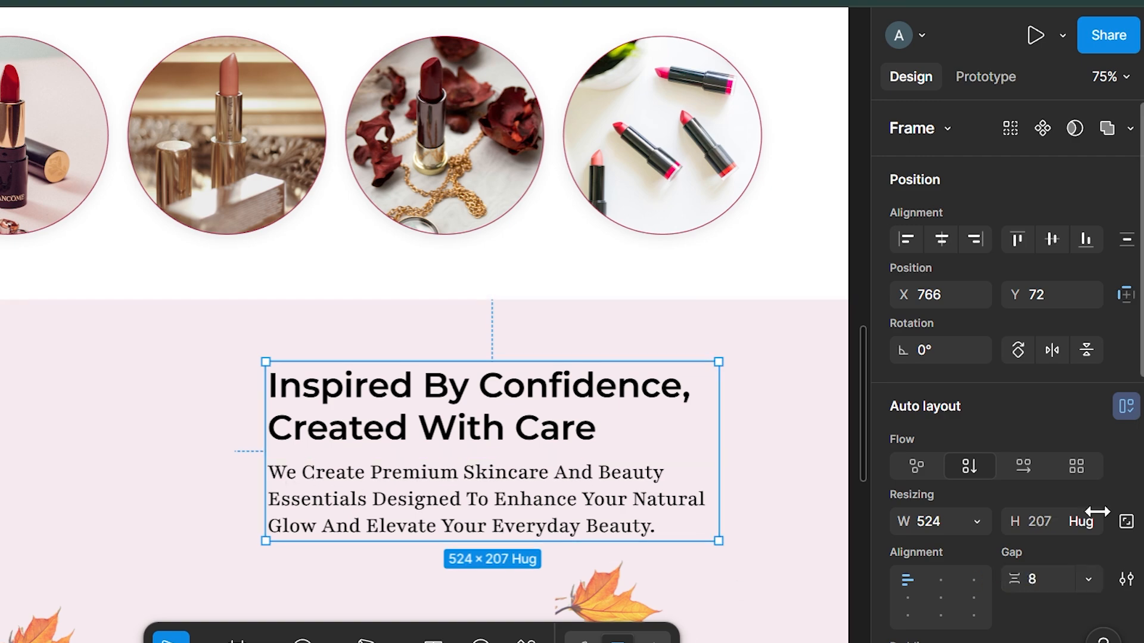
Set the gap between the CTA heading and paragraph to 4
click(1045, 580)
text(4)
key(Return)
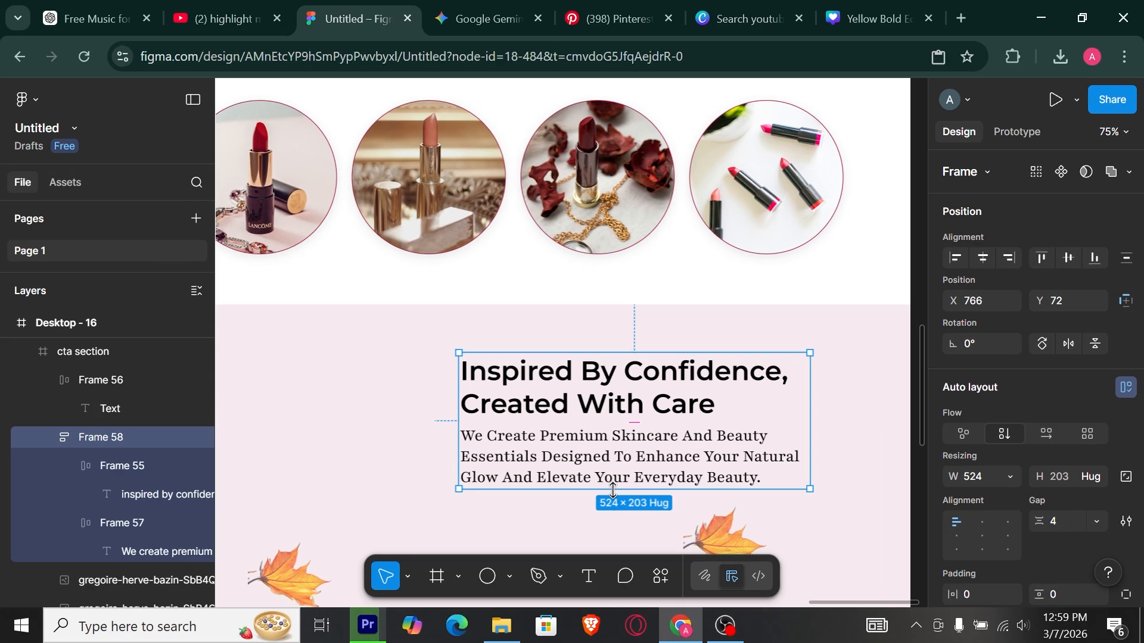
click(467, 564)
Duplicate the "Explore Collection" button from the hero section to just below the CTA paragraph
scroll(466, 565, down, 3)
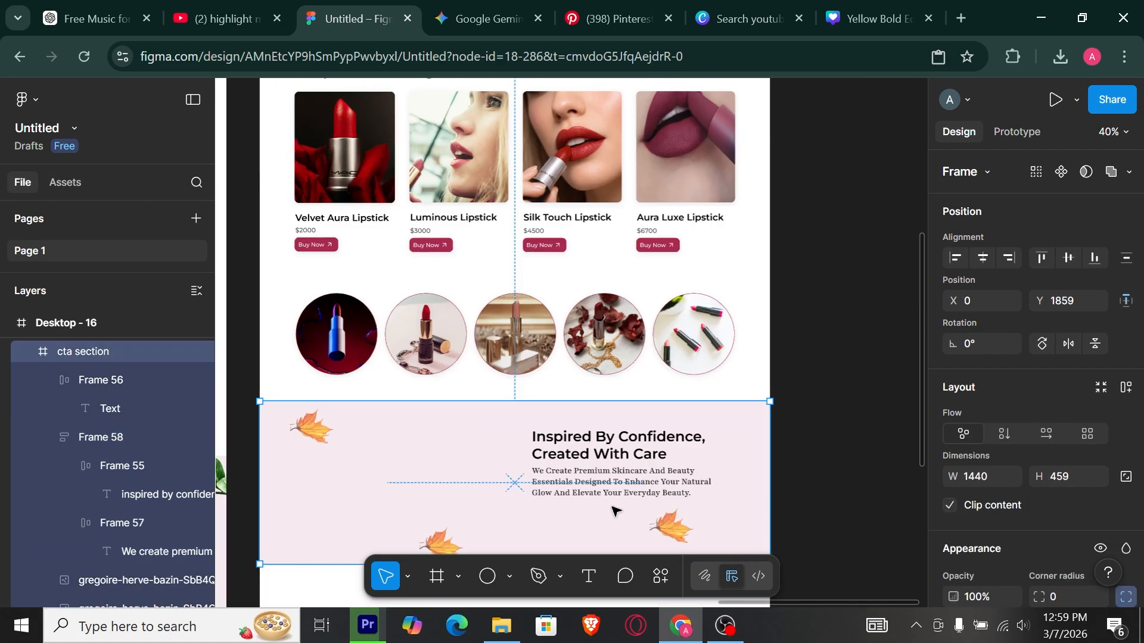
scroll(466, 565, up, 5)
scroll(536, 399, up, 1)
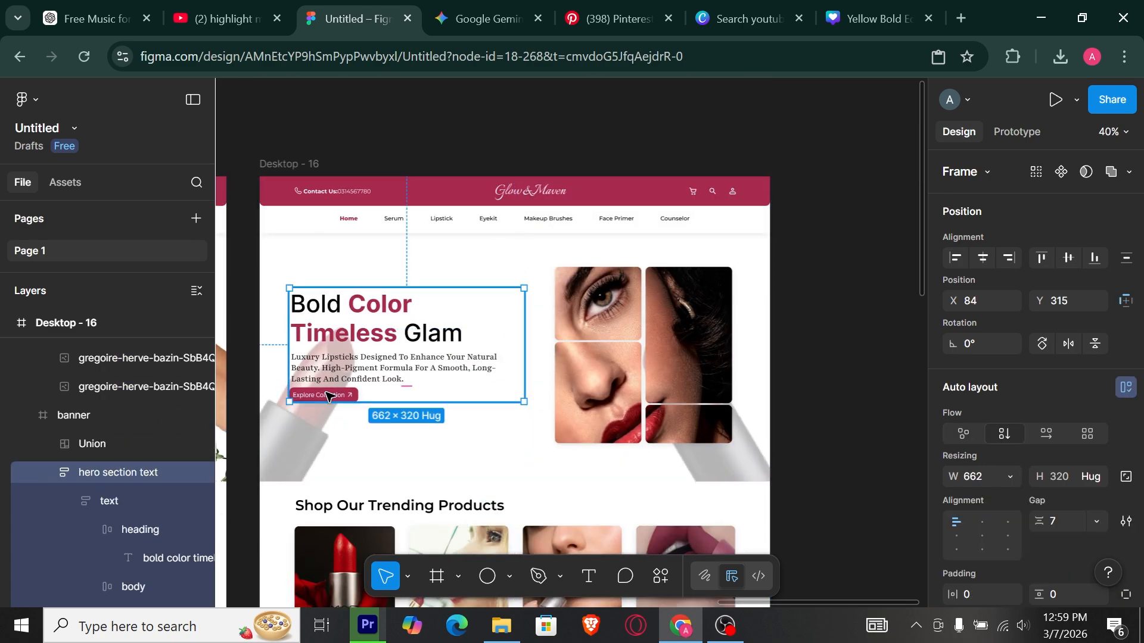
double_click(328, 396)
scroll(324, 326, down, 5)
drag(328, 396, 609, 503)
Change the copied CTA button's label to "Explore Our Story"
scroll(575, 494, up, 8)
key(Return)
key(Return)
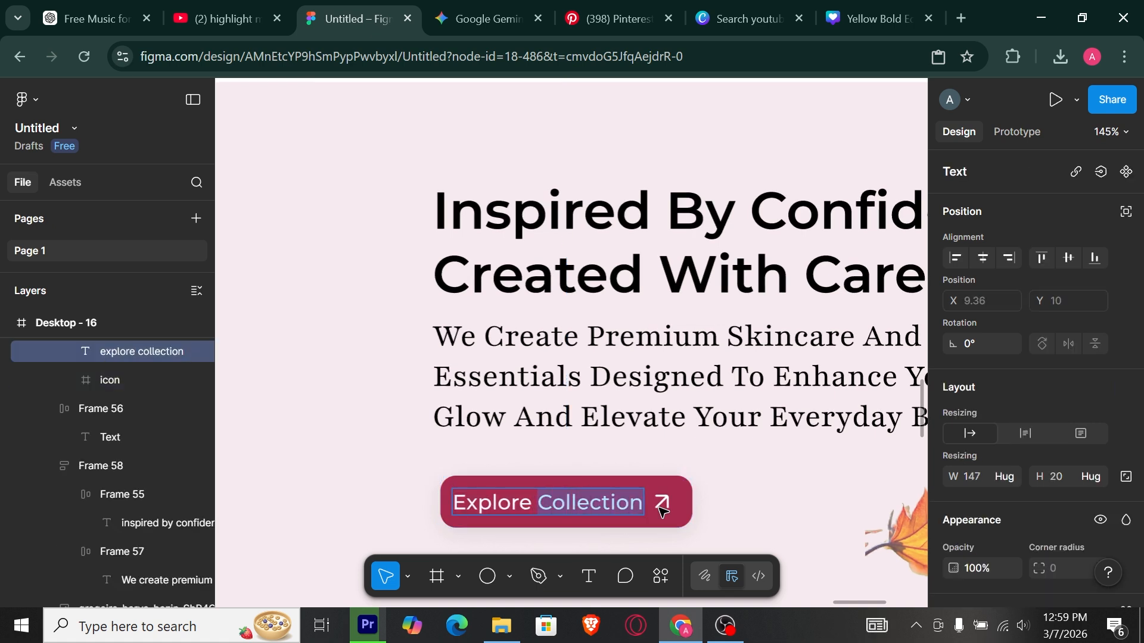
text(Our Story)
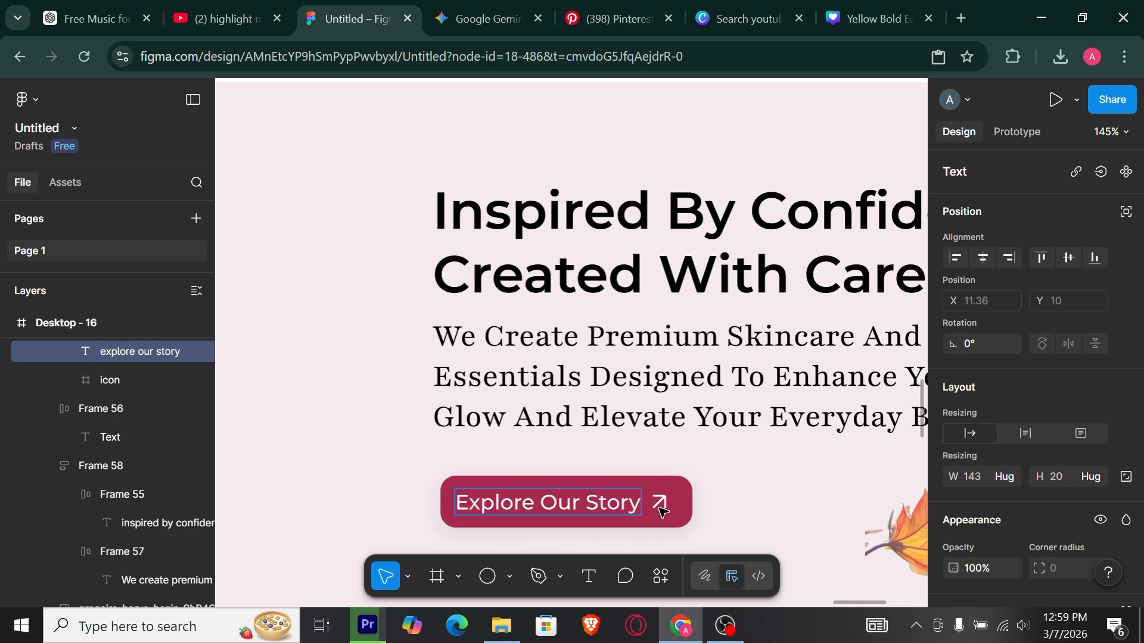
key(Escape)
click(709, 532)
ctrl+scroll(709, 530, down, 3)
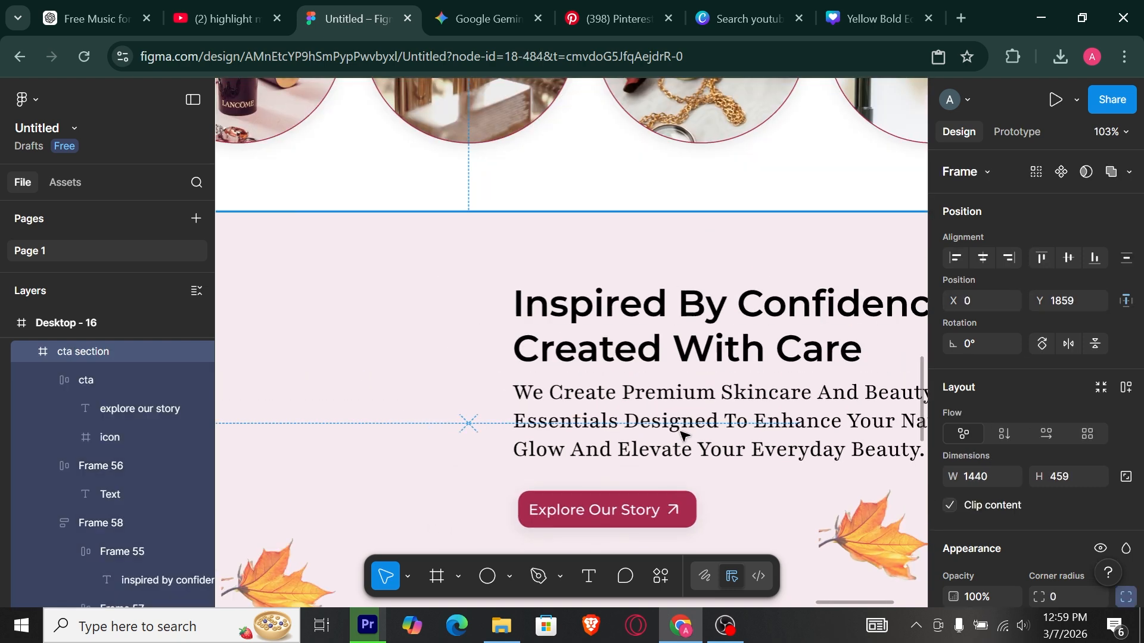
Wrap the CTA text group and the "Explore Our Story" button in a vertical auto layout with a gap of 14
click(671, 508)
shift+click(648, 505)
key(shift+a)
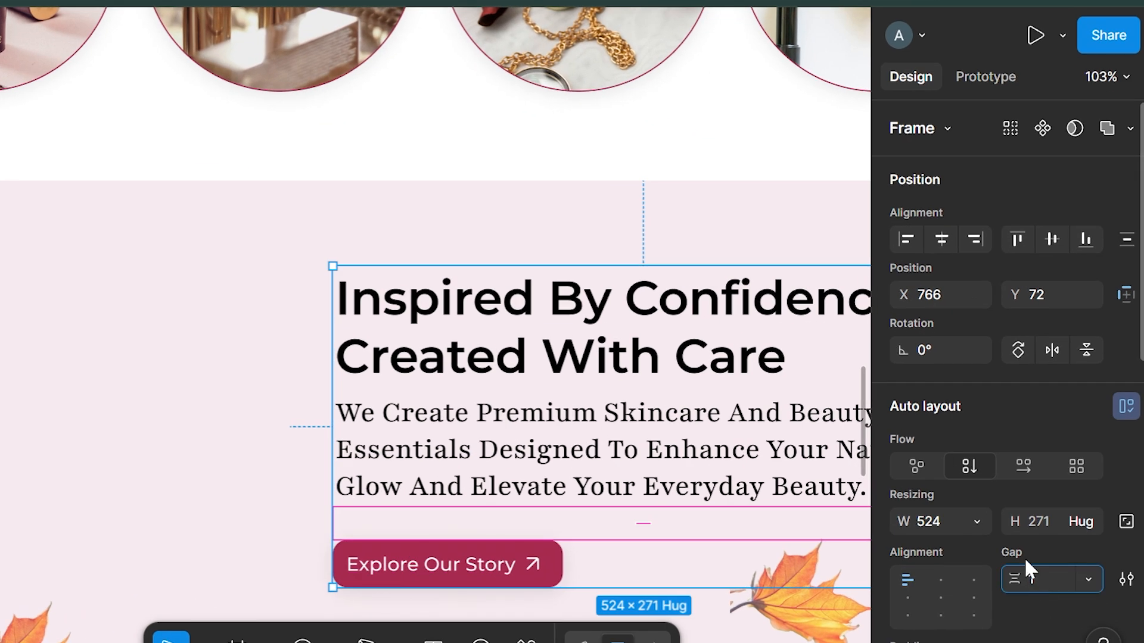
text(14)
key(Return)
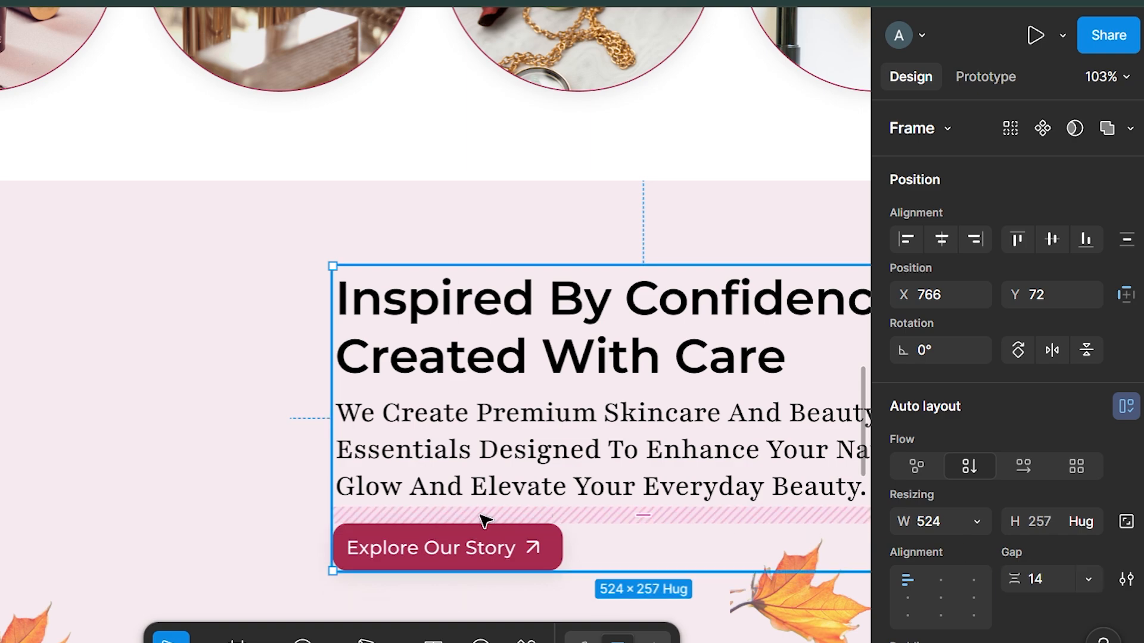
click(722, 621)
ctrl+scroll(723, 619, down, 5)
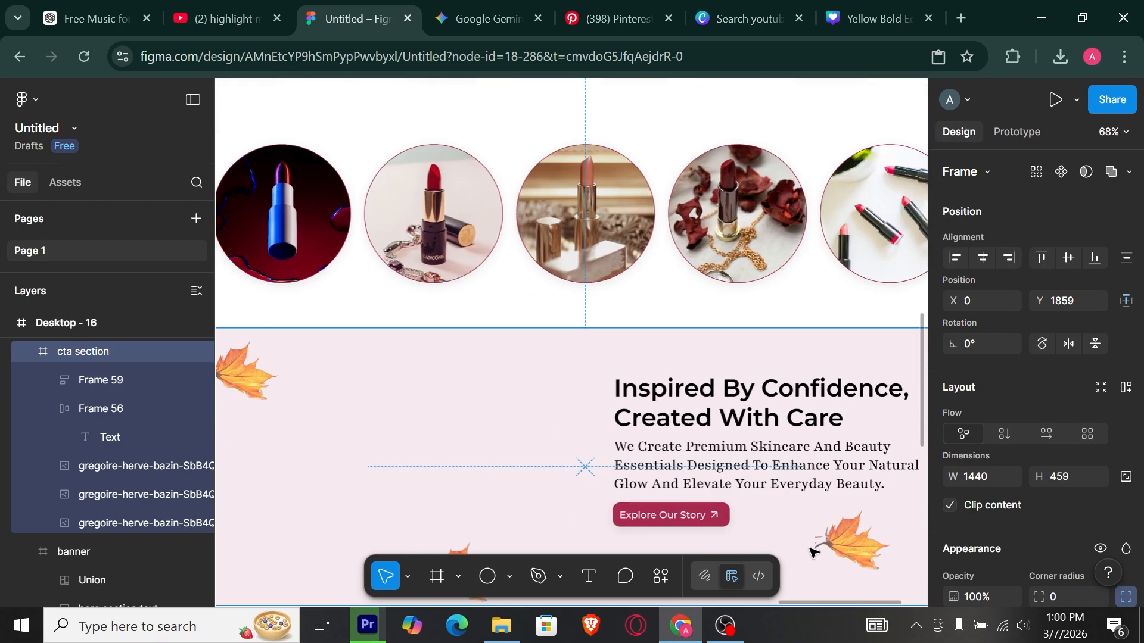
Draw a rectangle about 371 × 376 px in the empty left part of the CTA section, beside the text
drag(742, 636, 713, 515)
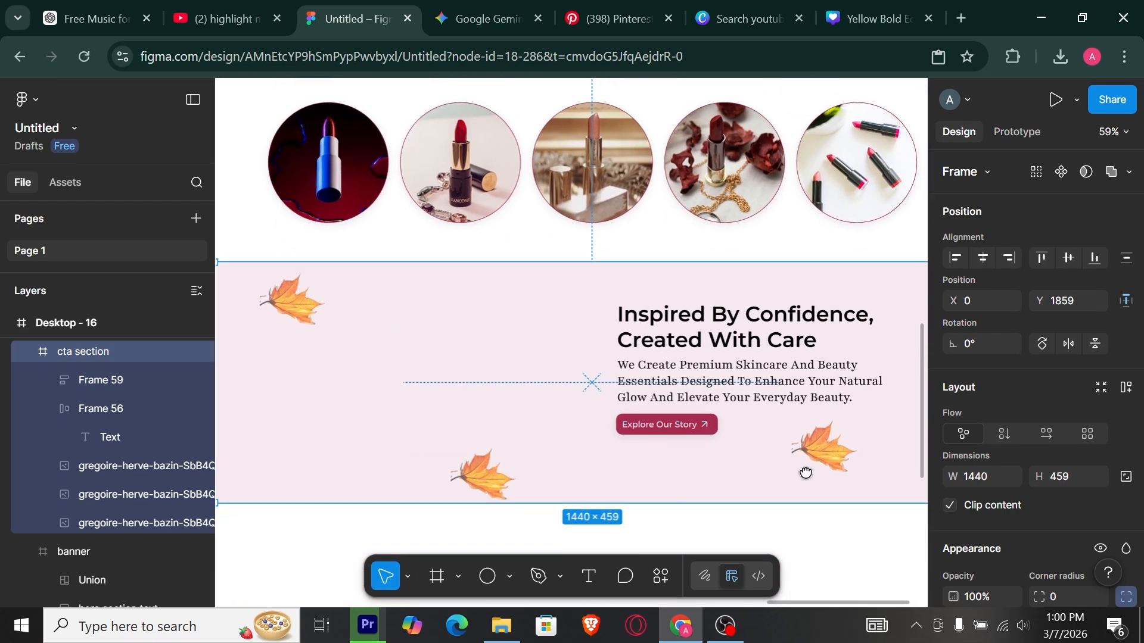
drag(805, 473, 800, 451)
click(718, 345)
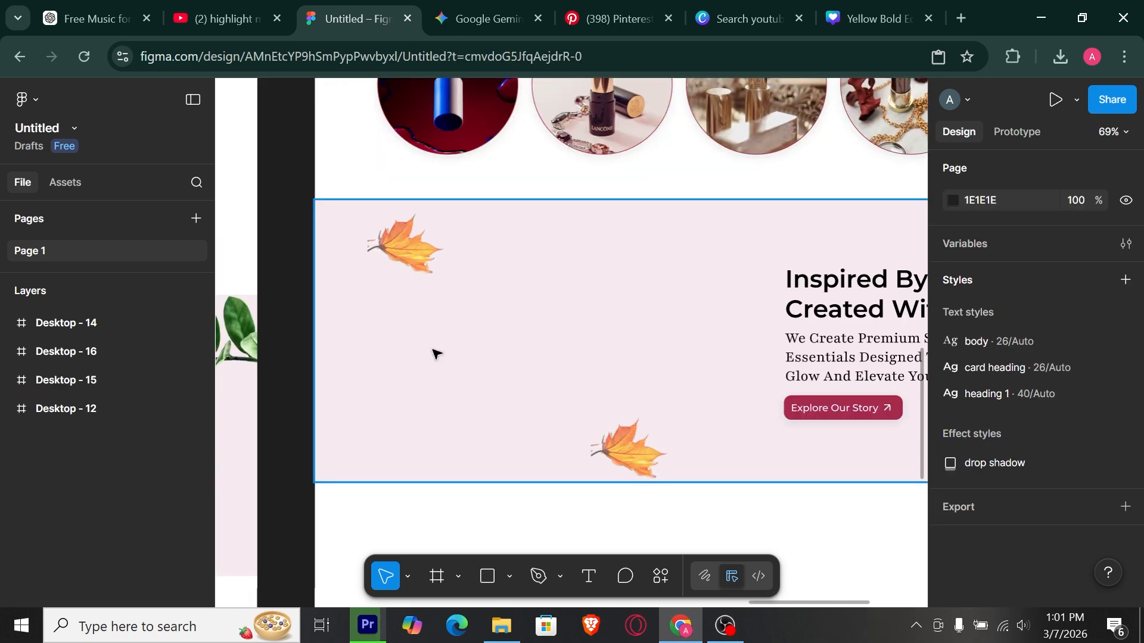
key(r)
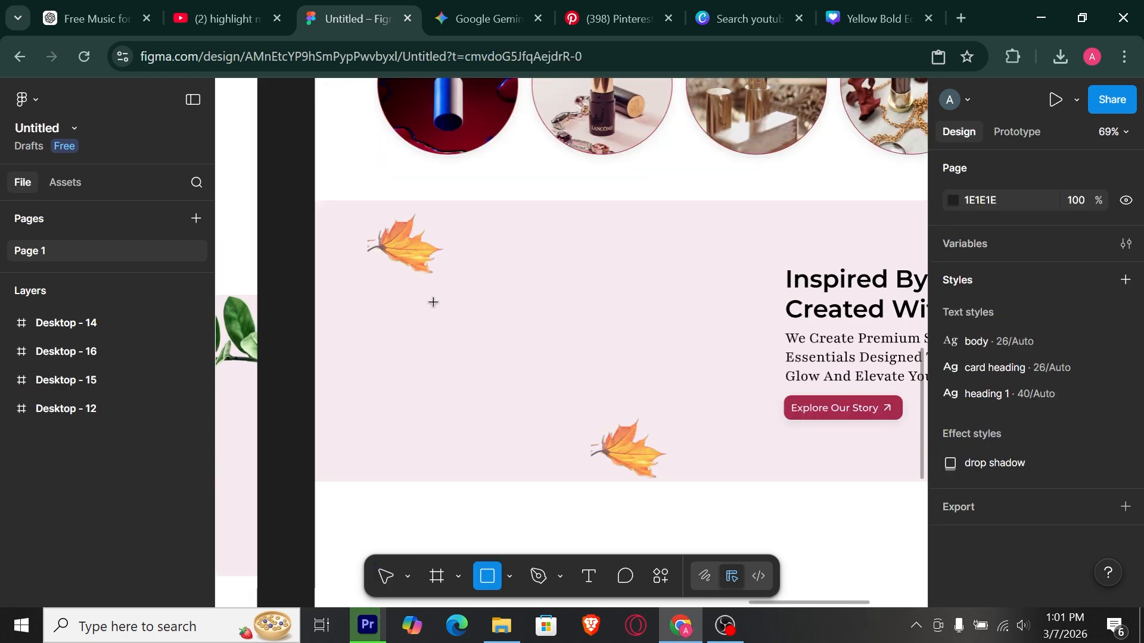
drag(395, 263, 607, 472)
drag(483, 265, 483, 242)
drag(618, 313, 634, 312)
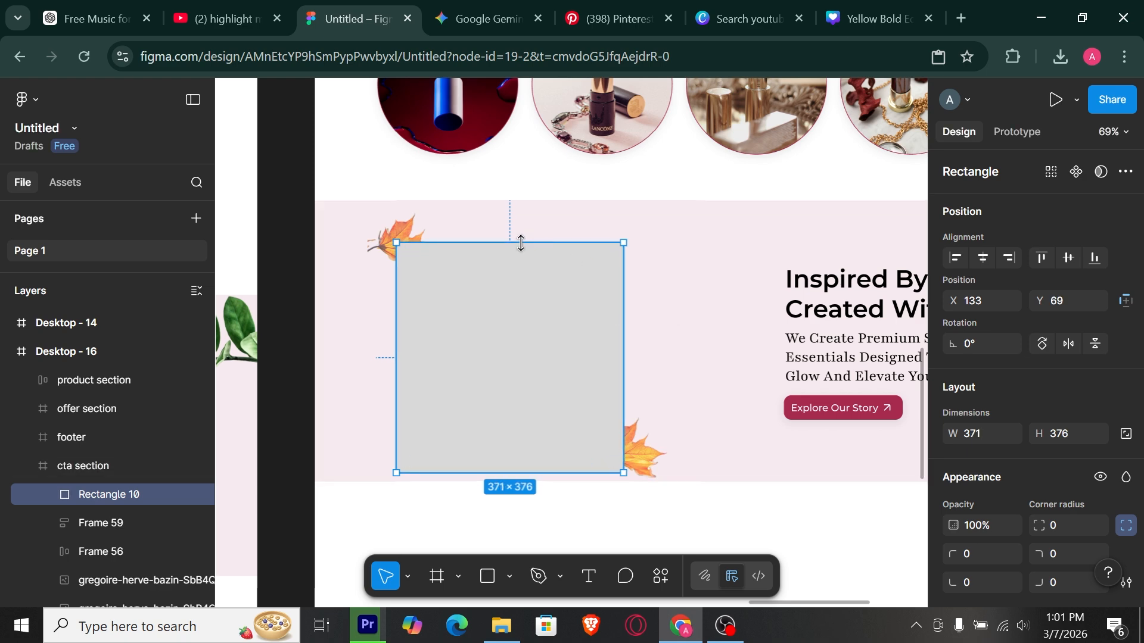
Resize the CTA rectangle to about 371 × 382 at X 101, Y 48, and set both upper corner radii to 200
drag(521, 243, 521, 239)
drag(524, 284, 504, 274)
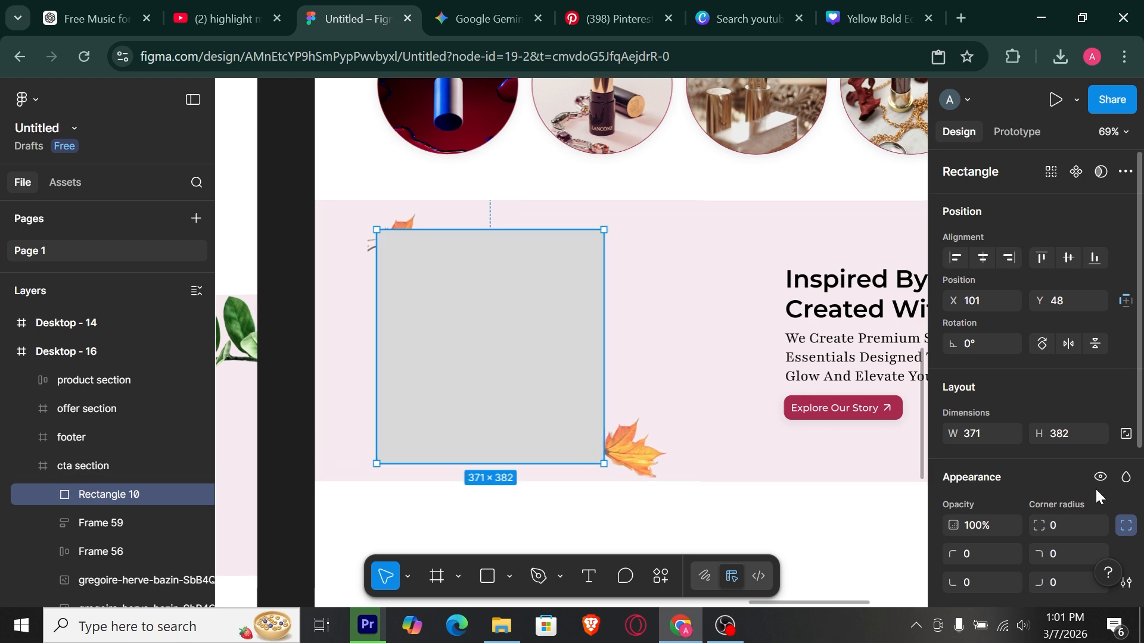
scroll(1100, 497, down, 2)
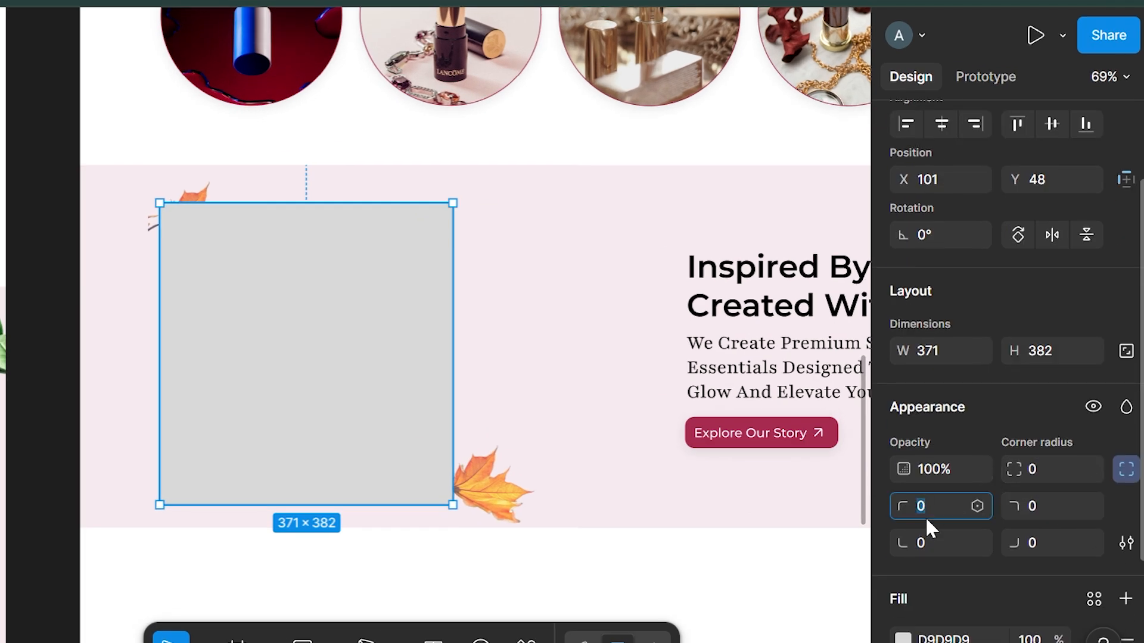
click(925, 517)
text(200)
click(1039, 504)
text(200)
key(Return)
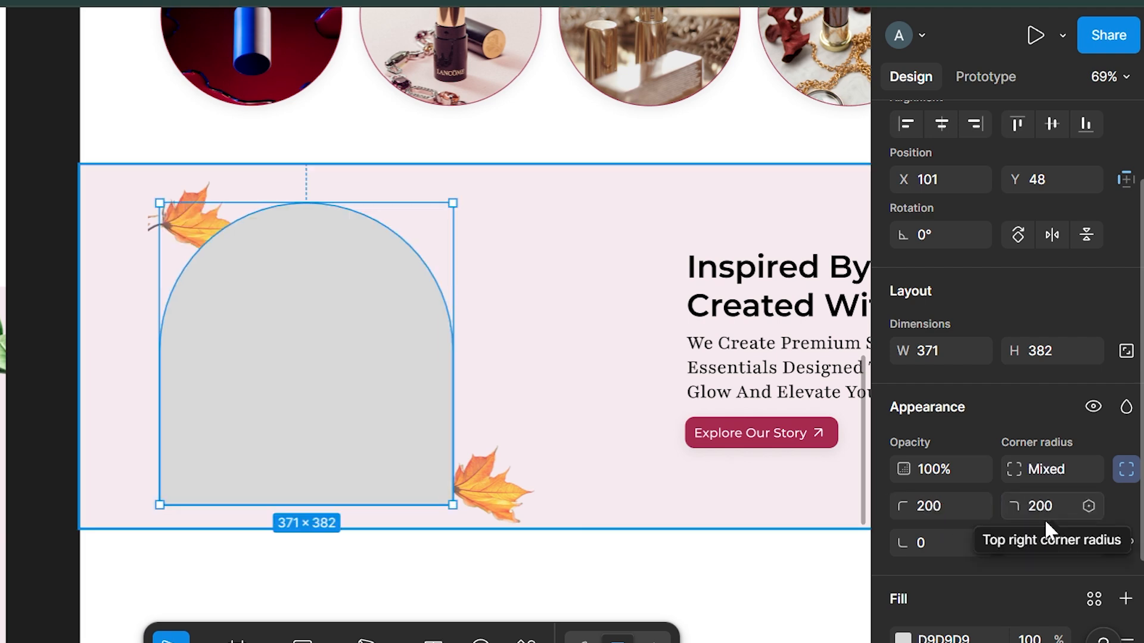
Give the arched rectangle a stroke and remove its grey fill
scroll(1045, 519, down, 3)
click(1125, 581)
click(1120, 525)
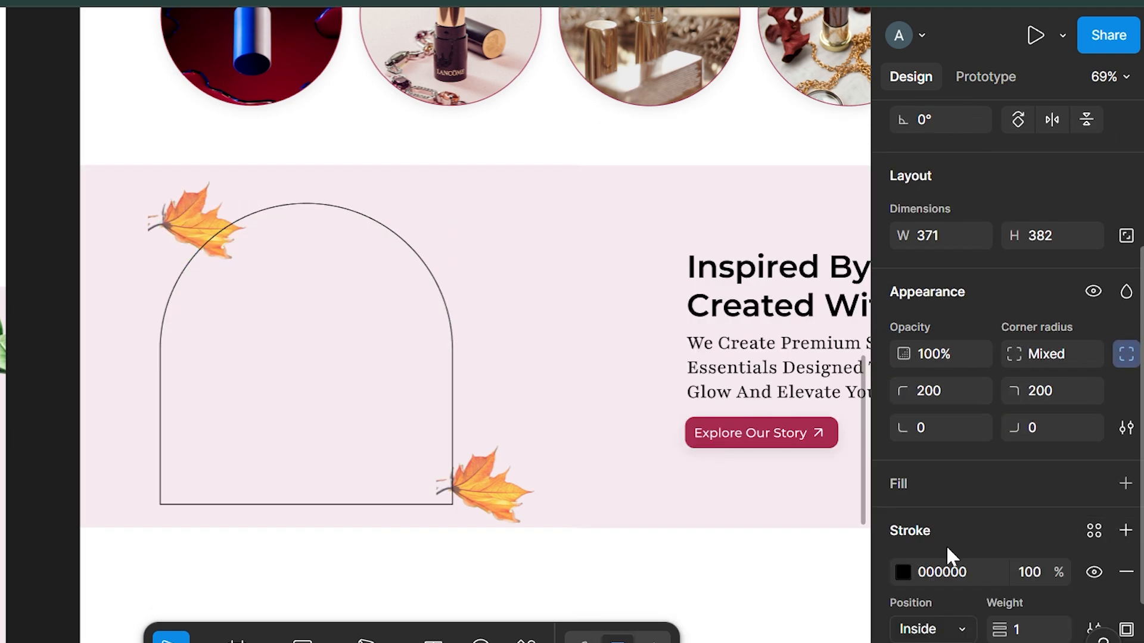
Change the arch's stroke to a linear gradient with its first stop coloured A82A50 and placed at about 43%
click(903, 573)
click(652, 194)
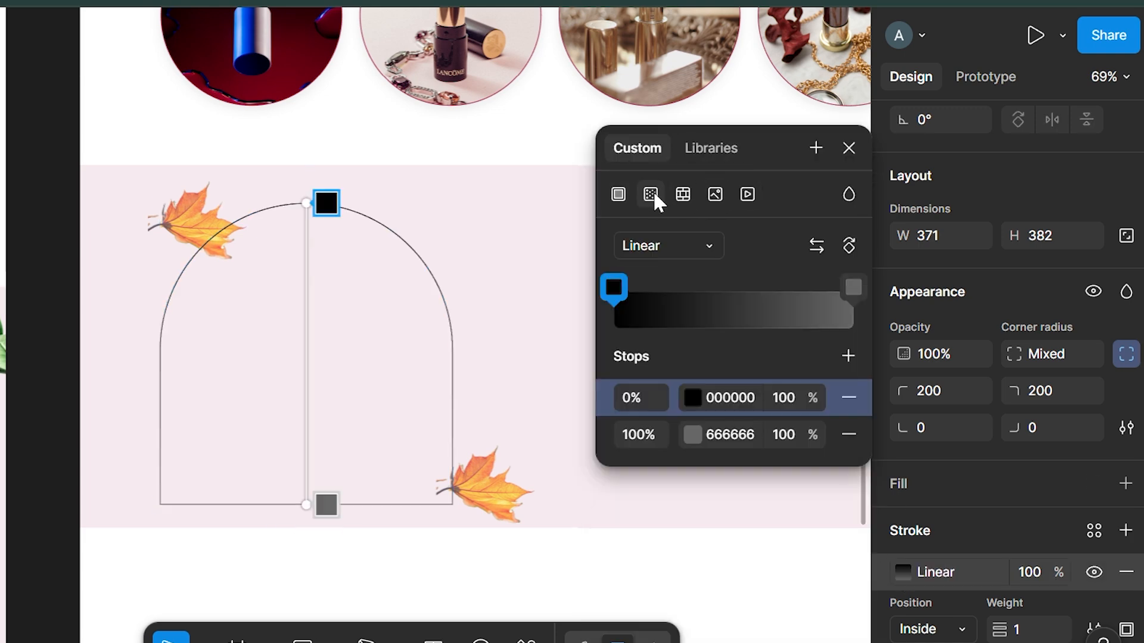
click(614, 288)
click(429, 614)
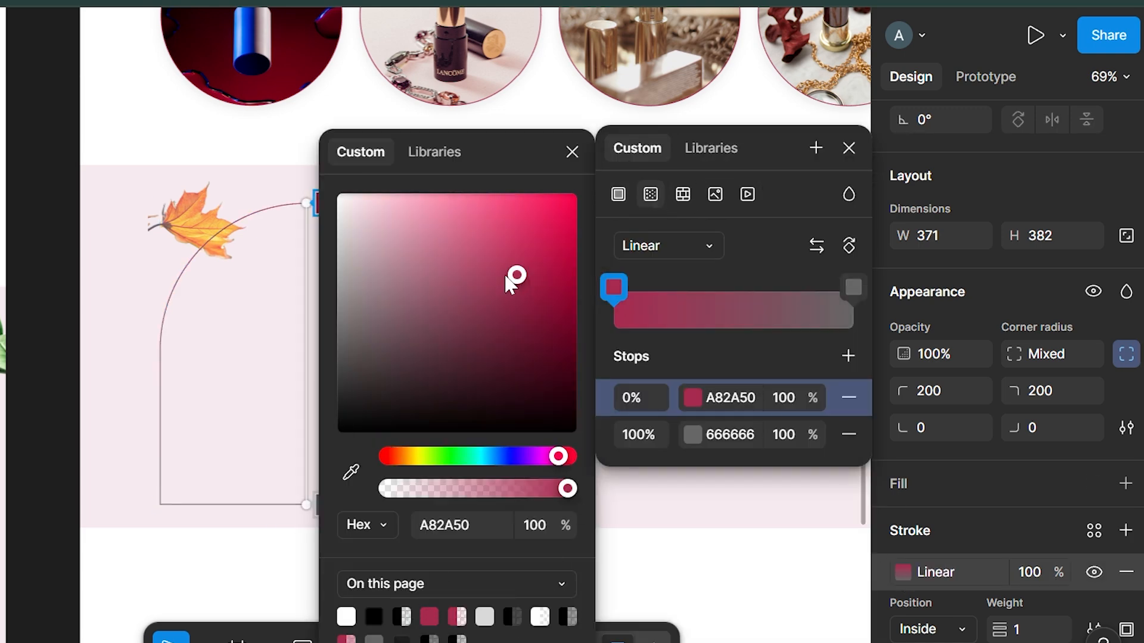
drag(628, 288, 723, 288)
Set the stroke gradient's 100% stop to light pink F8CFCF
click(853, 288)
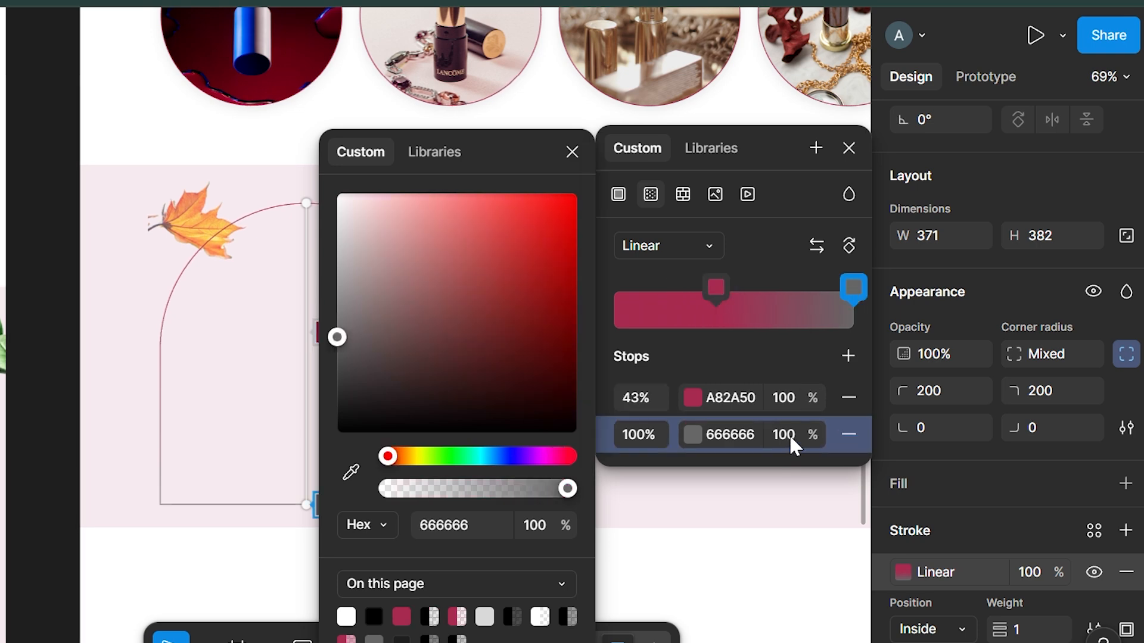
click(789, 434)
click(691, 434)
drag(391, 265, 376, 201)
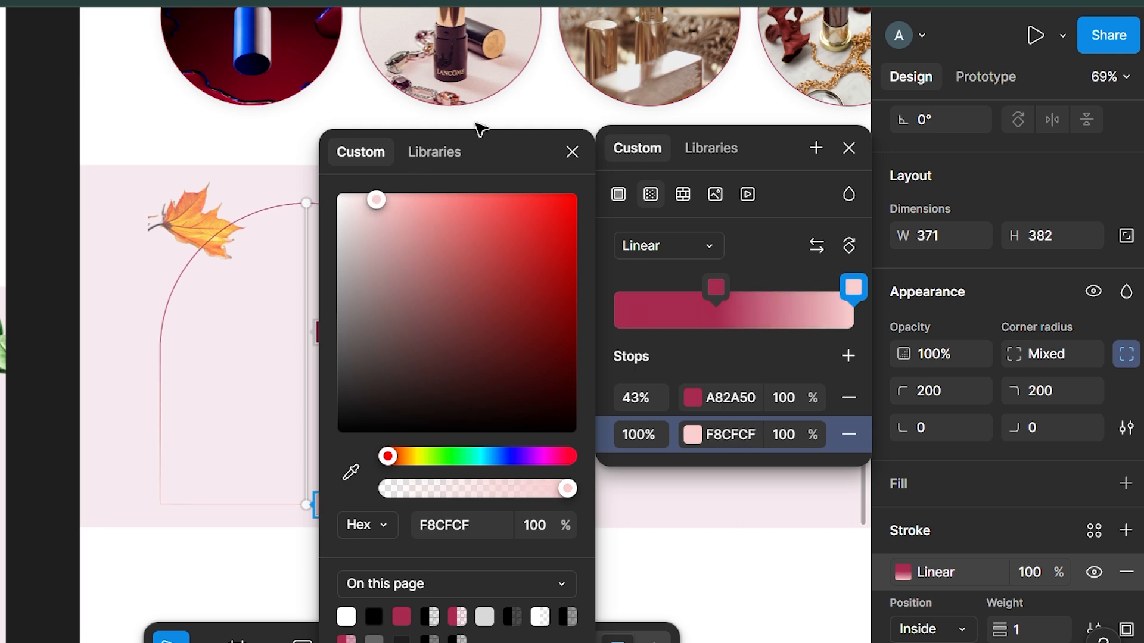
click(572, 152)
click(439, 154)
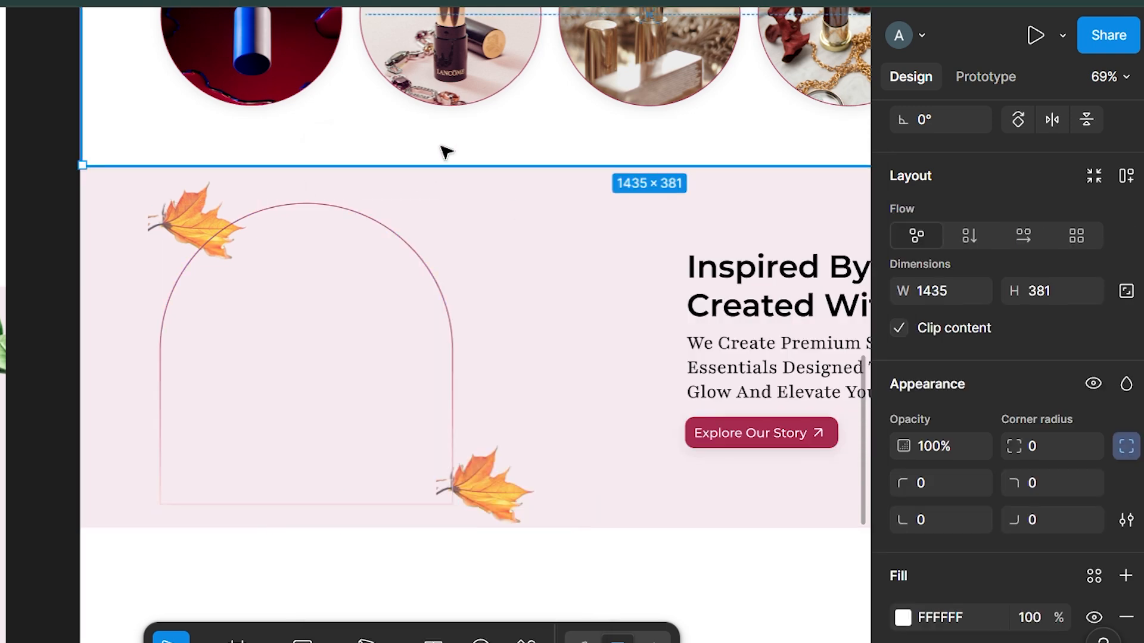
Set the arch outline's stroke weight to 2
click(417, 250)
scroll(1052, 498, down, 3)
click(1023, 510)
text(3)
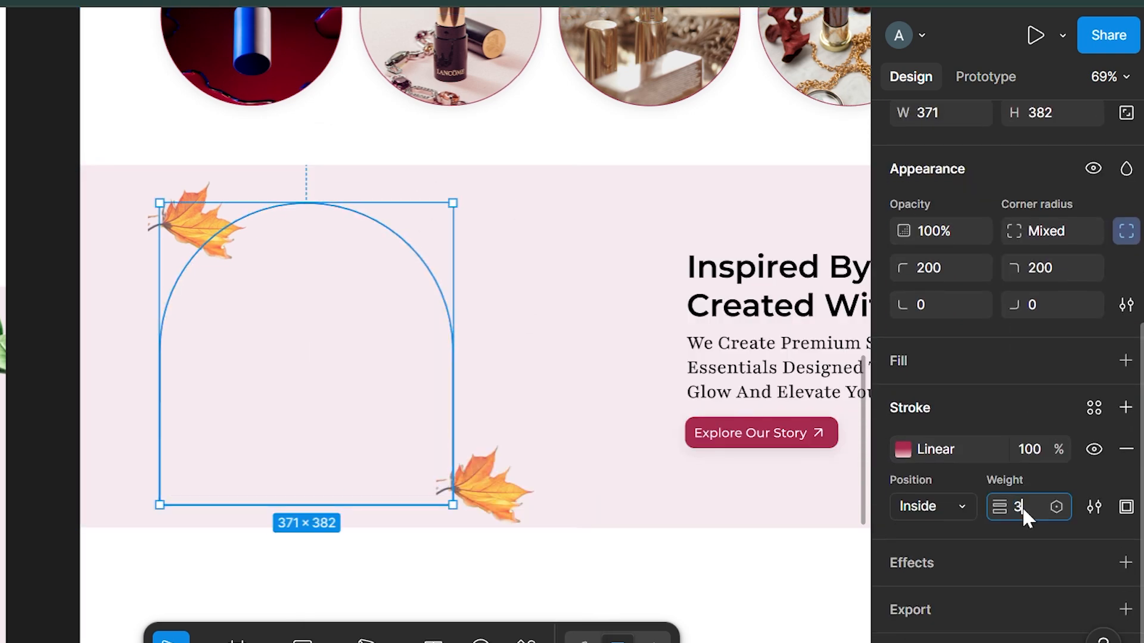
key(Return)
click(1022, 508)
text(2)
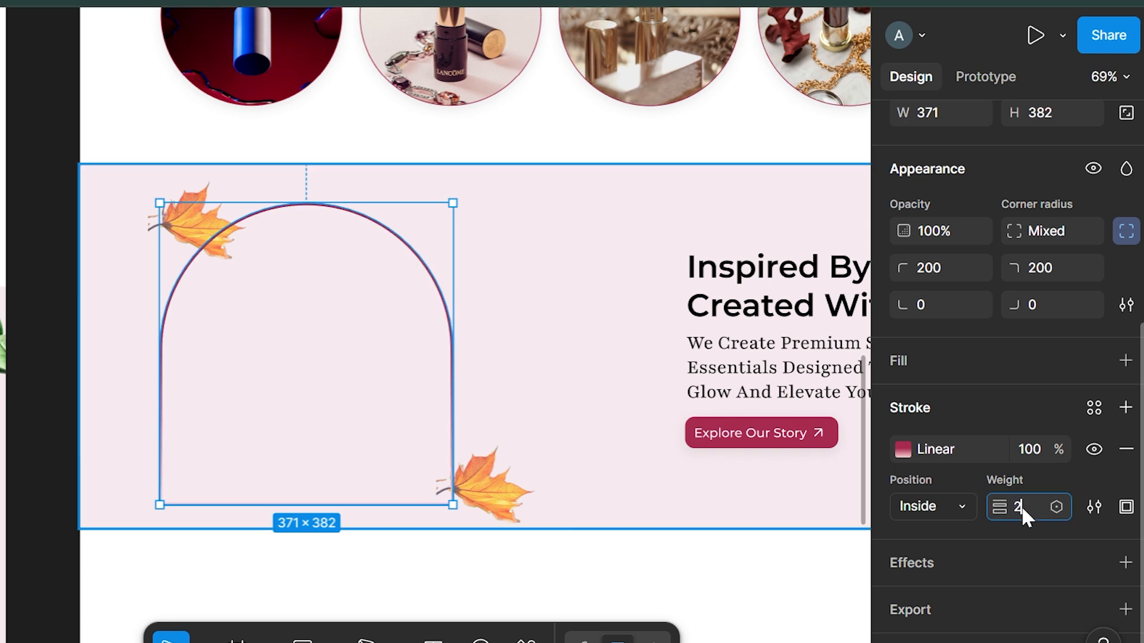
key(Return)
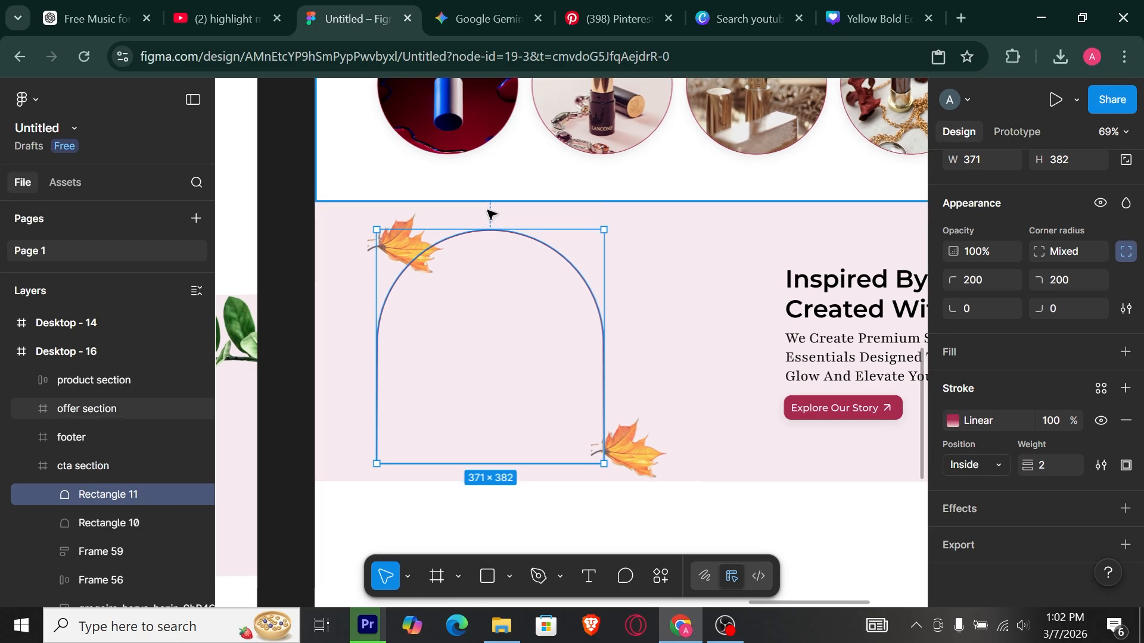
Duplicate the arch and scale the copy down to about 317 × 326, centred inside the original
drag(489, 230, 490, 298)
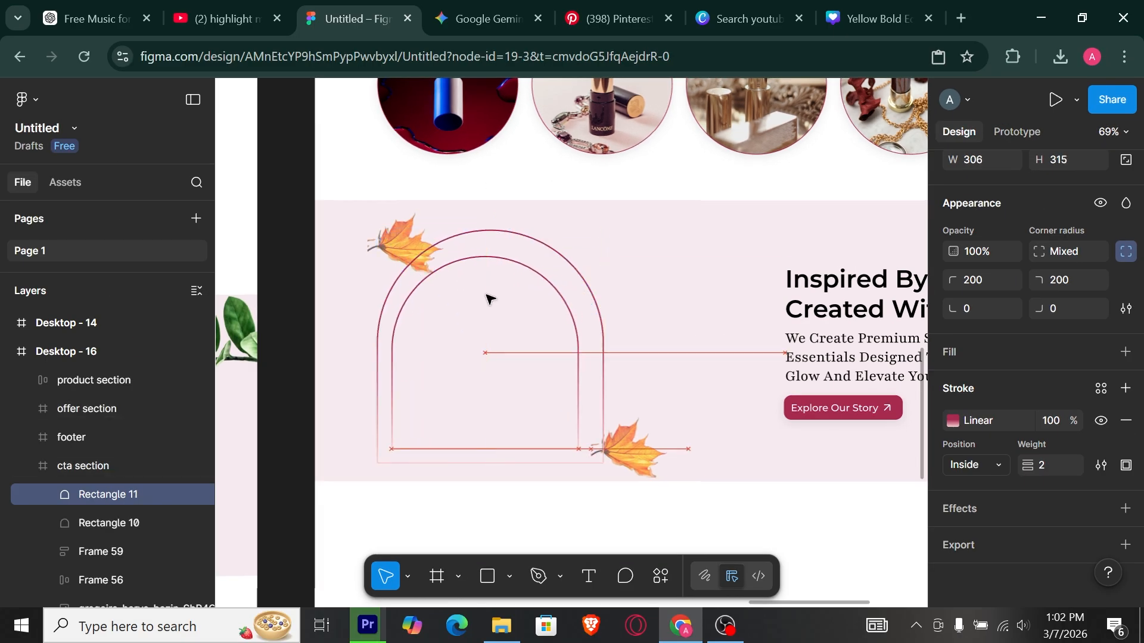
drag(584, 255, 595, 247)
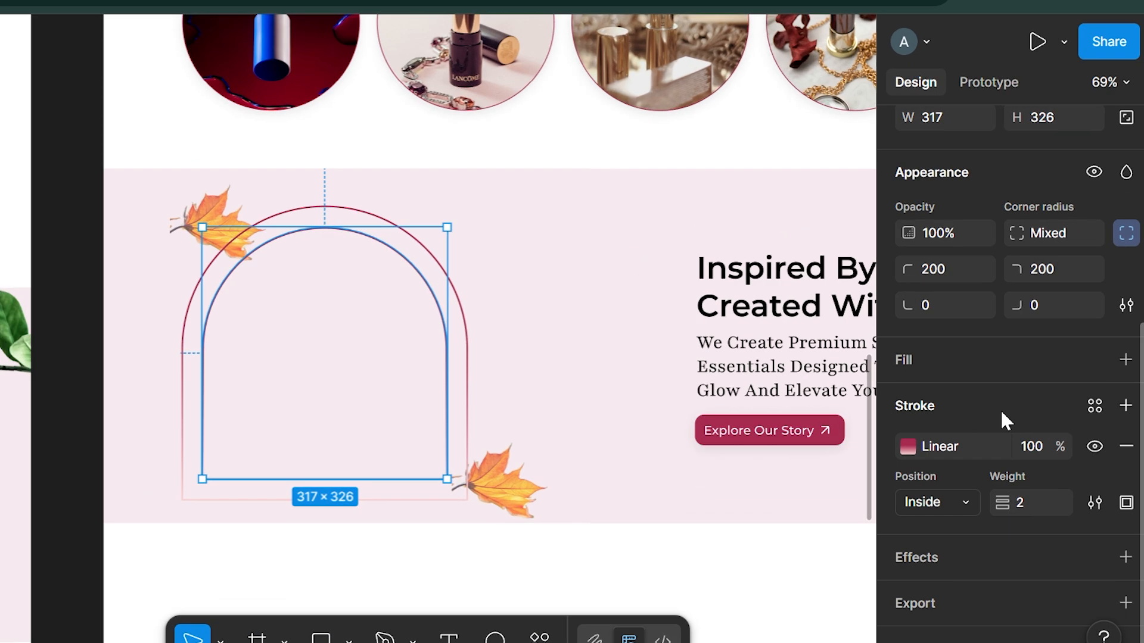
Fill the inner arch with the portrait of a dark-haired woman with red lipstick from the Downloads folder
click(1125, 352)
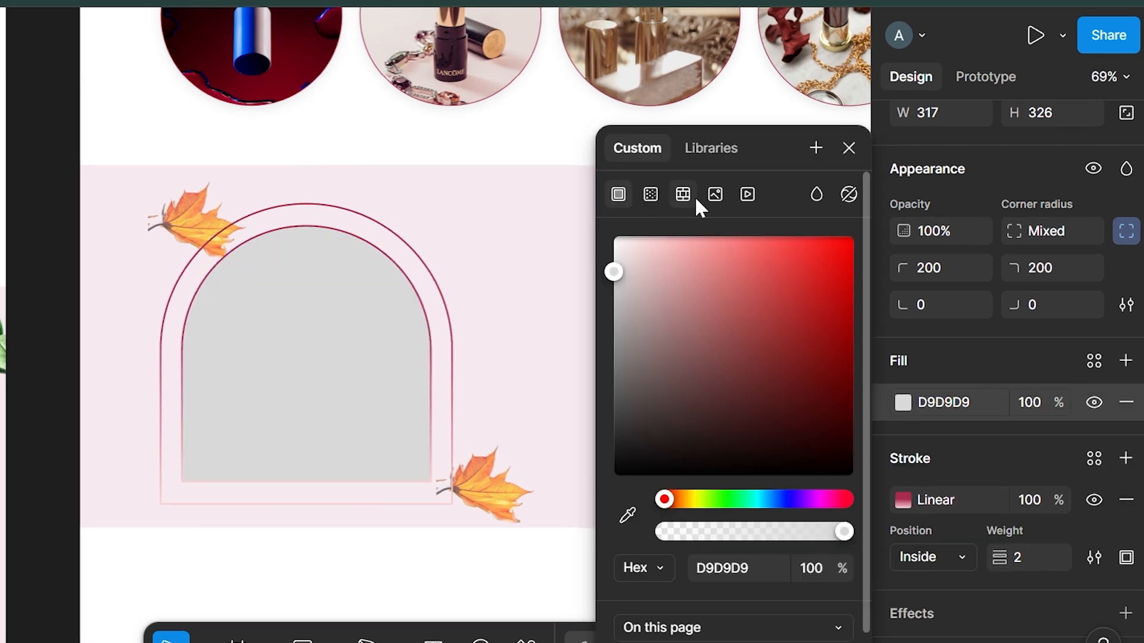
click(714, 194)
click(733, 377)
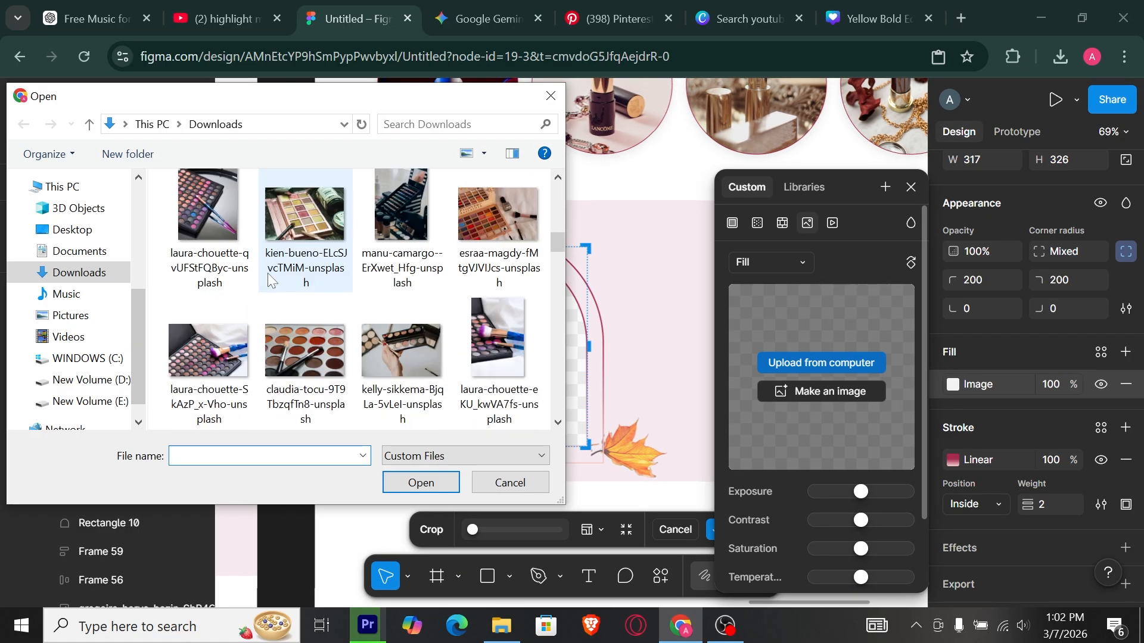
scroll(267, 273, down, 6)
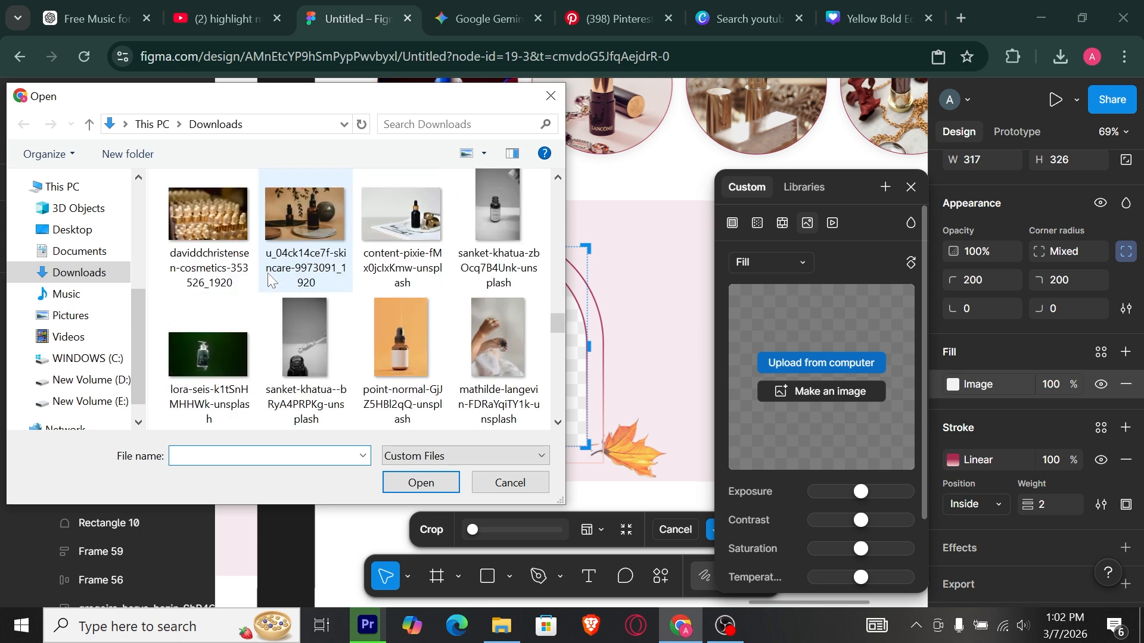
scroll(267, 273, down, 5)
scroll(271, 279, down, 8)
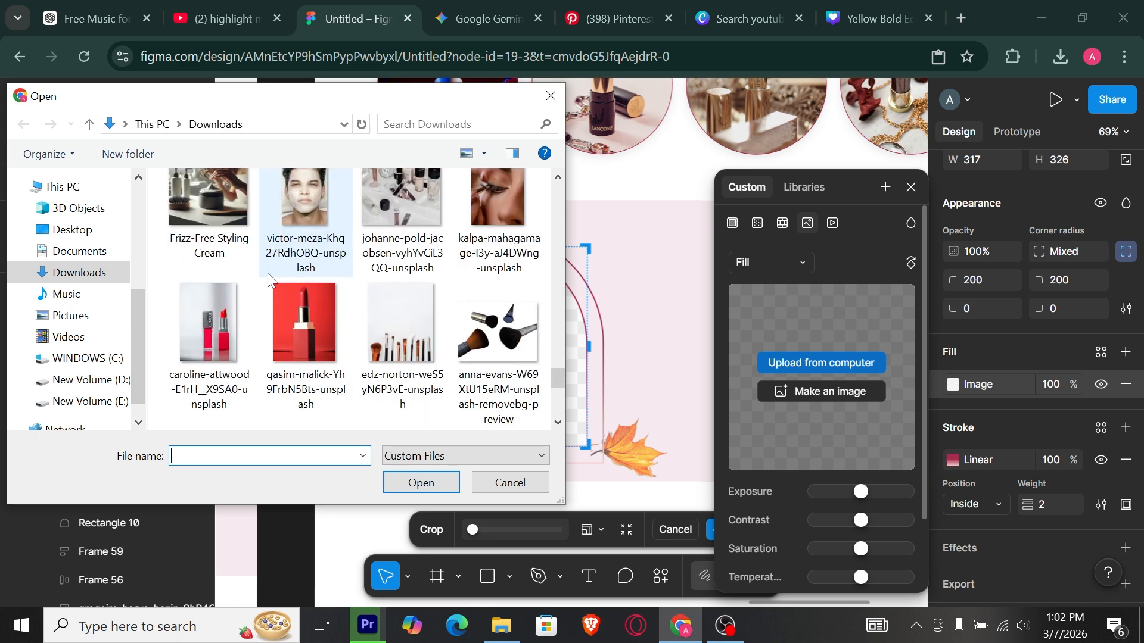
scroll(270, 280, up, 8)
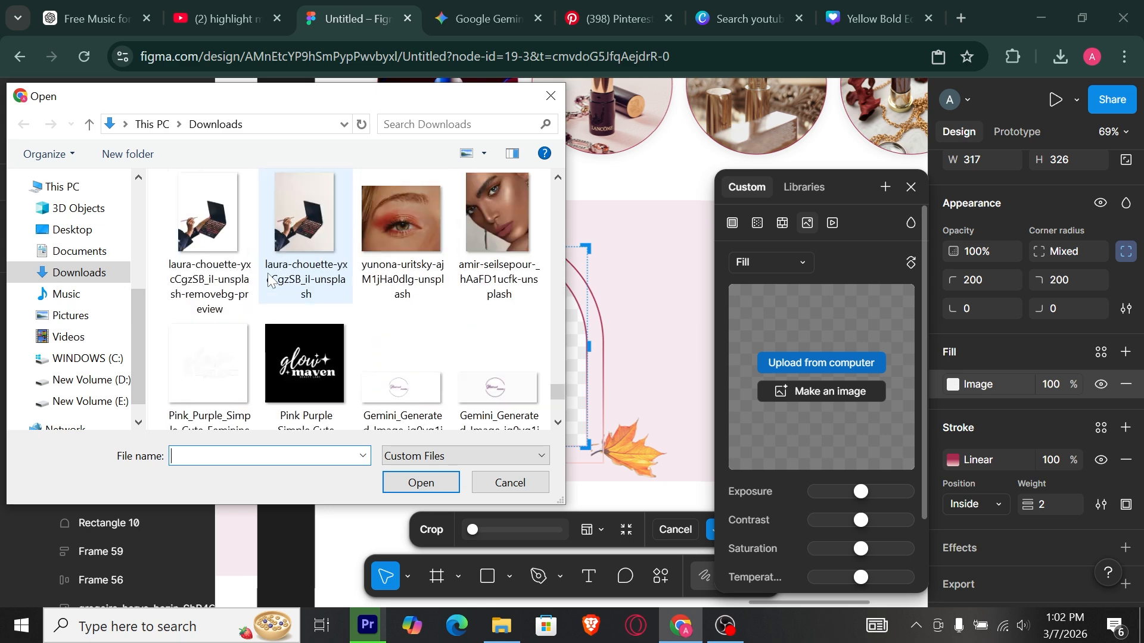
scroll(271, 280, up, 10)
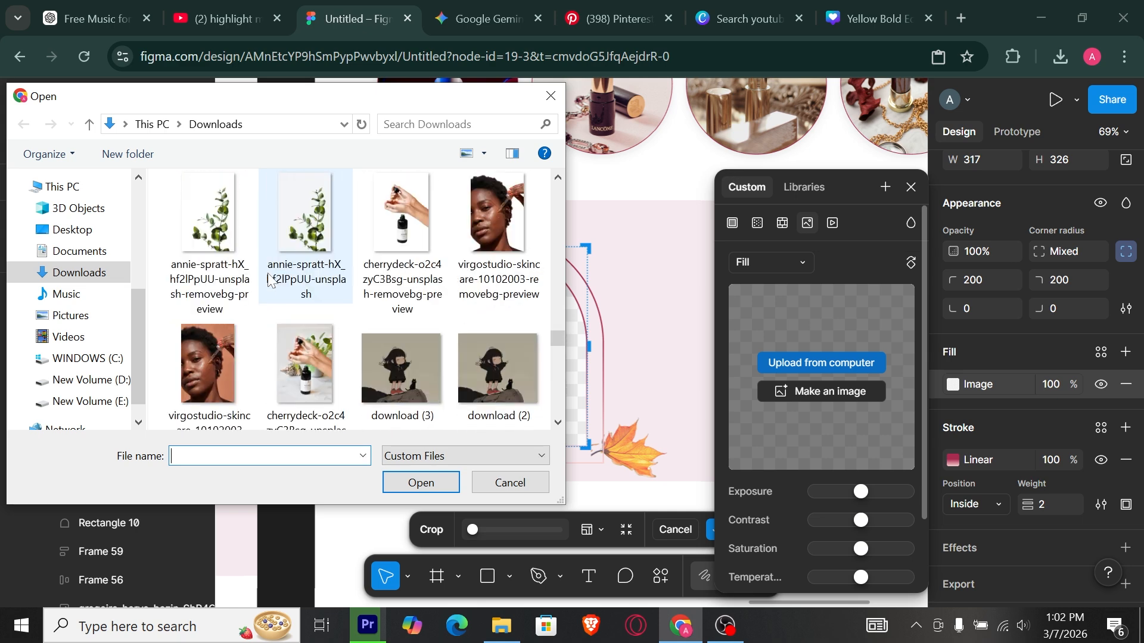
scroll(271, 280, up, 10)
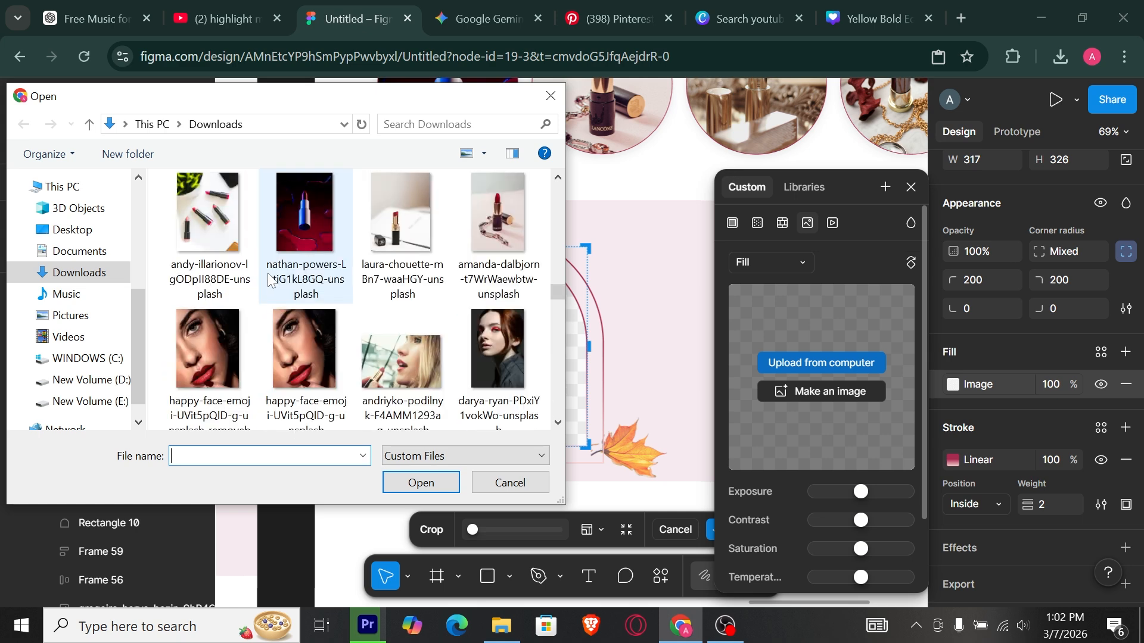
double_click(398, 360)
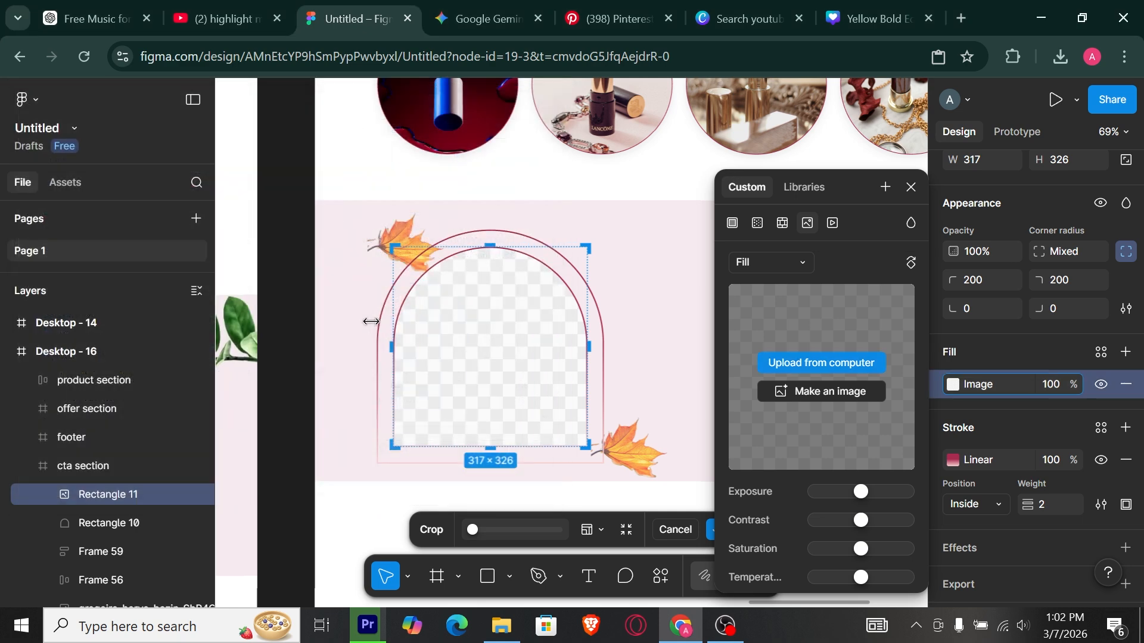
click(298, 265)
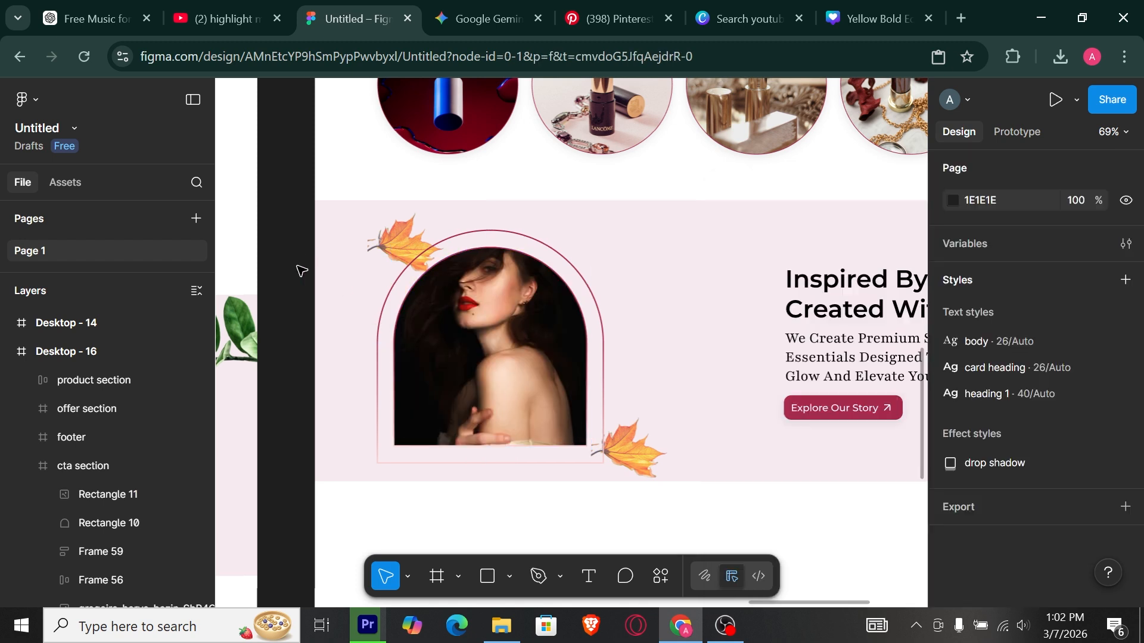
Narrow the outer arch to about 361 wide and nudge it to X 107 so it surrounds the portrait evenly
click(604, 356)
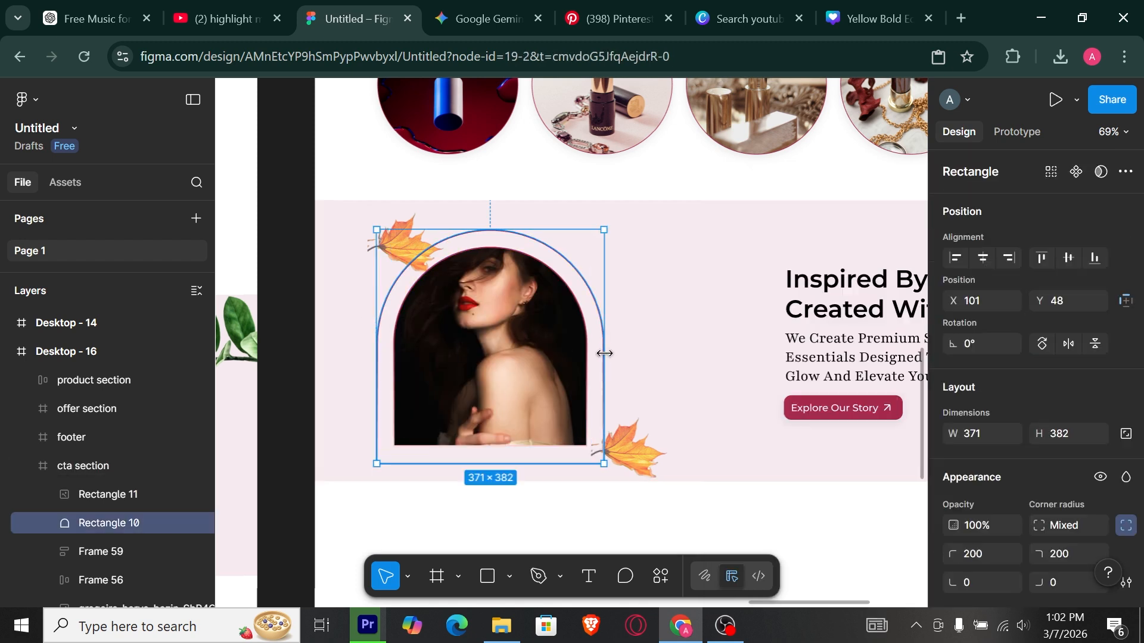
drag(604, 353, 598, 352)
key(Right)
key(Right)
key(Right)
key(Right)
key(Right)
key(Right)
key(Right)
key(Right)
key(Right)
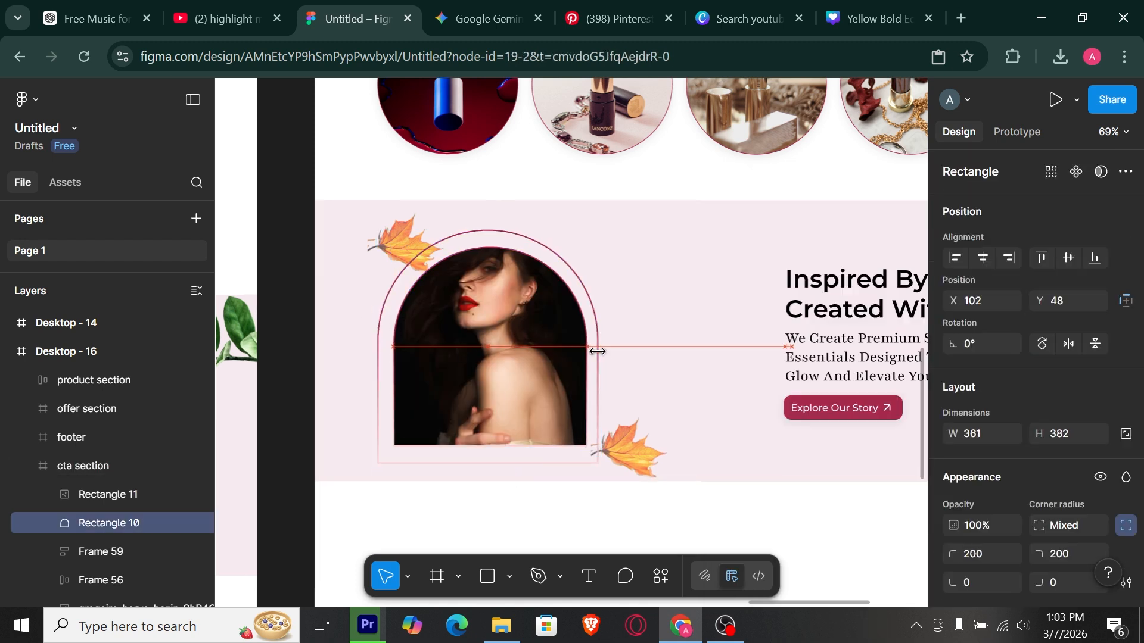
key(Left)
key(Left)
key(Left)
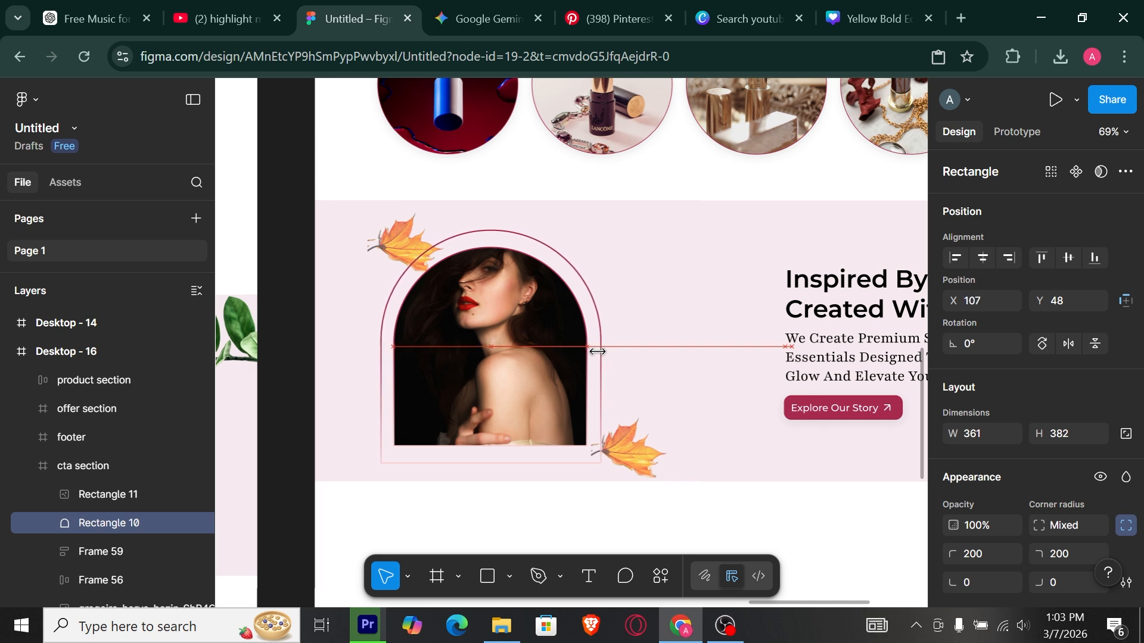
Stretch the portrait arch vertically to about 317 × 347 and align its centre with the outer arch
click(482, 443)
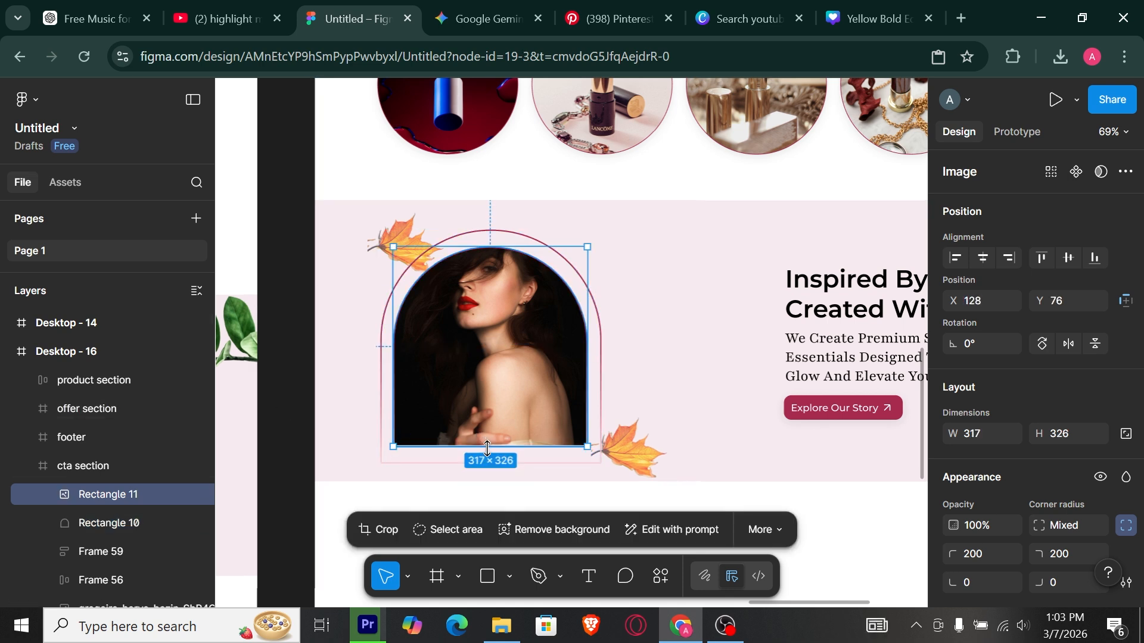
drag(488, 448, 487, 454)
drag(489, 247, 489, 241)
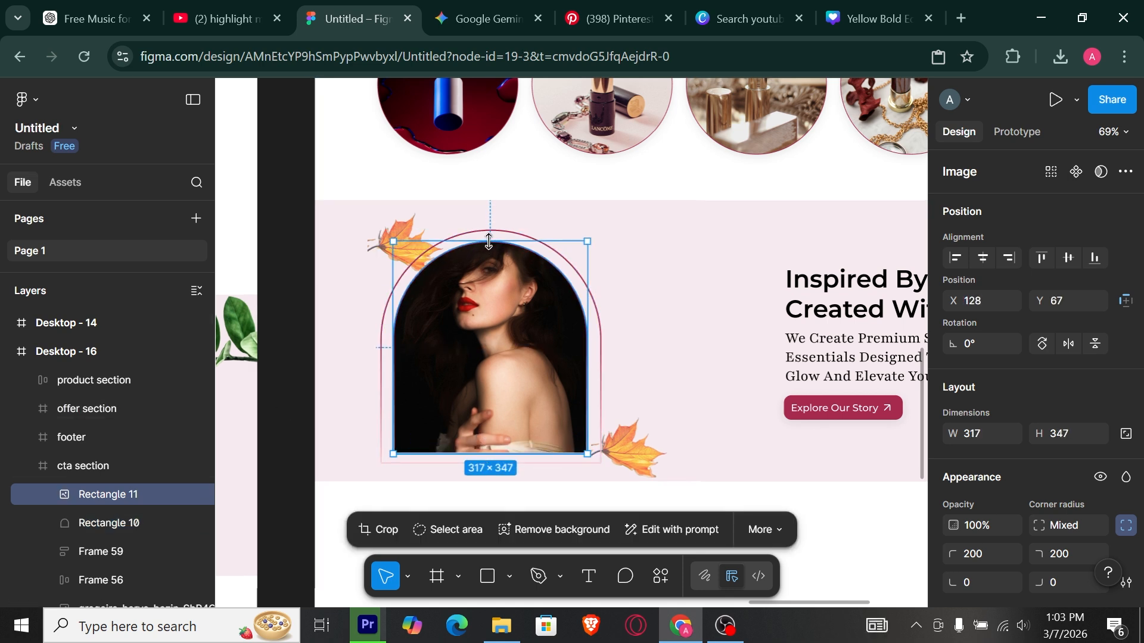
shift+click(381, 325)
click(1069, 257)
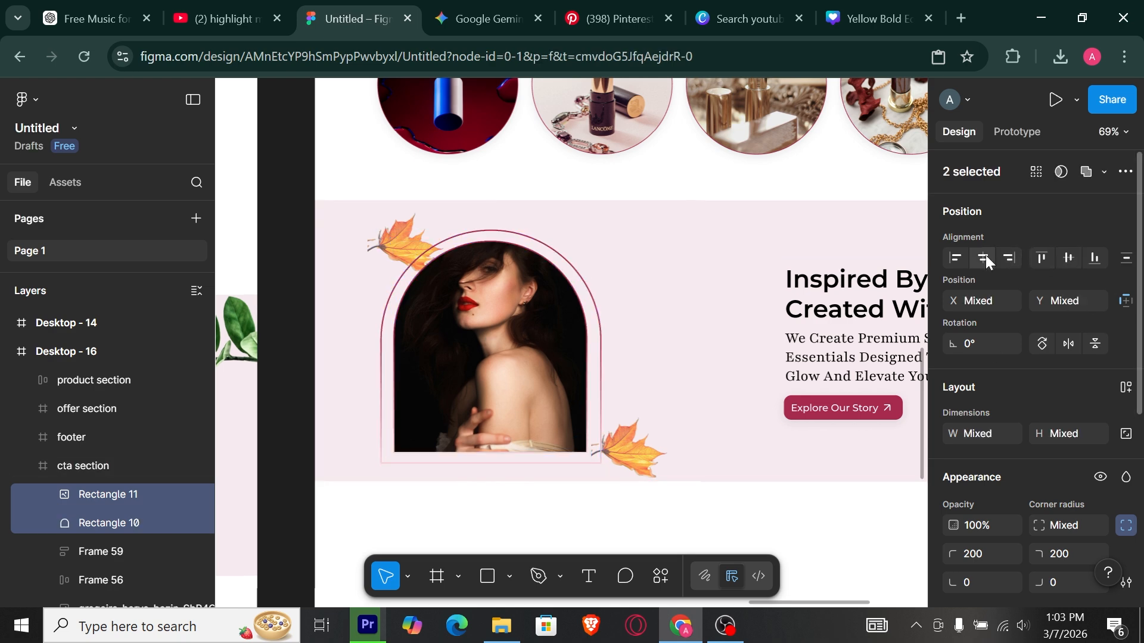
click(302, 281)
Insert the double-loop arrow pointing left from the Curly Arrows plugin, with a stroke width of 5px
scroll(452, 370, down, 1)
scroll(452, 370, right, 3)
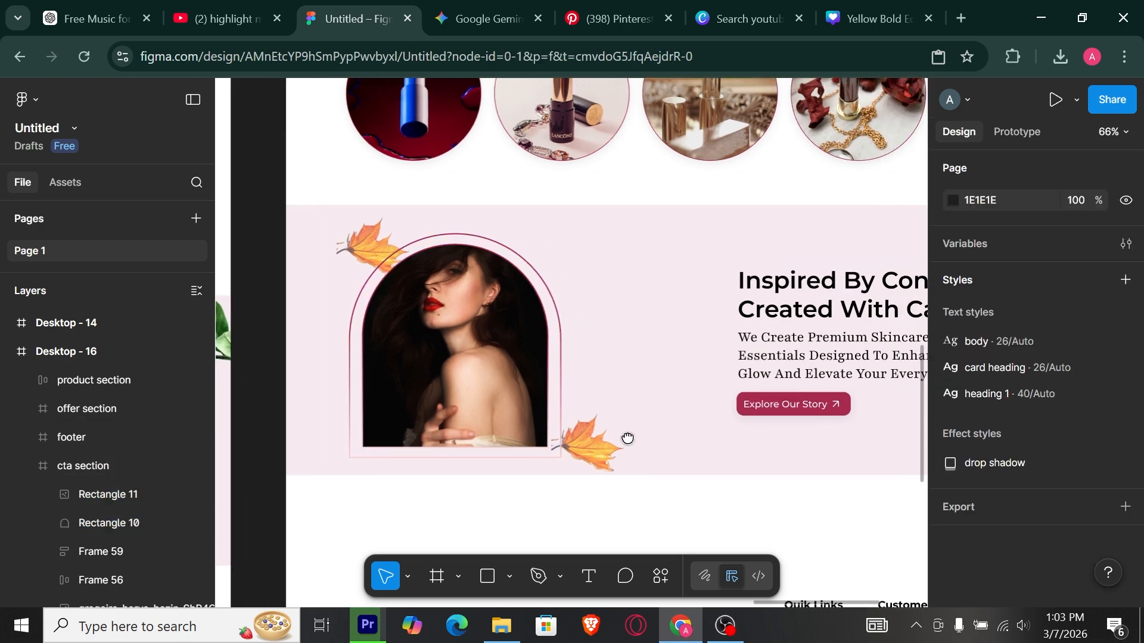
key(ctrl+k)
click(448, 367)
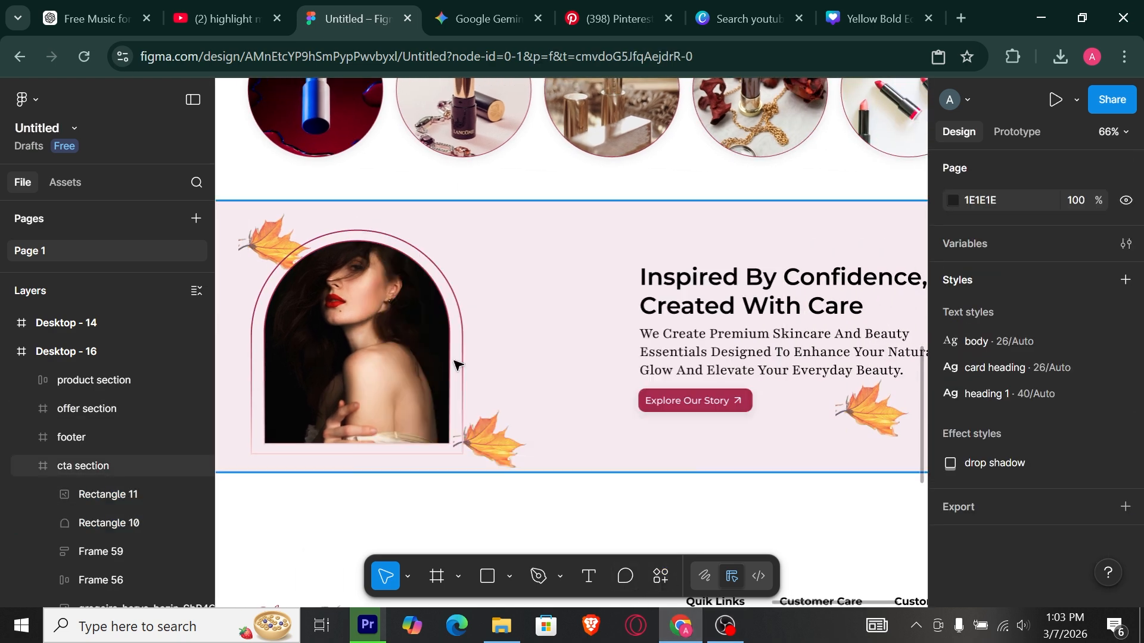
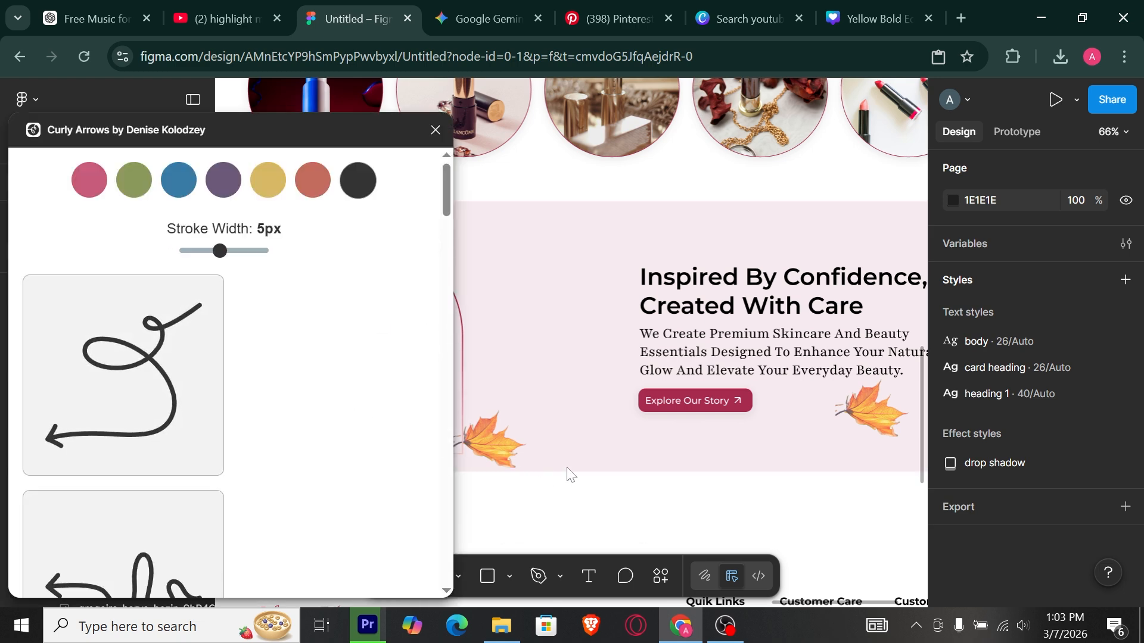
click(158, 351)
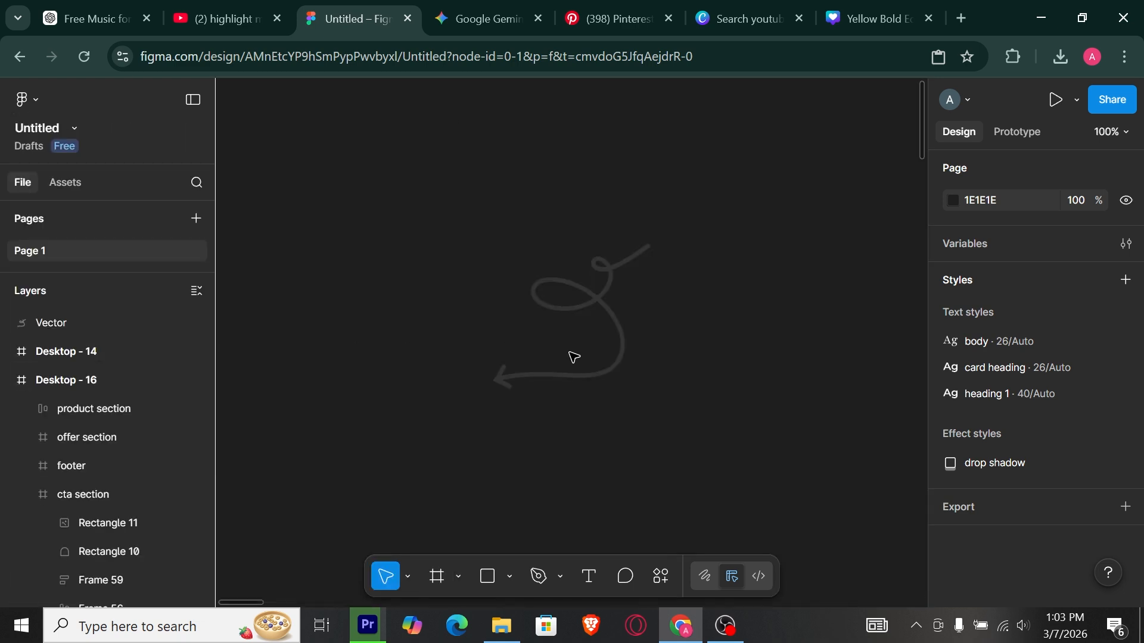
Recolour the curly arrow's stroke with one of the colours already used on the page
click(623, 374)
scroll(947, 372, down, 4)
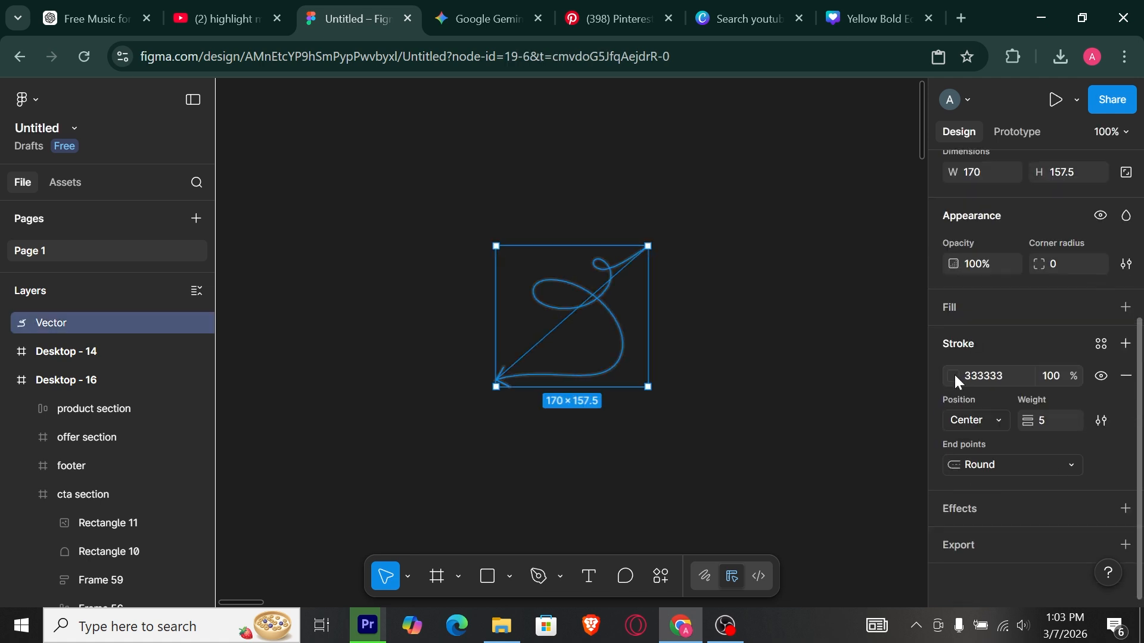
click(953, 375)
click(781, 579)
click(672, 511)
scroll(638, 493, down, 5)
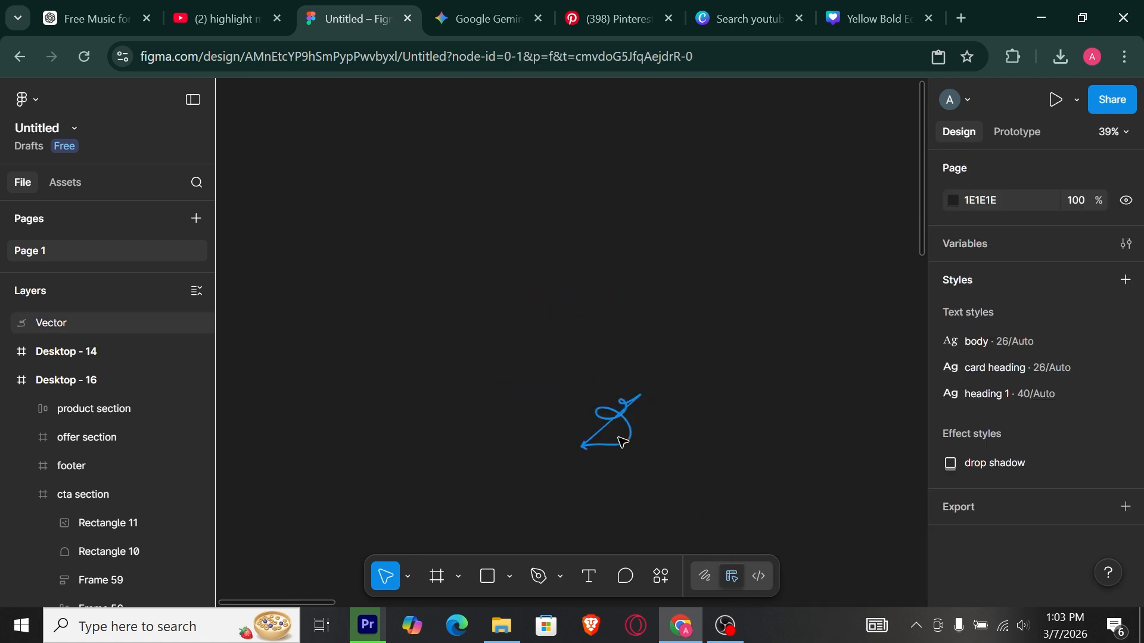
Move the curly arrow into the Desktop - 16 cta section at about X 521, Y 110, between the portrait and the text
drag(623, 444, 707, 502)
scroll(345, 449, down, 3)
scroll(707, 502, up, 5)
scroll(715, 477, down, 3)
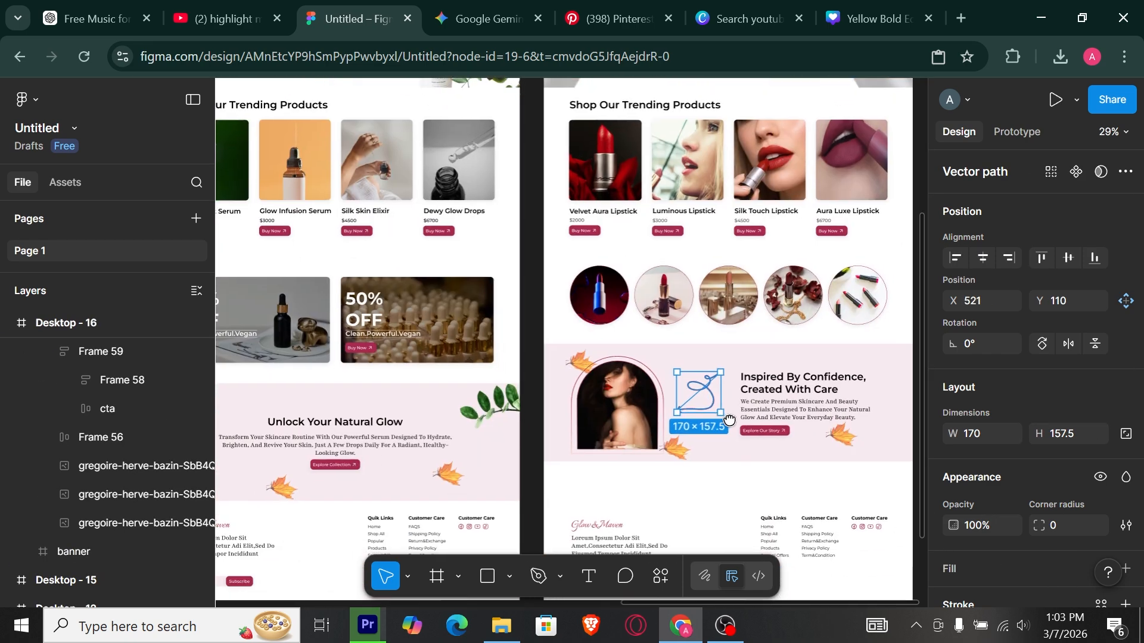
scroll(728, 419, up, 3)
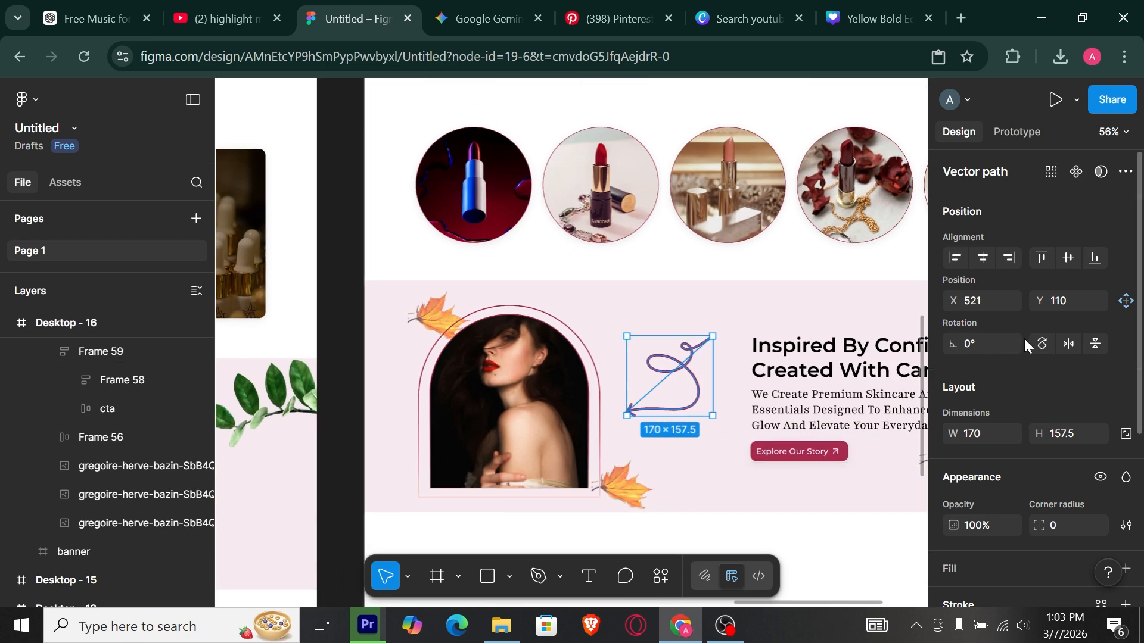
Flip the curly arrow horizontally and vertically so it points at the headline, and shift it slightly down and towards the text
click(1068, 343)
click(1086, 350)
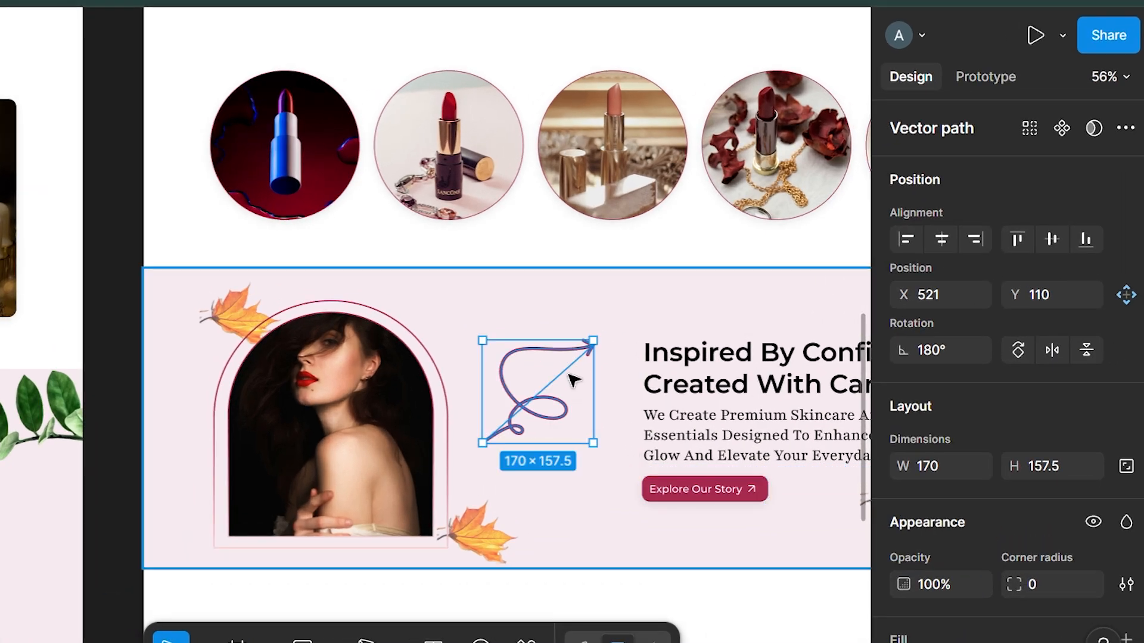
drag(572, 378, 591, 427)
click(120, 338)
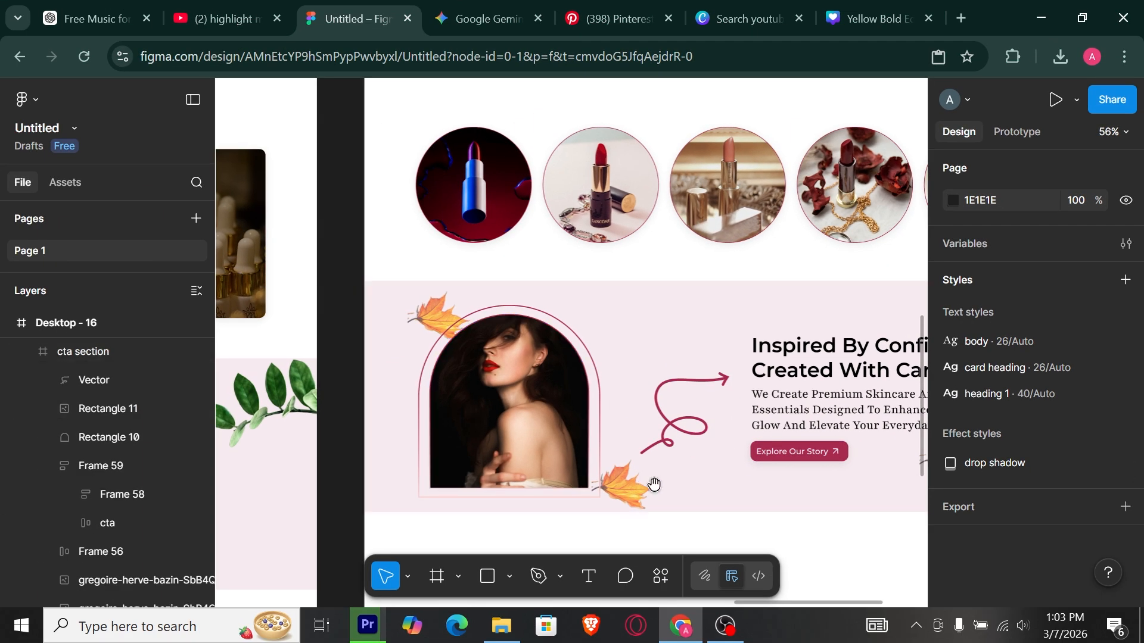
Lengthen the Desktop - 16 frame to a height of about 3191 to open space between the cta section and the footer
scroll(673, 429, down, 5)
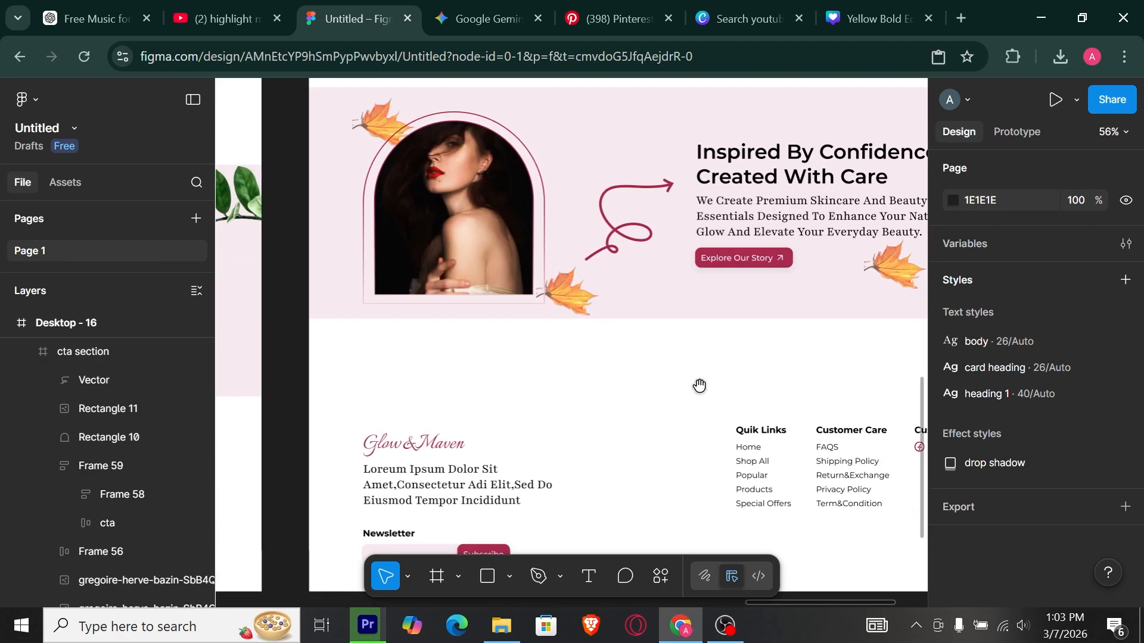
ctrl+scroll(689, 375, down, 3)
scroll(715, 411, right, 2)
scroll(715, 412, up, 1)
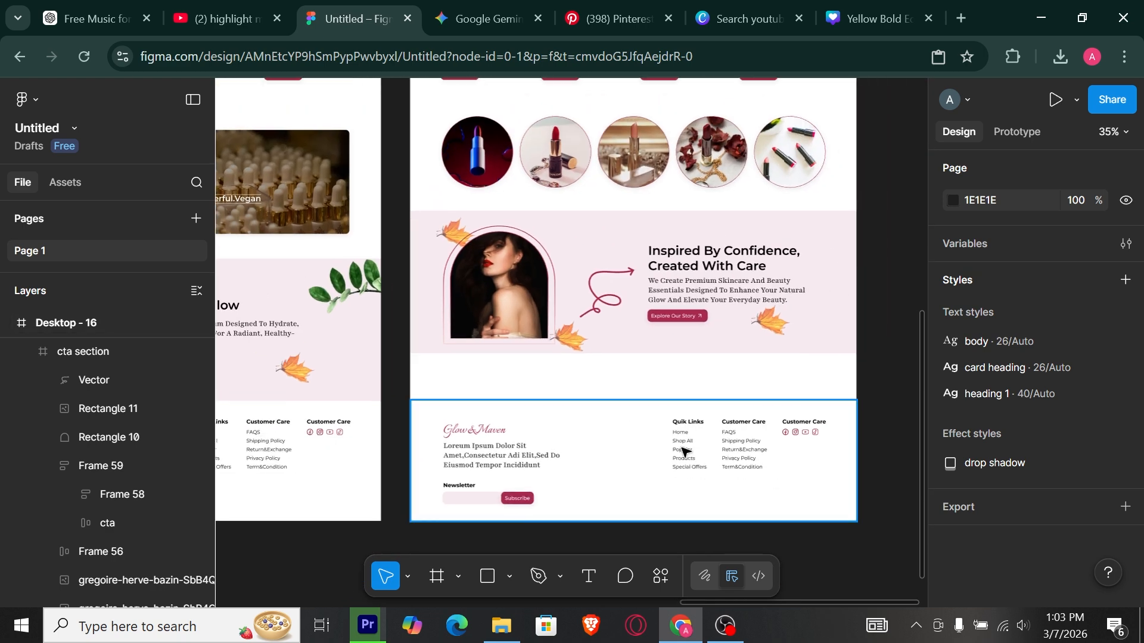
click(703, 379)
scroll(682, 575, down, 2)
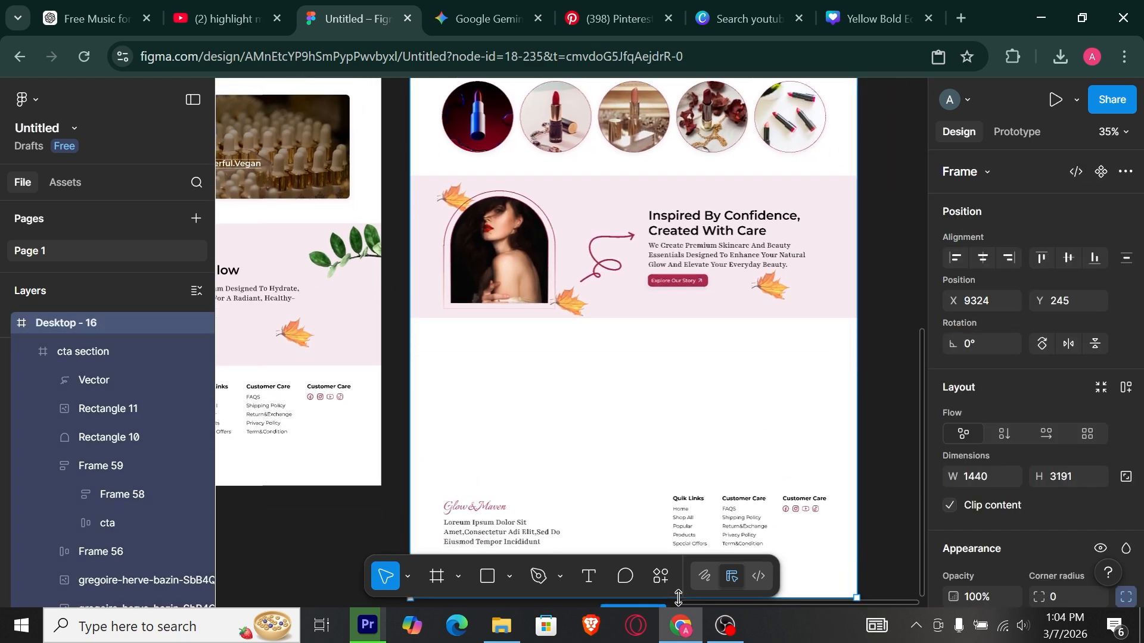
key(Escape)
ctrl+scroll(596, 317, up, 3)
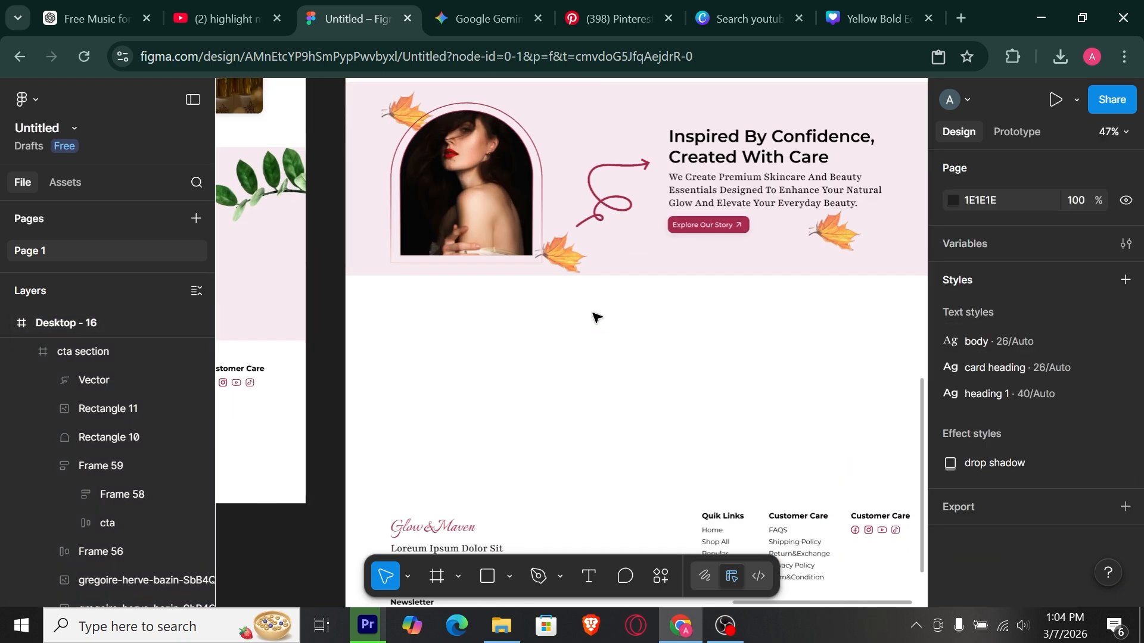
ctrl+scroll(625, 422, down, 3)
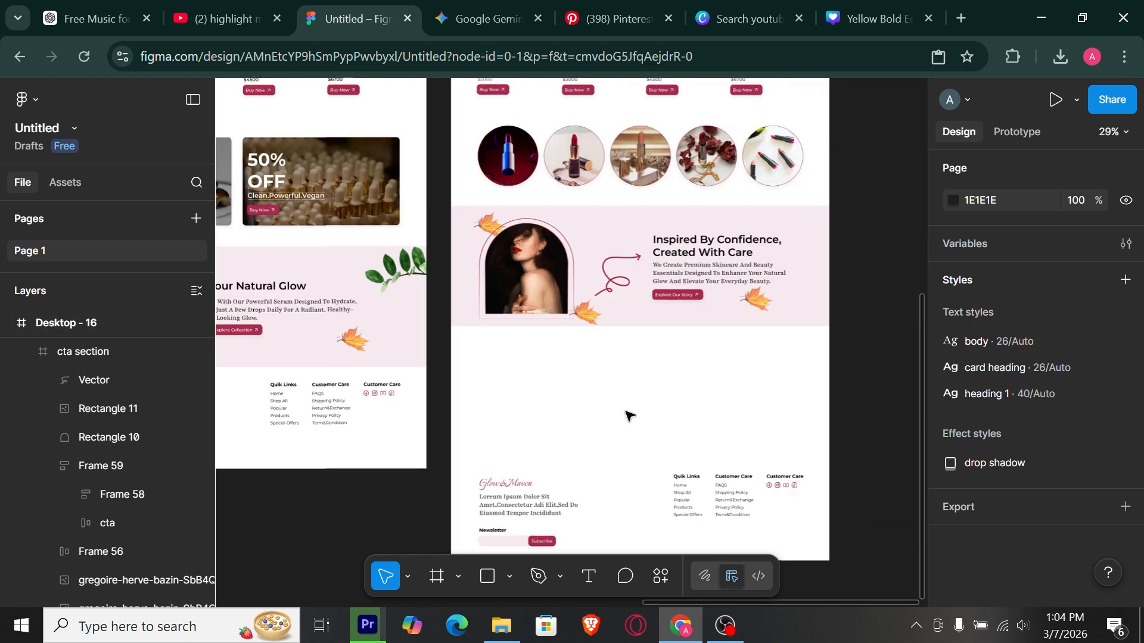
Extend the bottom of the Desktop - 16 frame further to make room for another full section above the footer
click(659, 405)
scroll(658, 405, down, 3)
drag(663, 346, 662, 500)
key(Escape)
ctrl+scroll(623, 264, up, 5)
ctrl+scroll(622, 263, down, 5)
drag(709, 240, 687, 381)
ctrl+scroll(650, 292, up, 1)
drag(648, 321, 641, 404)
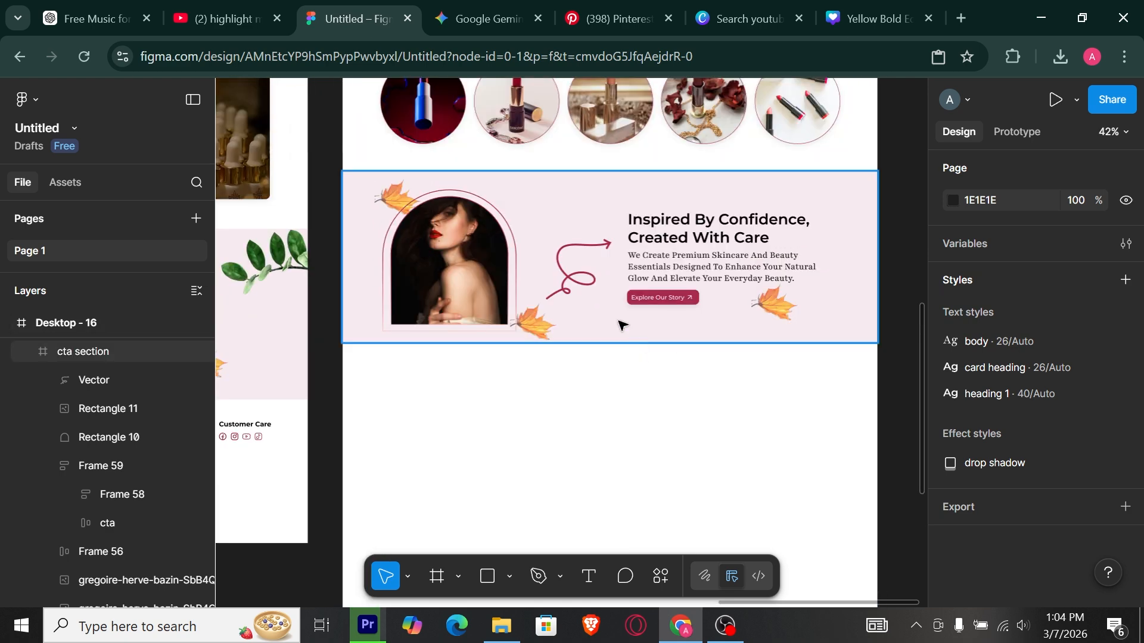
Duplicate the cta section directly below the original and delete the copy's heading, text and button block
click(620, 325)
alt+drag(620, 324, 655, 562)
click(676, 436)
key(Delete)
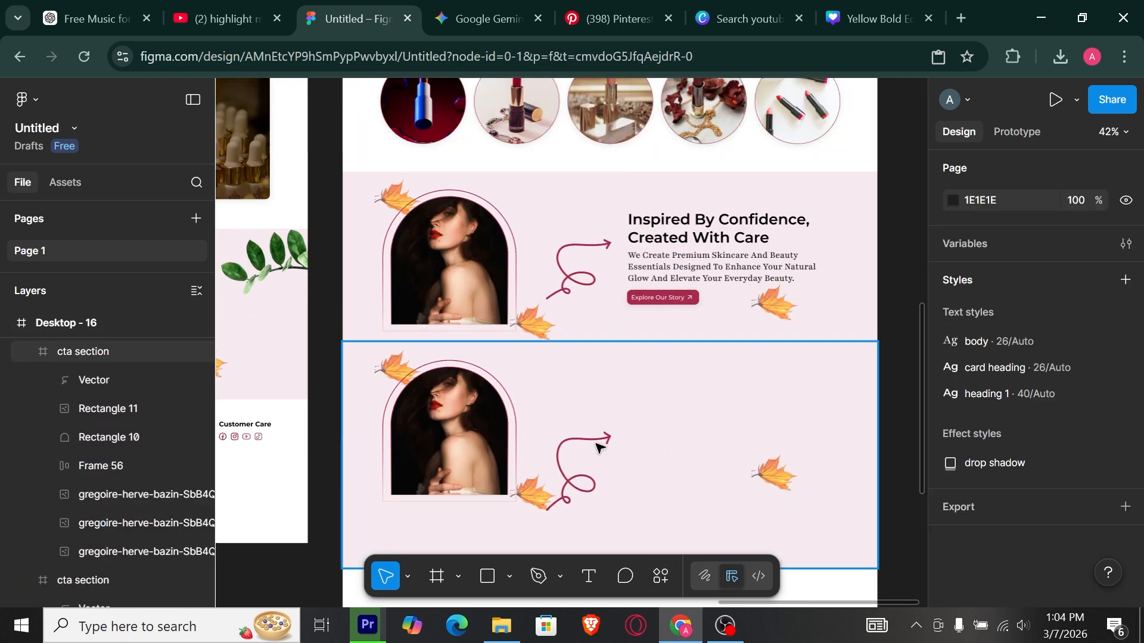
Delete the curly arrow, the portrait image and the outer arch from the duplicated section
click(600, 447)
click(582, 454)
key(Delete)
click(490, 417)
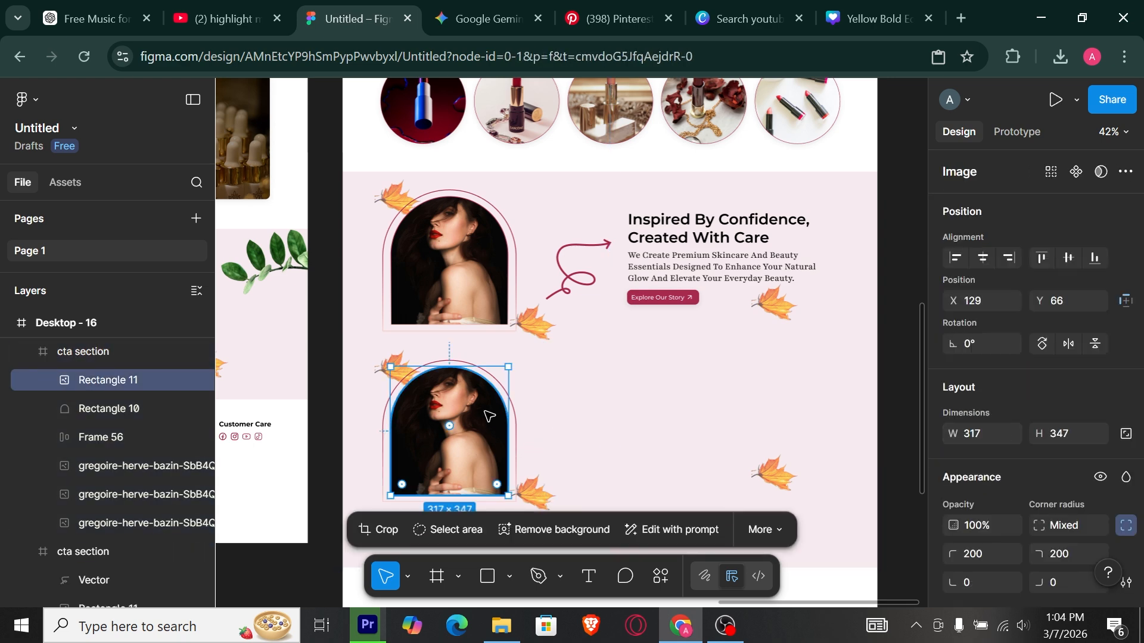
key(Delete)
click(492, 378)
key(Delete)
Delete the three maple leaf images from the duplicated section
click(536, 499)
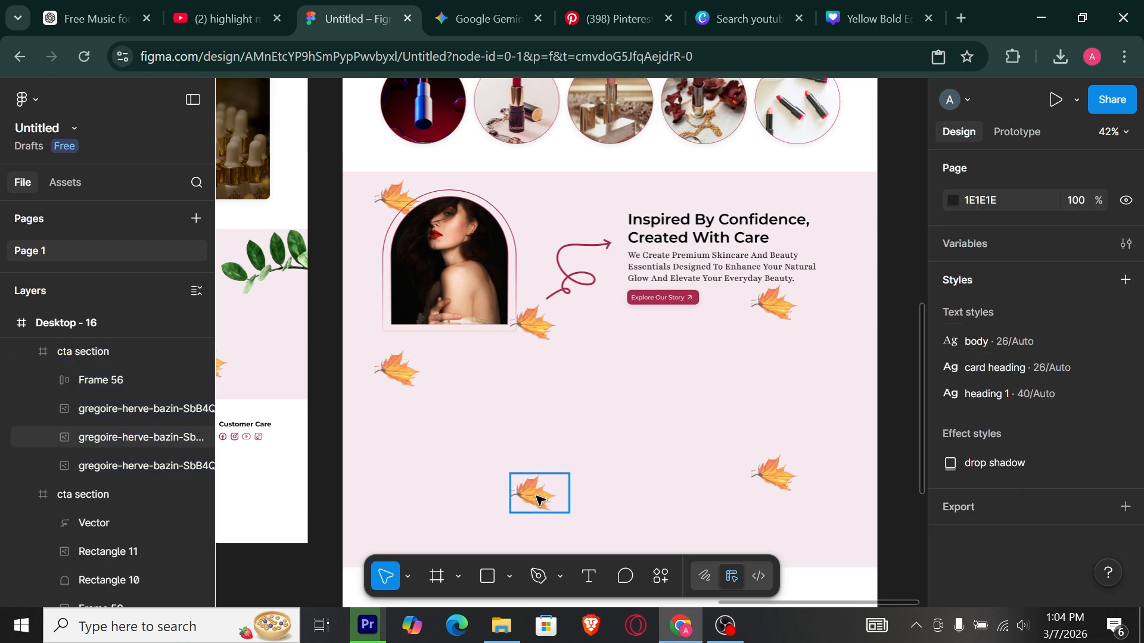
shift+click(774, 482)
shift+click(398, 371)
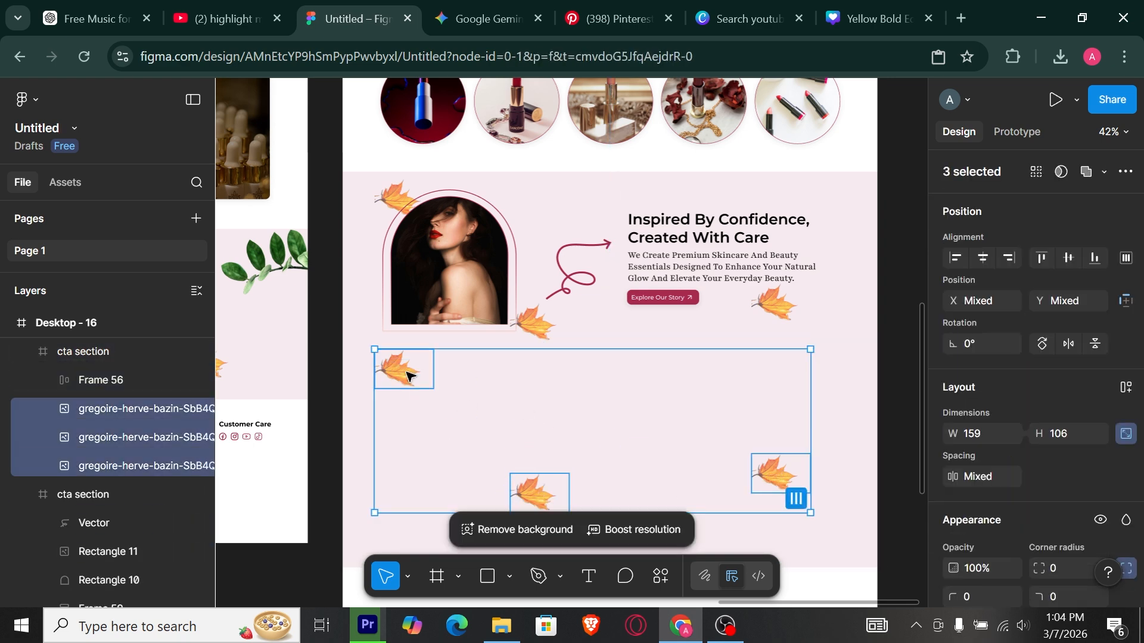
key(Delete)
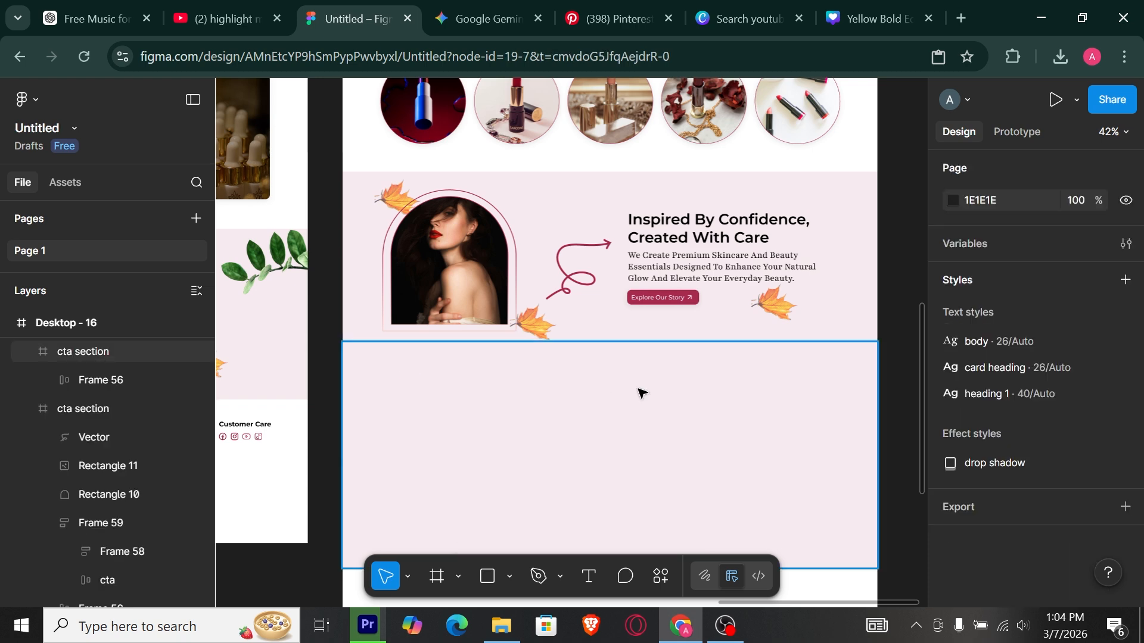
Change the empty section's fill to white FFFFFF at 100% opacity
click(641, 393)
scroll(989, 476, down, 6)
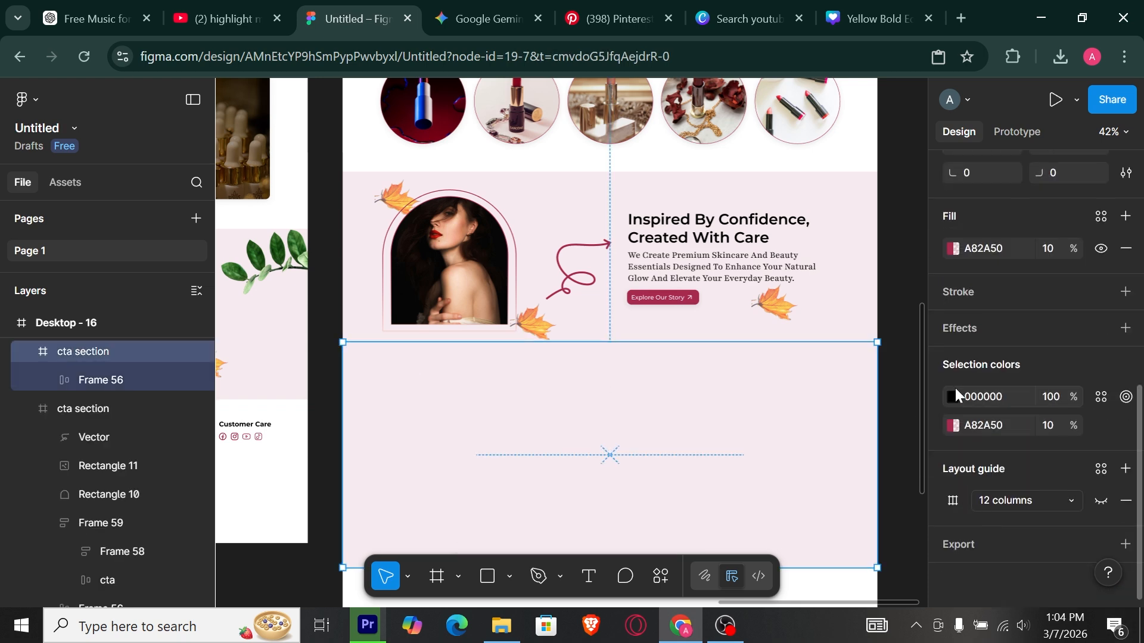
click(953, 249)
drag(809, 409, 667, 192)
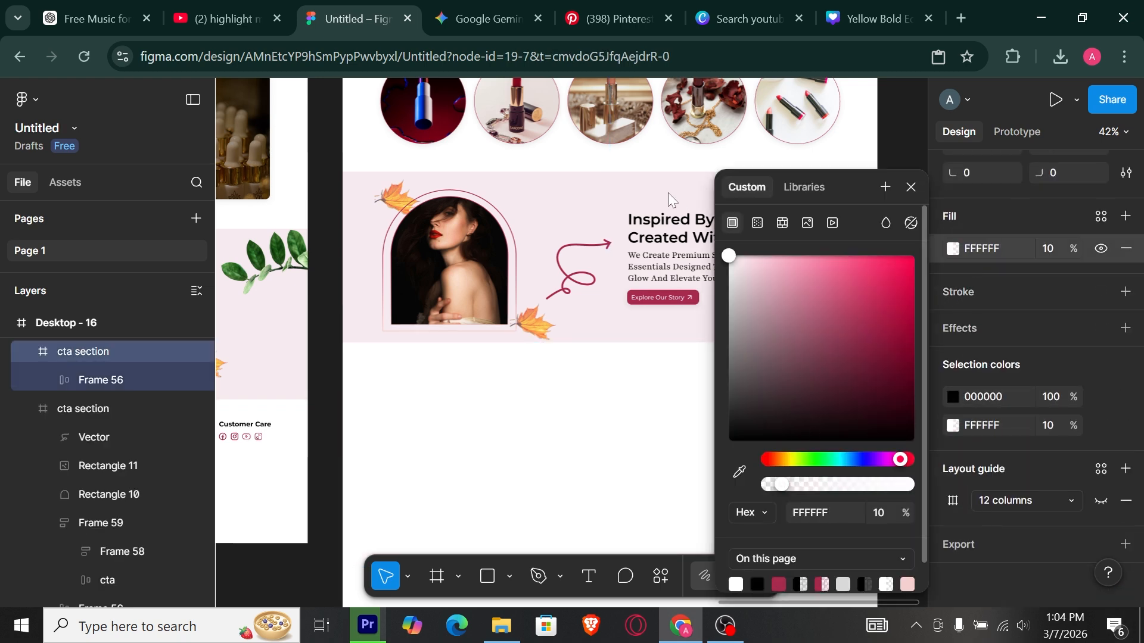
click(1051, 251)
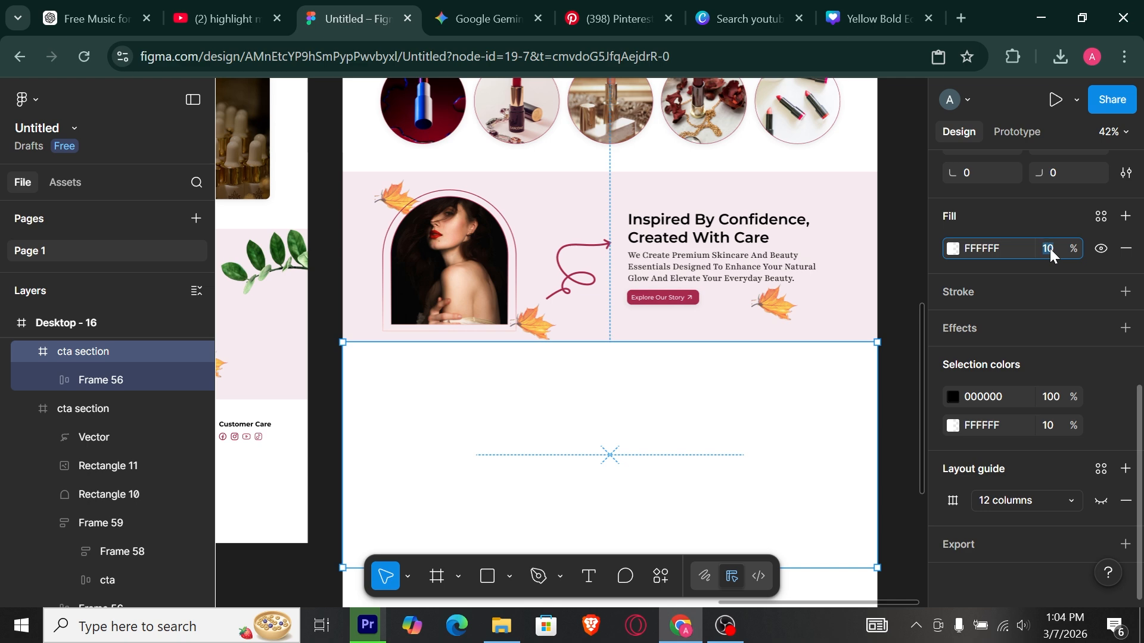
click(906, 361)
scroll(618, 376, up, 2)
scroll(617, 352, down, 2)
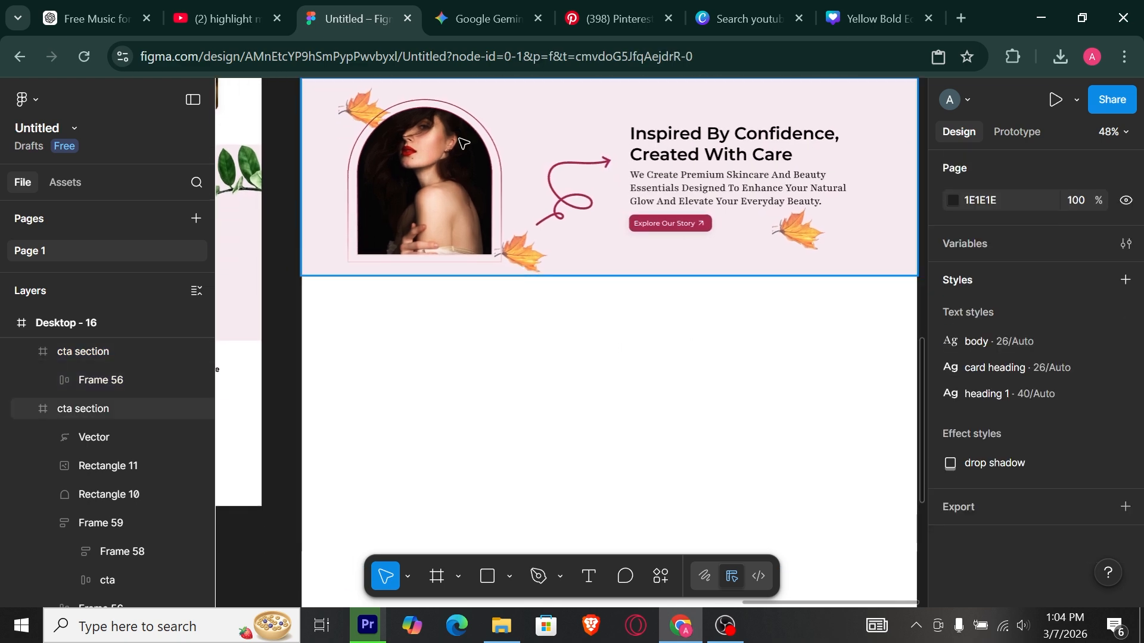
Draw a rectangle about 381 × 427 over the first columns of the white section and show its 12-column layout guide
double_click(439, 100)
click(409, 331)
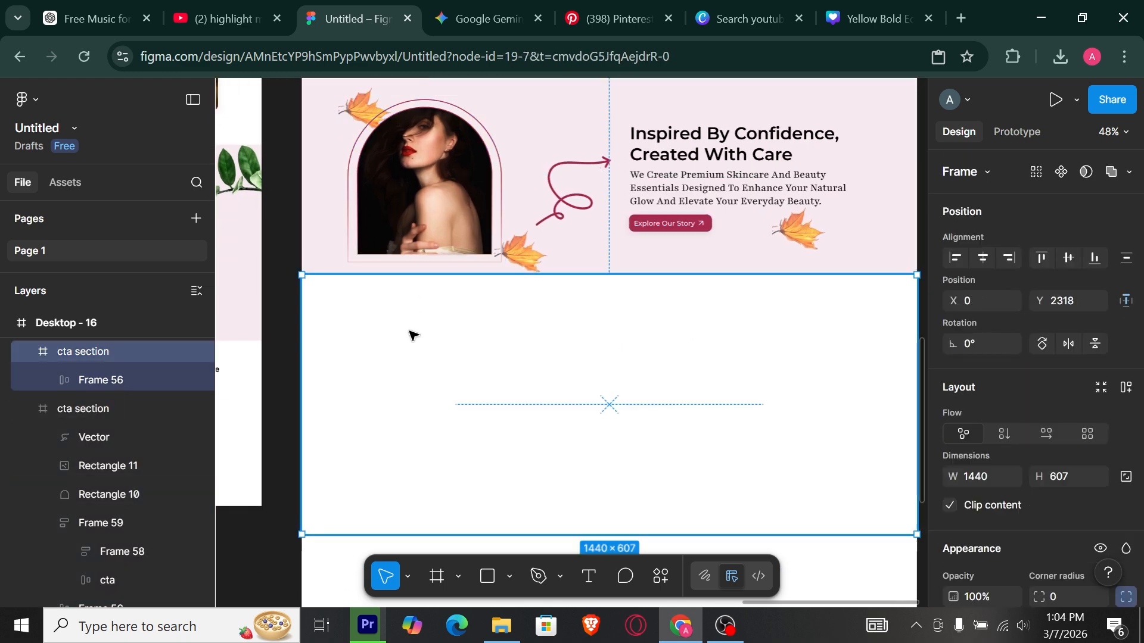
key(r)
drag(350, 314, 513, 496)
scroll(987, 473, down, 5)
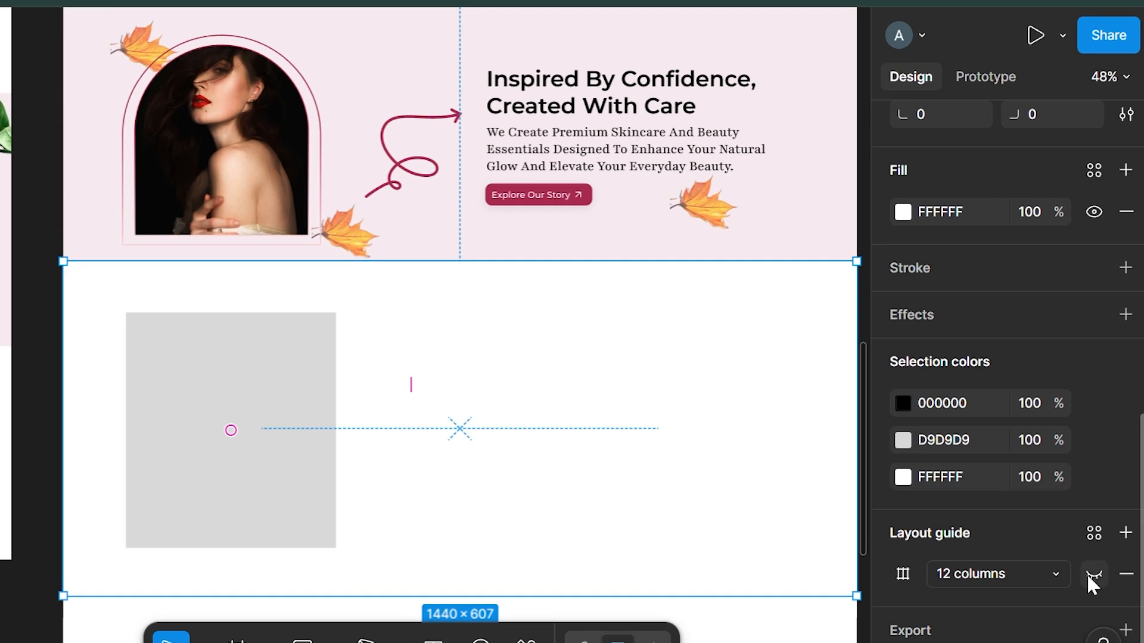
click(1101, 517)
Duplicate the rectangle twice to form a row of three with a spacing of about 34
click(308, 384)
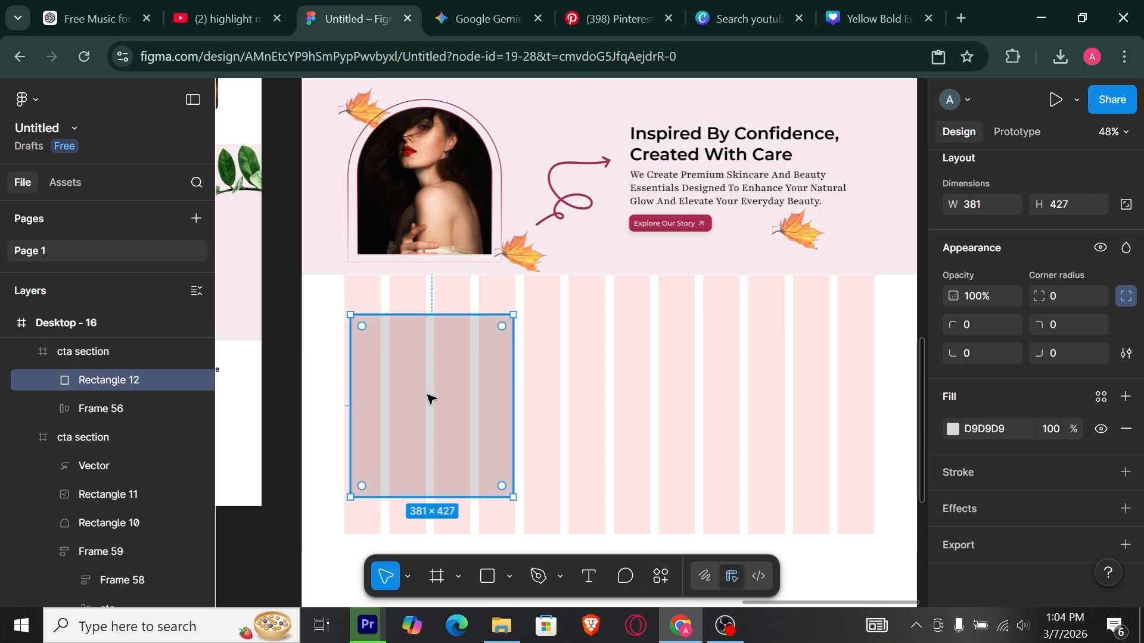
drag(433, 397, 606, 400)
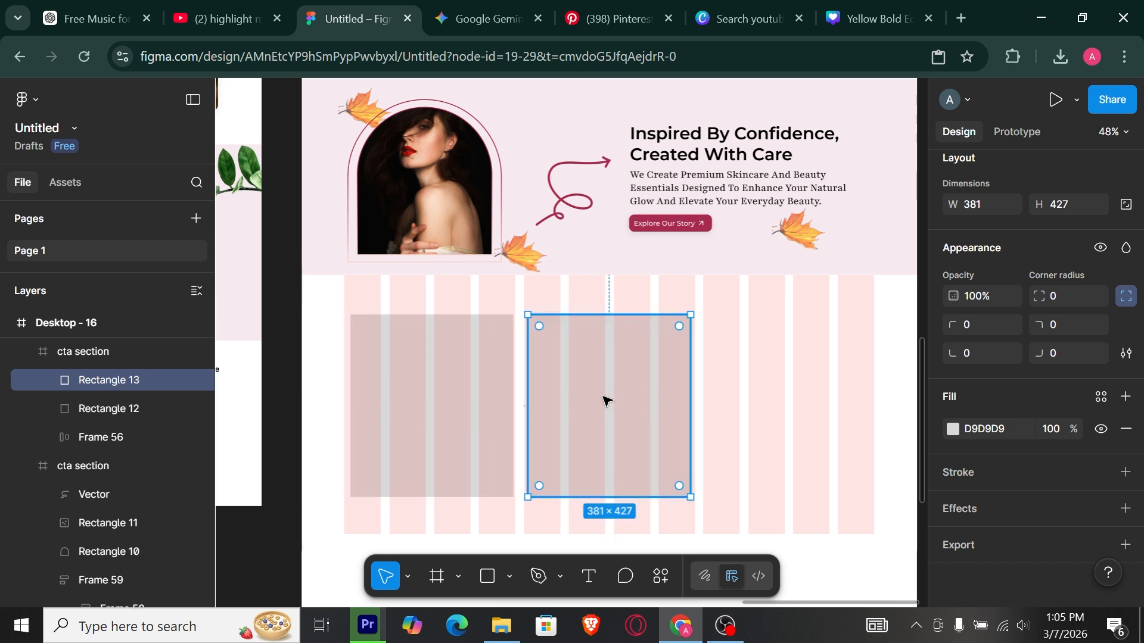
key(ctrl+d)
click(452, 382)
shift+click(608, 400)
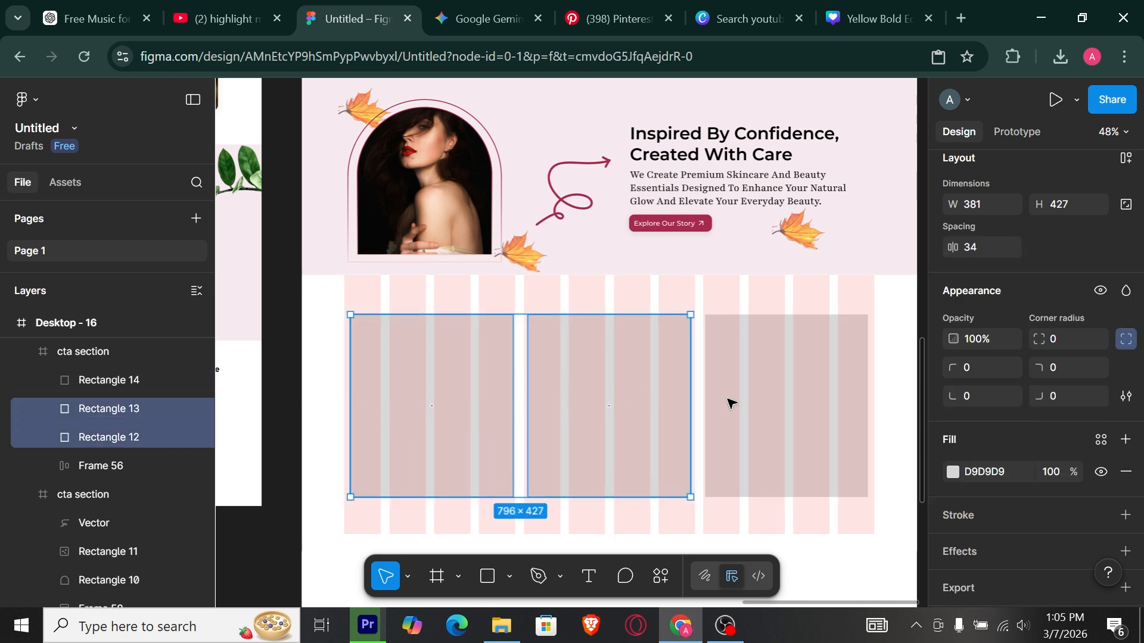
Widen the first rectangle to 395 so it meets the outer column edge, and round both its top corners to 200
click(449, 367)
drag(350, 350, 346, 352)
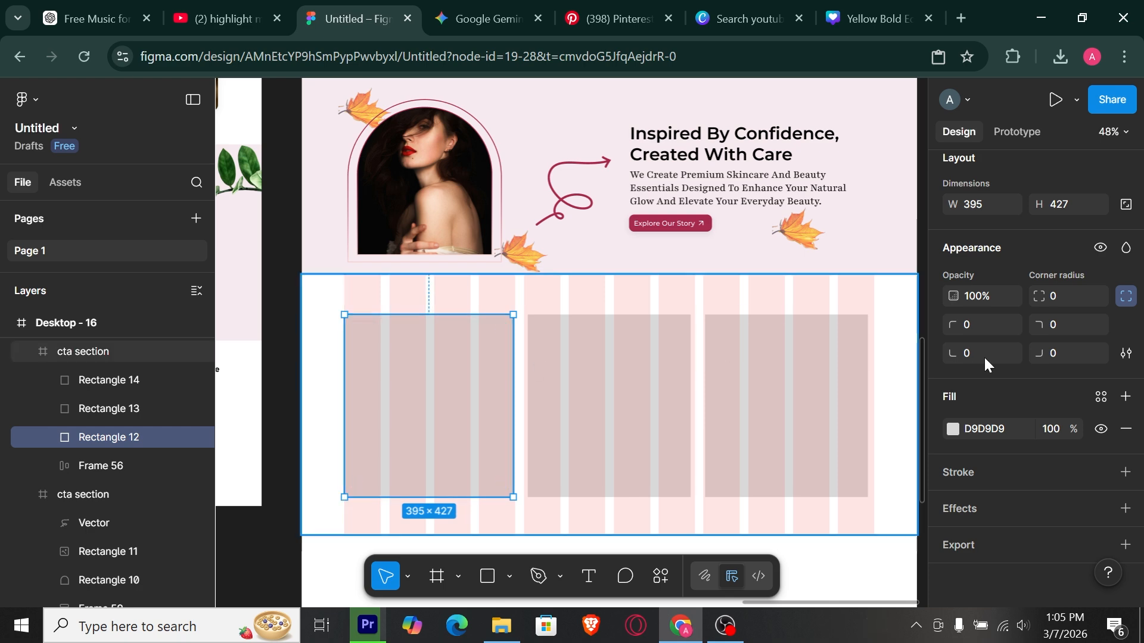
click(983, 330)
text(200)
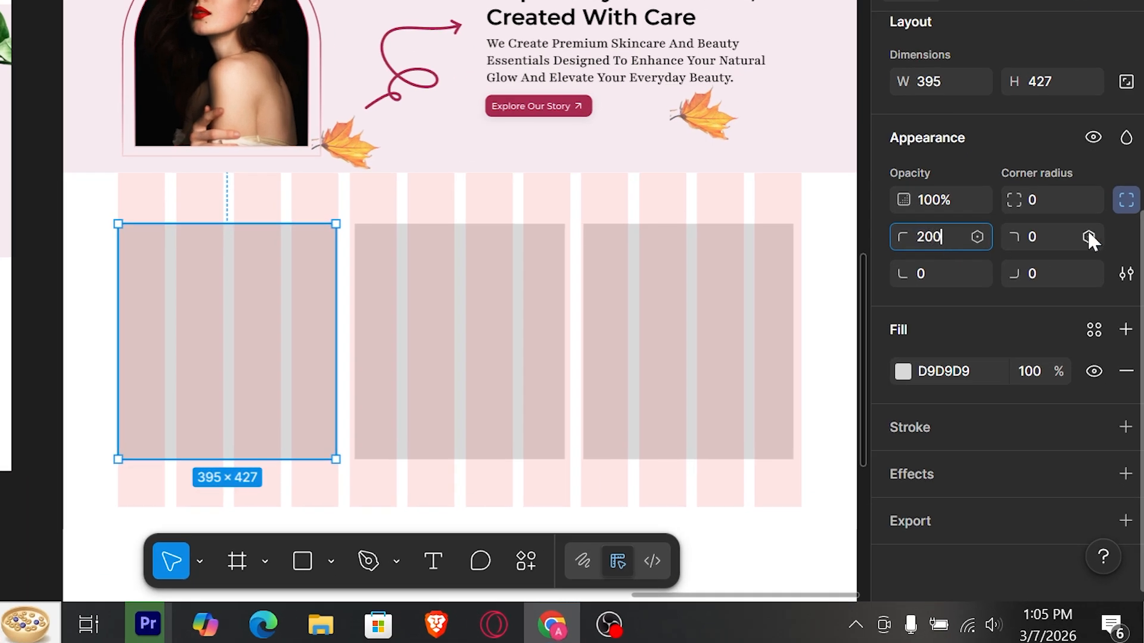
click(1043, 237)
text(200)
key(Return)
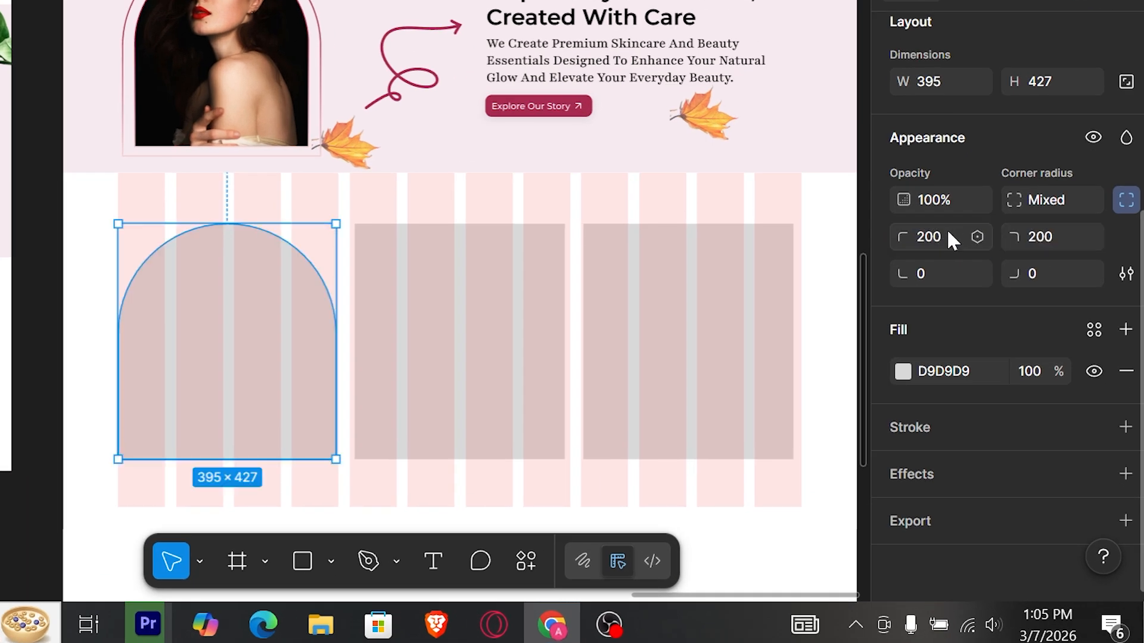
Give the arch a linear gradient stroke from A82A50 at 100% to 42111F at 0% opacity
click(1125, 428)
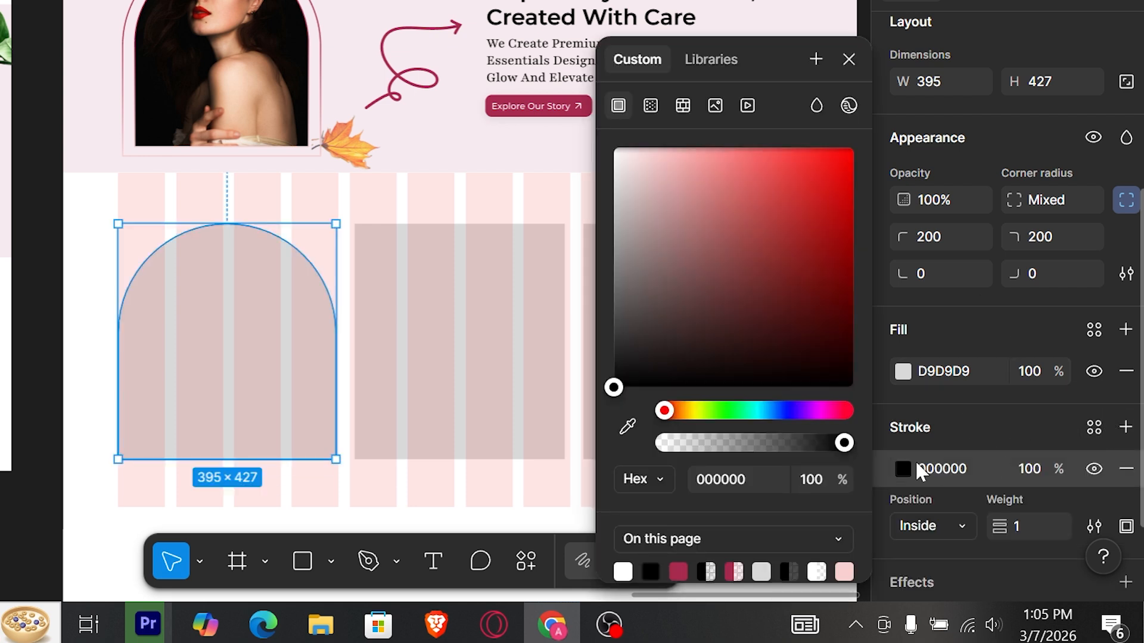
click(679, 571)
click(651, 106)
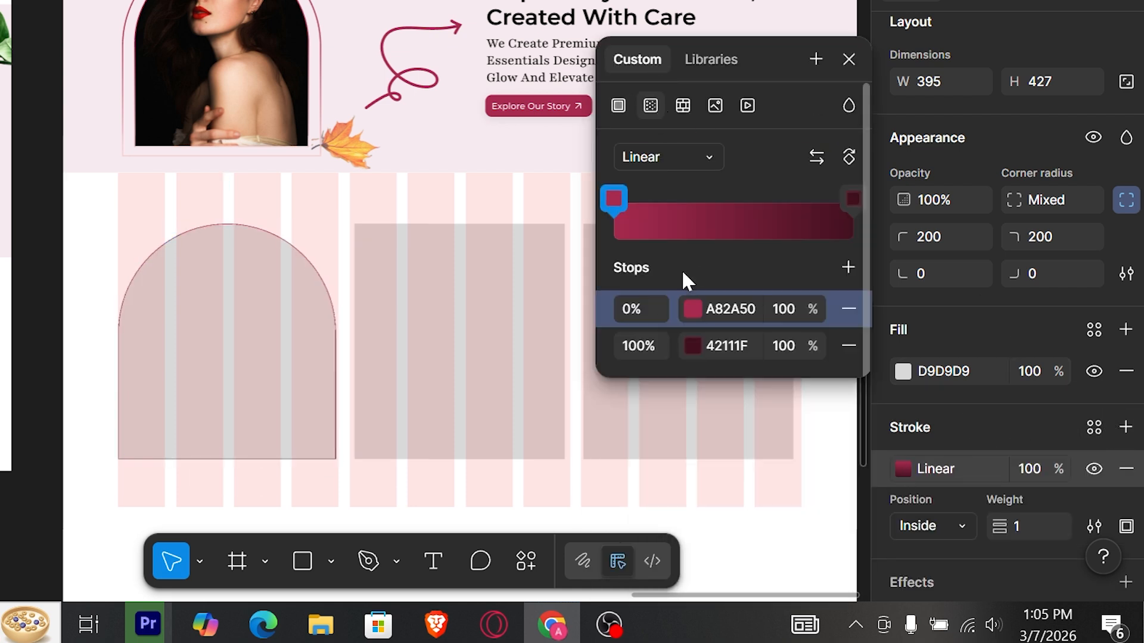
click(853, 200)
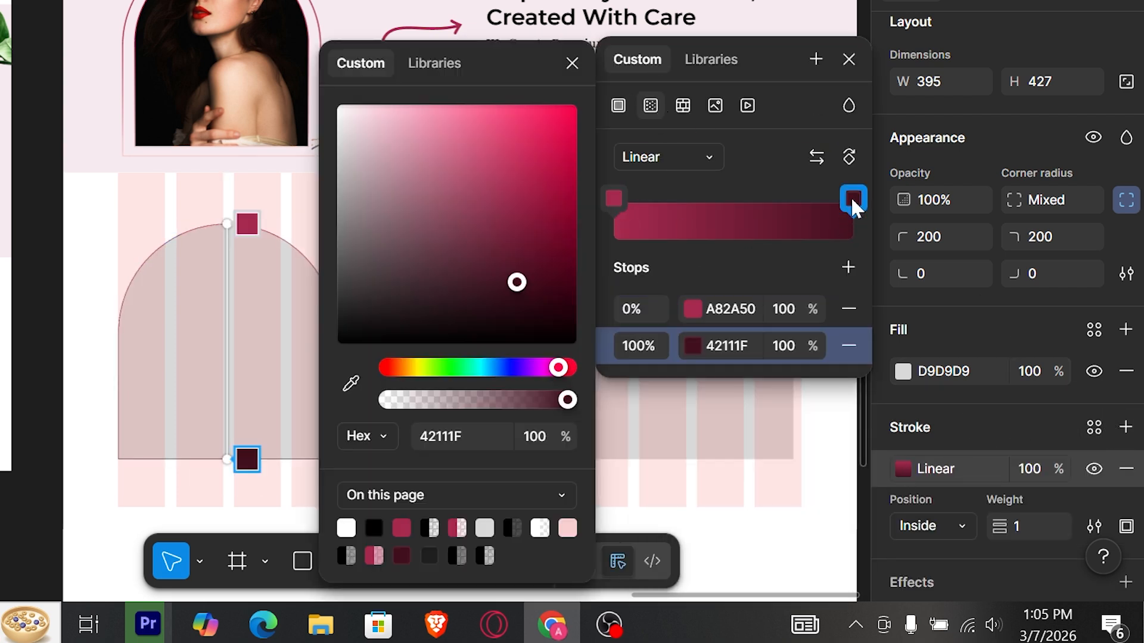
click(793, 339)
text(0)
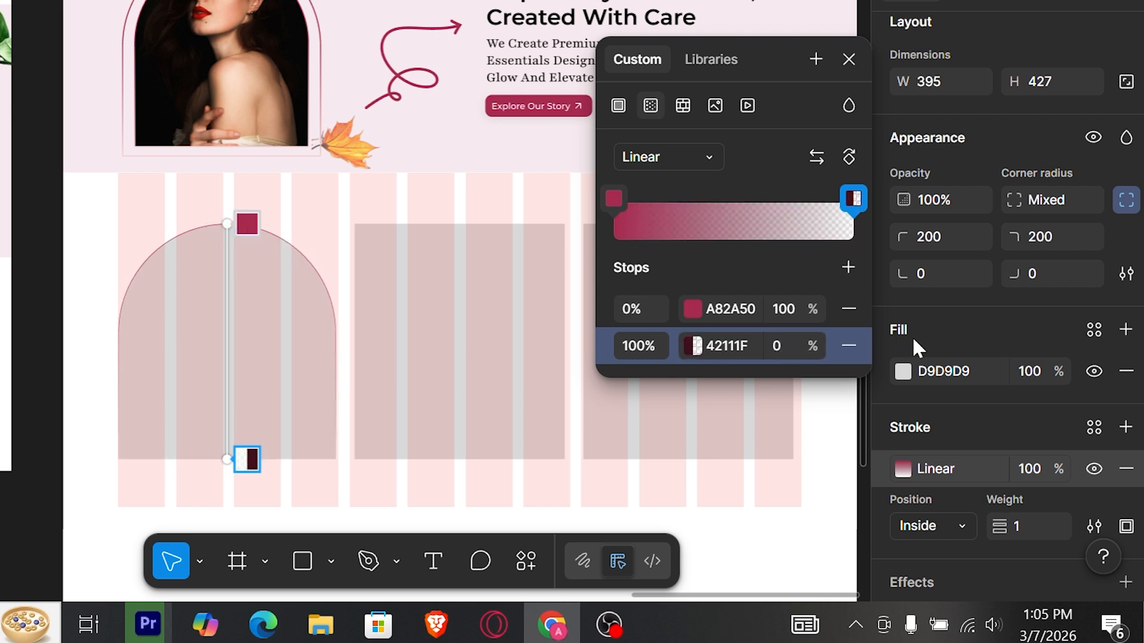
Set the arch's stroke style to dashed and remove its grey fill
scroll(1085, 483, down, 2)
click(1126, 418)
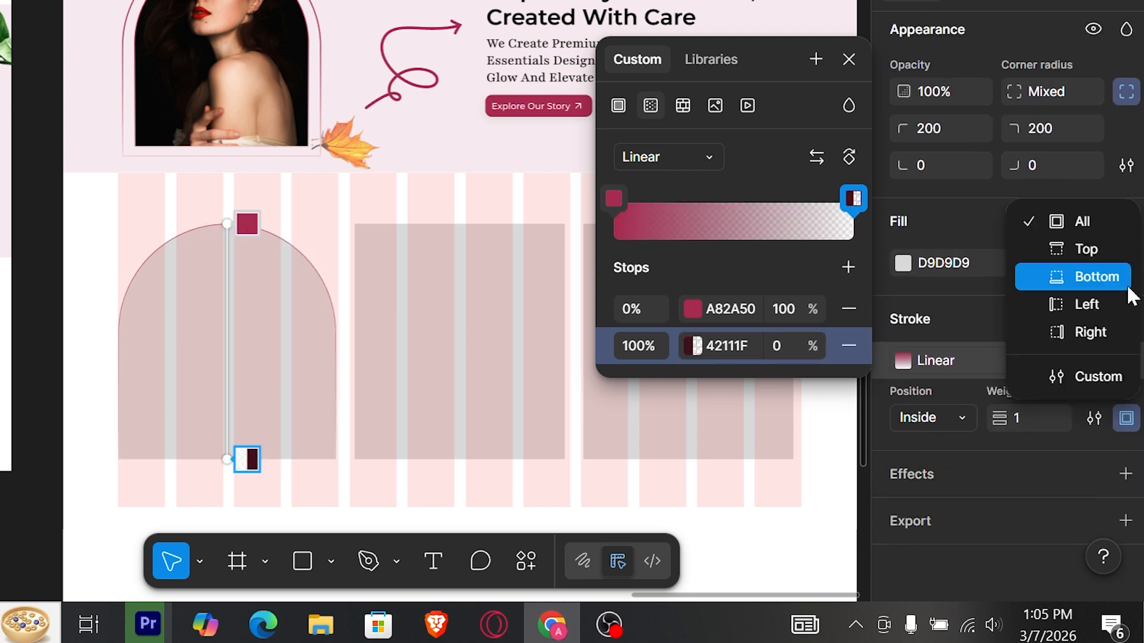
click(977, 447)
click(1094, 419)
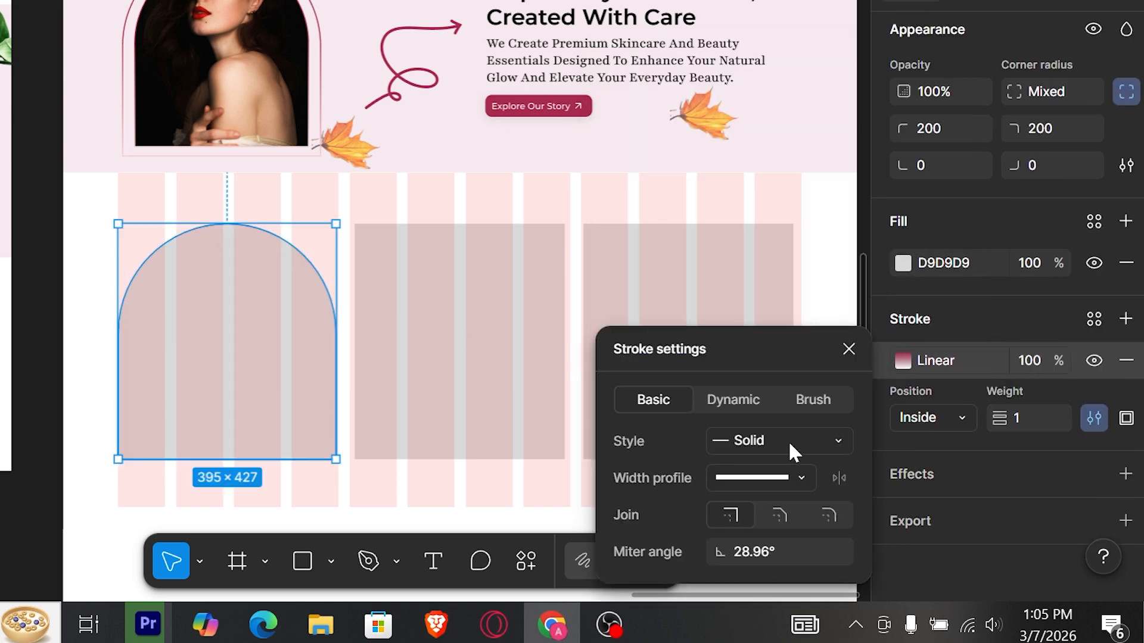
click(788, 441)
click(792, 467)
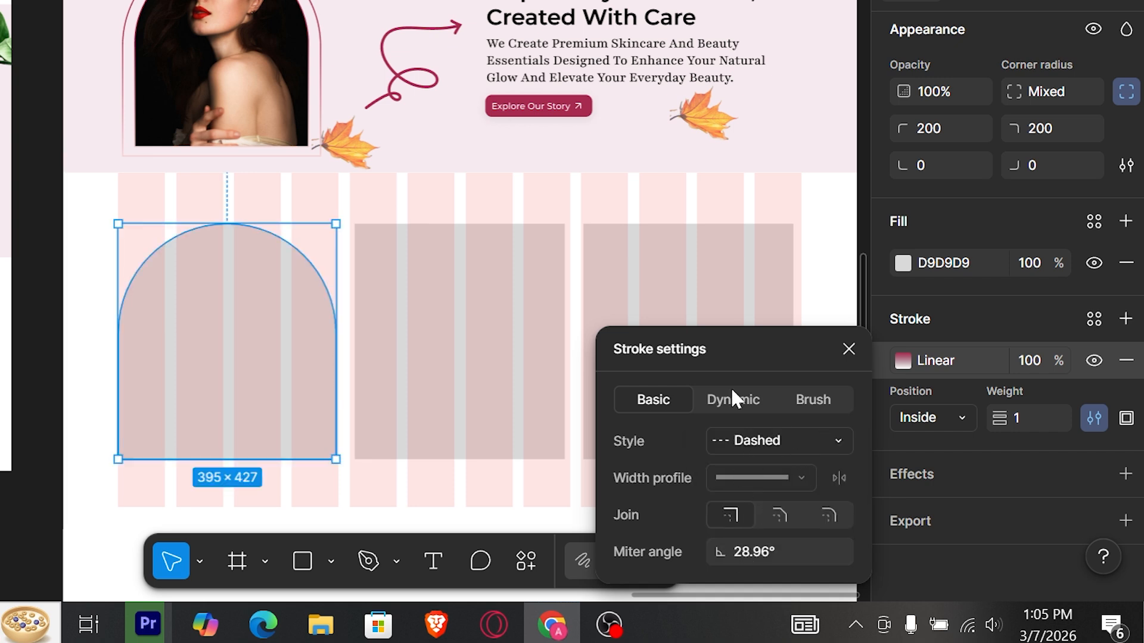
click(1125, 265)
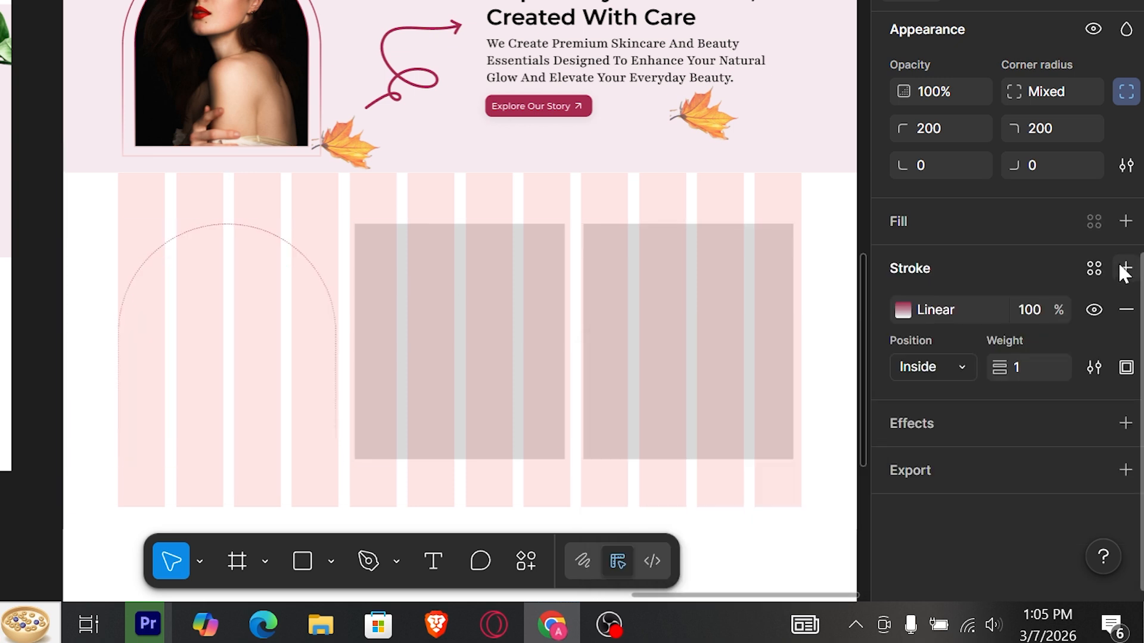
Set the arch's dashed stroke to a dash length of 14 and a weight of 2
click(1093, 367)
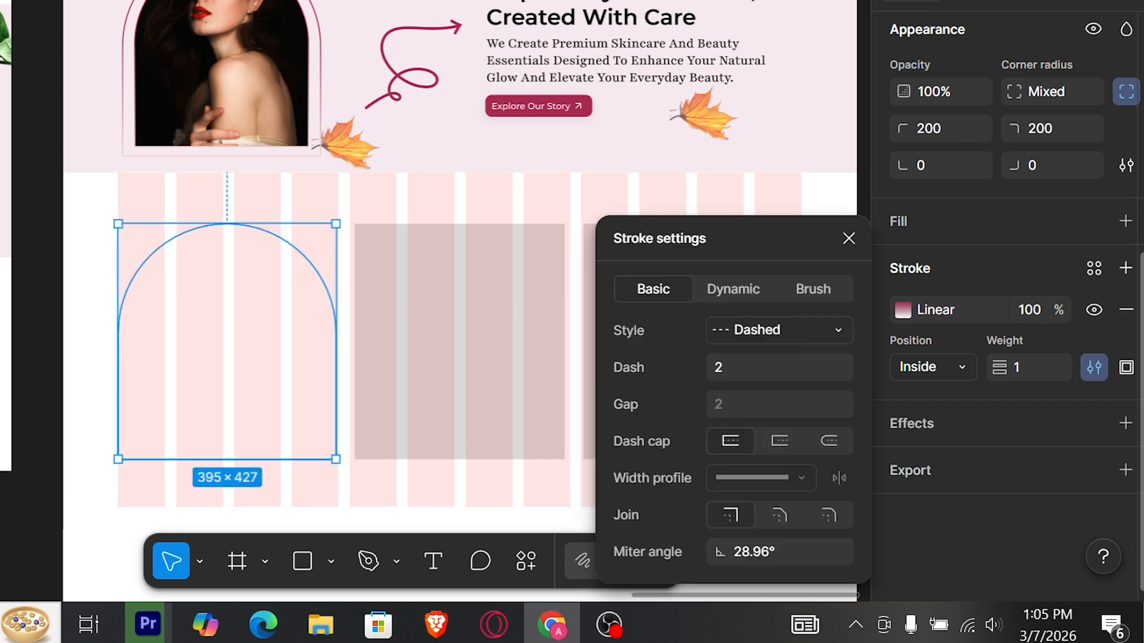
click(717, 370)
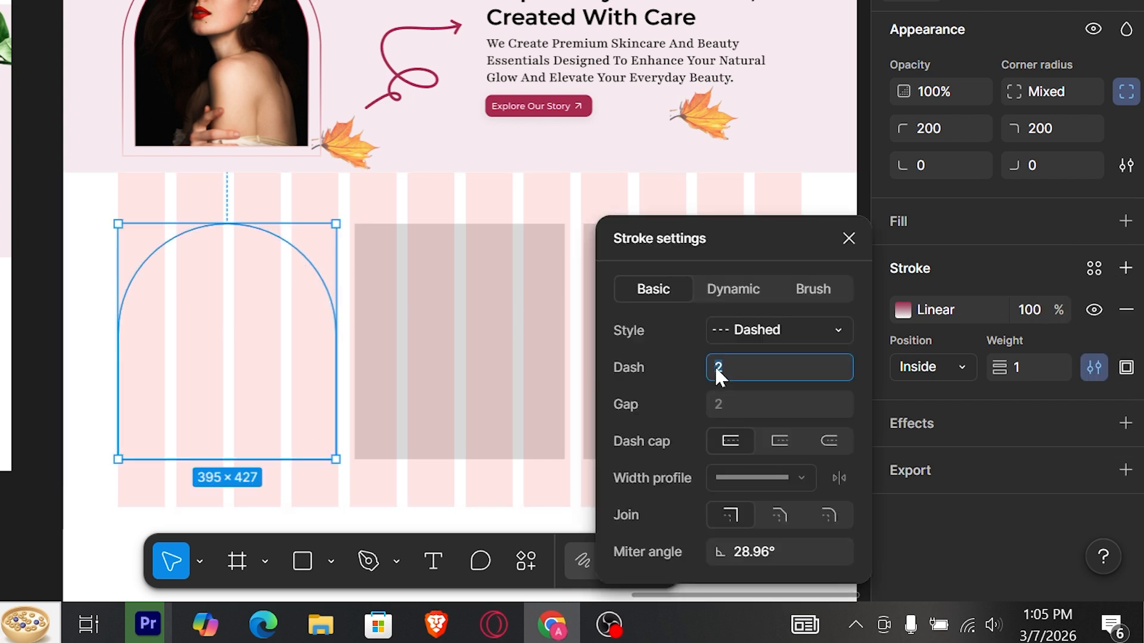
text(12)
key(Return)
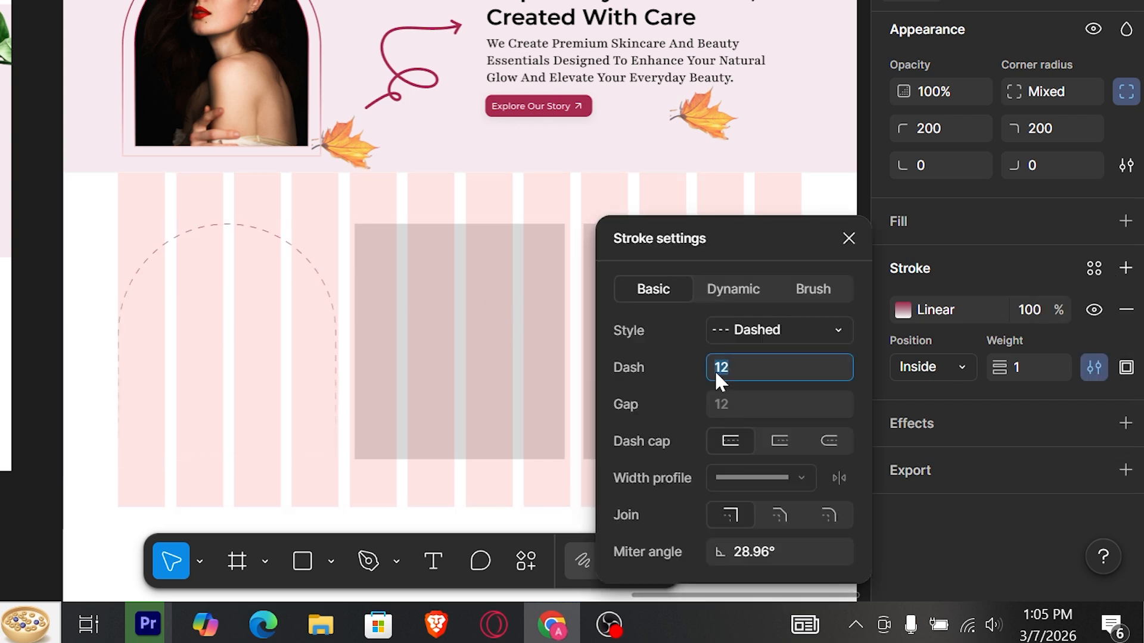
text(14)
key(Return)
click(1017, 369)
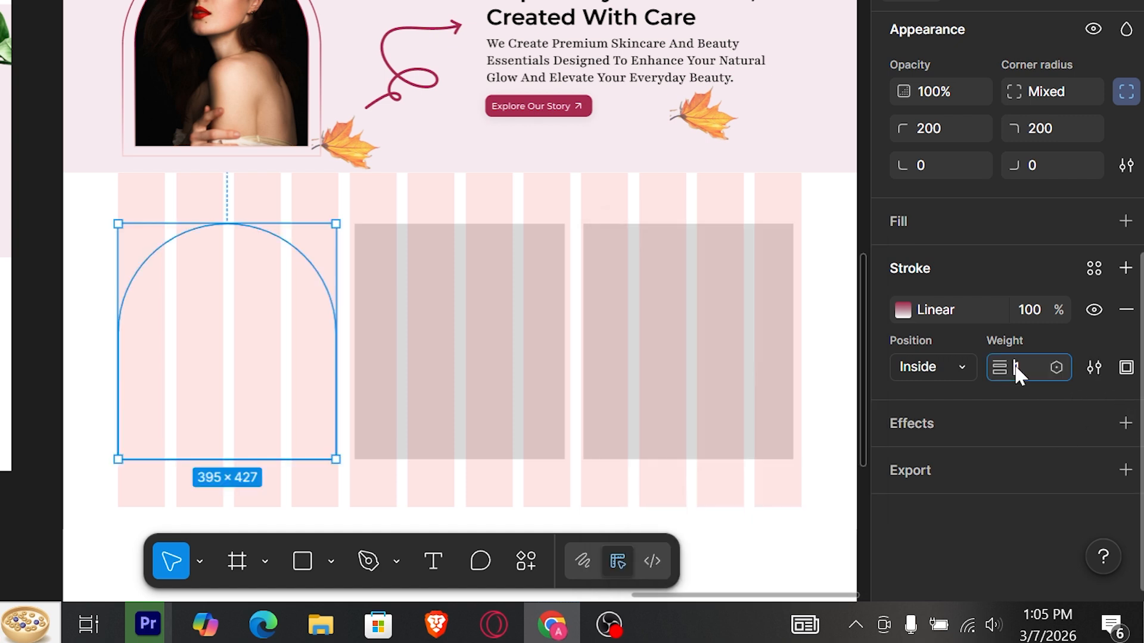
click(133, 213)
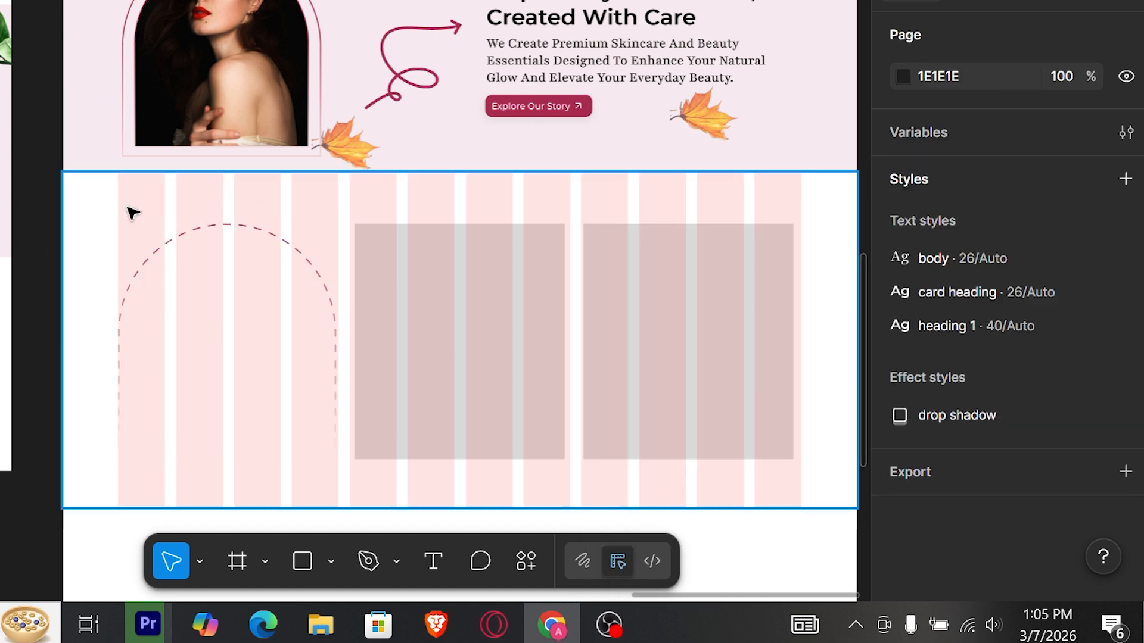
Delete the two remaining grey rectangles beside the dashed arch
click(251, 232)
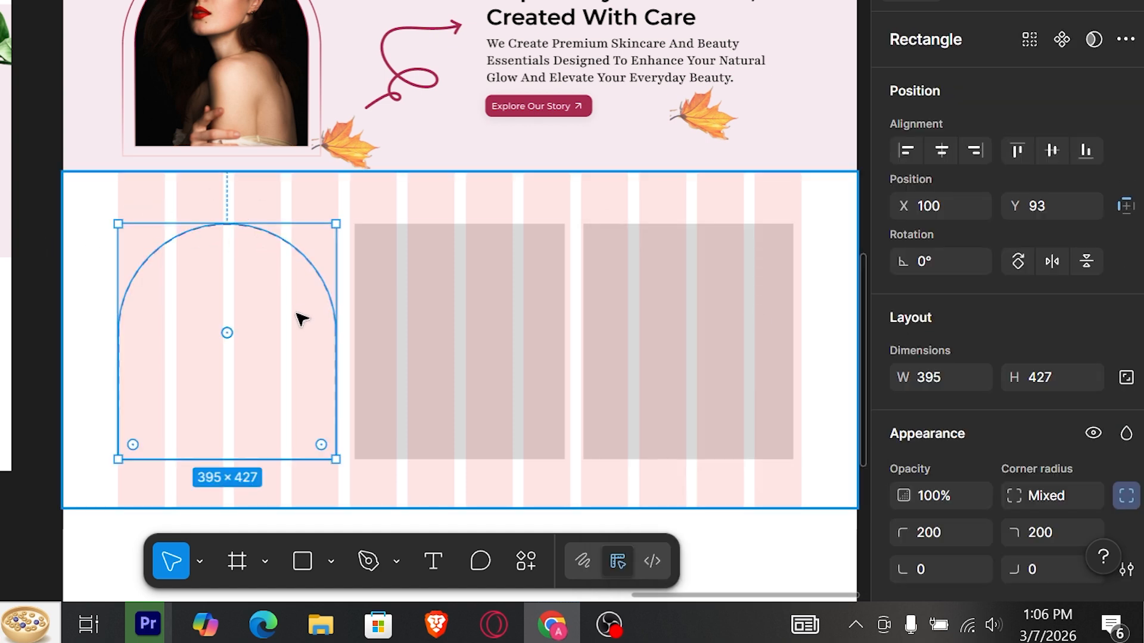
click(446, 329)
shift+click(616, 341)
key(Delete)
Place one copy of the arch directly beside the original at X 495, removing the surplus duplicate
click(301, 258)
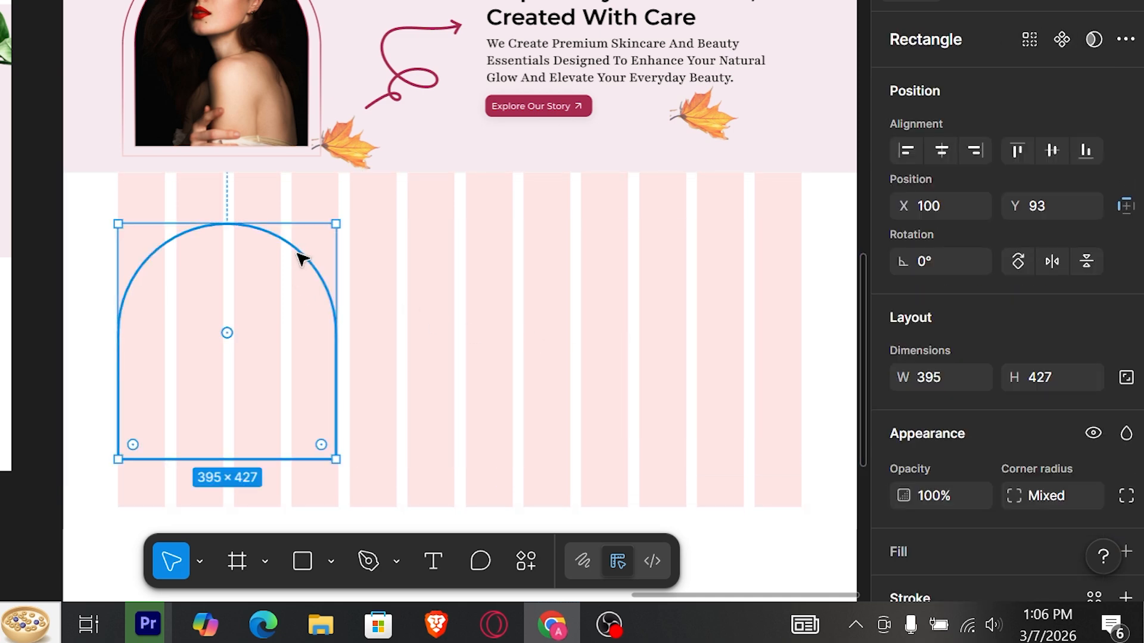
drag(271, 292, 485, 306)
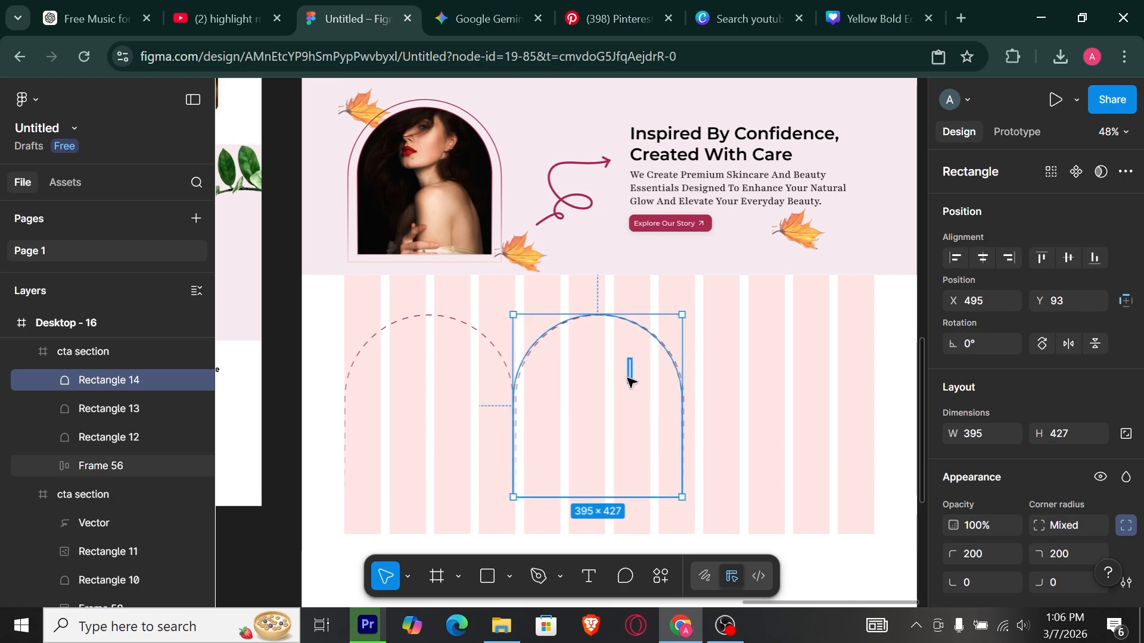
key(Delete)
click(523, 370)
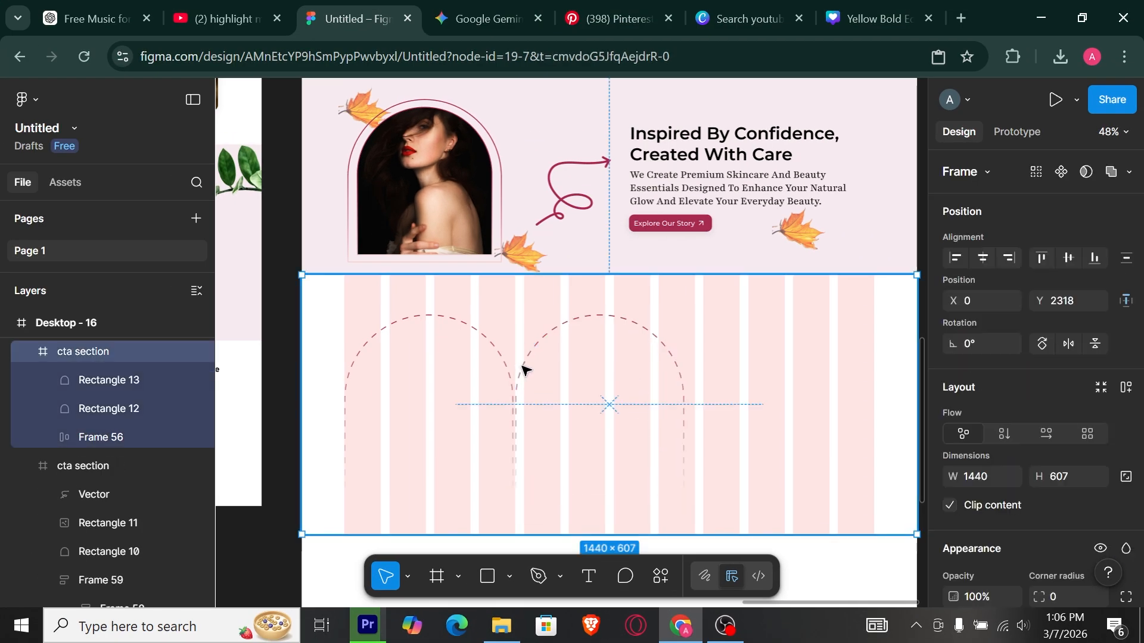
click(523, 371)
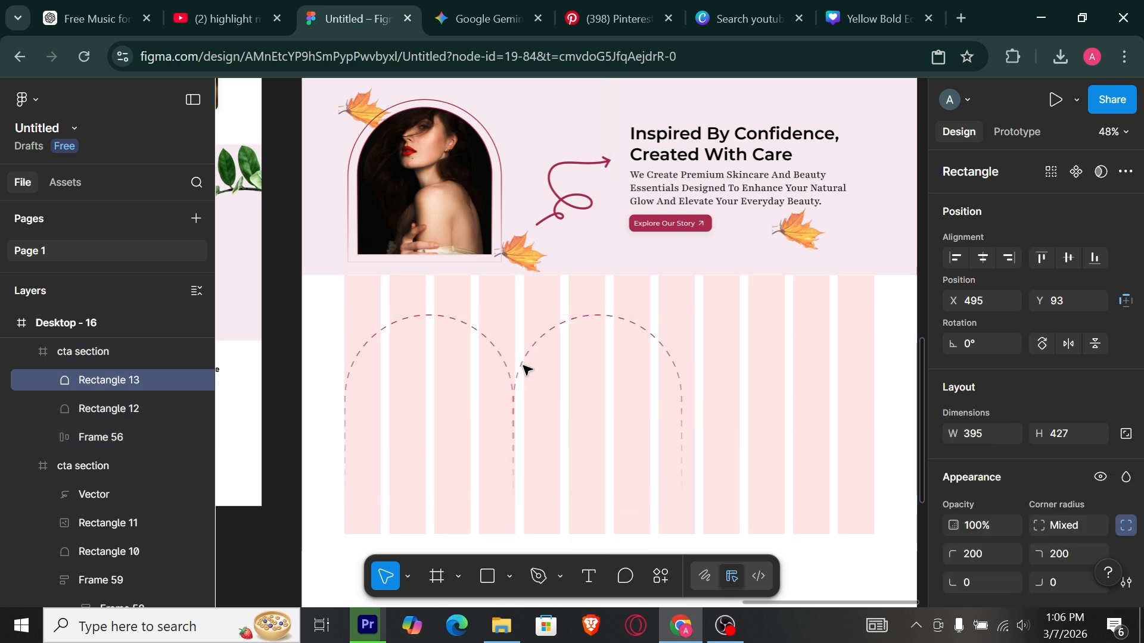
Flip the second arch vertically so its curve continues the first arch as a wave
click(1096, 345)
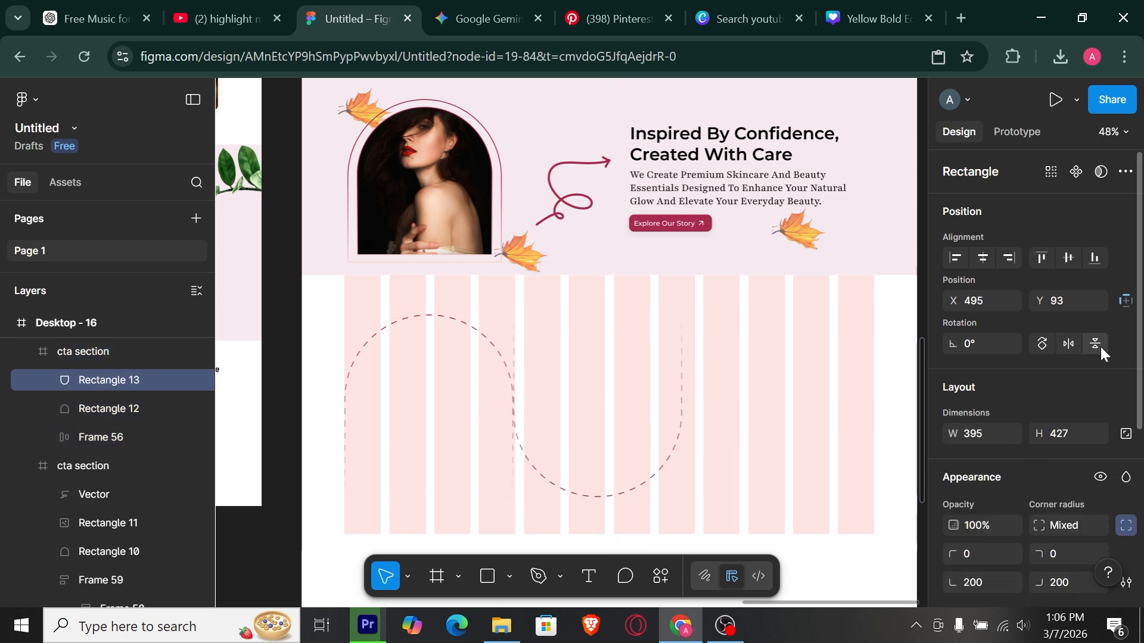
ctrl+scroll(518, 394, up, 3)
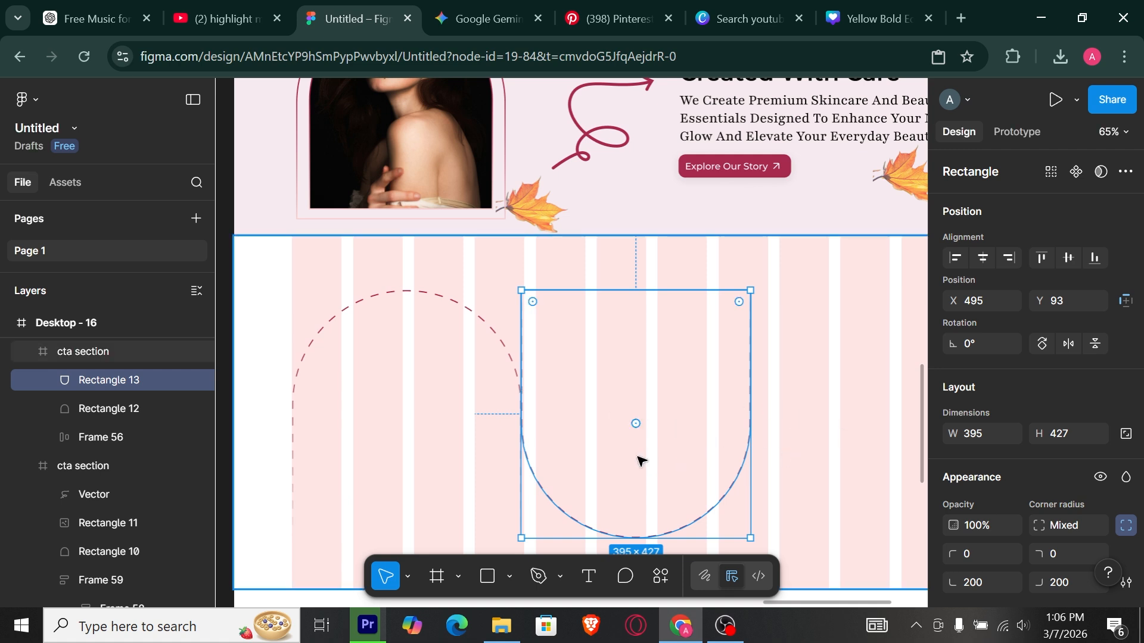
click(266, 389)
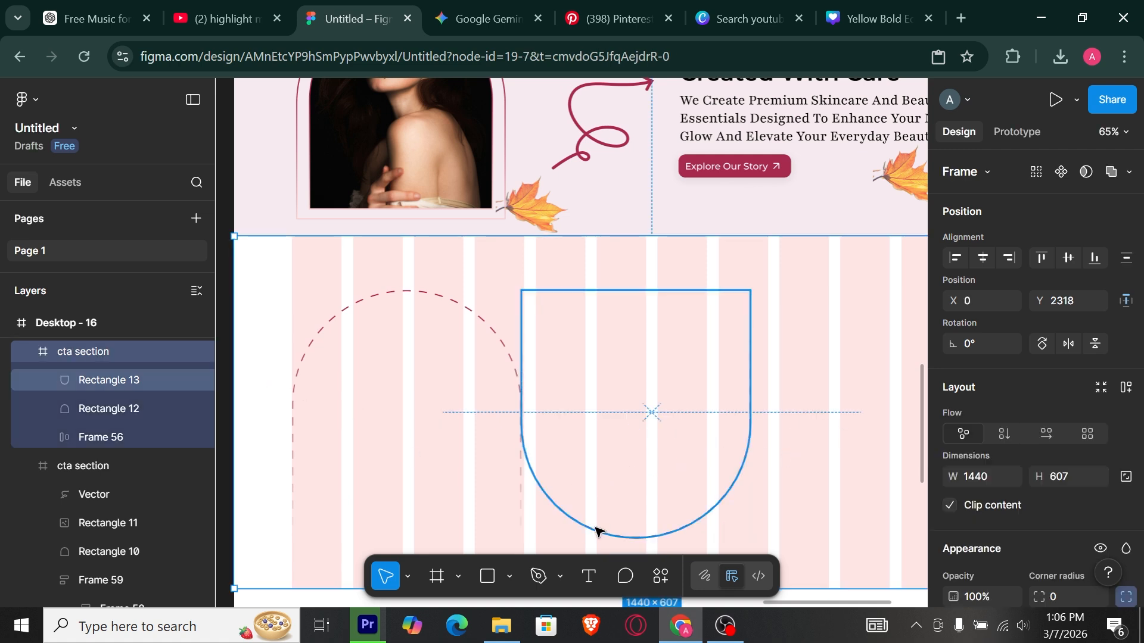
Move the transparent 42111F stop of the second arch's stroke gradient to 68%
click(596, 529)
scroll(599, 530, down, 1)
scroll(1059, 437, down, 5)
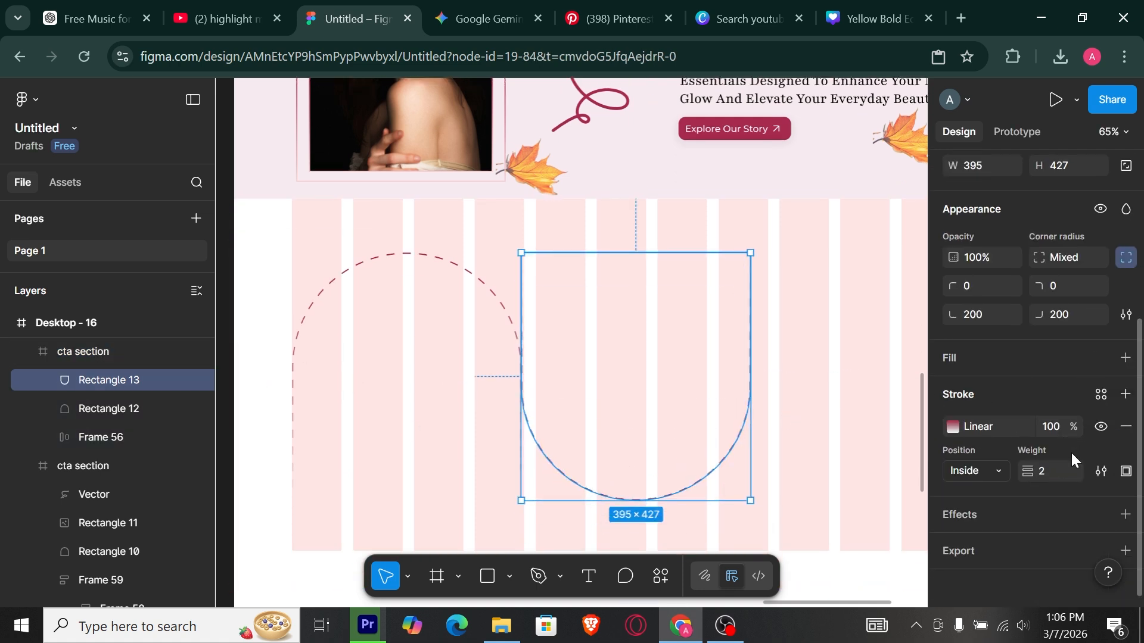
click(976, 429)
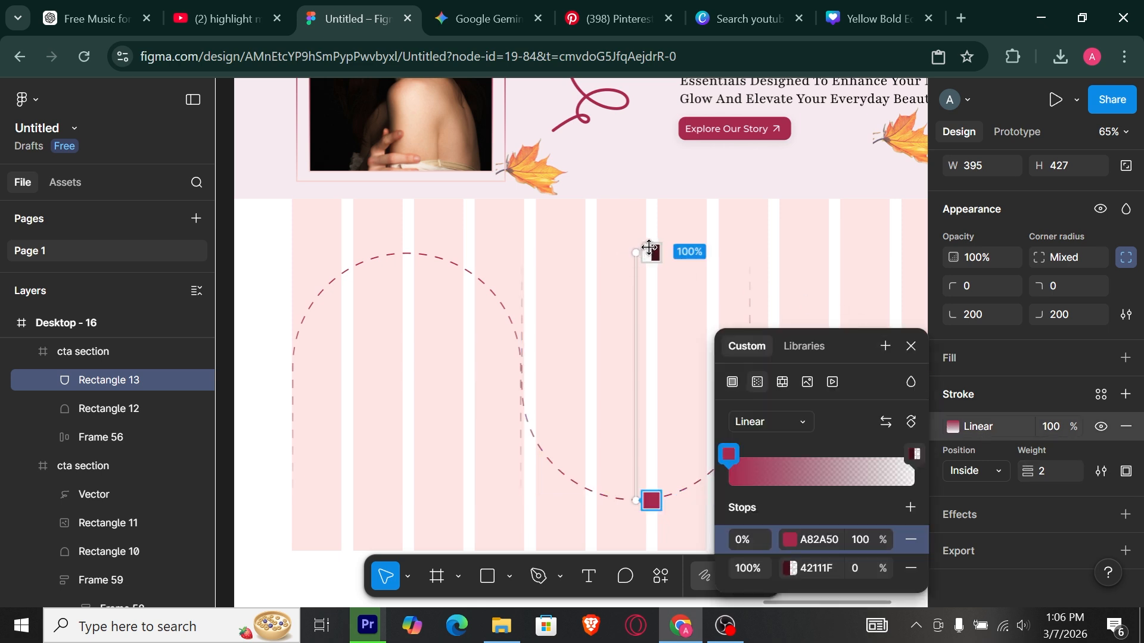
drag(649, 247, 653, 329)
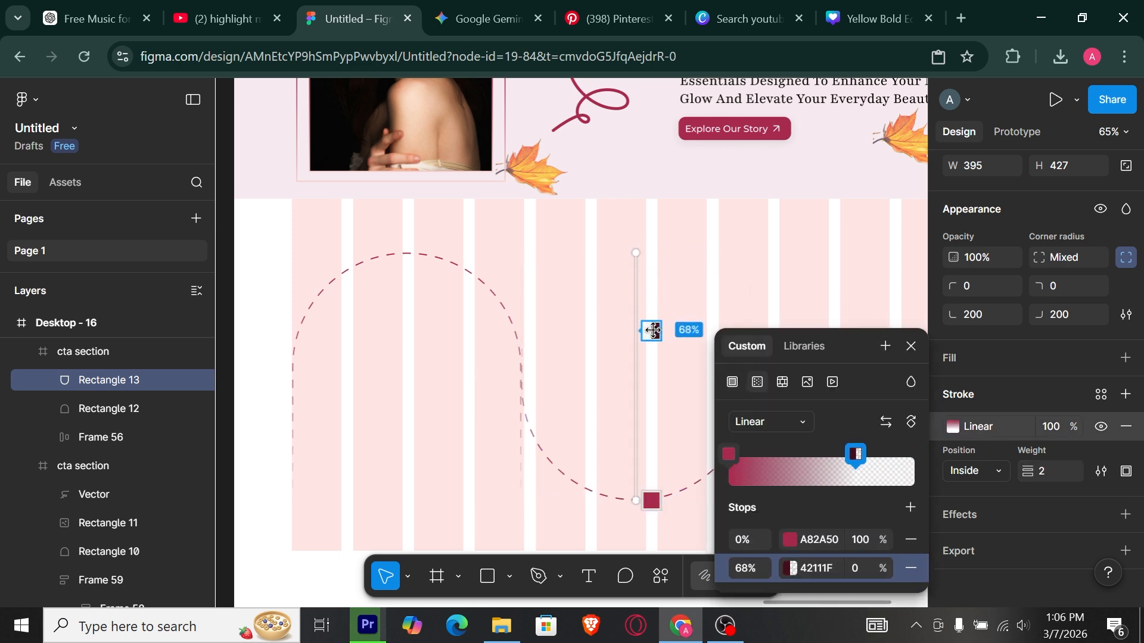
click(516, 327)
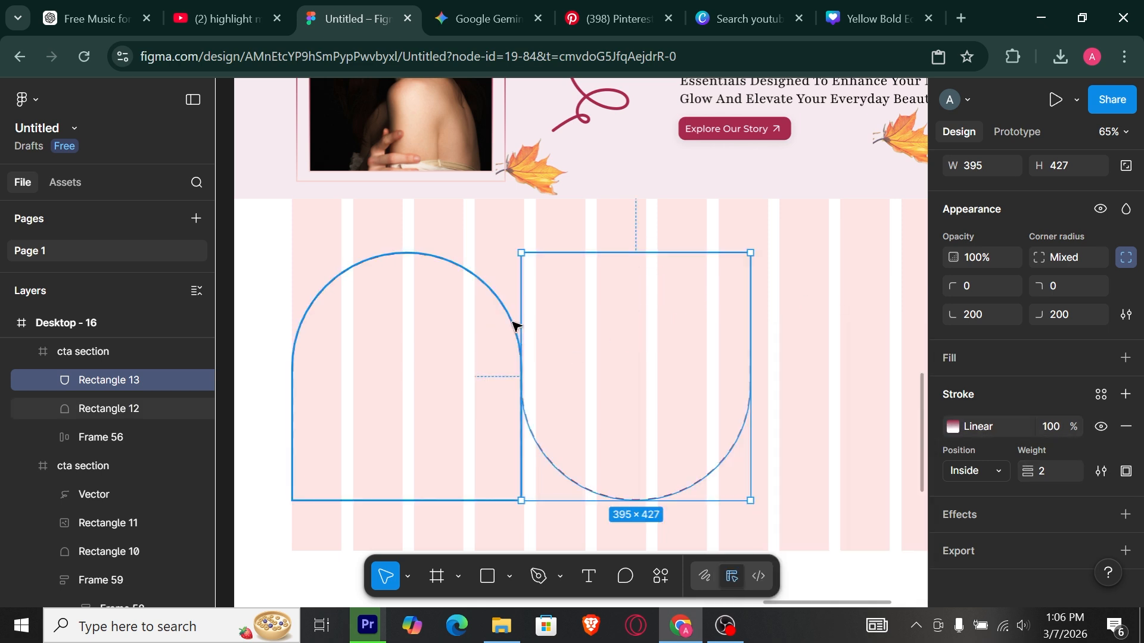
Move the transparent 42111F stop of the first arch's stroke gradient to 61%
click(516, 324)
click(966, 428)
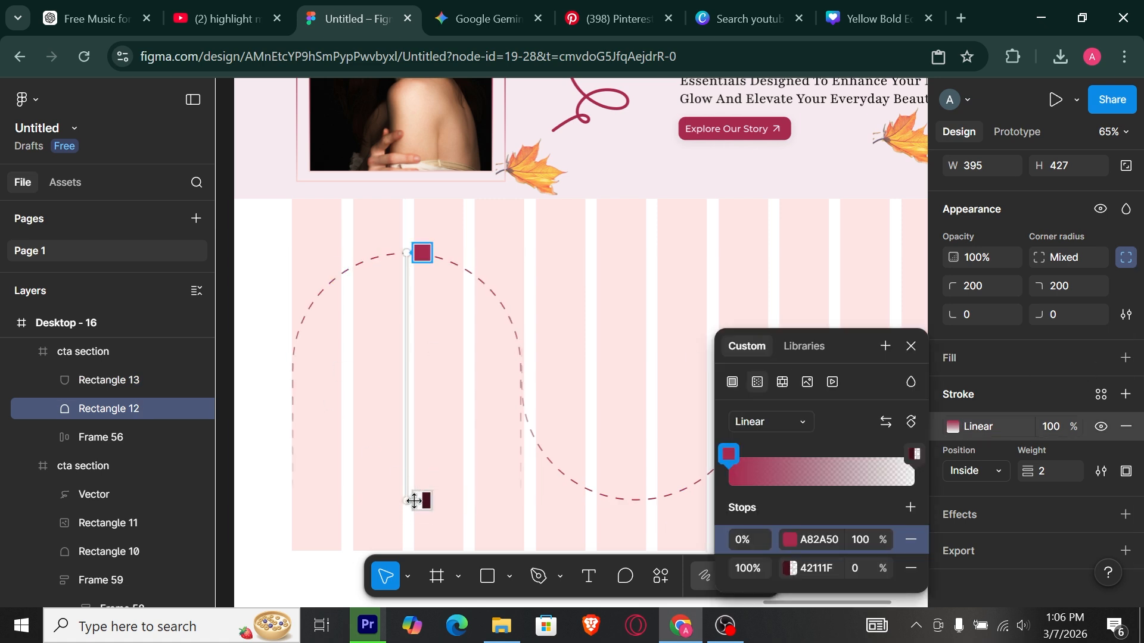
drag(415, 500, 419, 413)
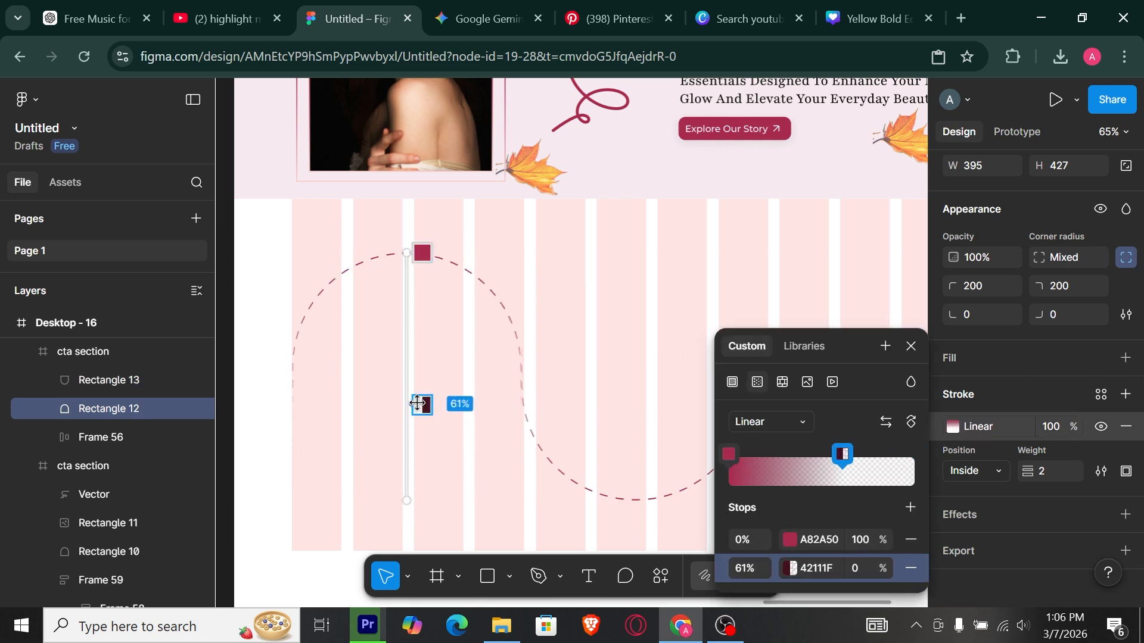
key(Escape)
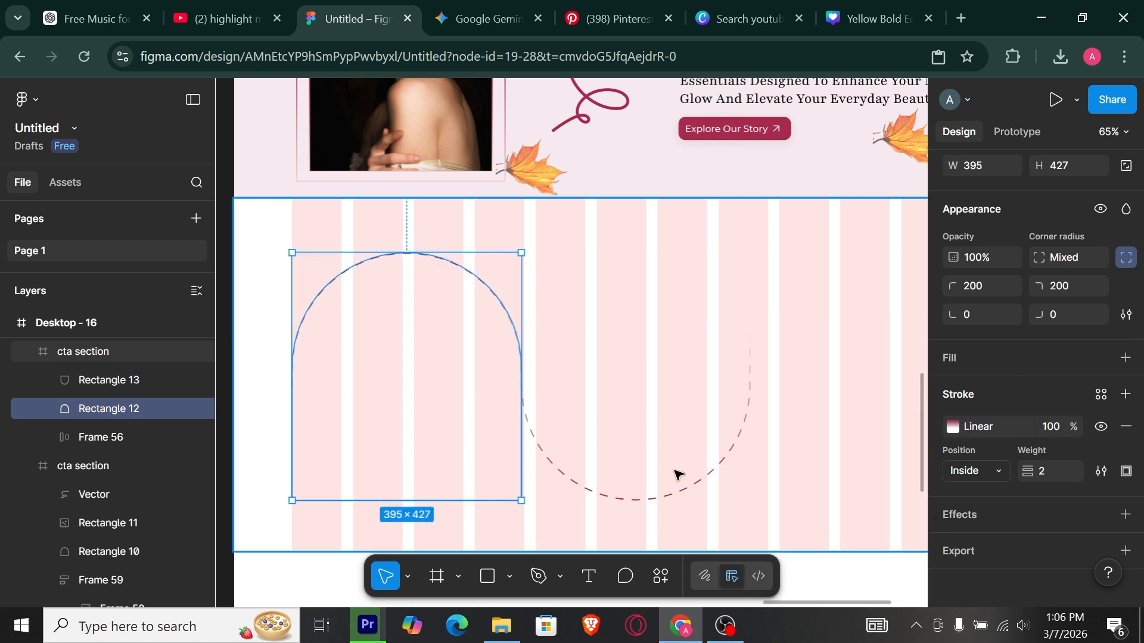
Duplicate the flipped arch to X 890 and flip the copy vertically so it points upward
click(669, 498)
drag(667, 452, 637, 475)
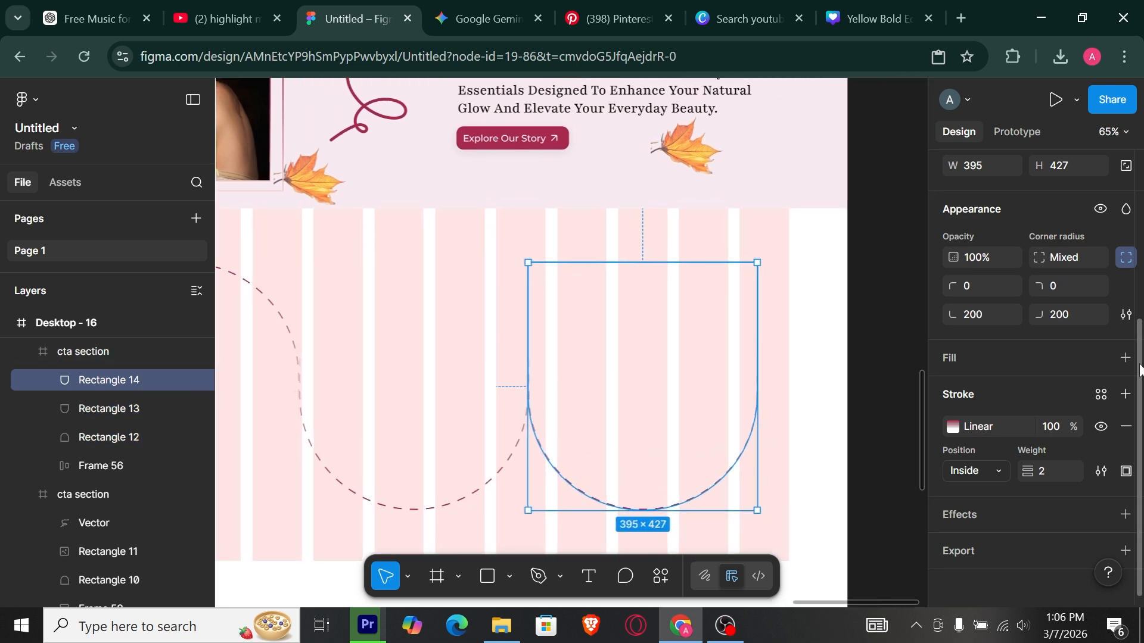
scroll(1043, 327, up, 5)
click(1095, 344)
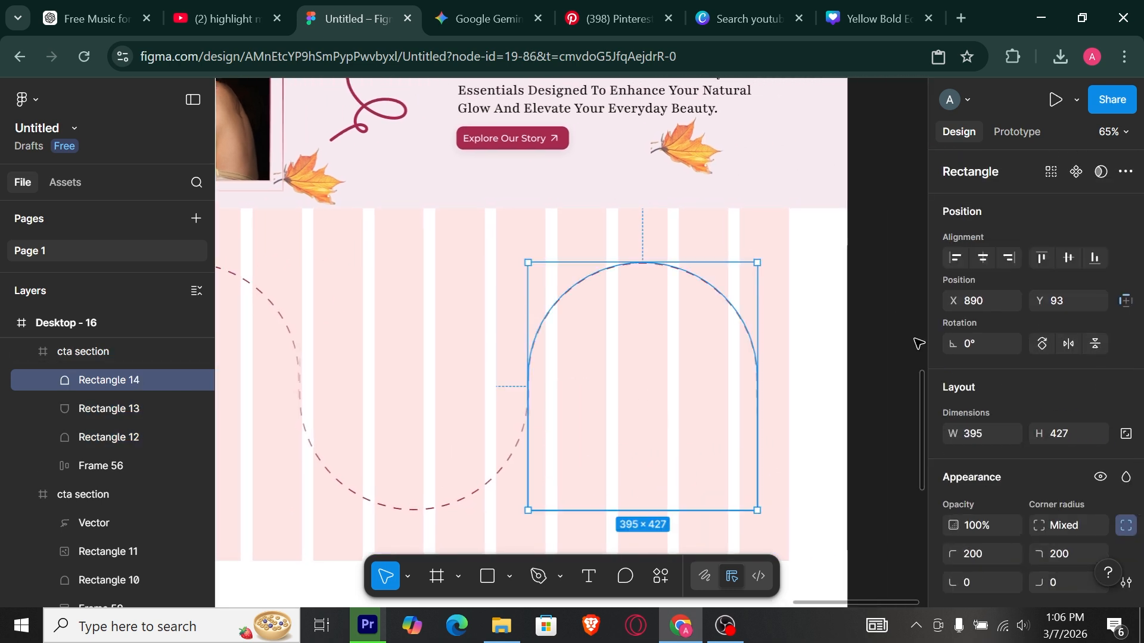
click(882, 338)
drag(884, 340, 929, 342)
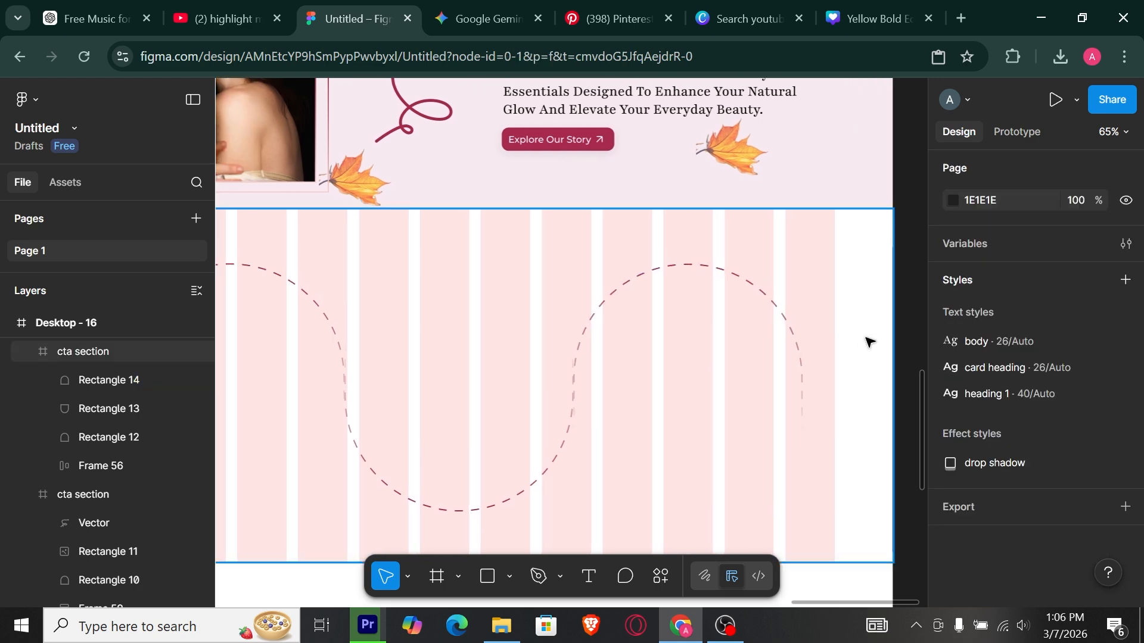
Widen the third arch to 422 and shift it to X 916 so it meets the outer column edge
scroll(866, 339, down, 1)
drag(766, 358, 803, 359)
double_click(857, 362)
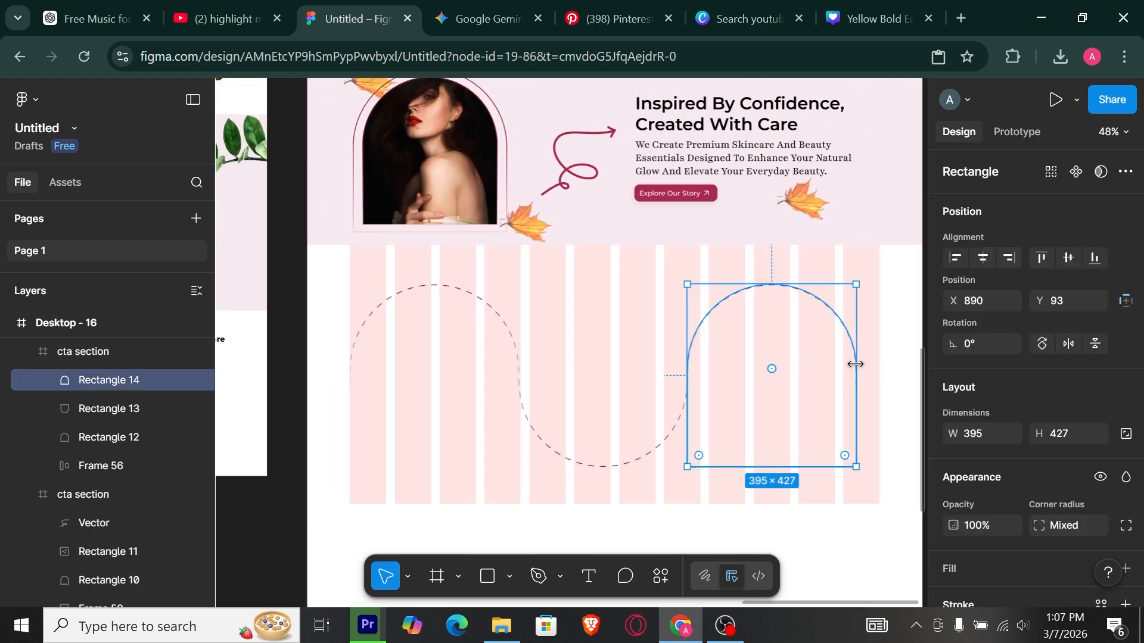
click(386, 577)
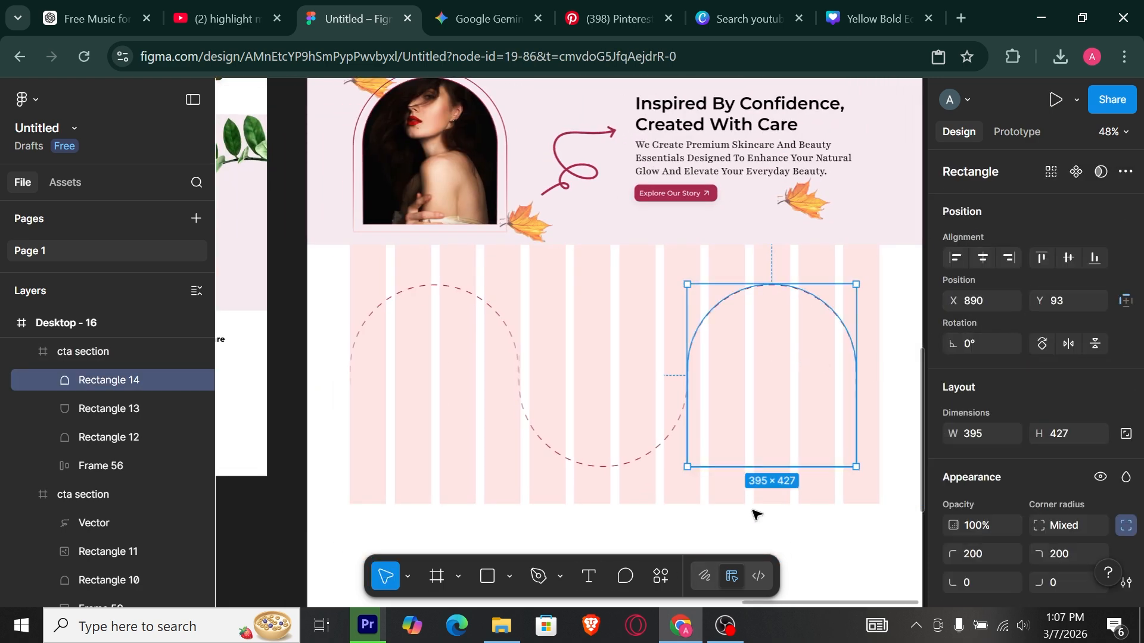
drag(856, 368, 870, 370)
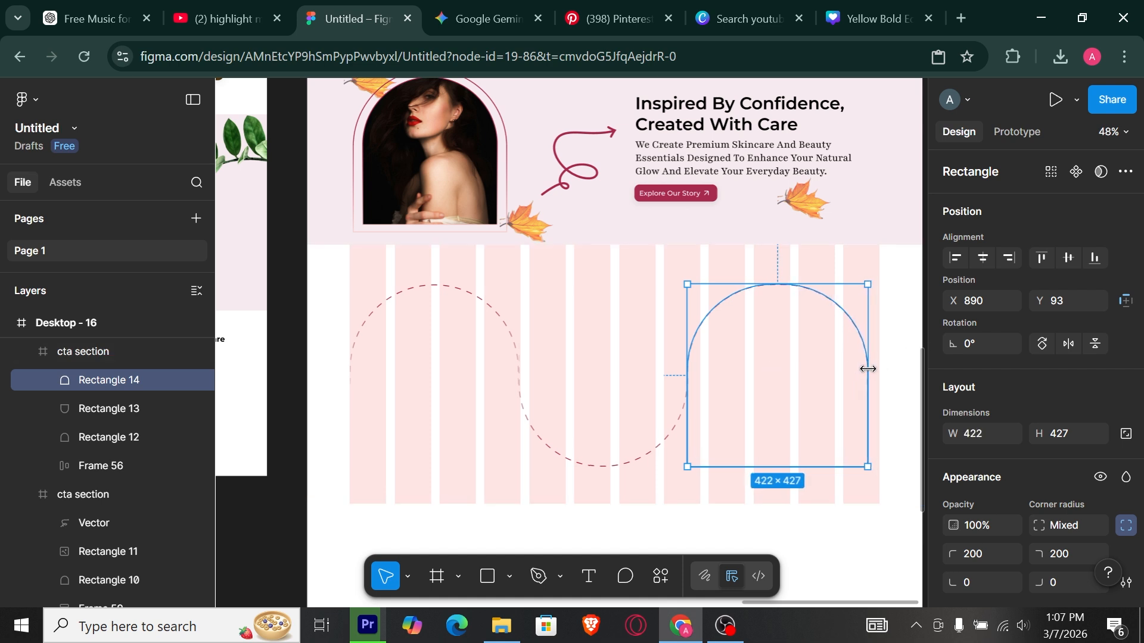
key(Right)
key(Right)
key(Right)
key(Right)
key(Right)
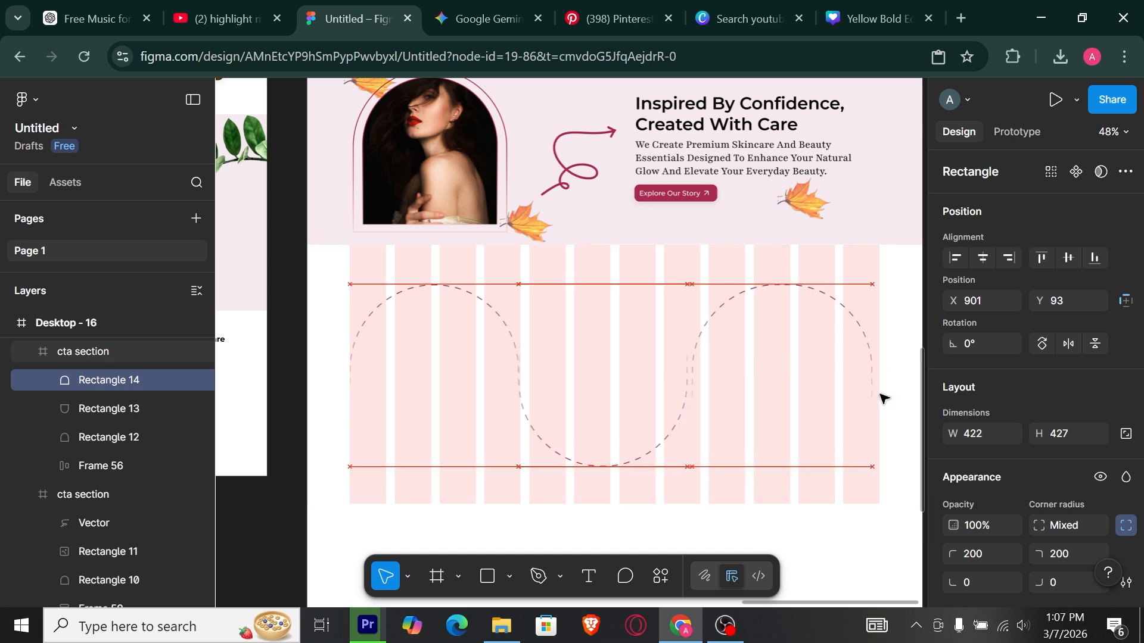
key(Right)
key(Right)
key(Right)
key(Right)
key(Right)
key(Right)
key(Right)
key(Right)
key(Right)
key(Right)
key(Right)
key(Right)
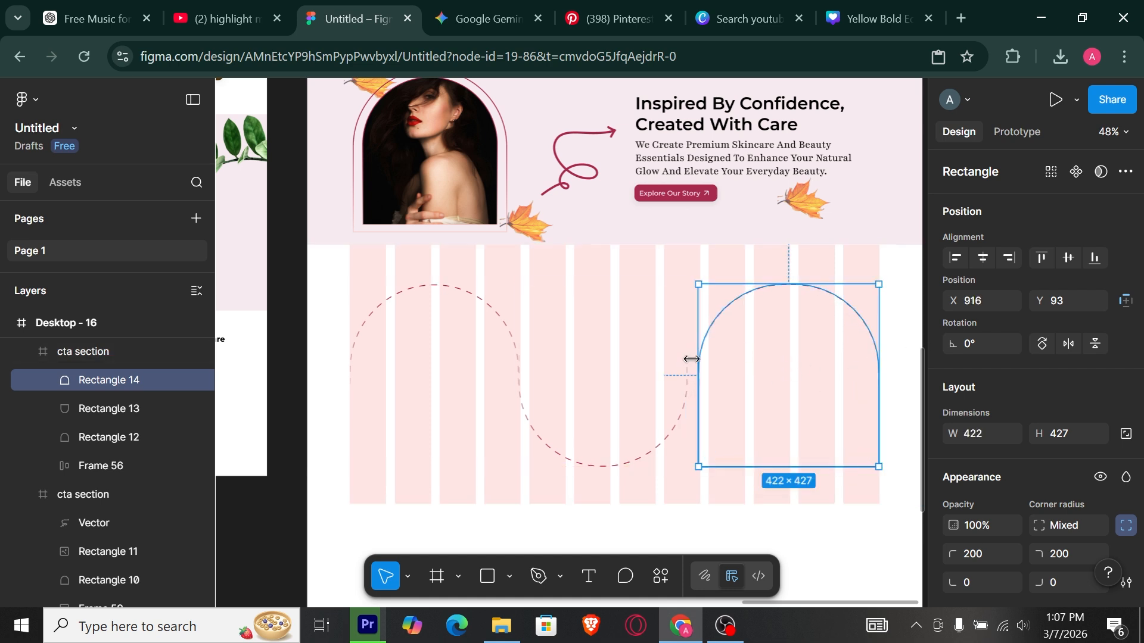
Close the gaps in the wave by widening the third arch to 432, the first to 400, and stretching the middle one
drag(696, 364, 690, 365)
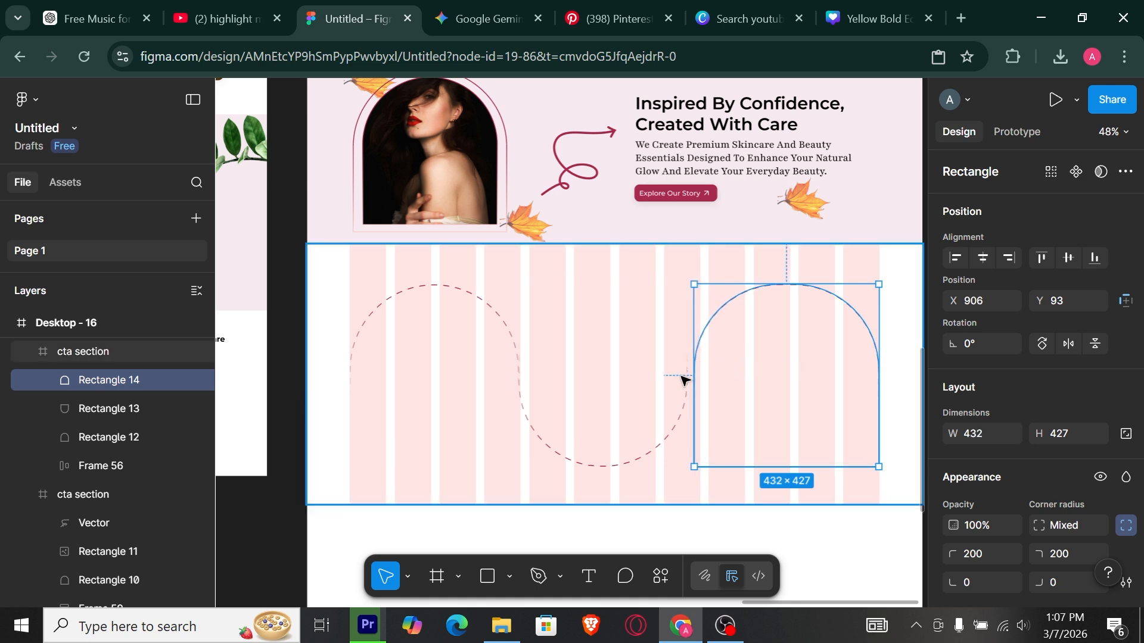
click(681, 399)
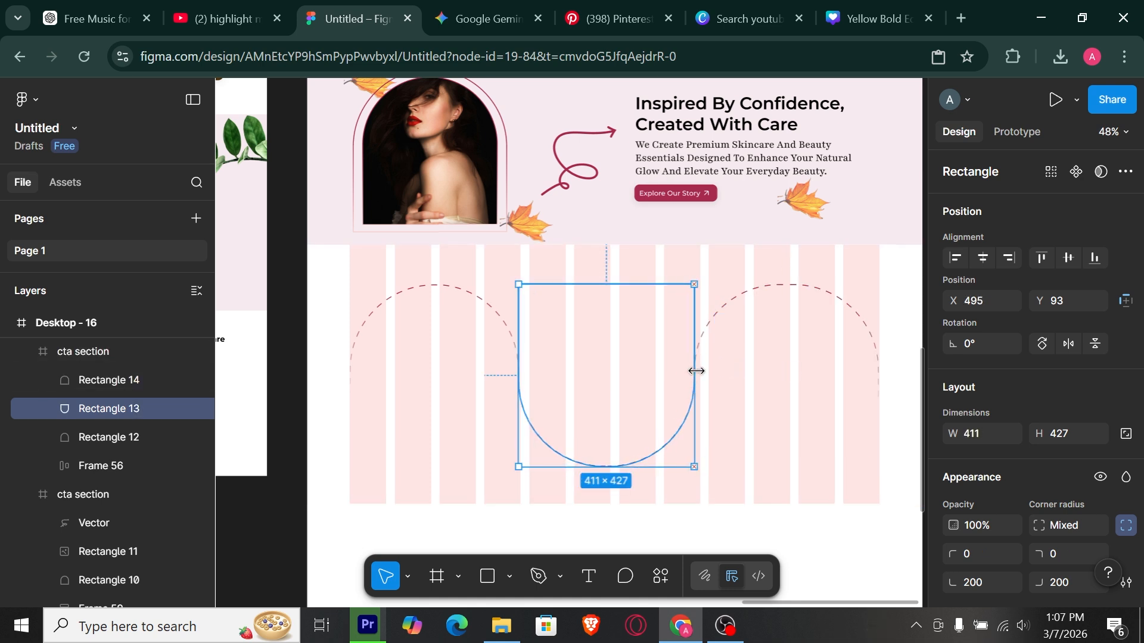
click(516, 351)
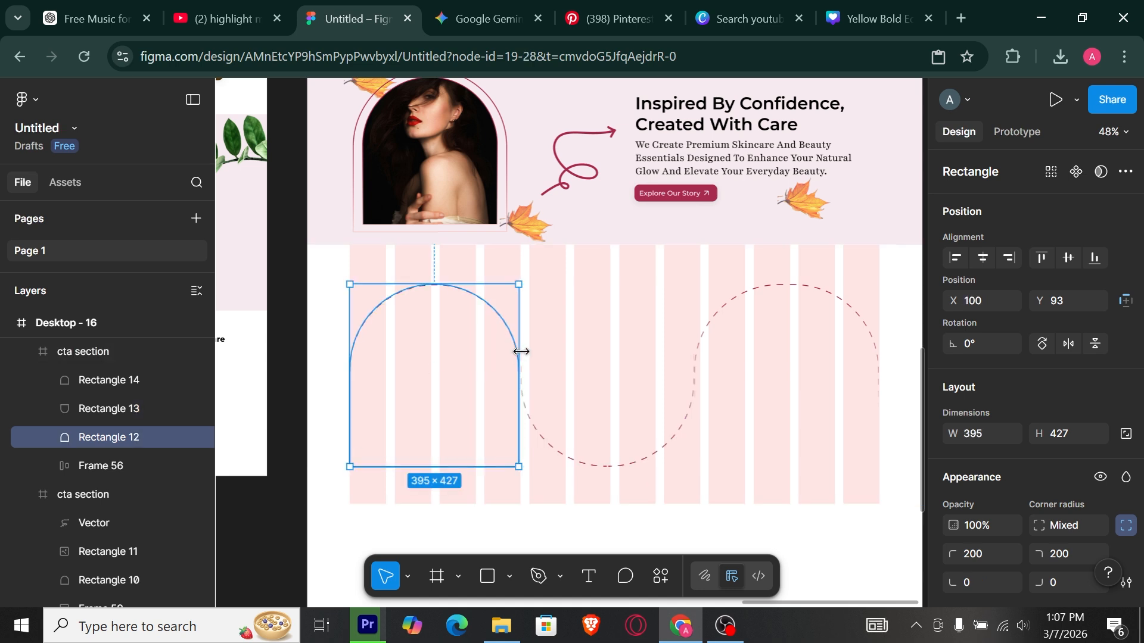
click(330, 361)
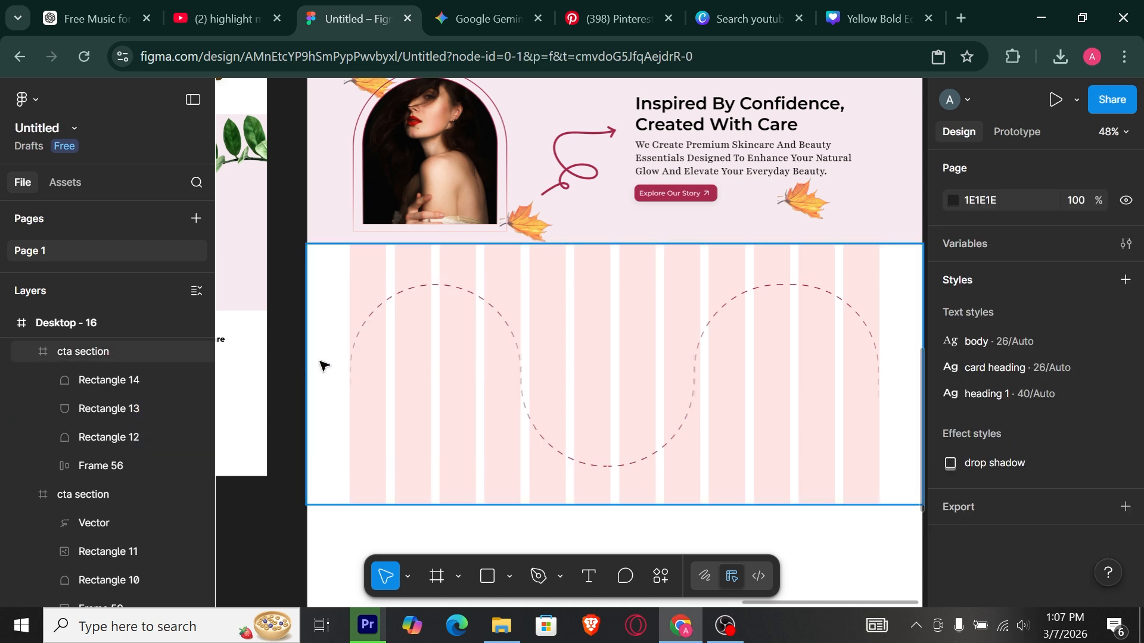
Duplicate the first arch, shrink the copy to 345 × 368, and centre it inside the original at X 127, Y 123
scroll(427, 340, up, 3)
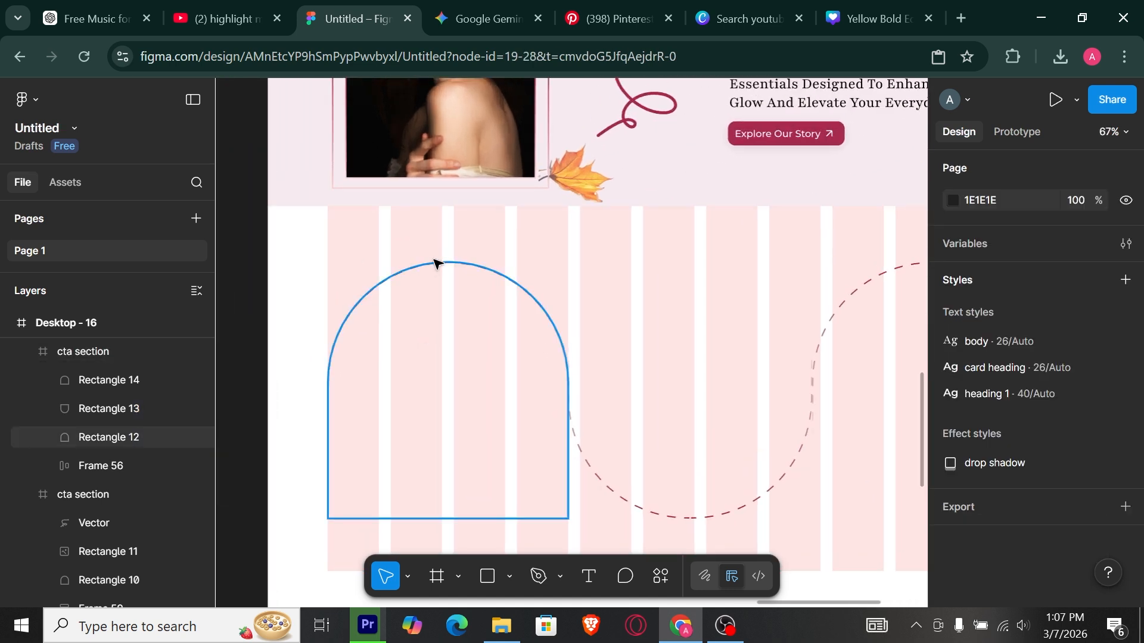
click(453, 301)
key(ctrl+d)
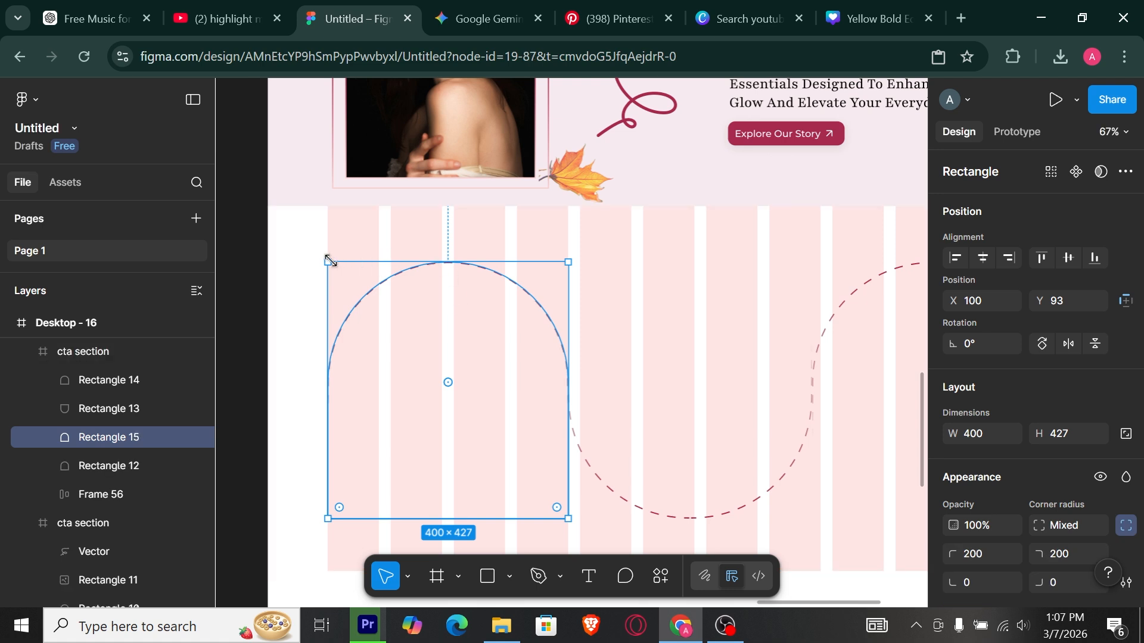
drag(331, 260, 365, 296)
drag(474, 358, 459, 341)
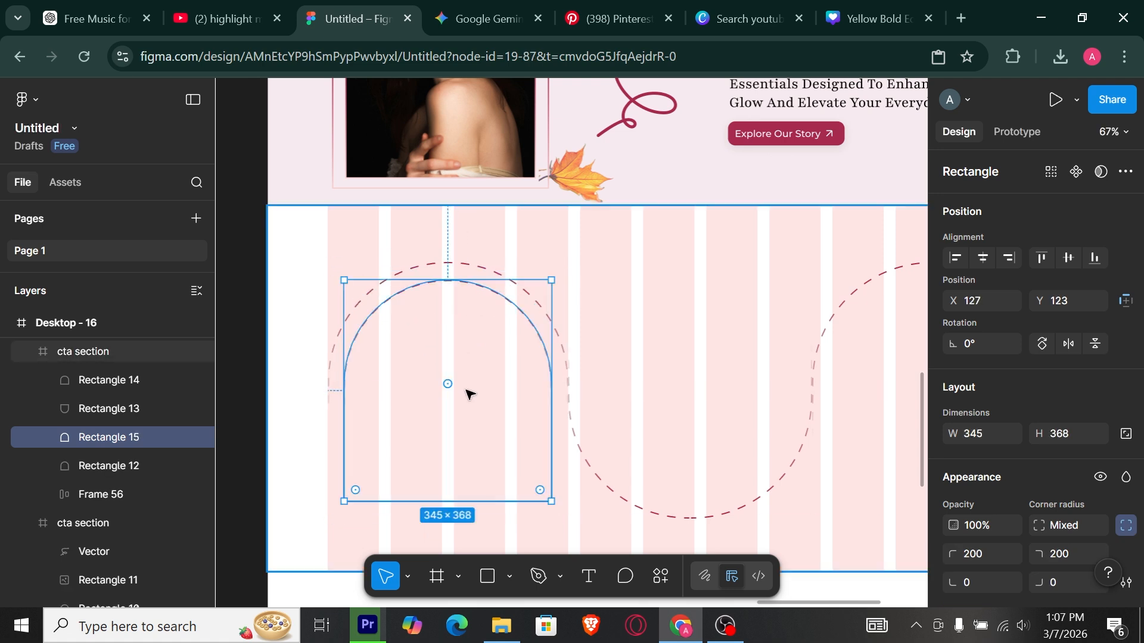
Extend the inner arch downward to 345 × 397 so its base aligns with the first outer arch's base
drag(473, 502, 474, 508)
shift+click(330, 338)
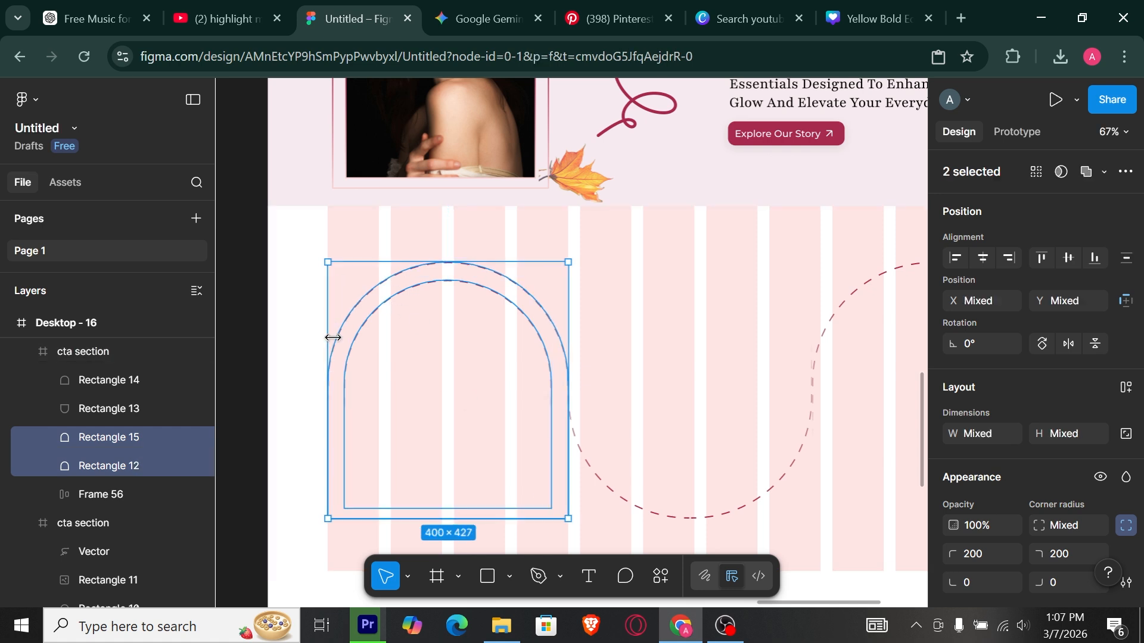
click(376, 390)
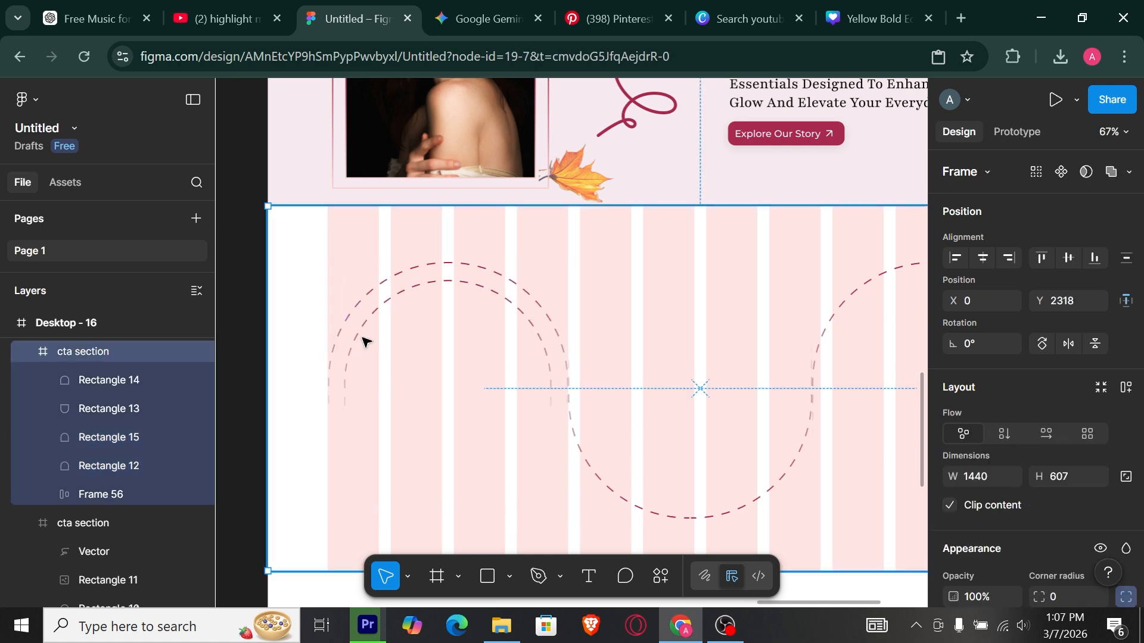
click(378, 311)
drag(409, 512, 409, 518)
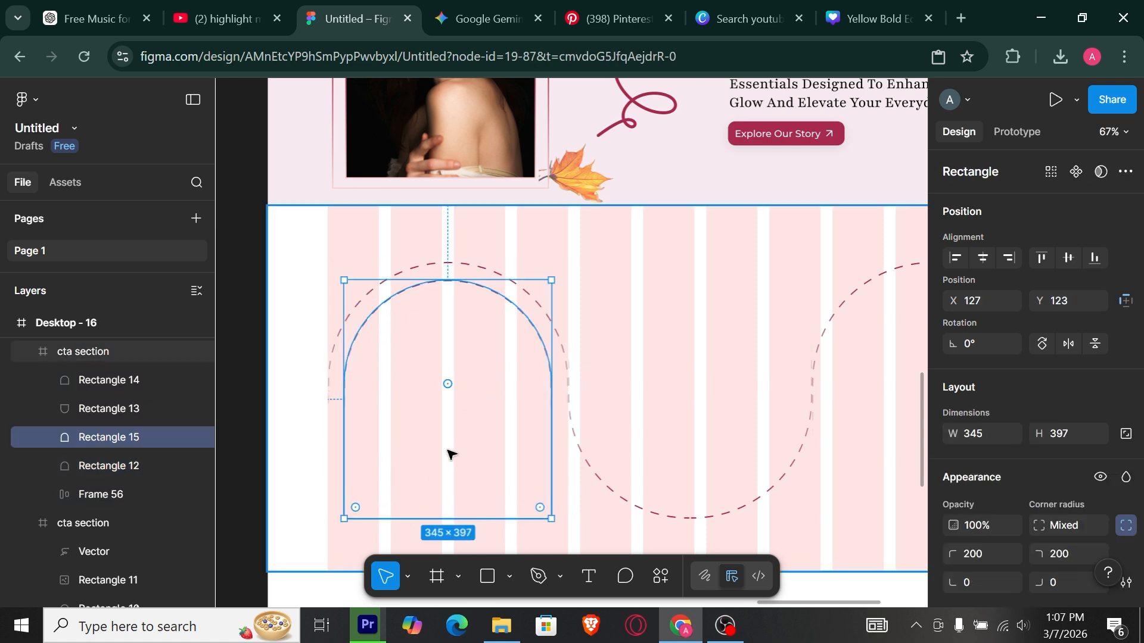
Fill the inner arch with the Downloads portrait of the red-haired woman against a dark background
scroll(1005, 498, down, 5)
click(949, 351)
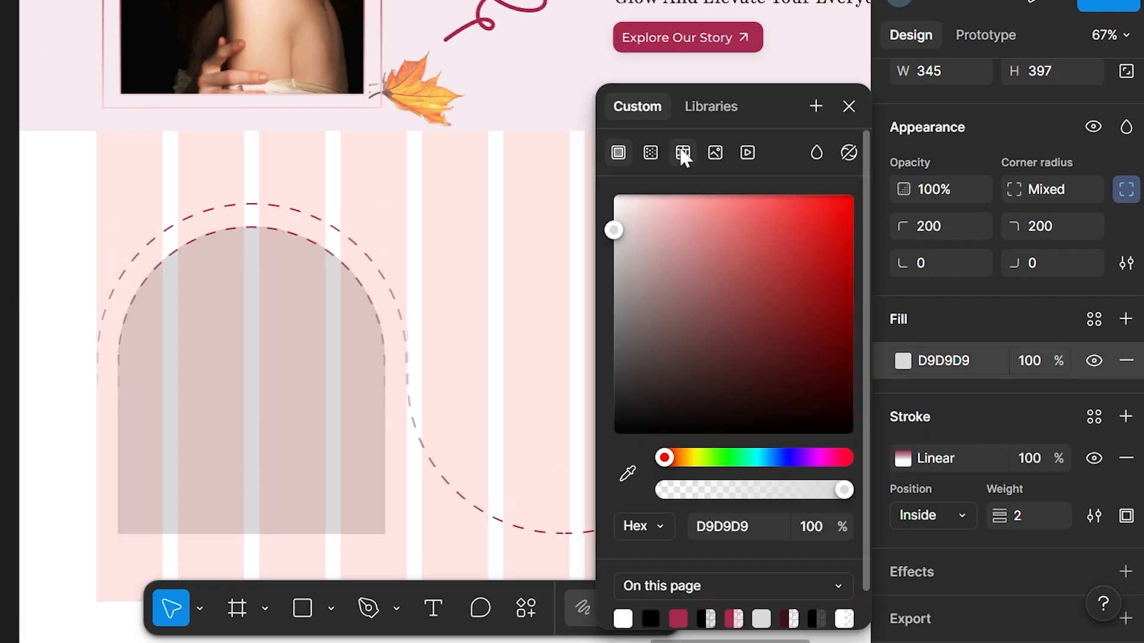
click(715, 152)
click(694, 342)
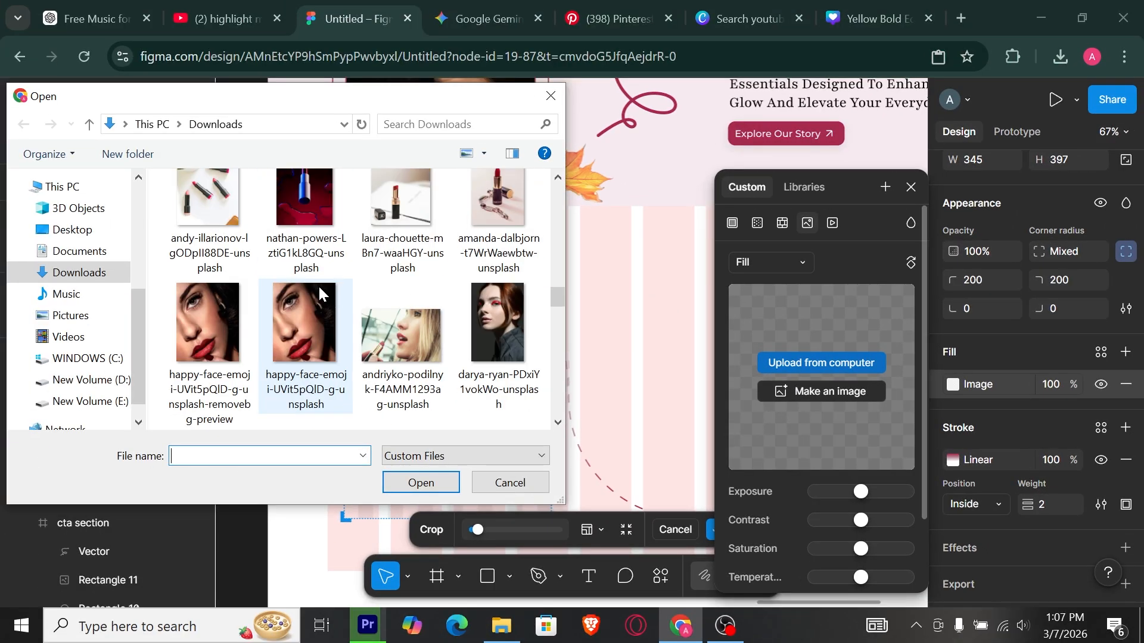
scroll(320, 287, down, 15)
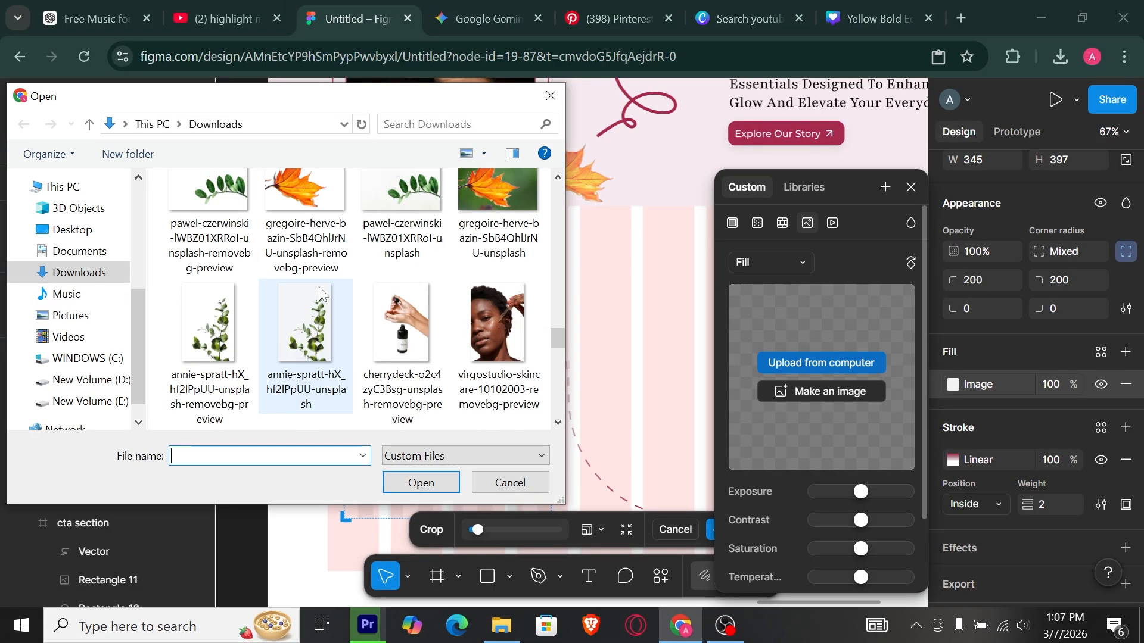
scroll(321, 292, up, 10)
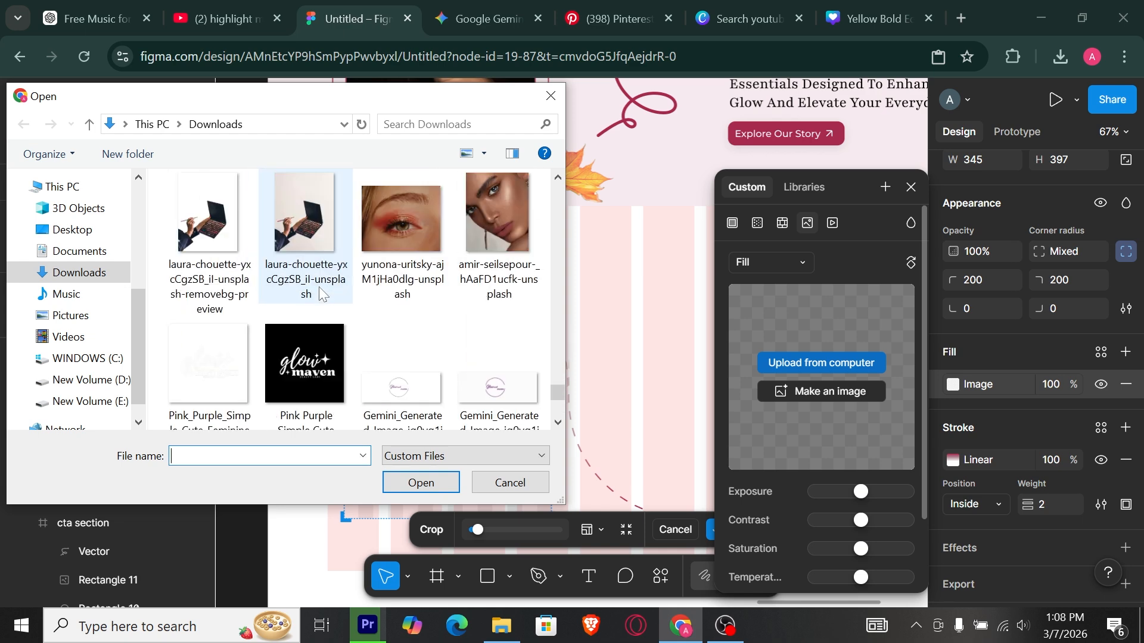
scroll(321, 292, up, 10)
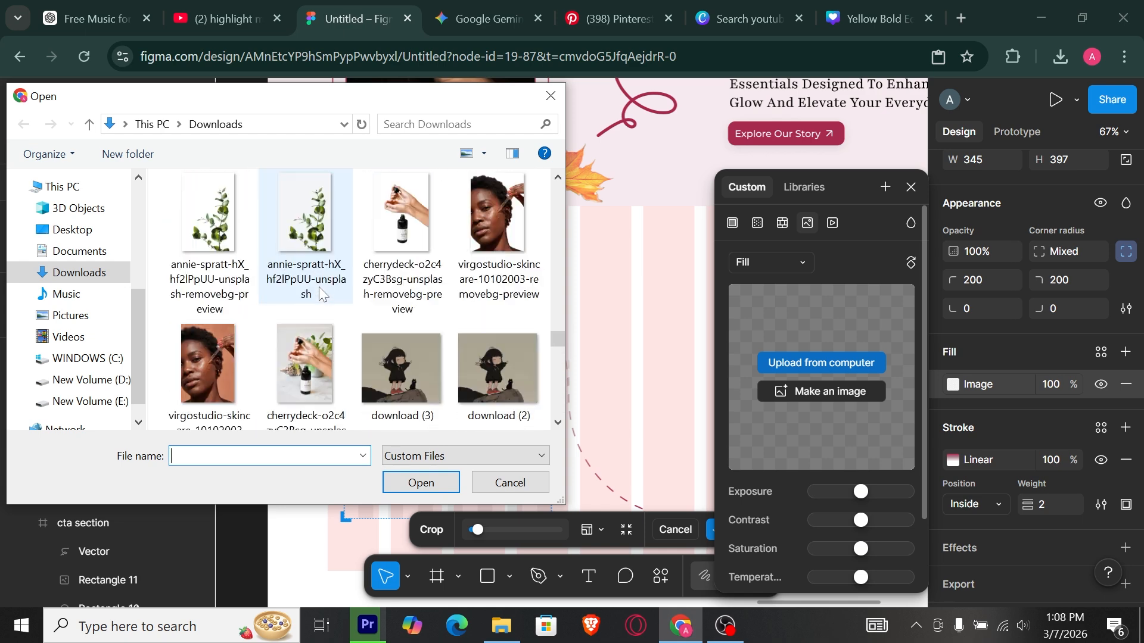
scroll(321, 291, up, 3)
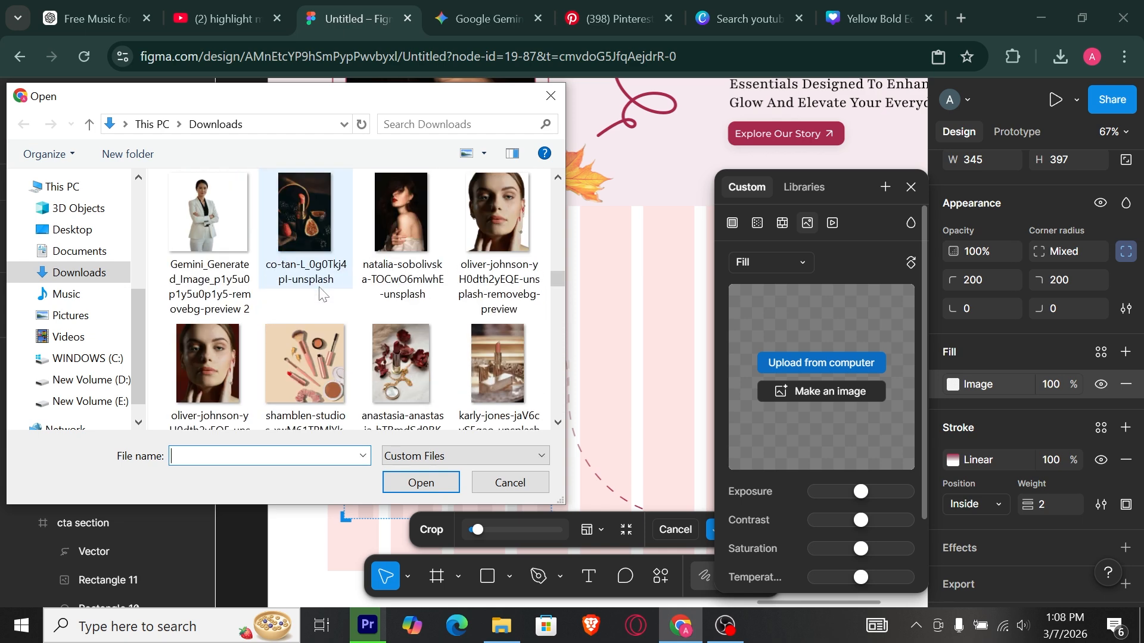
double_click(402, 226)
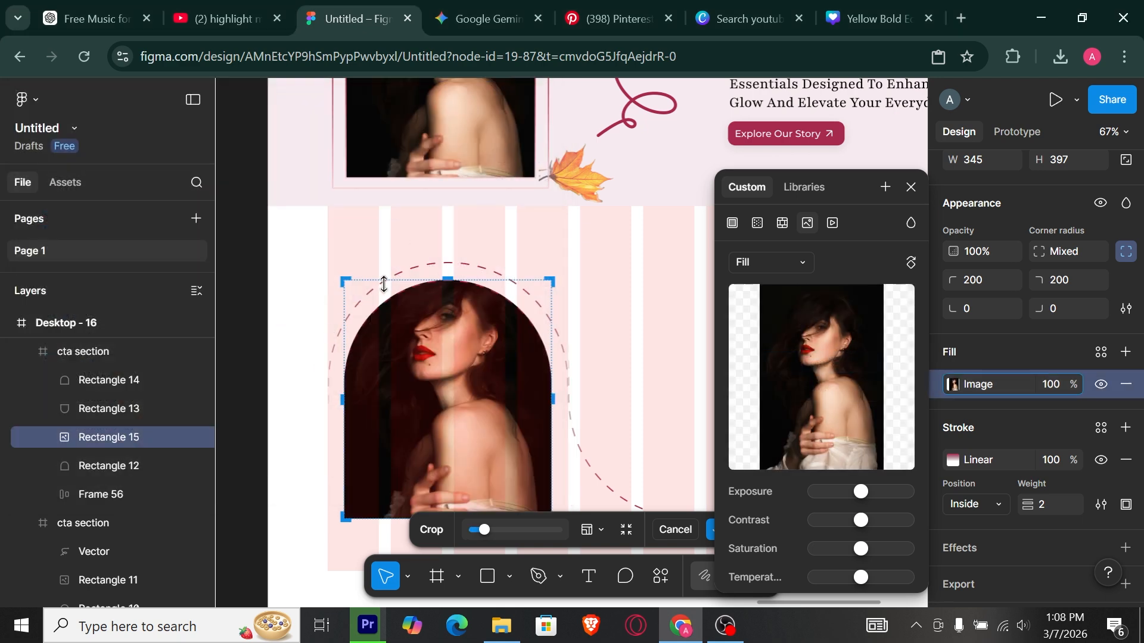
click(281, 305)
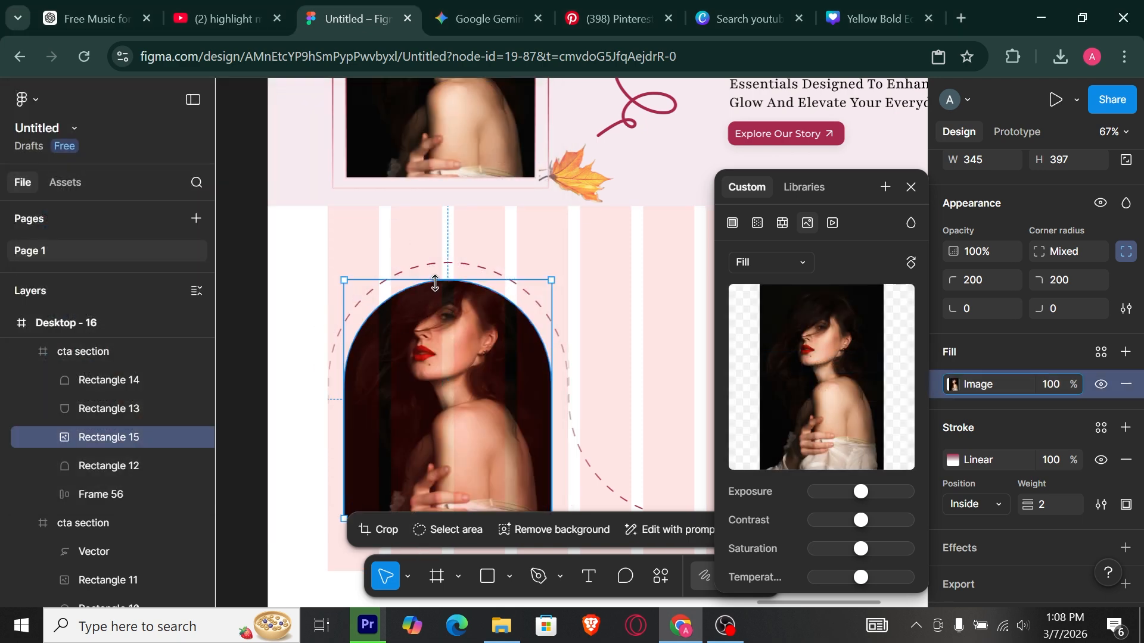
Enlarge the portrait card to 366 × 409 so it sits closer to the dashed outline of the first arch
drag(435, 283, 436, 273)
drag(341, 352, 337, 353)
drag(549, 371, 557, 373)
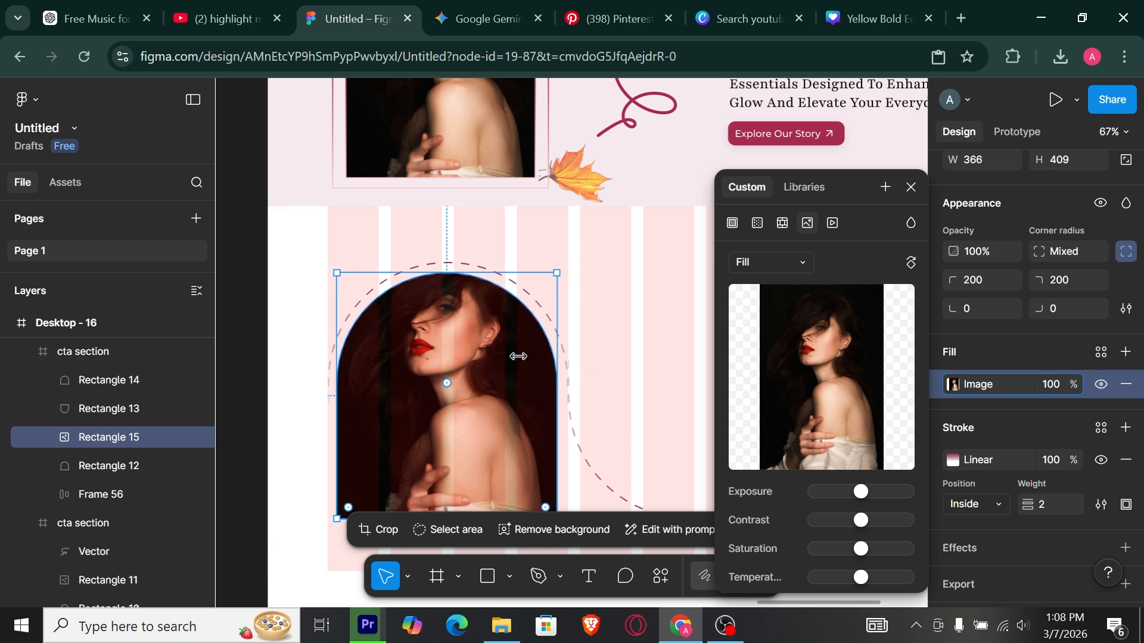
click(304, 316)
Place a vertically flipped copy of the portrait card in the middle arch at X 520, Y 111, sized 366 × 391
click(475, 392)
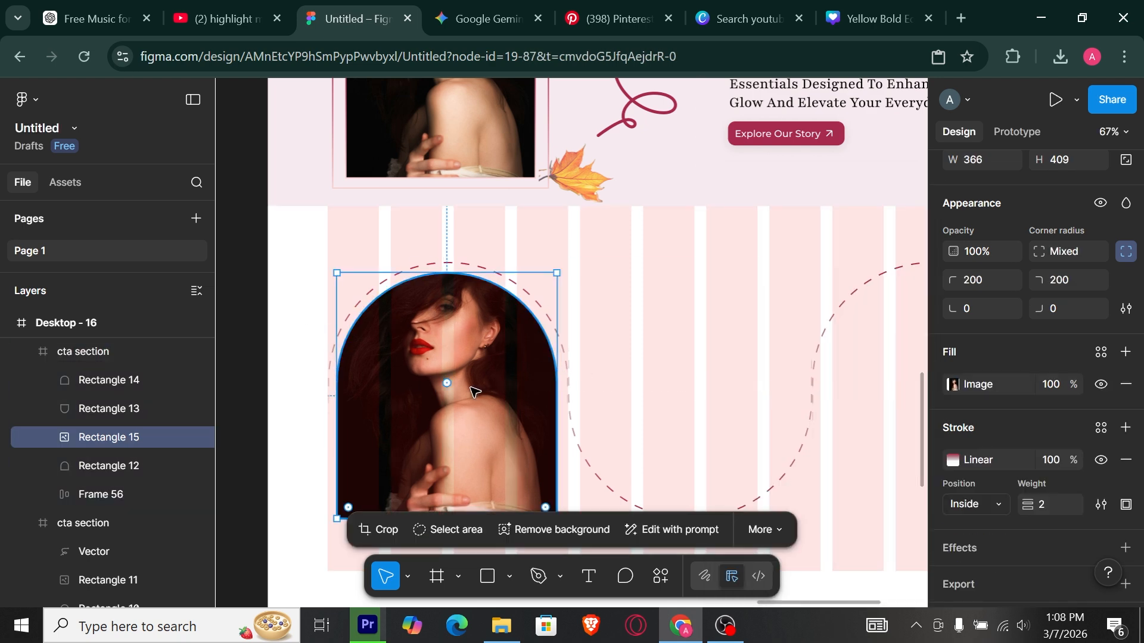
drag(474, 391, 715, 357)
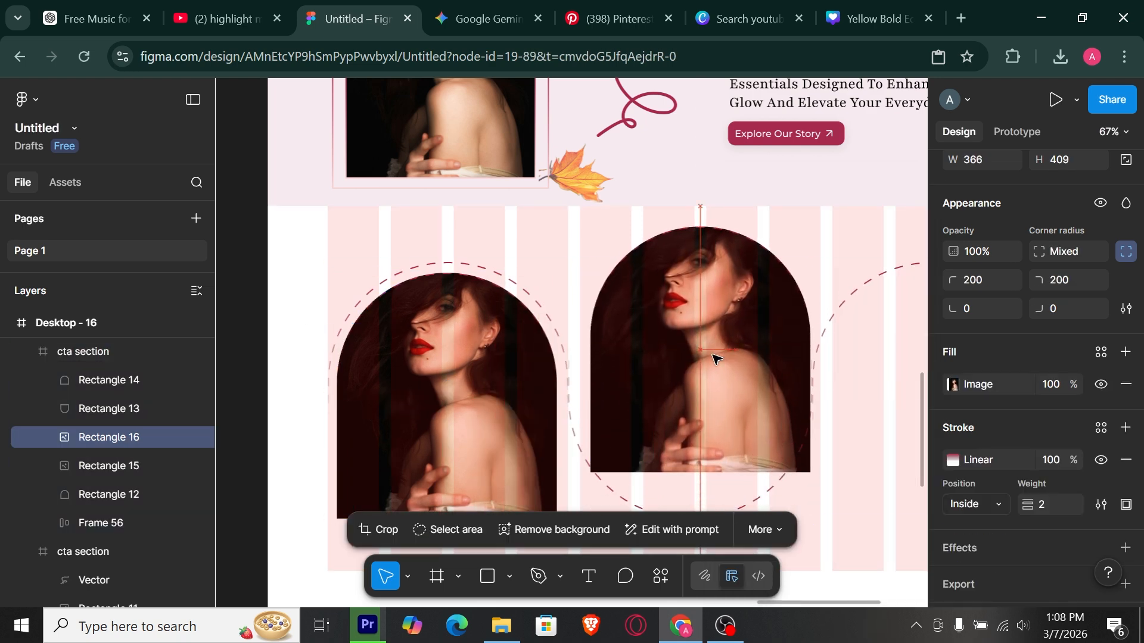
scroll(1075, 262, up, 5)
click(1068, 343)
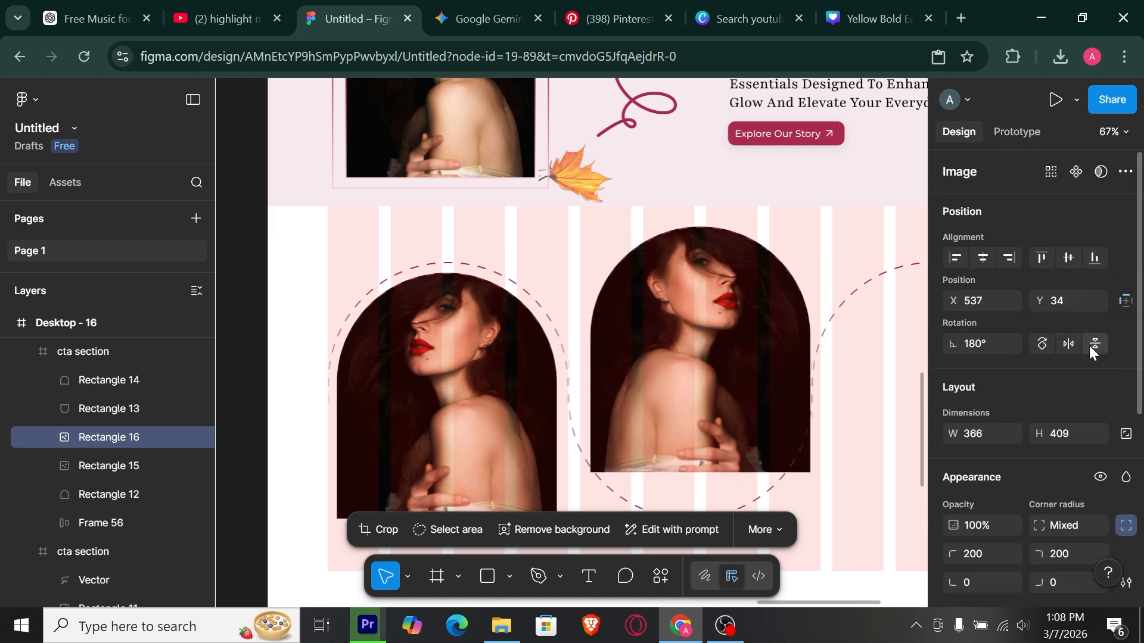
click(1077, 345)
click(1090, 346)
drag(727, 332, 723, 368)
scroll(719, 369, down, 1)
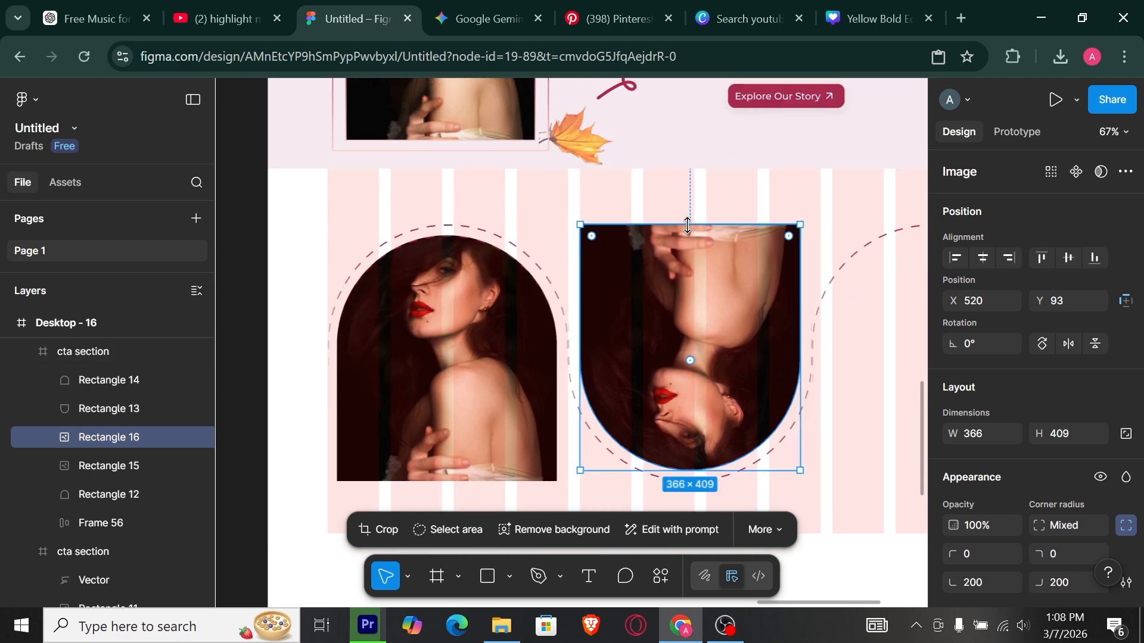
drag(688, 225, 689, 235)
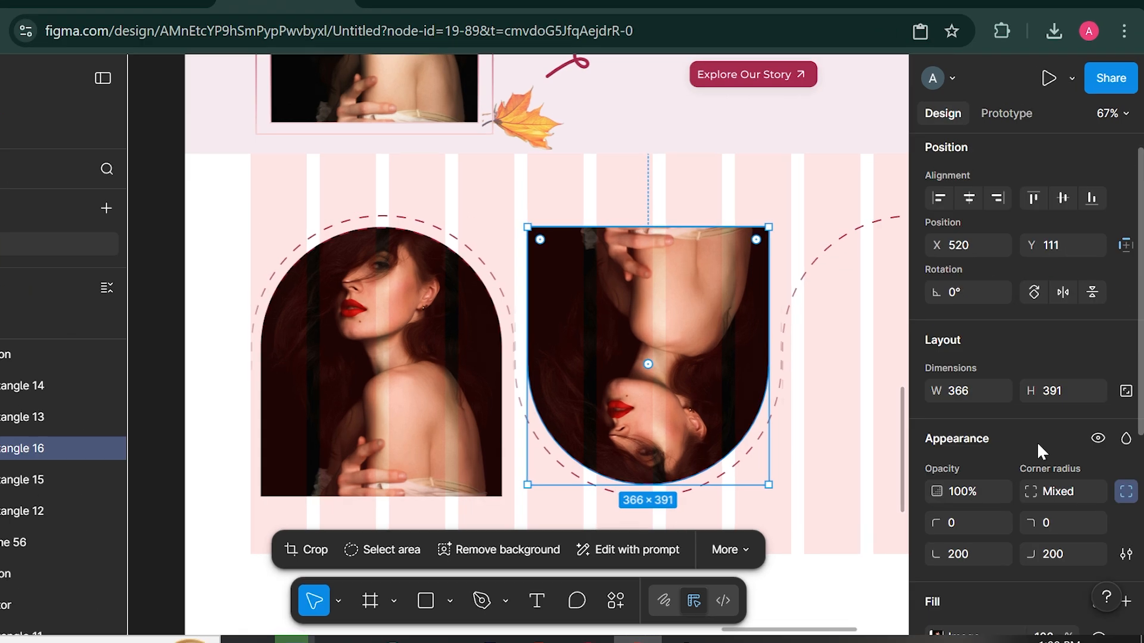
Replace the middle card's image with the makeup flat-lay photo shamblen-studios-xwM61TPMlYk-unsplash from Downloads
scroll(983, 438, down, 5)
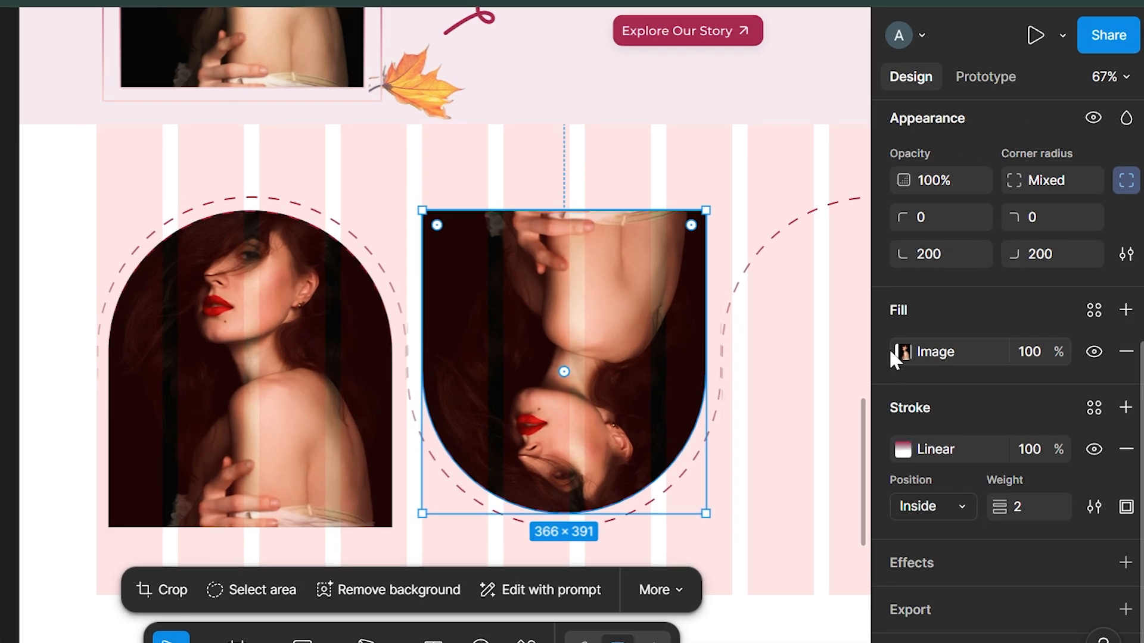
click(952, 345)
click(667, 376)
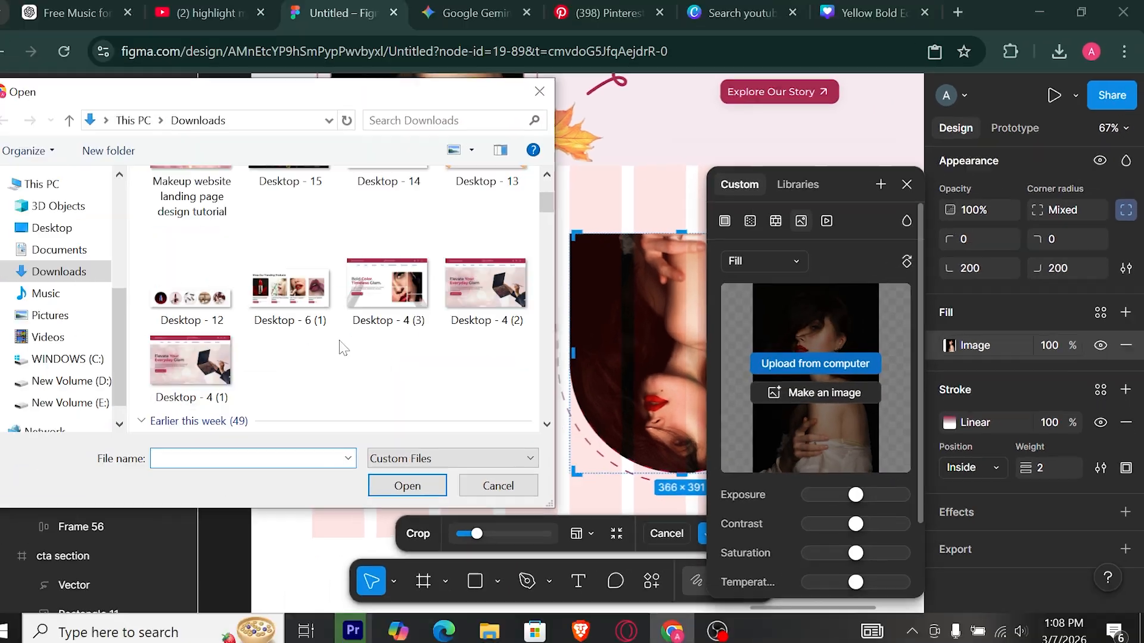
scroll(136, 352, down, 6)
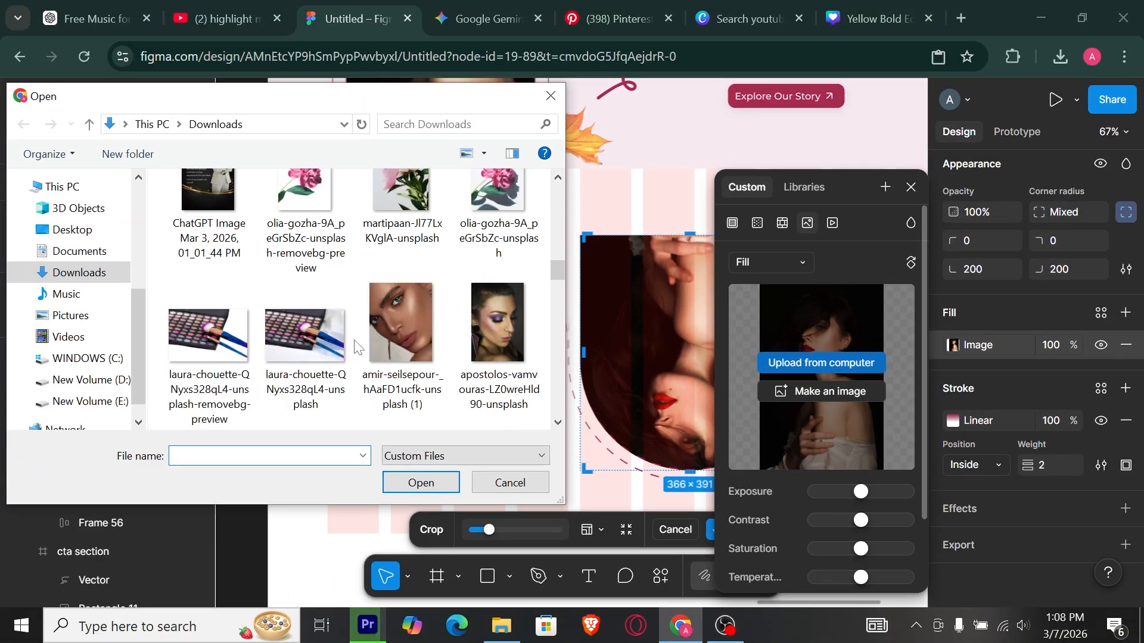
scroll(355, 346, down, 5)
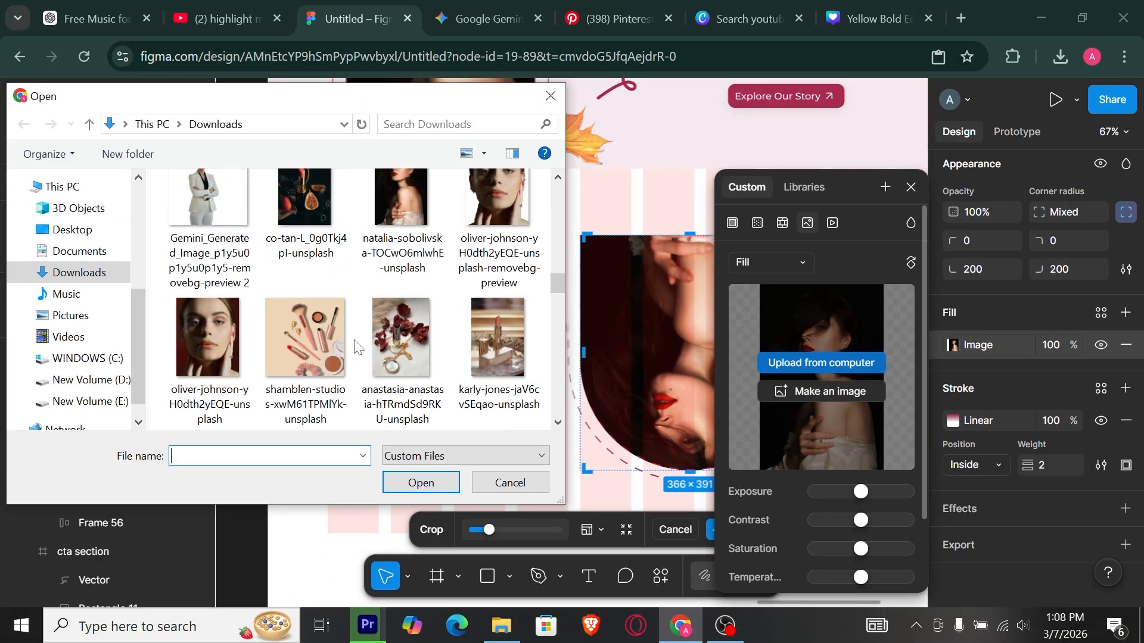
double_click(300, 334)
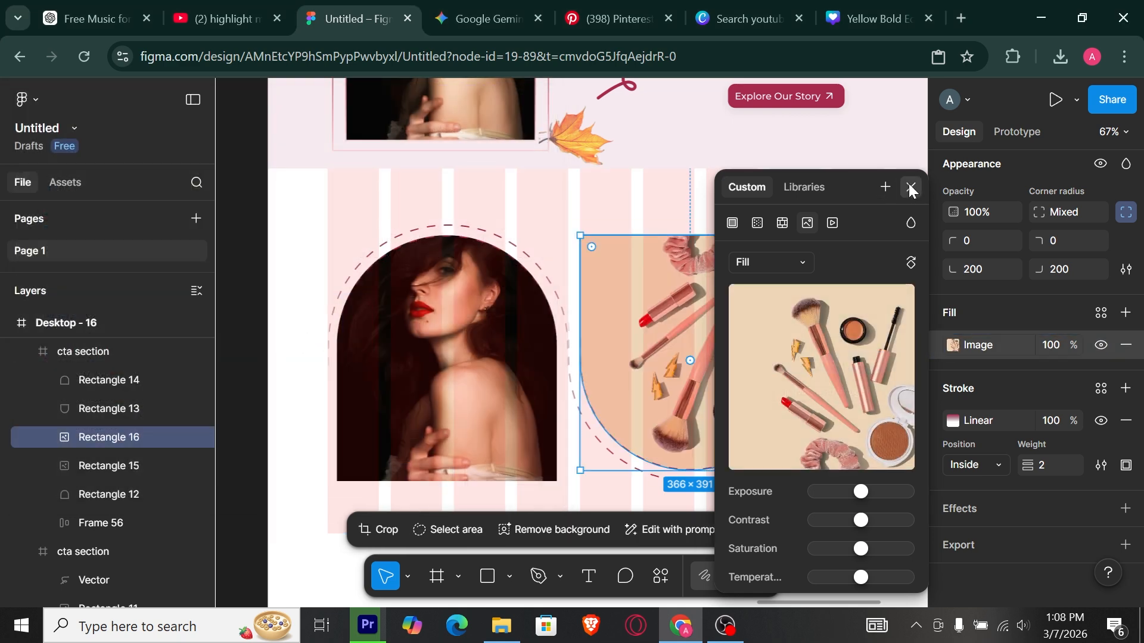
click(910, 187)
click(872, 375)
drag(872, 376, 628, 356)
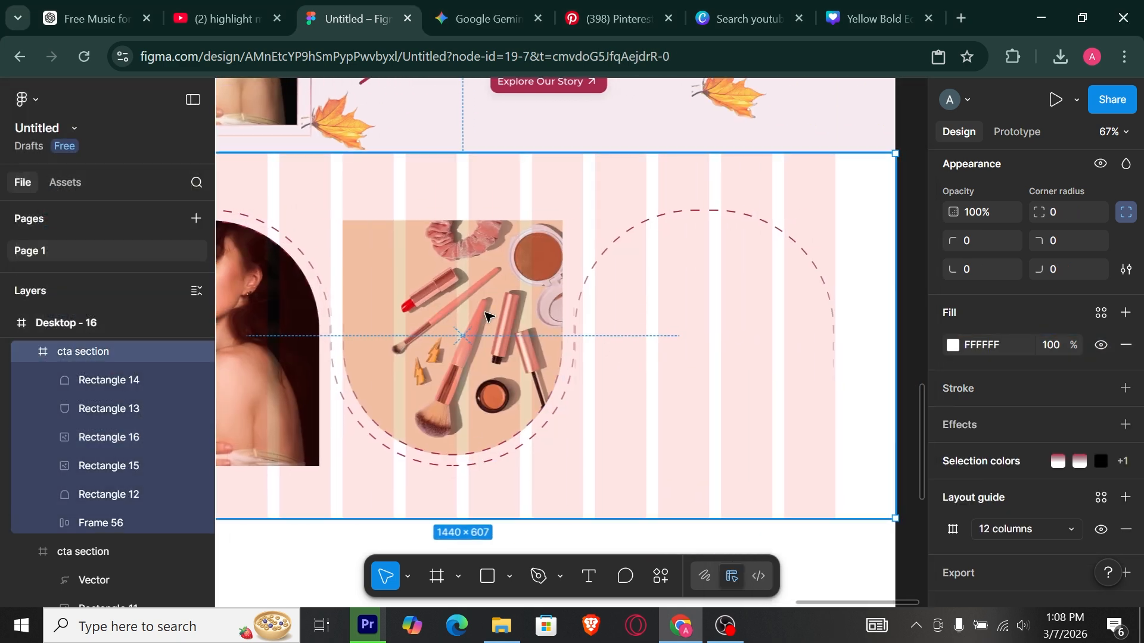
click(488, 319)
key(ctrl+d)
drag(710, 325, 740, 323)
scroll(1109, 328, up, 5)
click(1095, 344)
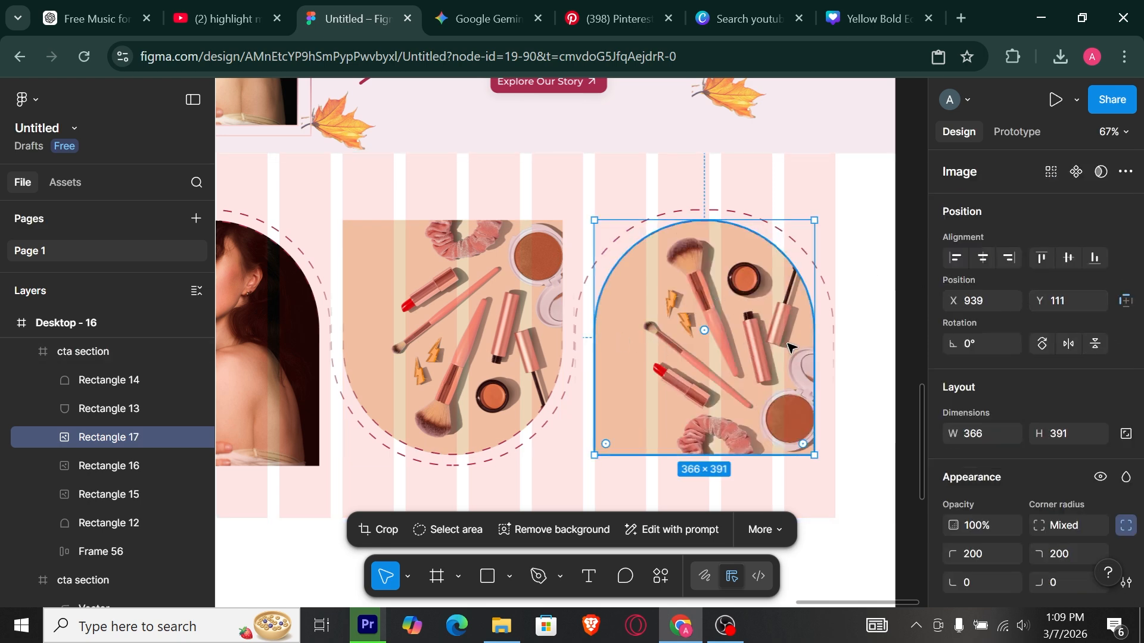
drag(815, 333, 825, 334)
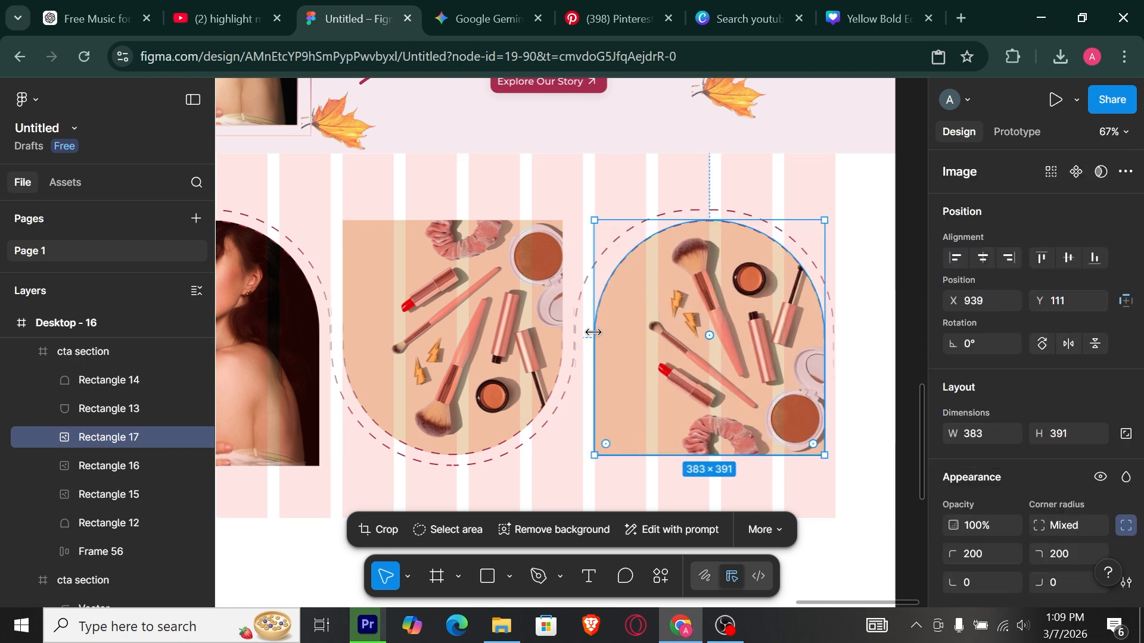
mouse_move(593, 332)
mouse_down()
mouse_move(582, 330)
mouse_move(593, 332)
mouse_up()
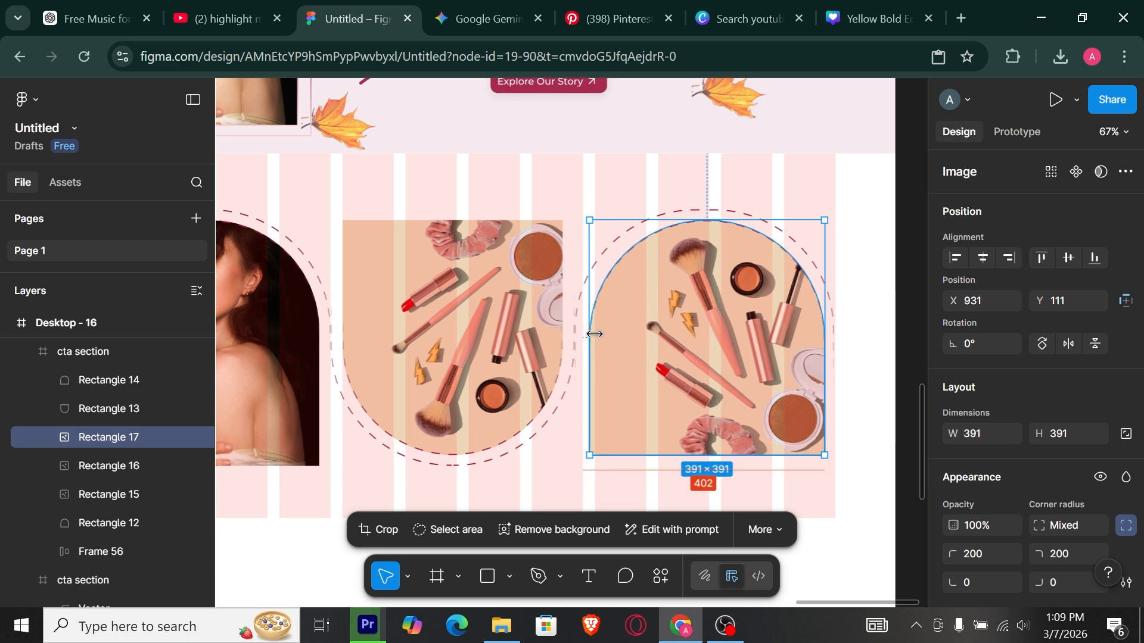
key(Delete)
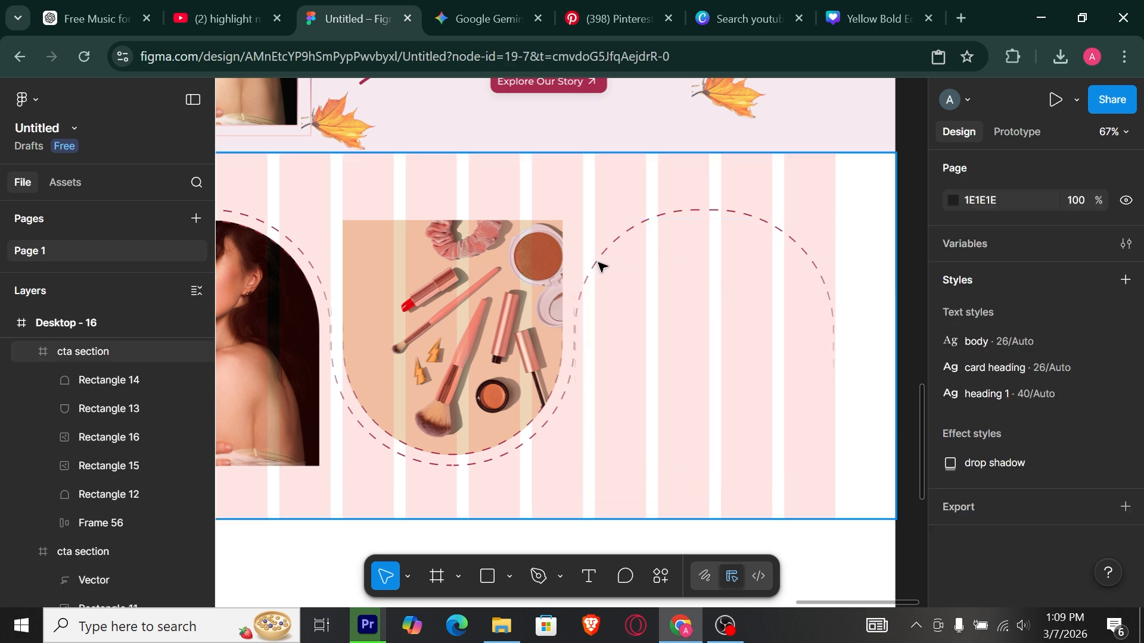
Narrow the third dashed arch to 422 wide, keeping it joined to the middle arch
click(602, 267)
click(834, 320)
drag(835, 319, 828, 320)
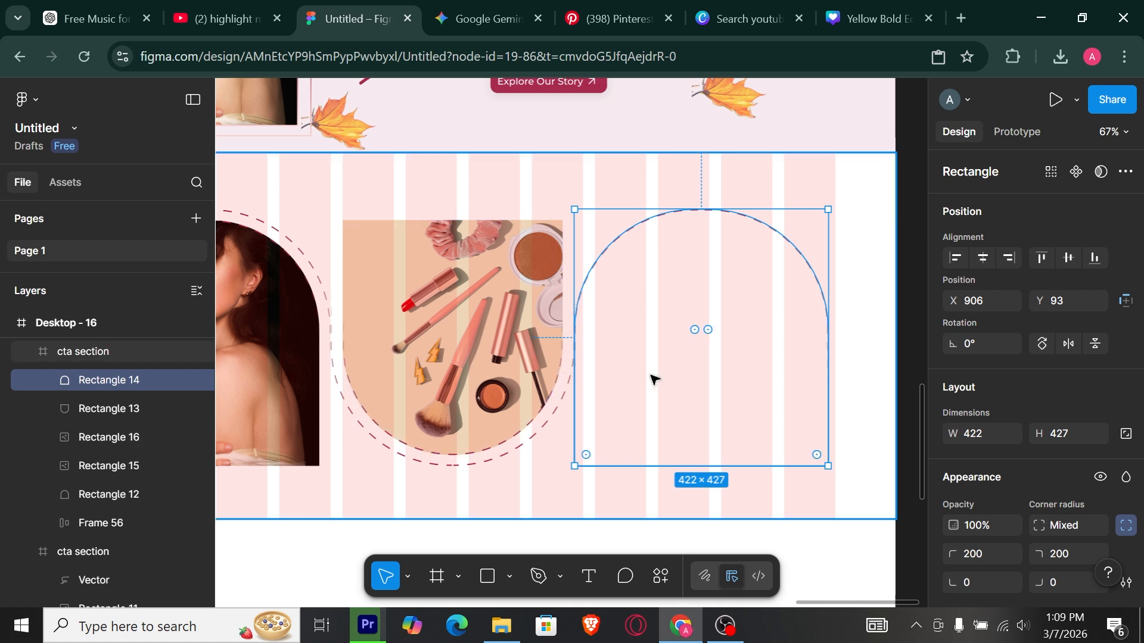
drag(653, 379, 651, 378)
Place a vertically flipped copy of the makeup card in the third arch at X 934, Y 111, without a stroke
click(528, 296)
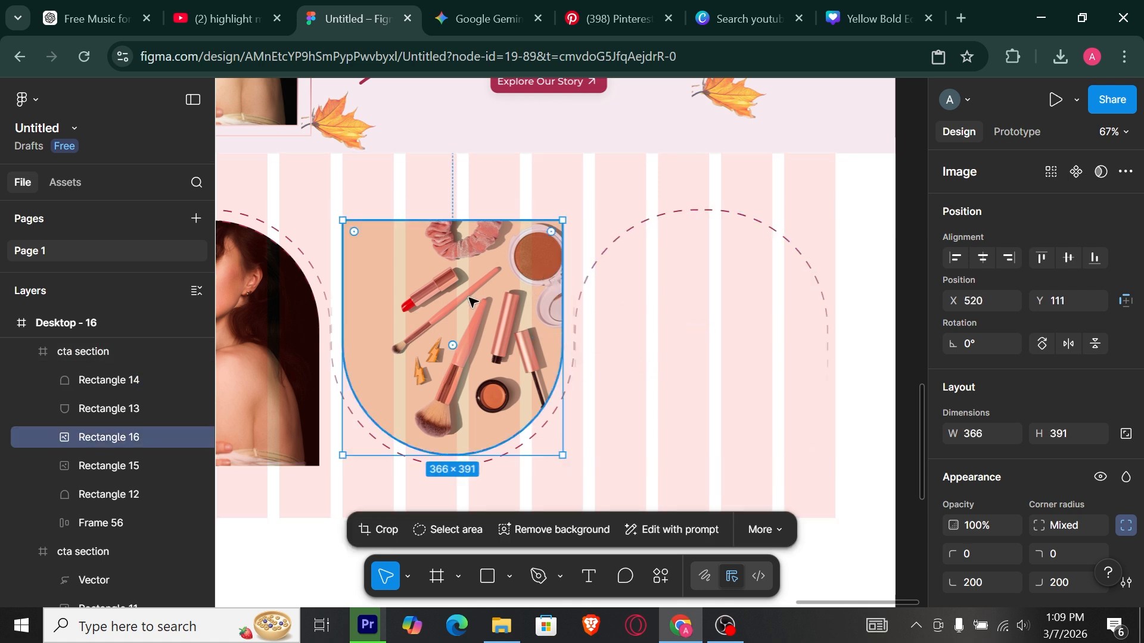
drag(527, 296, 775, 296)
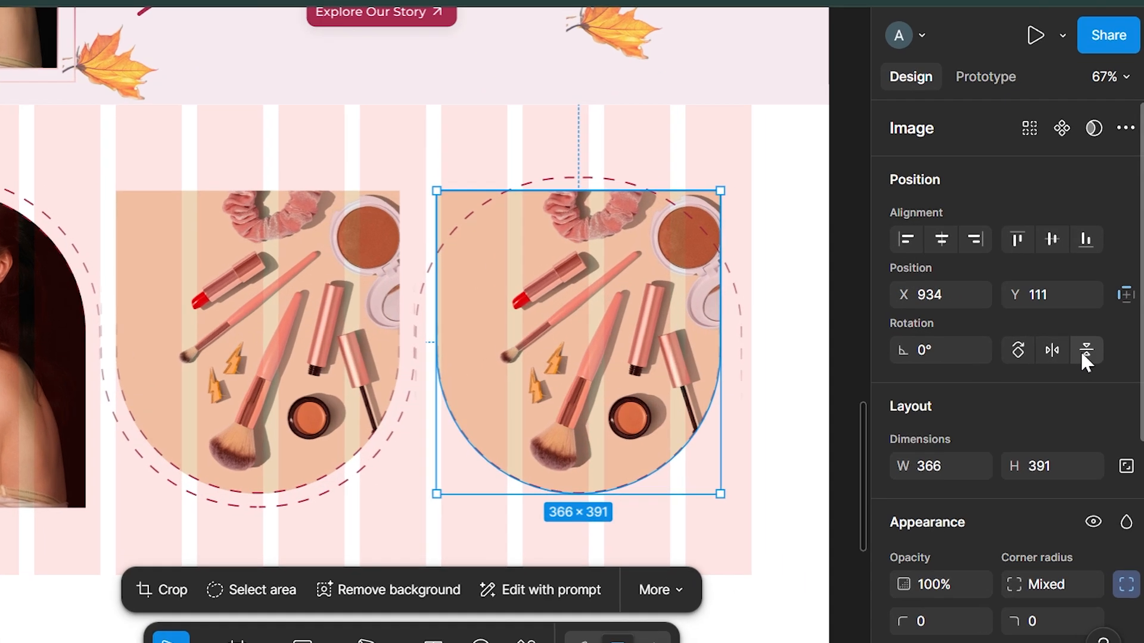
click(1093, 344)
scroll(985, 482, down, 5)
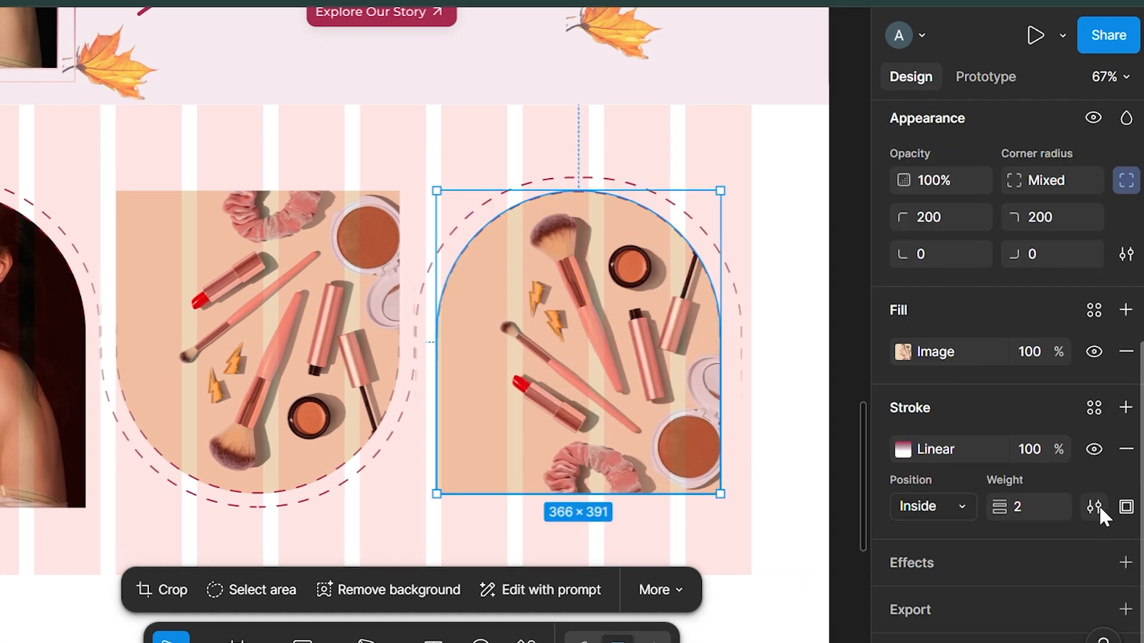
click(1126, 447)
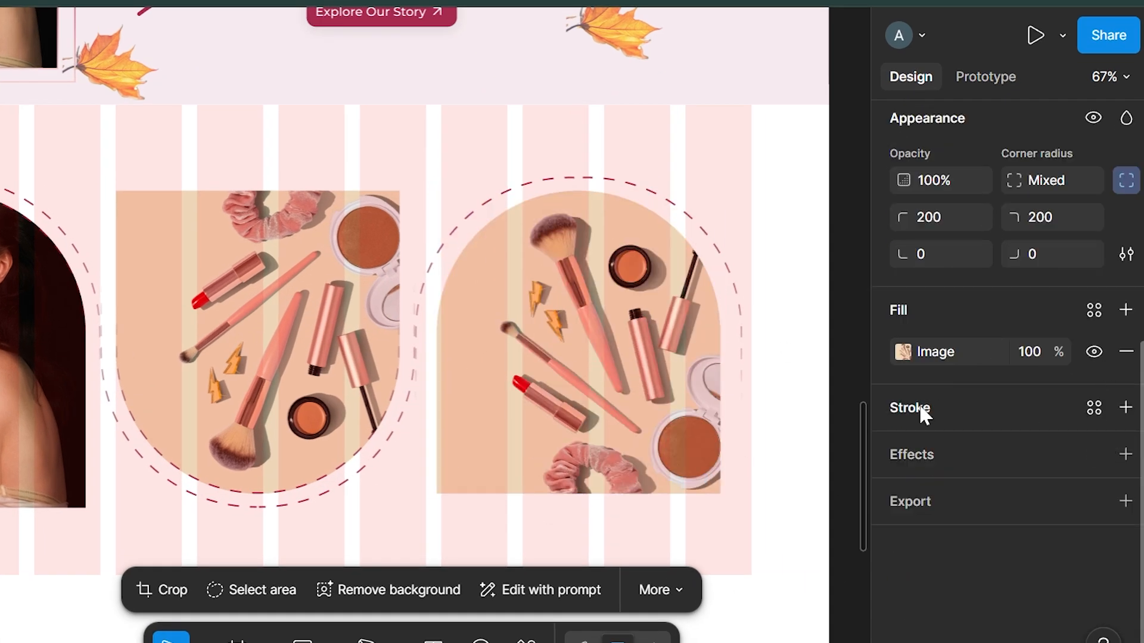
Upload another picture from the Downloads folder as the third card's image fill
click(903, 352)
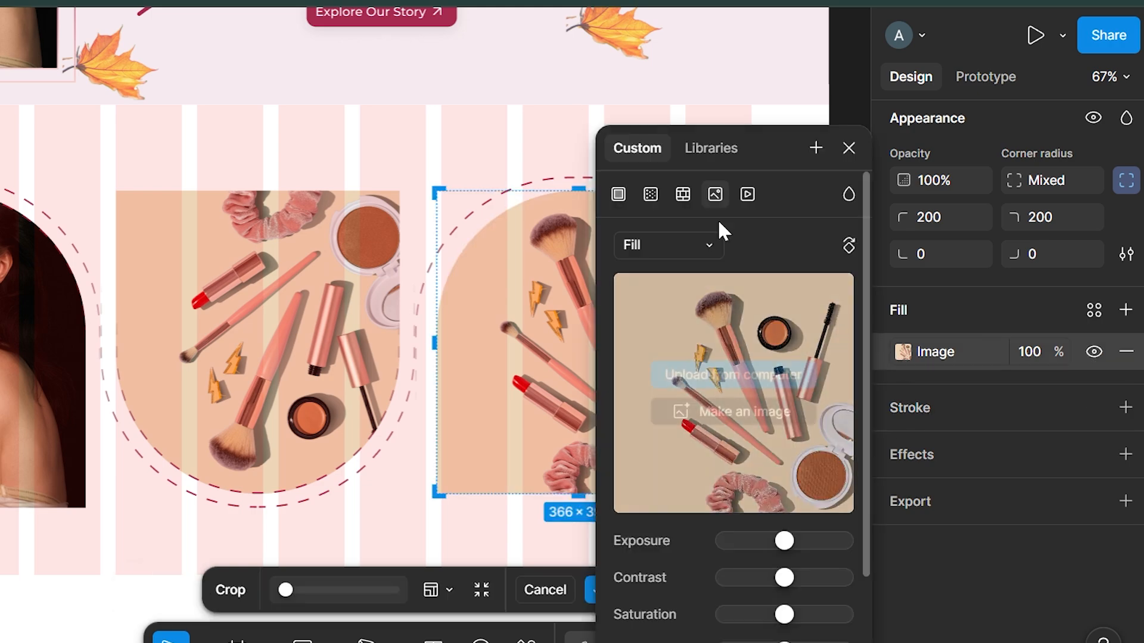
click(731, 375)
scroll(81, 234, down, 5)
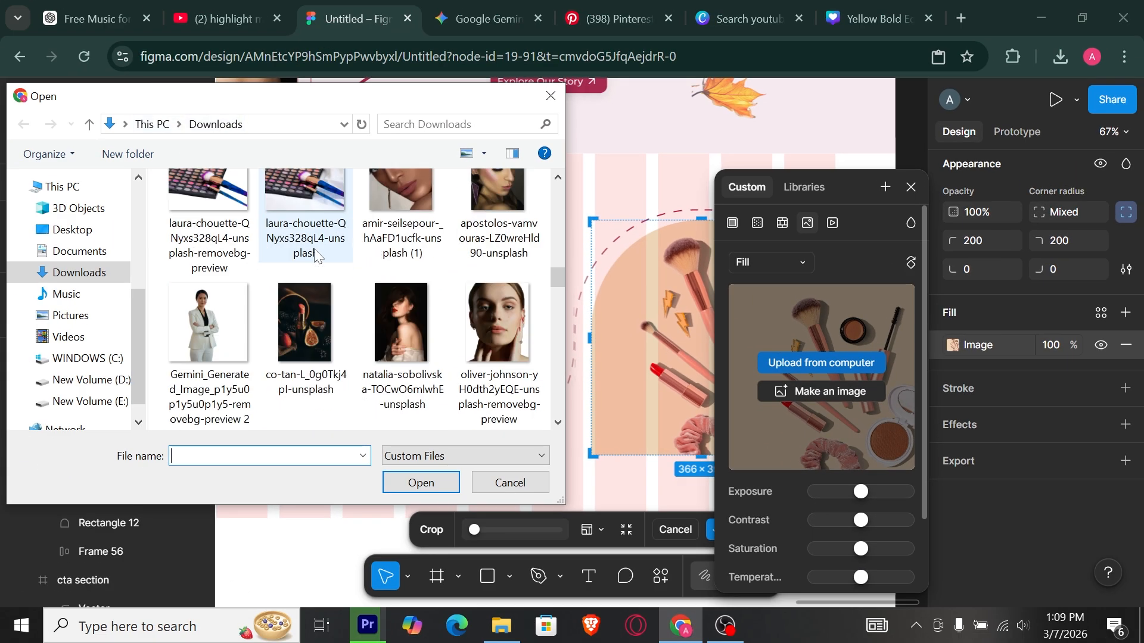
scroll(316, 256, down, 3)
double_click(291, 345)
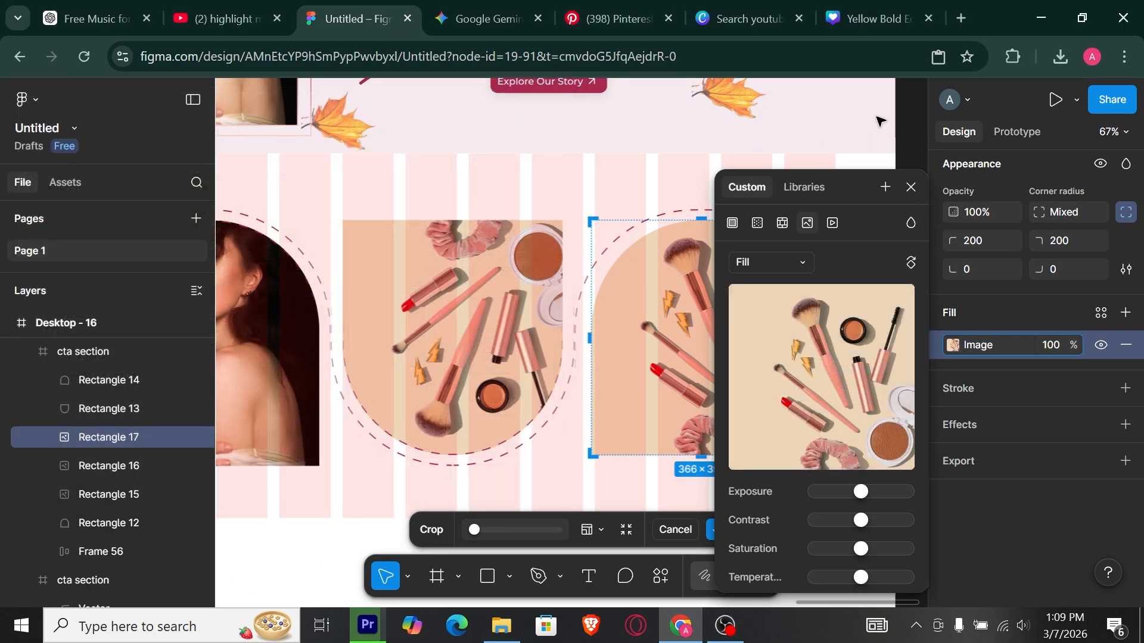
Shift the transparent stop of the middle dashed arch's gradient stroke to 56%
click(914, 118)
click(914, 118)
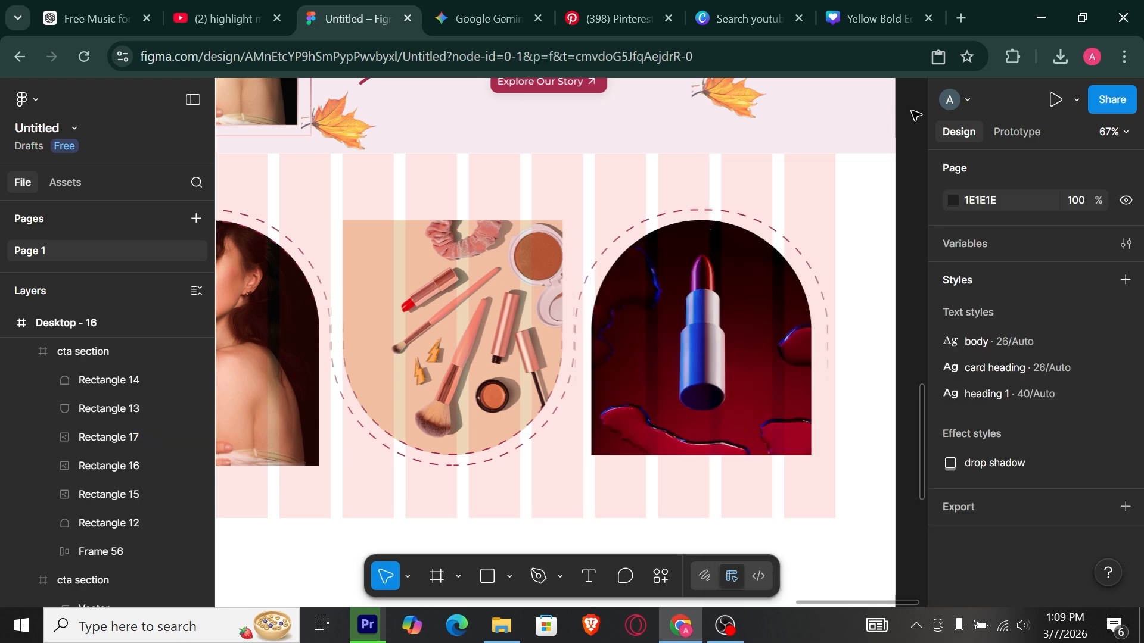
scroll(915, 114, down, 2)
scroll(689, 222, up, 5)
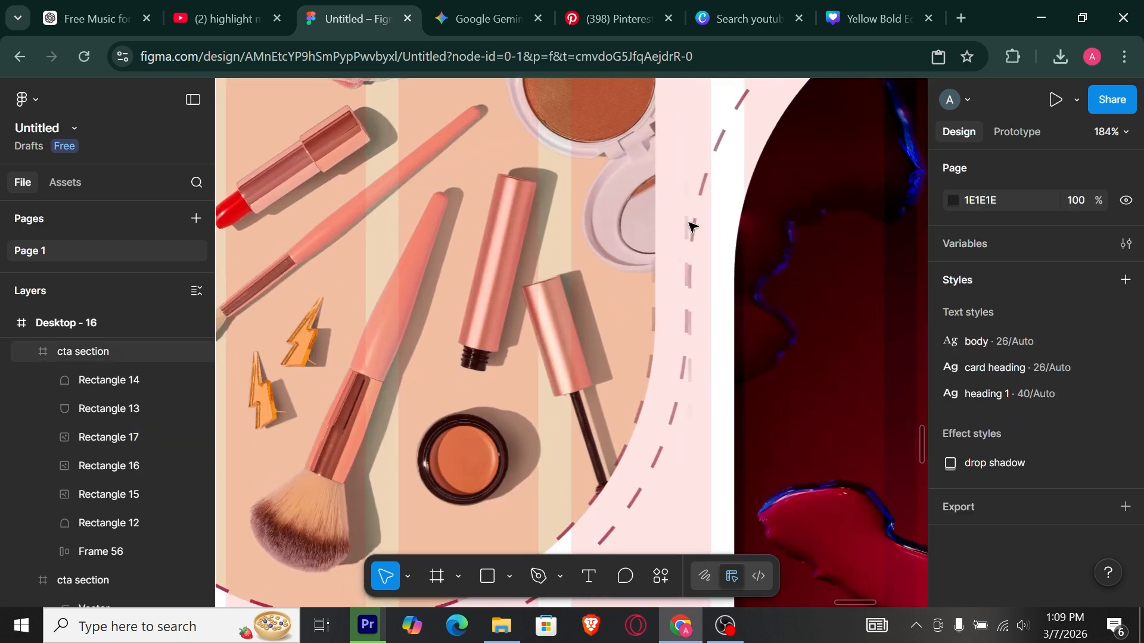
click(689, 223)
scroll(1013, 387, down, 3)
click(952, 427)
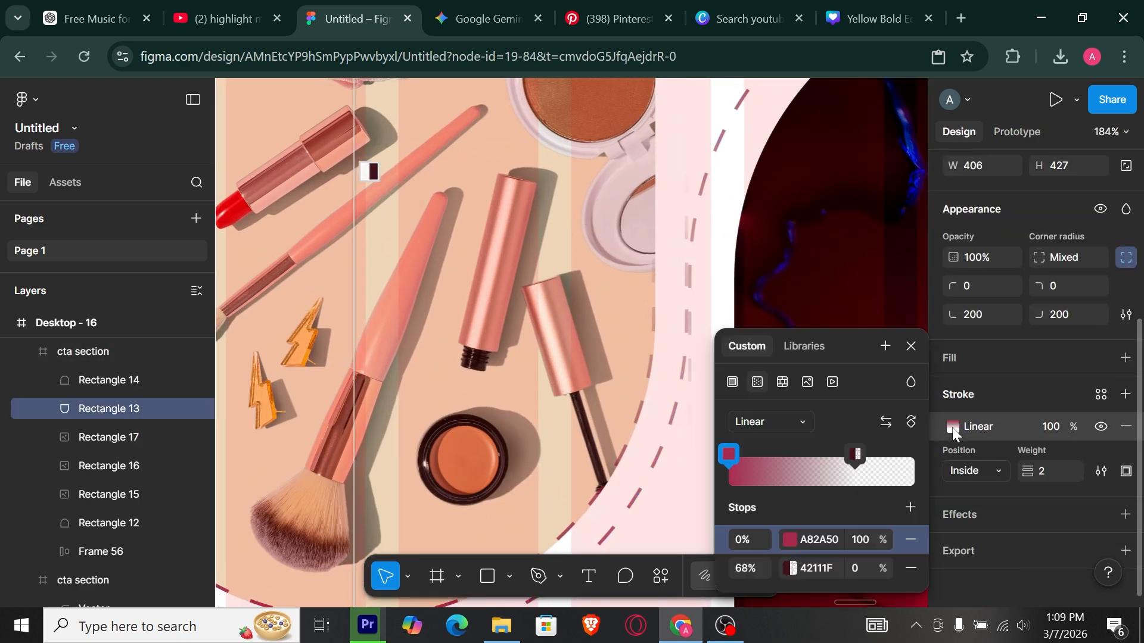
drag(372, 172, 373, 231)
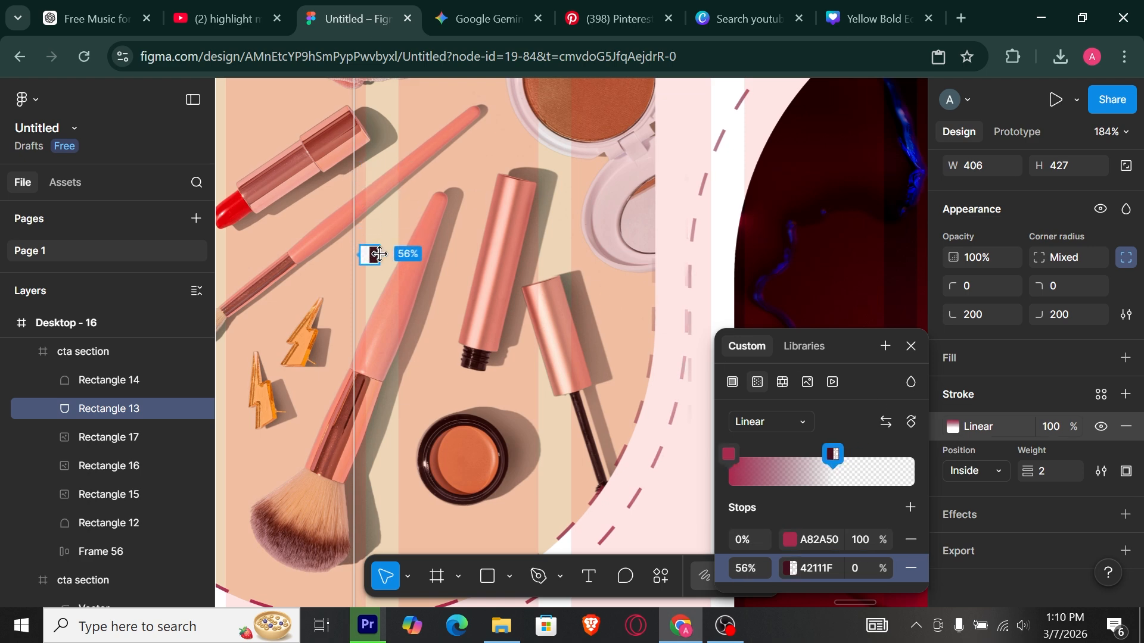
scroll(703, 219, down, 4)
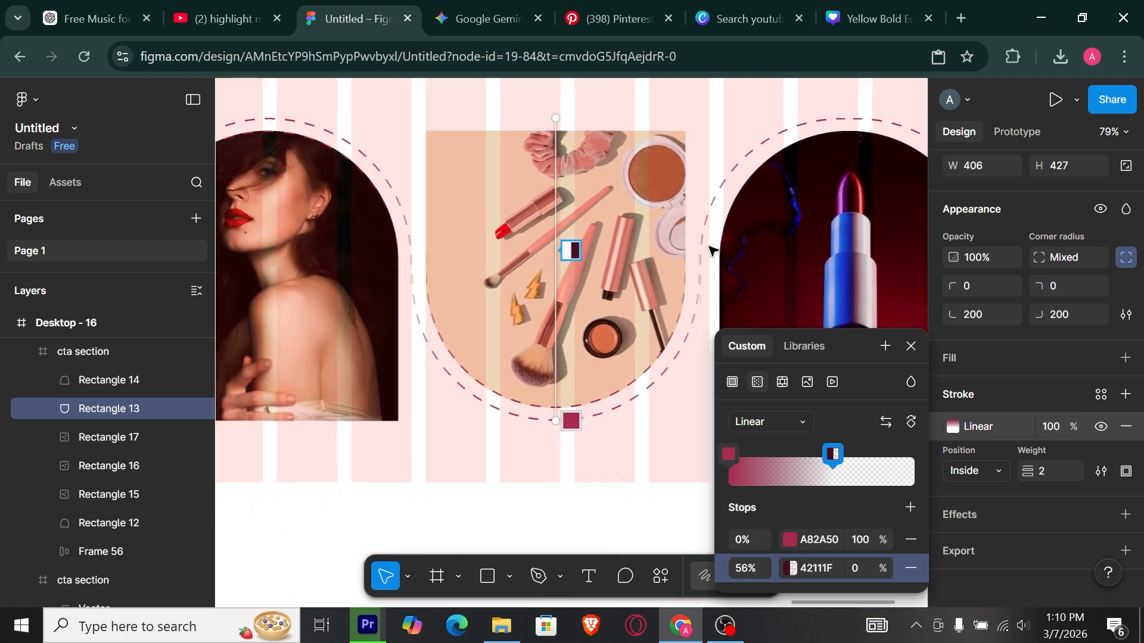
key(Escape)
Remove the gradient stroke from the middle makeup card and from the first portrait card
click(723, 318)
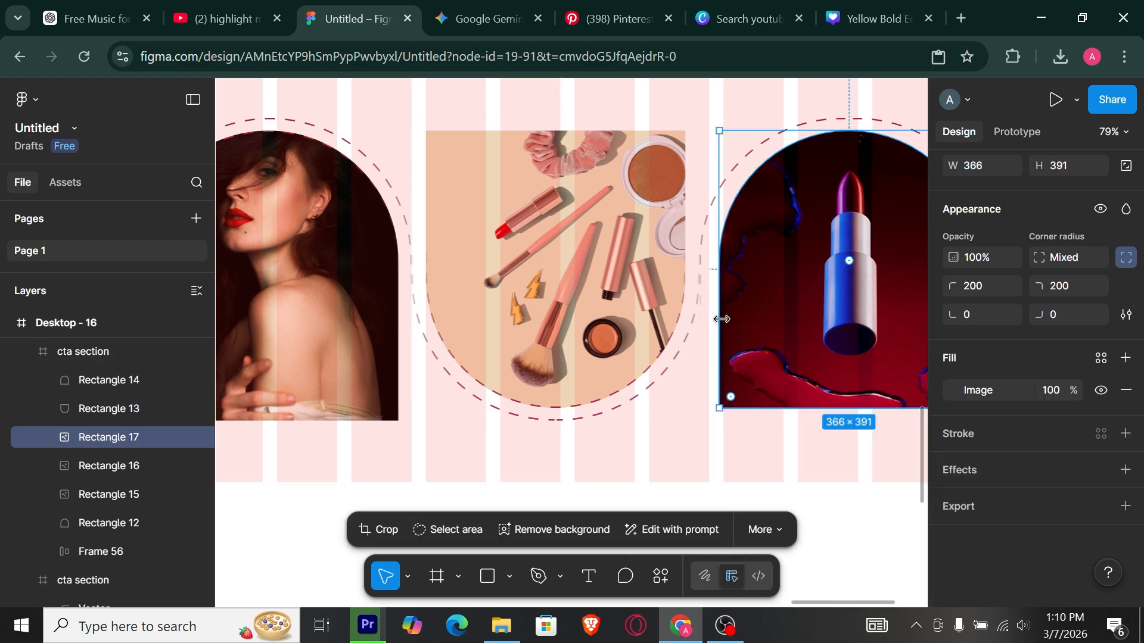
click(713, 210)
click(643, 369)
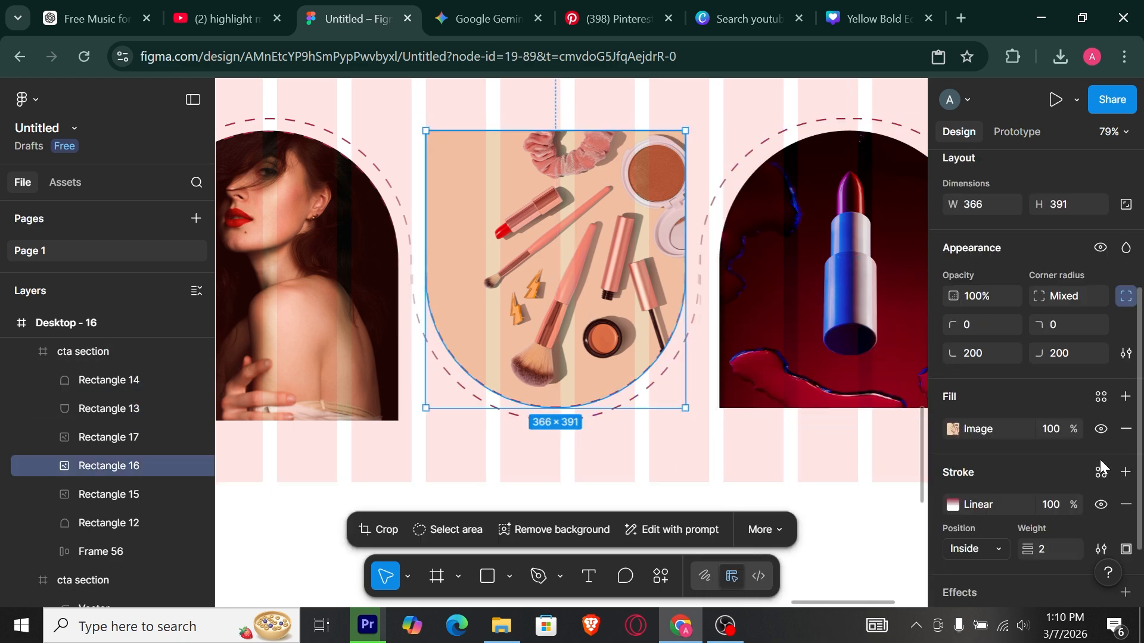
click(1125, 422)
click(340, 361)
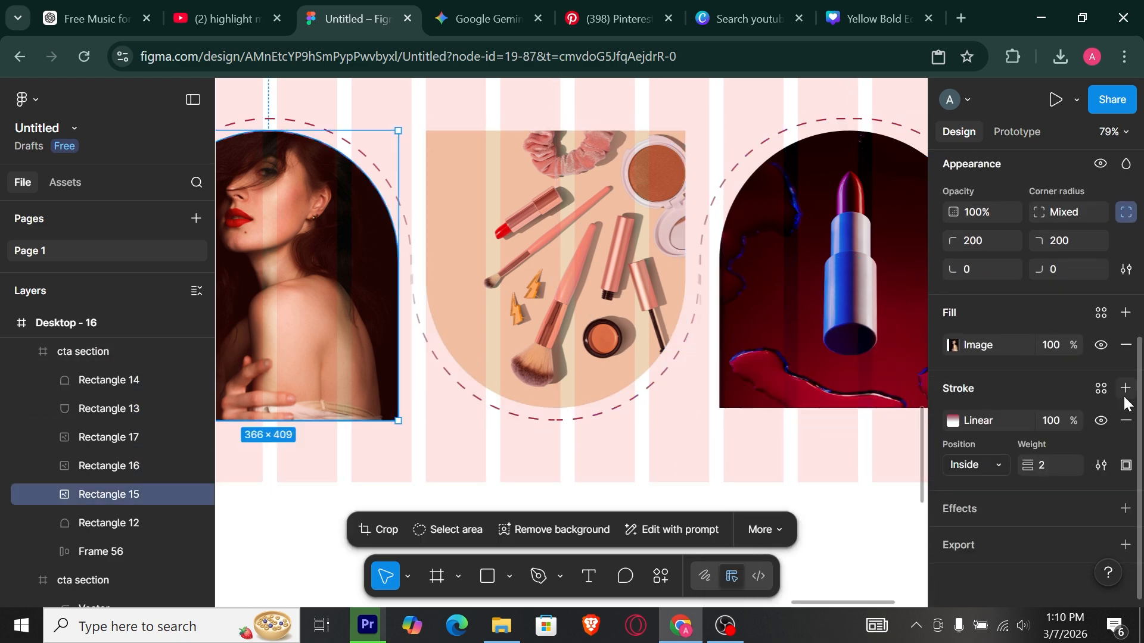
click(1126, 420)
click(784, 500)
Move the three image cards and their dashed arches down together, bringing the cards to Y 136
scroll(789, 502, down, 3)
drag(803, 512, 792, 499)
double_click(458, 334)
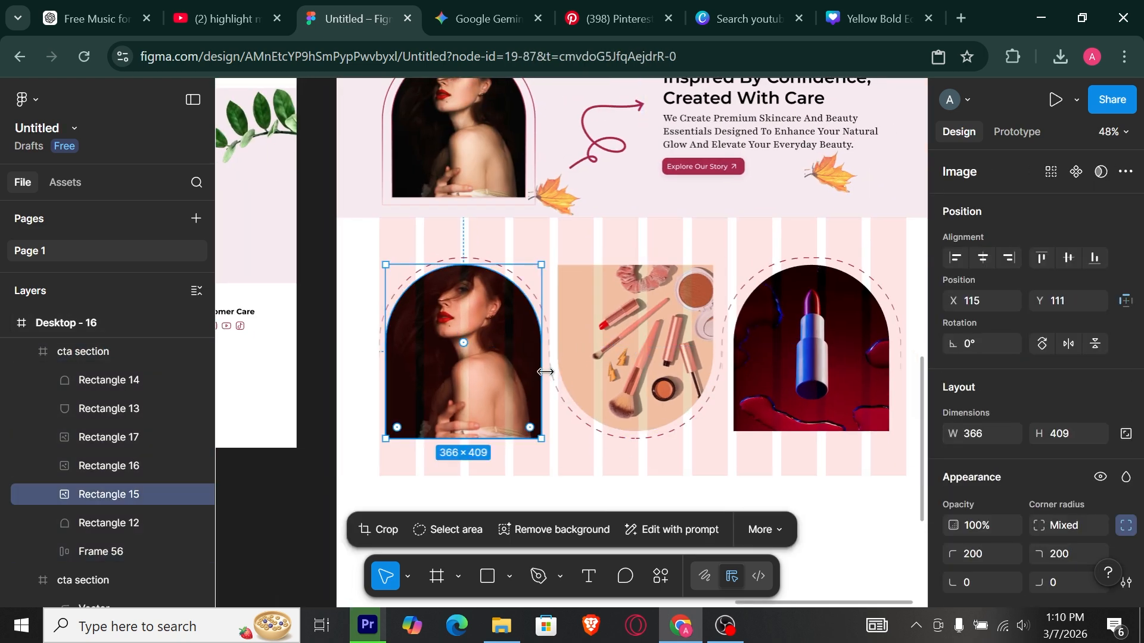
shift+click(483, 259)
shift+click(607, 283)
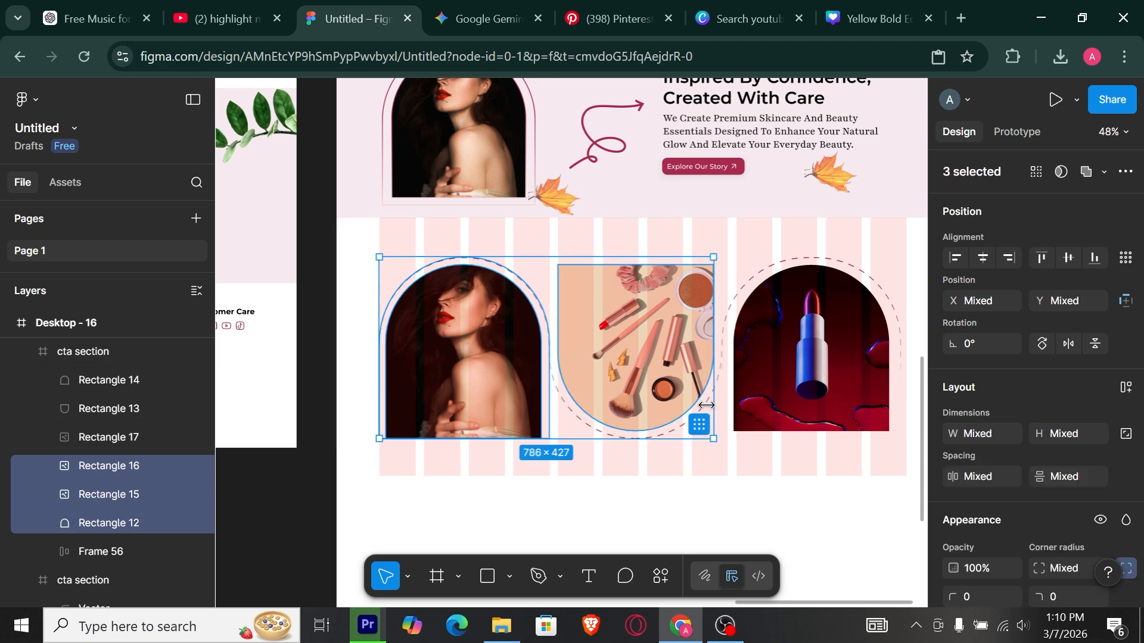
shift+click(760, 265)
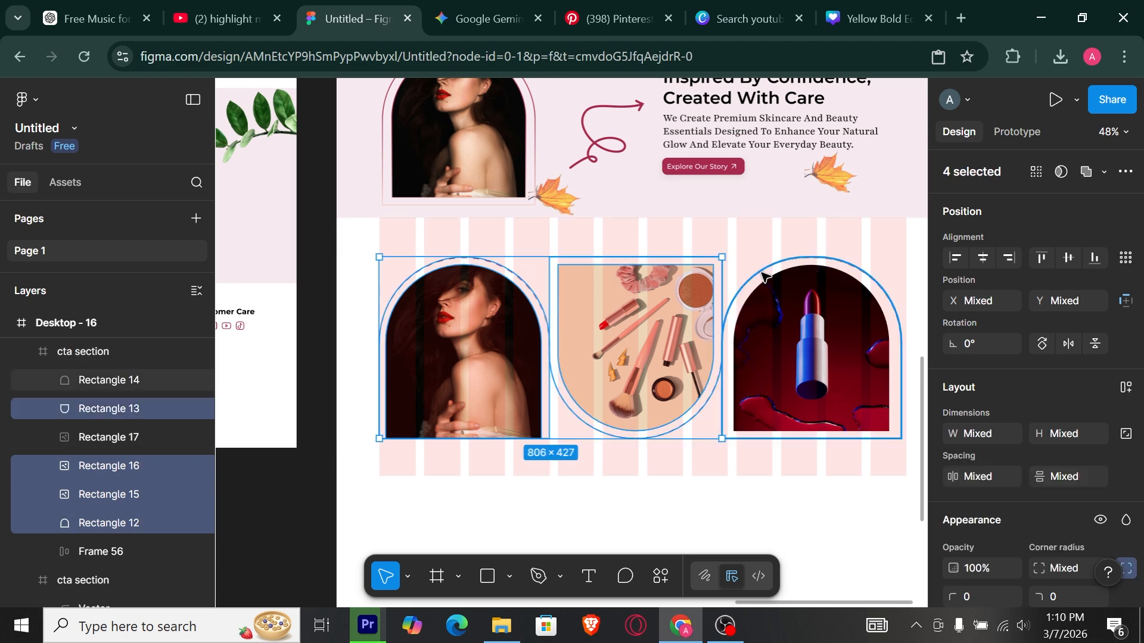
shift+click(761, 276)
shift+click(777, 298)
key(Down)
key(Down)
key(Down)
key(Down)
key(Down)
key(Down)
key(Down)
key(Down)
key(Down)
key(Down)
key(Down)
key(Down)
key(Down)
key(Down)
key(Down)
key(Down)
key(Down)
key(Down)
key(Down)
key(Down)
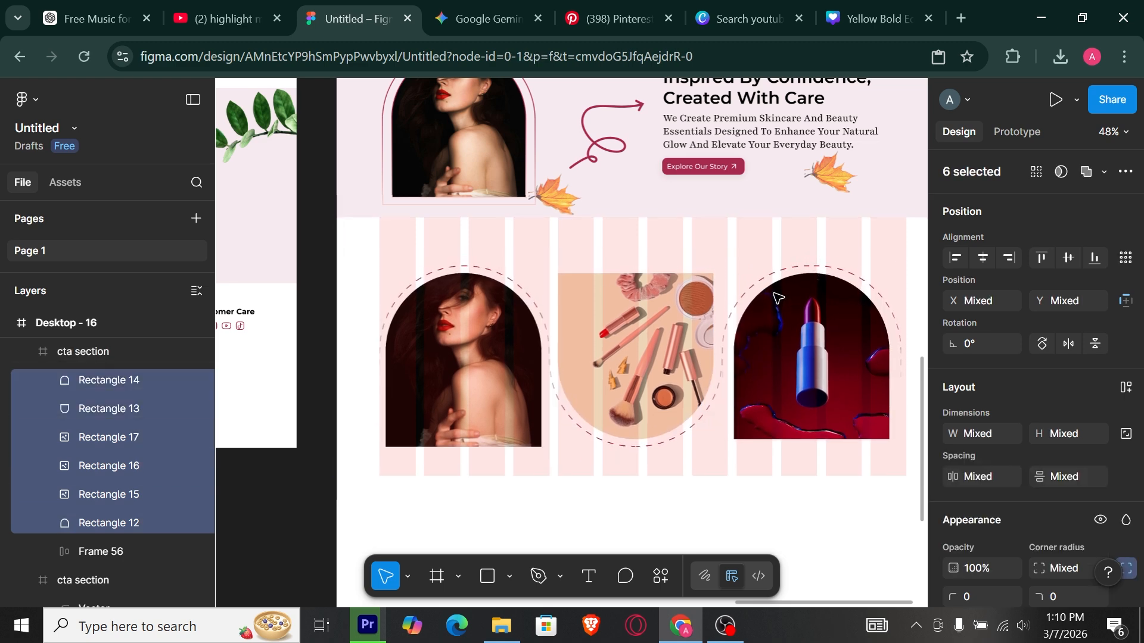
key(Up)
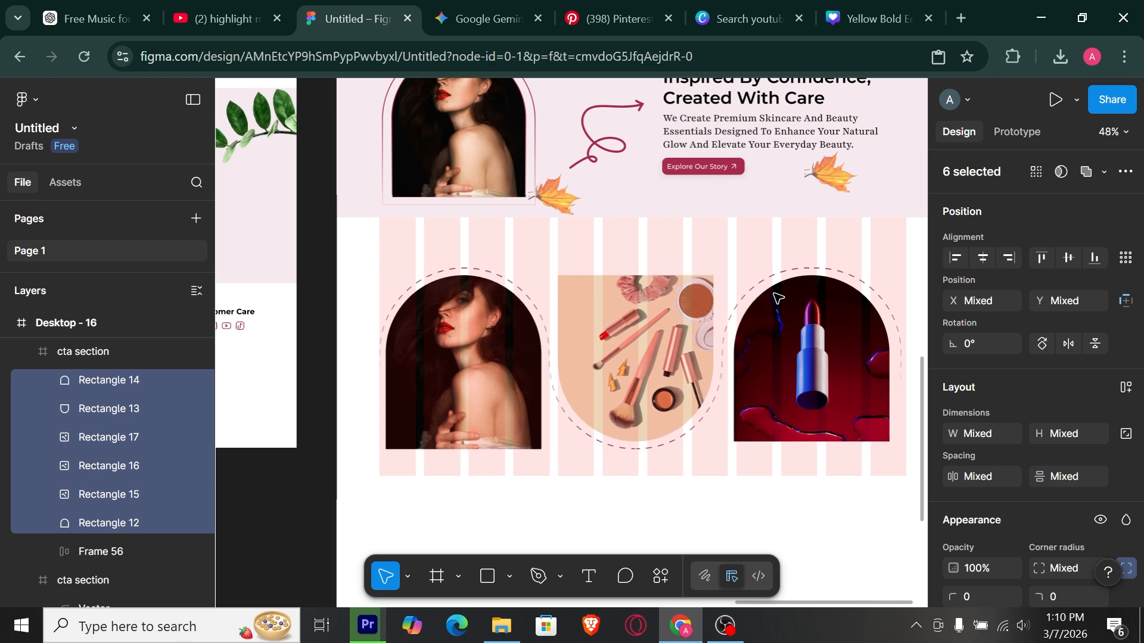
click(620, 526)
Copy the 50%Off text from the Boom Offer card in Desktop - 12
scroll(621, 525, up, 1)
drag(480, 459, 654, 467)
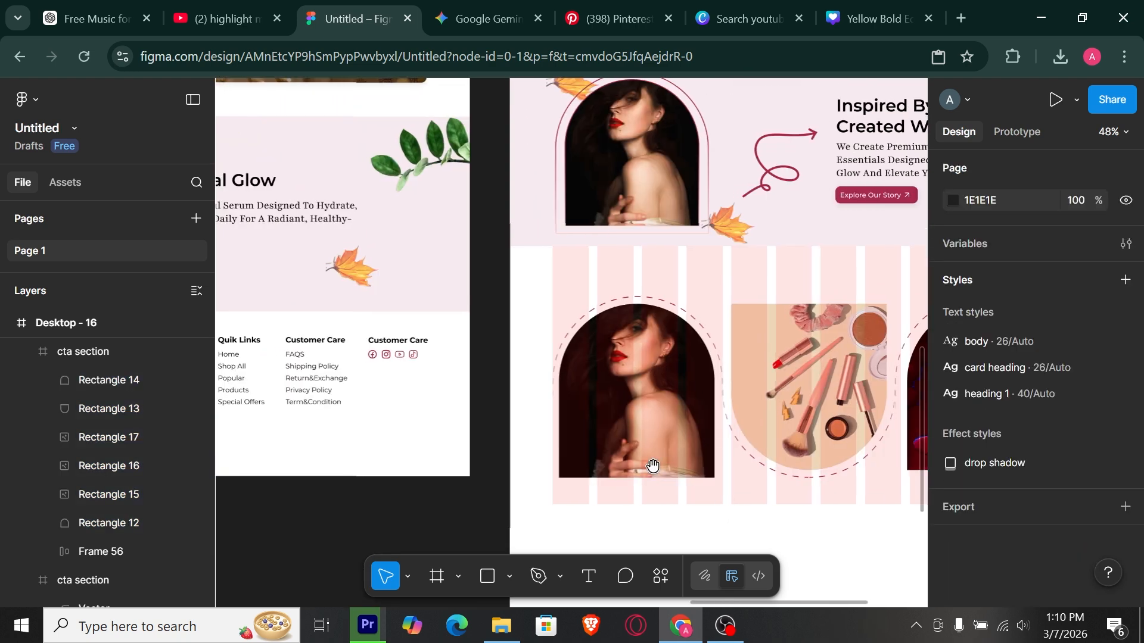
scroll(653, 466, left, 5)
scroll(653, 467, up, 10)
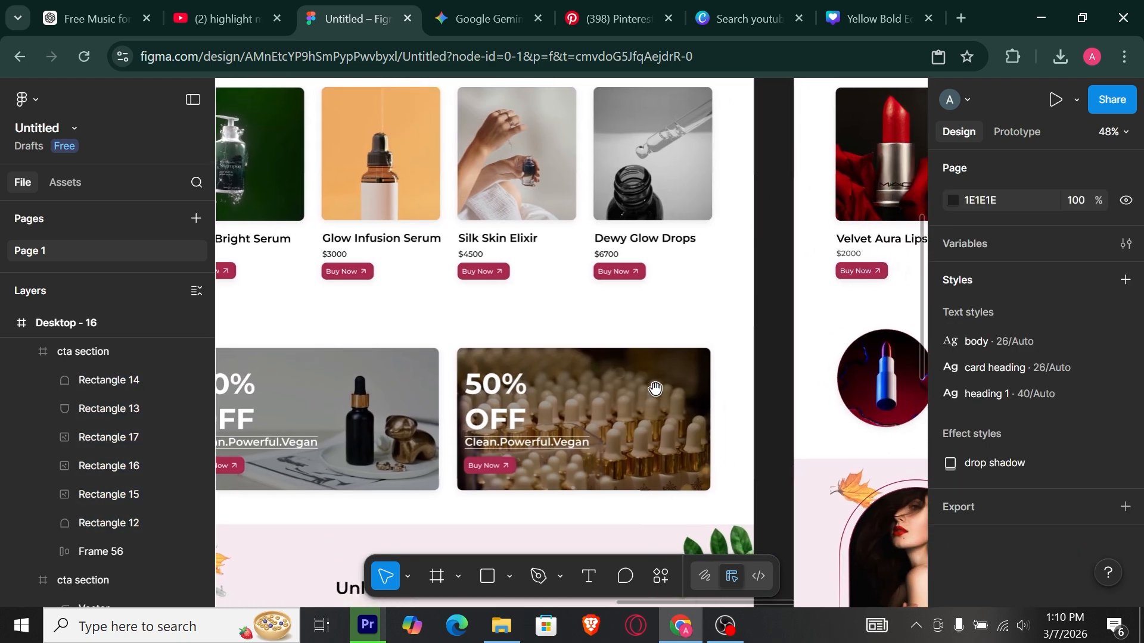
scroll(655, 389, left, 15)
scroll(655, 389, up, 1)
scroll(654, 389, down, 1)
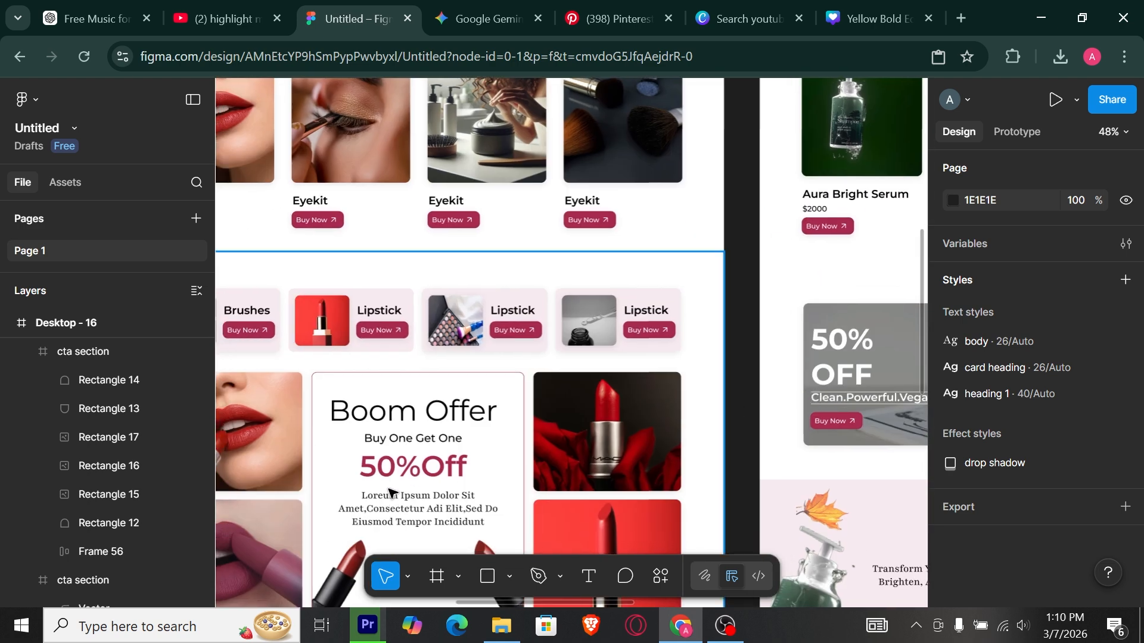
click(410, 471)
double_click(410, 471)
double_click(411, 470)
double_click(411, 470)
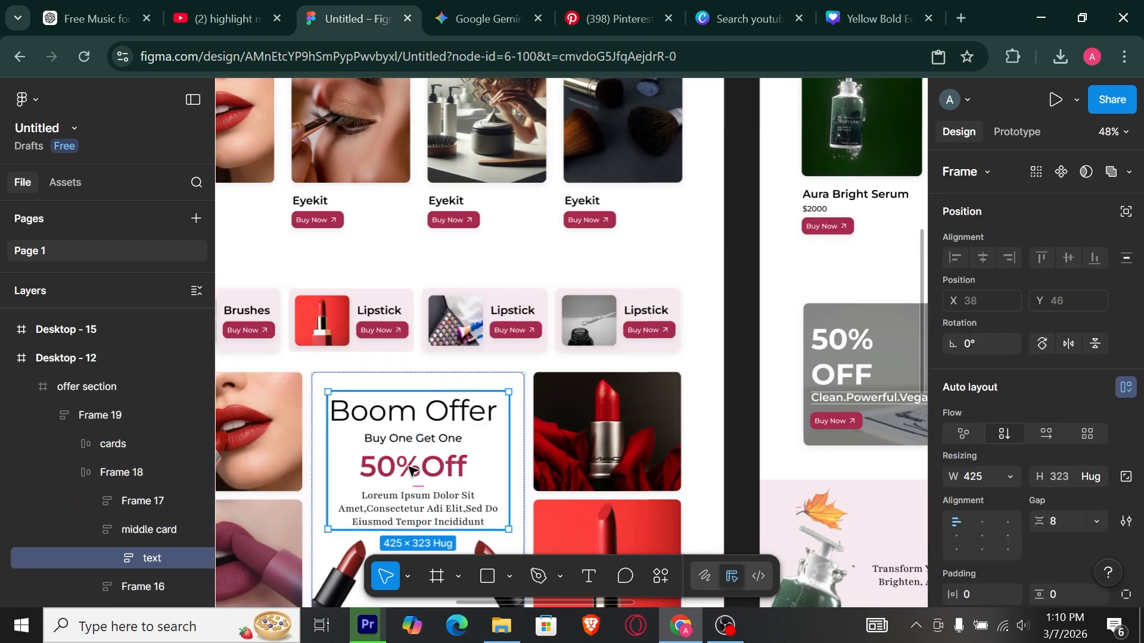
double_click(411, 471)
double_click(402, 471)
Place the copied 50%Off text above the middle card in the Desktop - 16 section, at X 592, Y 31
drag(1139, 457, 378, 447)
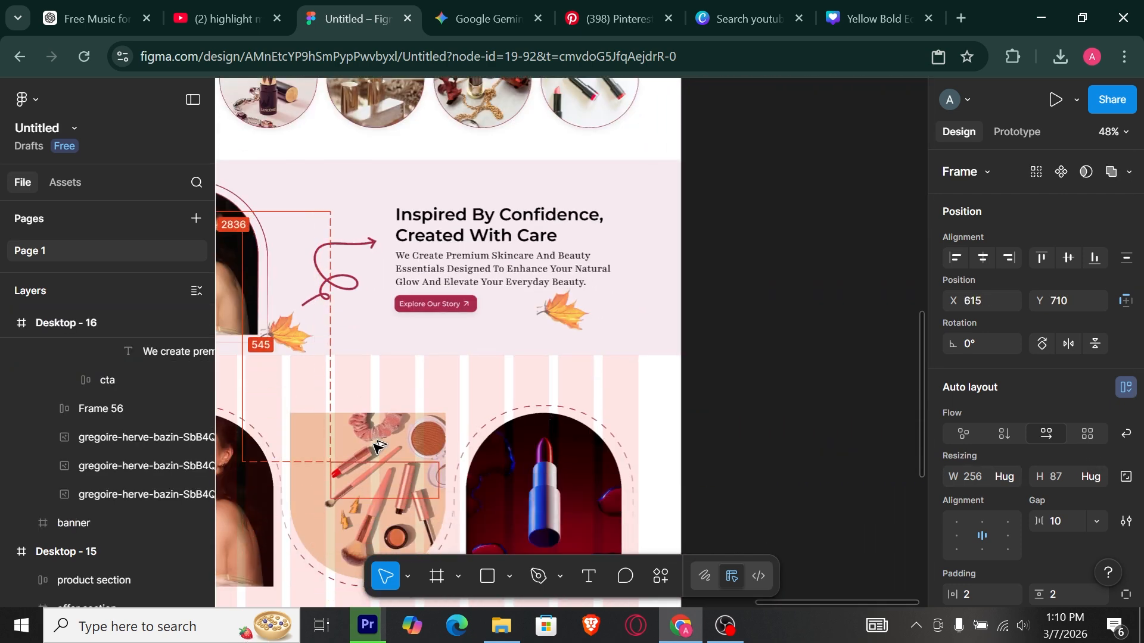
drag(336, 388, 661, 408)
scroll(761, 386, down, 1)
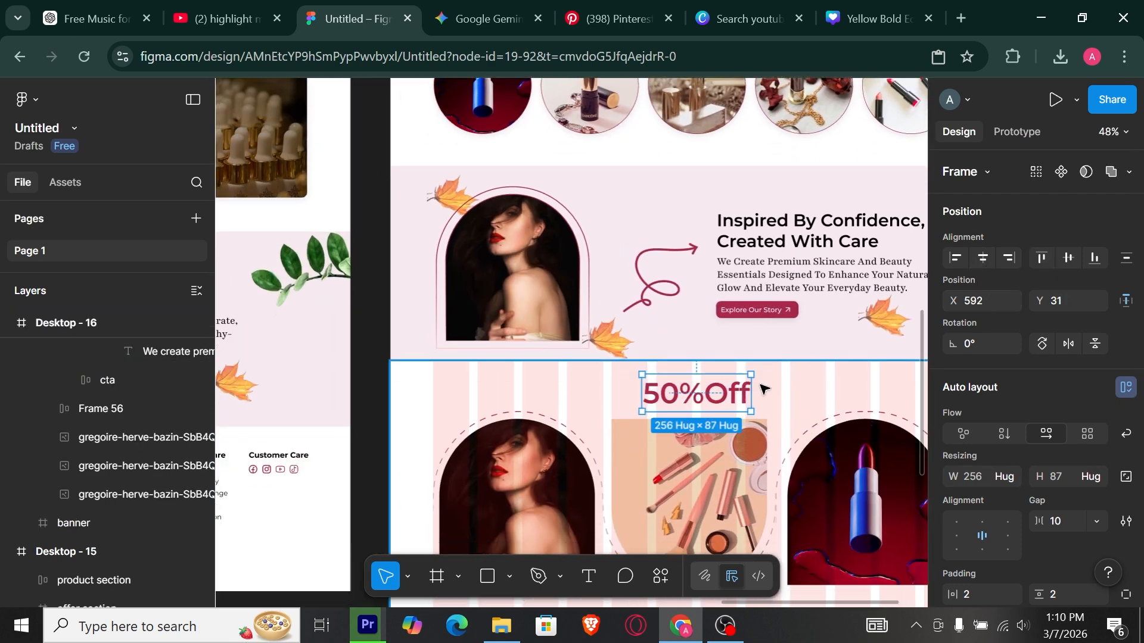
scroll(774, 354, up, 2)
click(778, 348)
scroll(782, 320, down, 1)
scroll(785, 323, down, 2)
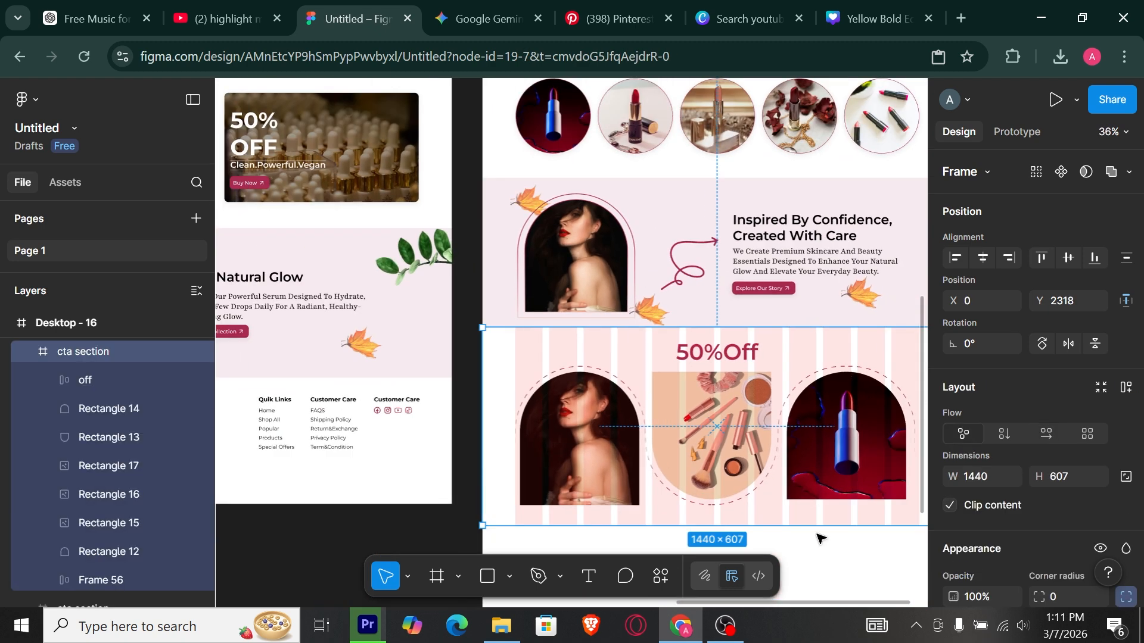
click(827, 546)
scroll(816, 506, down, 1)
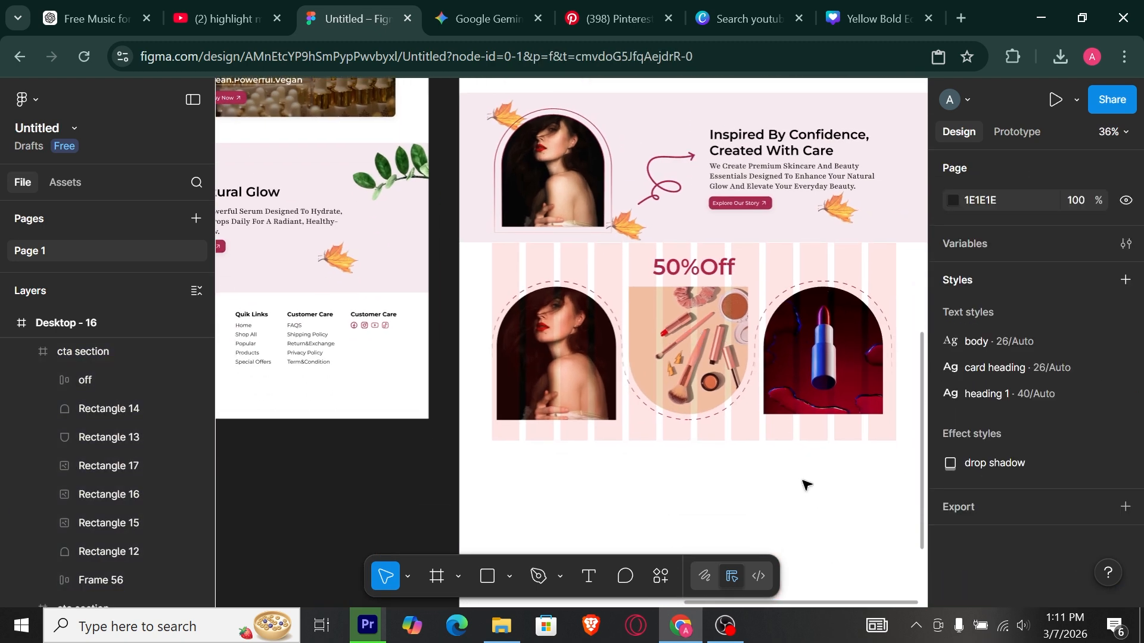
Nudge all three image cards and their dashed arches slightly to the right to centre them in the section
scroll(807, 485, right, 2)
click(823, 401)
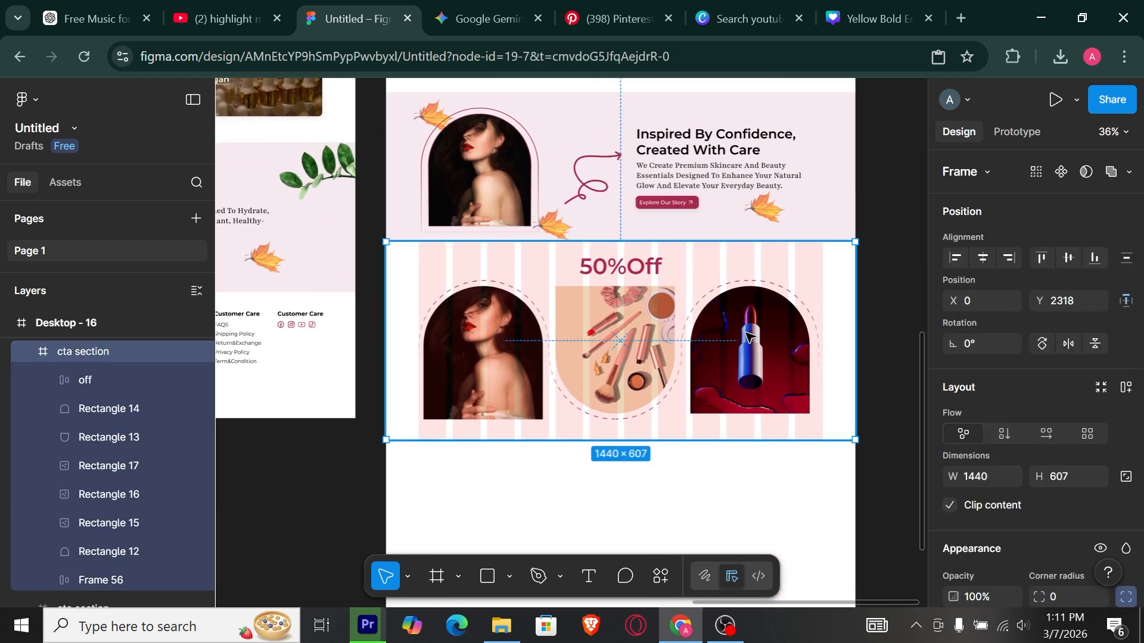
click(508, 340)
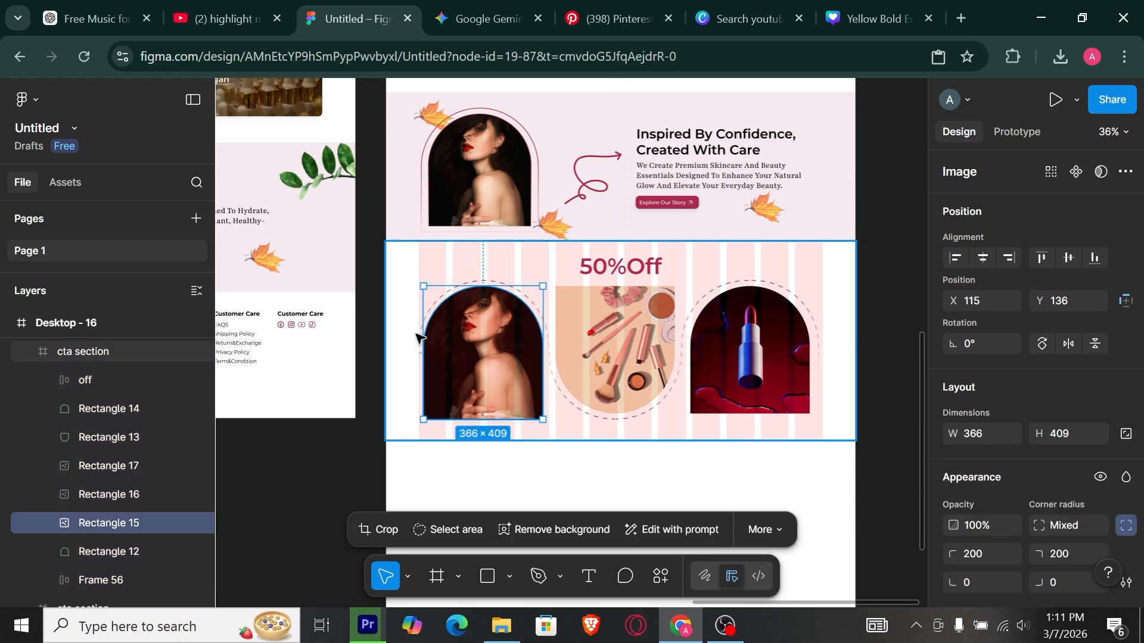
scroll(417, 337, up, 5)
shift+click(421, 337)
shift+click(739, 462)
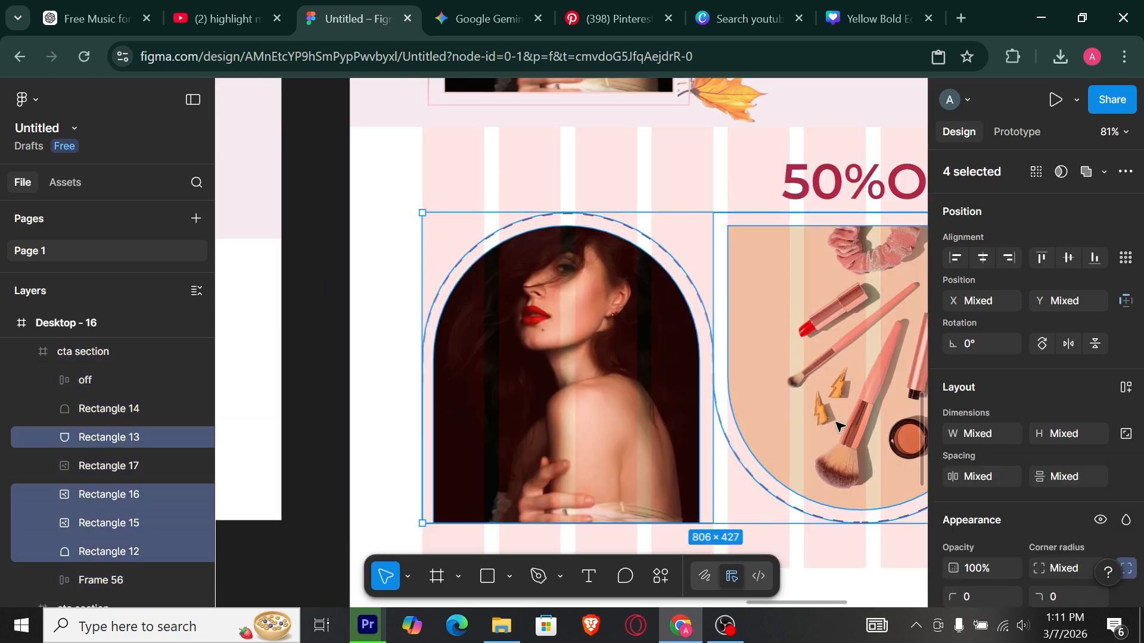
scroll(839, 425, right, 5)
shift+click(649, 251)
shift+click(685, 286)
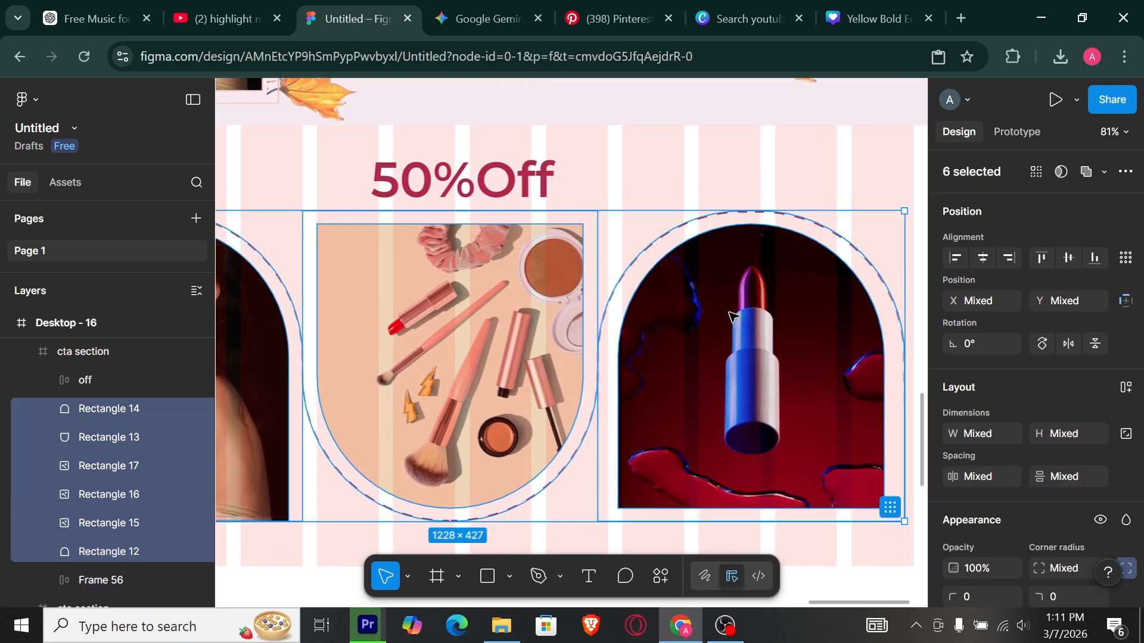
scroll(737, 320, down, 5)
key(Right)
key(Right)
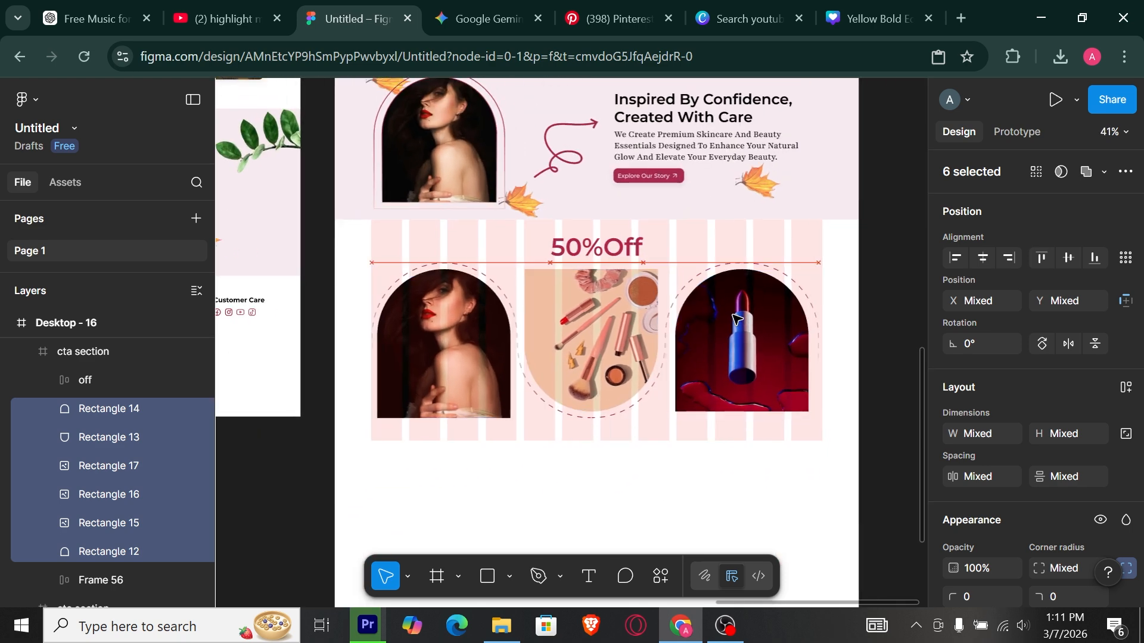
click(721, 442)
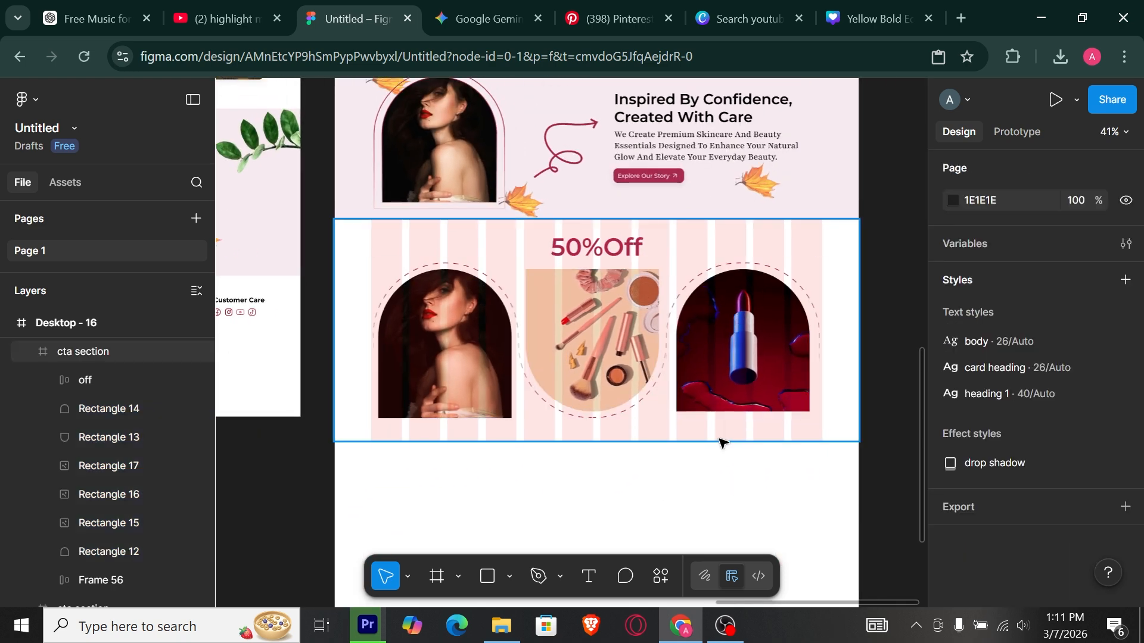
Duplicate the three-card section directly below itself at Y 2920 and shorten the copy to 489 high, ending above the footer
click(716, 433)
key(ctrl+d)
scroll(738, 441, down, 3)
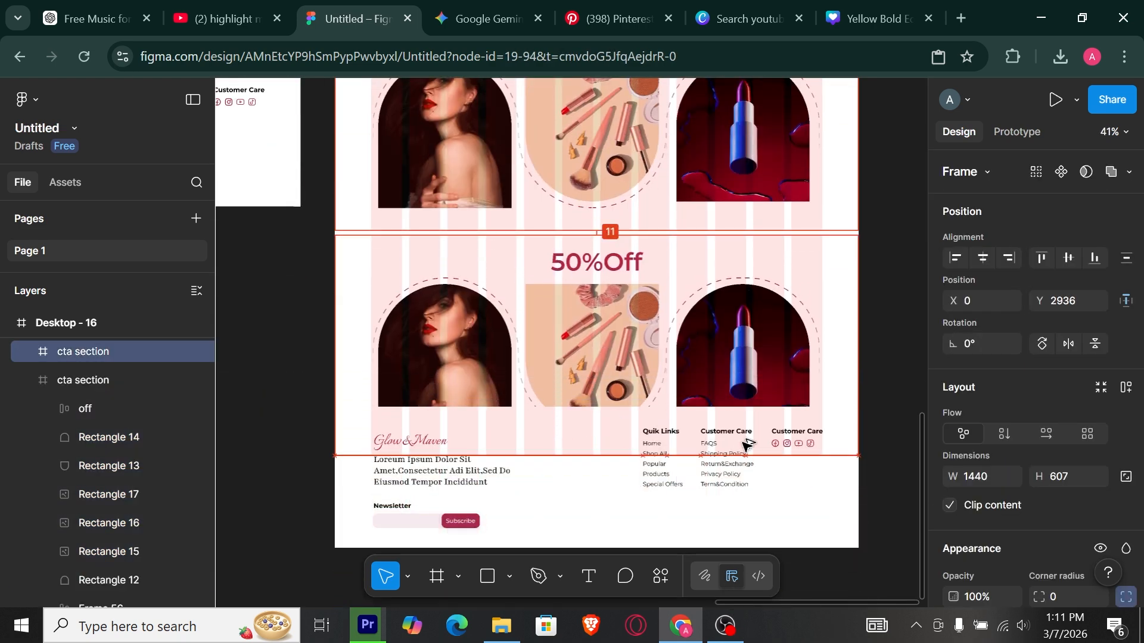
drag(744, 450, 742, 420)
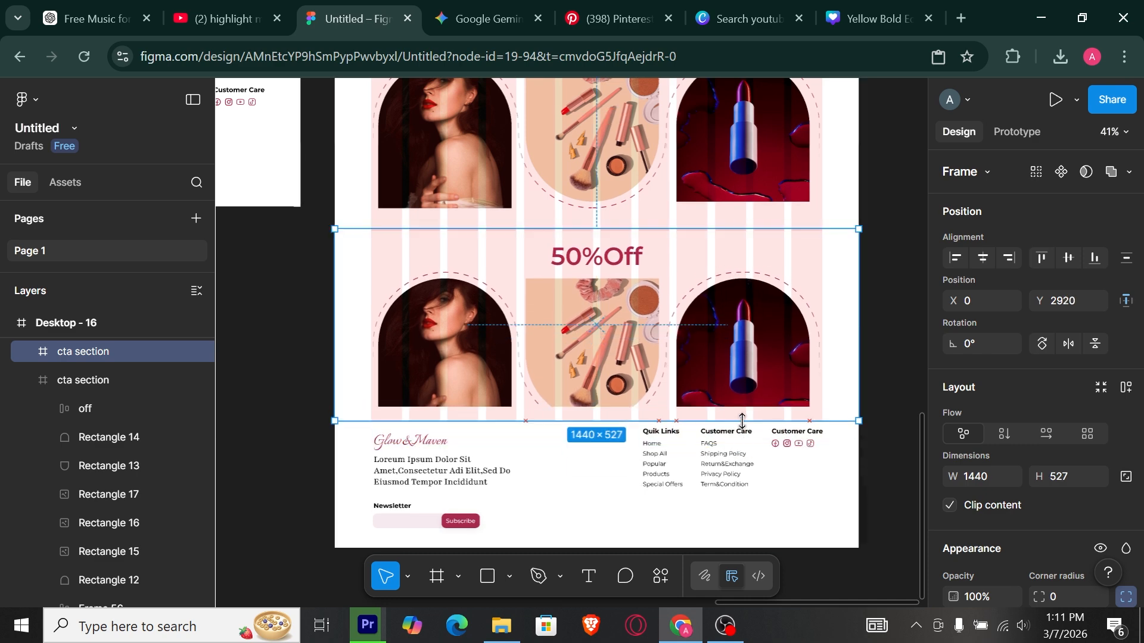
Empty the duplicated section by deleting its three image cards, 50%Off heading and dashed arches
double_click(709, 344)
shift+click(587, 328)
shift+click(472, 327)
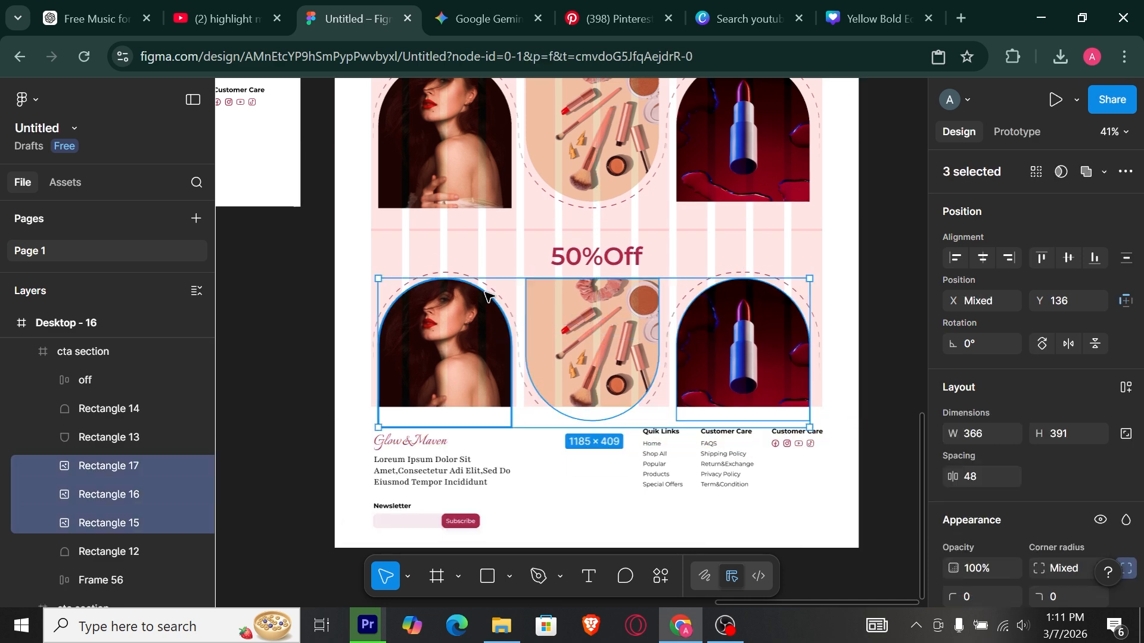
shift+click(565, 260)
key(Delete)
scroll(616, 299, up, 5)
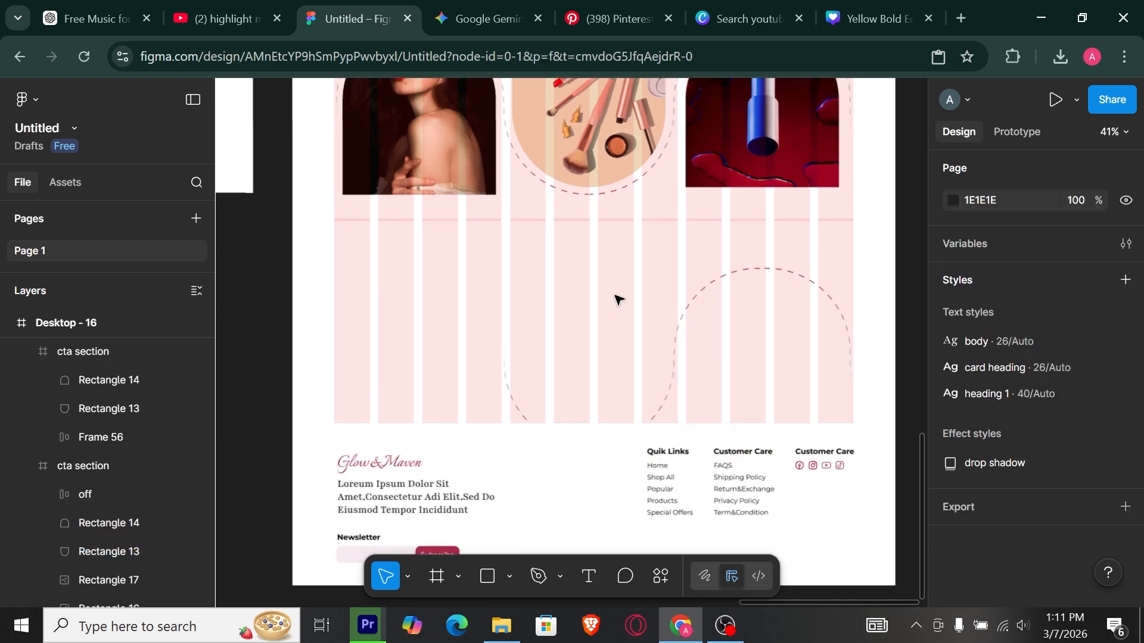
click(701, 331)
shift+click(688, 457)
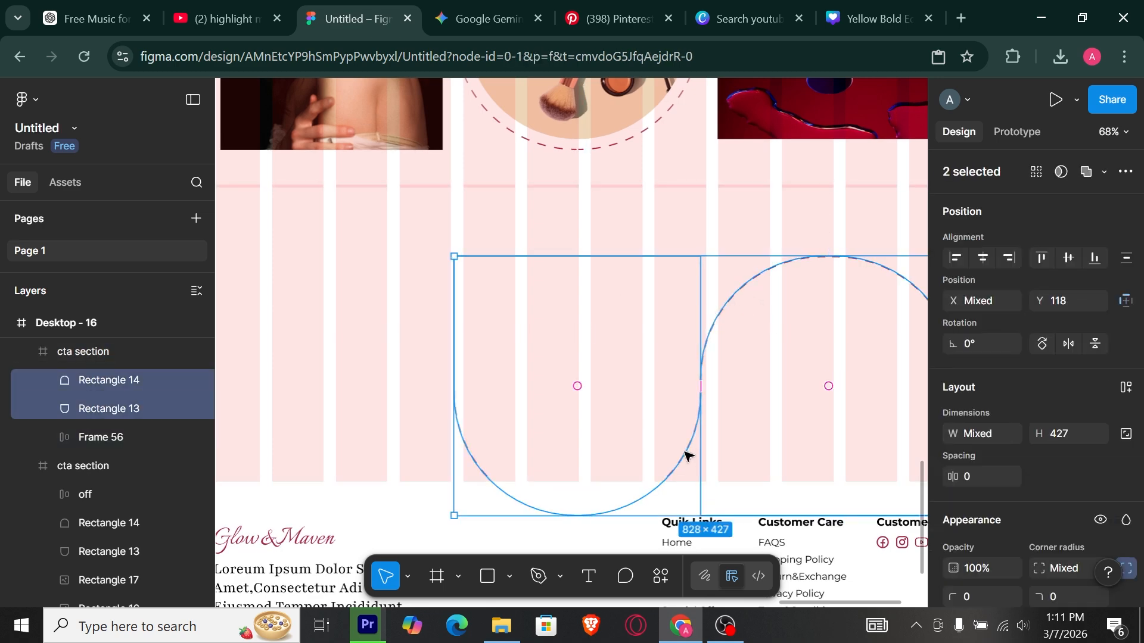
key(Delete)
Hide the 12-column layout guide of the emptied section
click(685, 447)
scroll(1093, 453, down, 5)
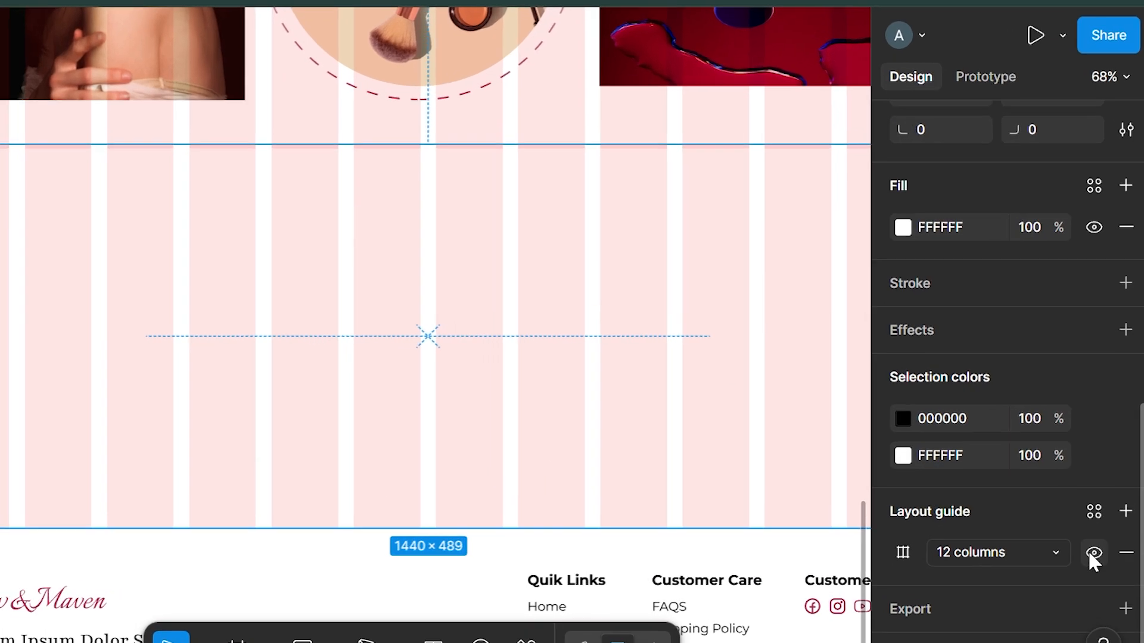
click(1096, 538)
Replace the emptied section's white fill with the dark image of a coral lipstick and figs from the Downloads folder
click(902, 228)
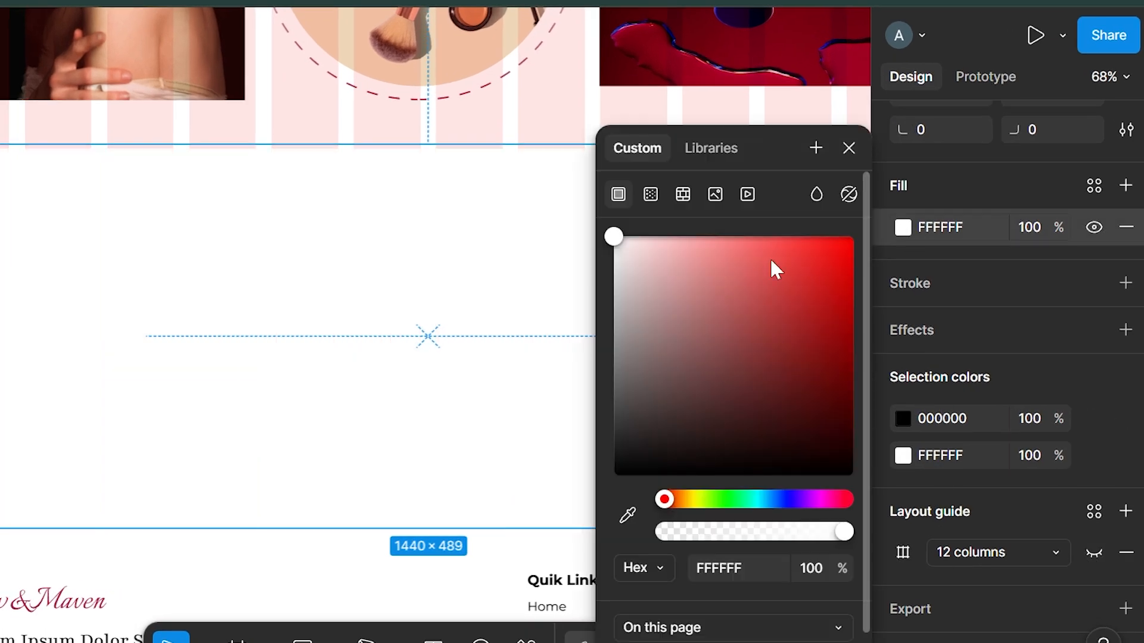
click(715, 194)
click(743, 384)
scroll(319, 297, down, 10)
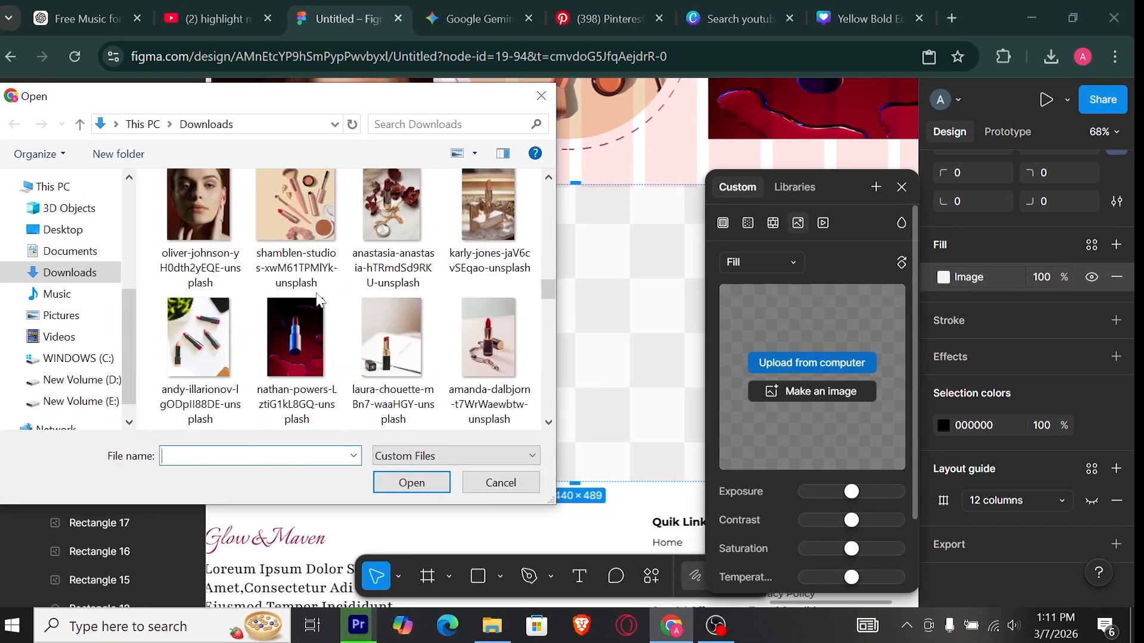
scroll(320, 299, down, 15)
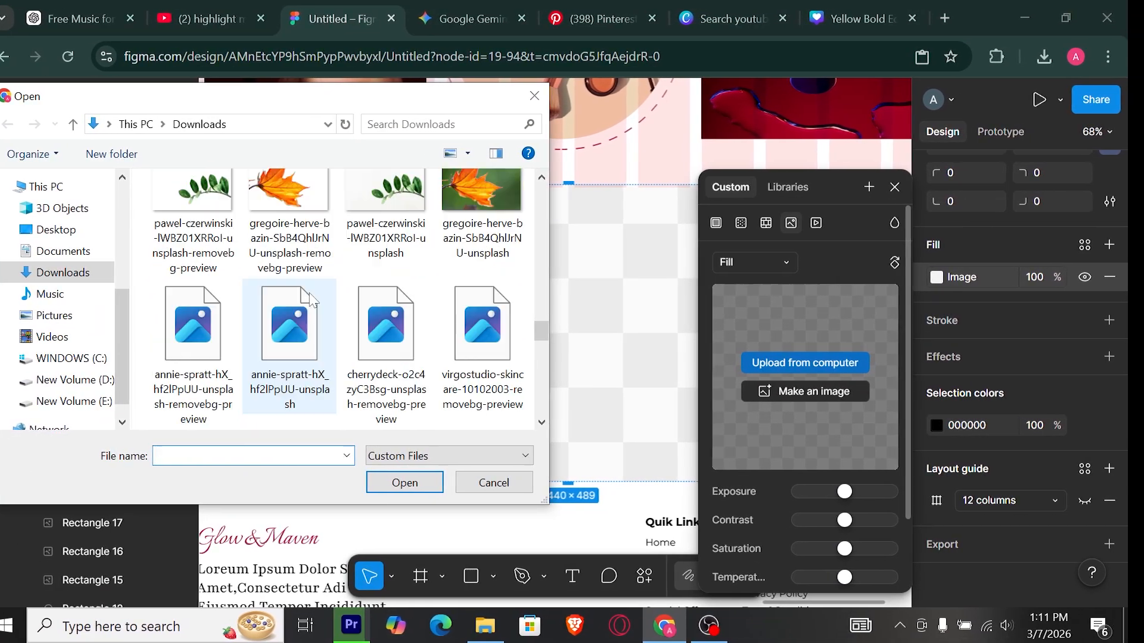
scroll(306, 299, down, 10)
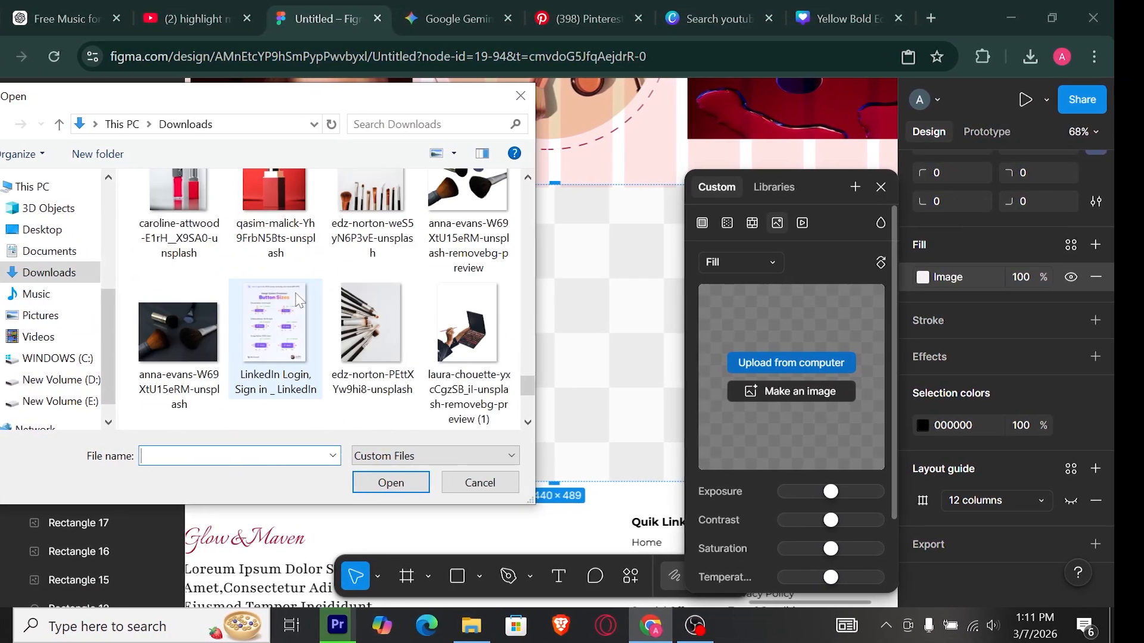
scroll(292, 301, down, 10)
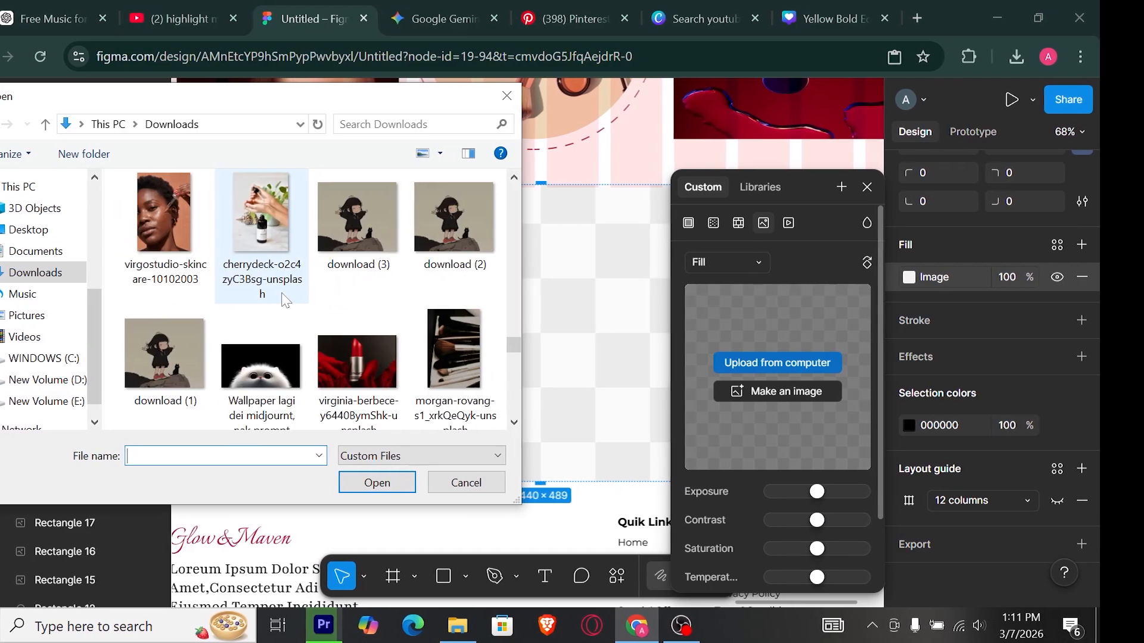
scroll(277, 299, up, 2)
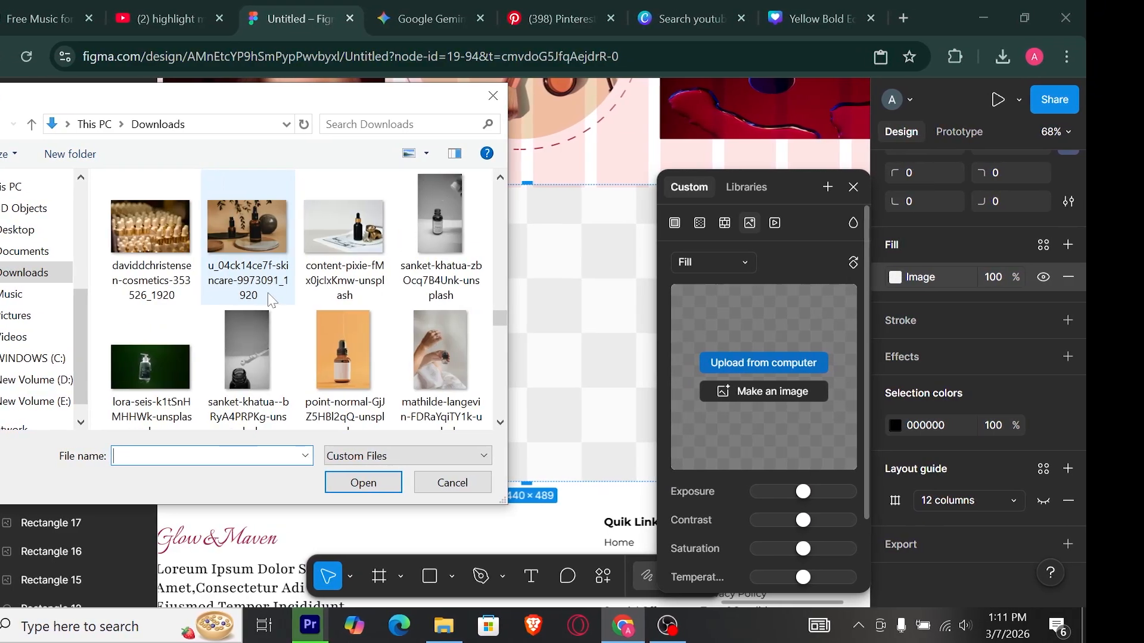
scroll(264, 299, up, 5)
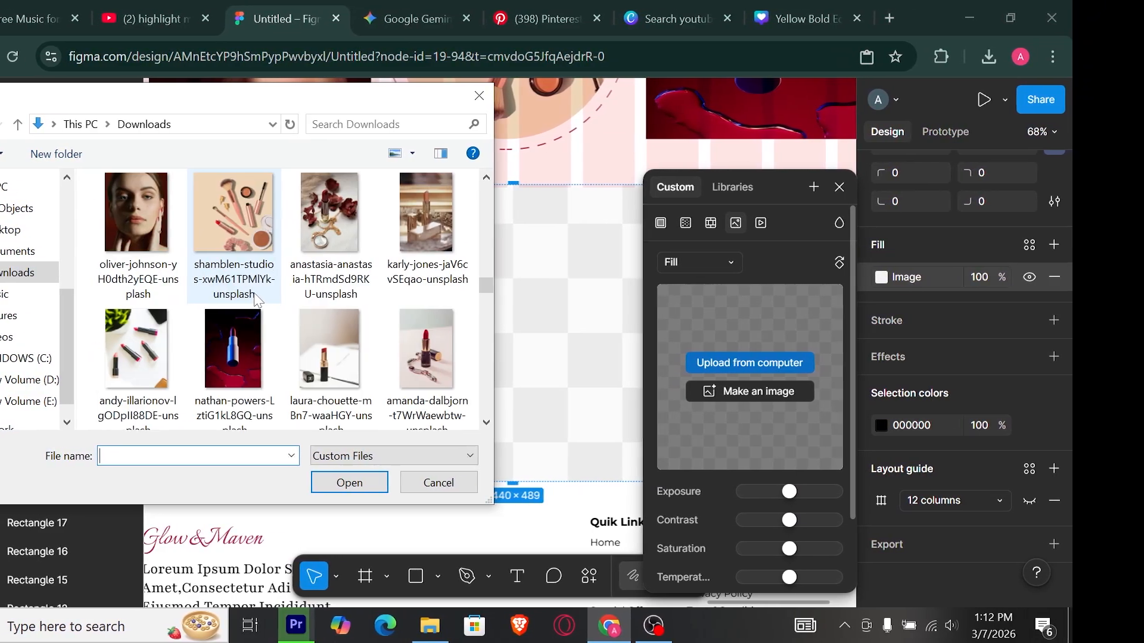
scroll(264, 300, up, 2)
scroll(251, 300, up, 2)
double_click(218, 368)
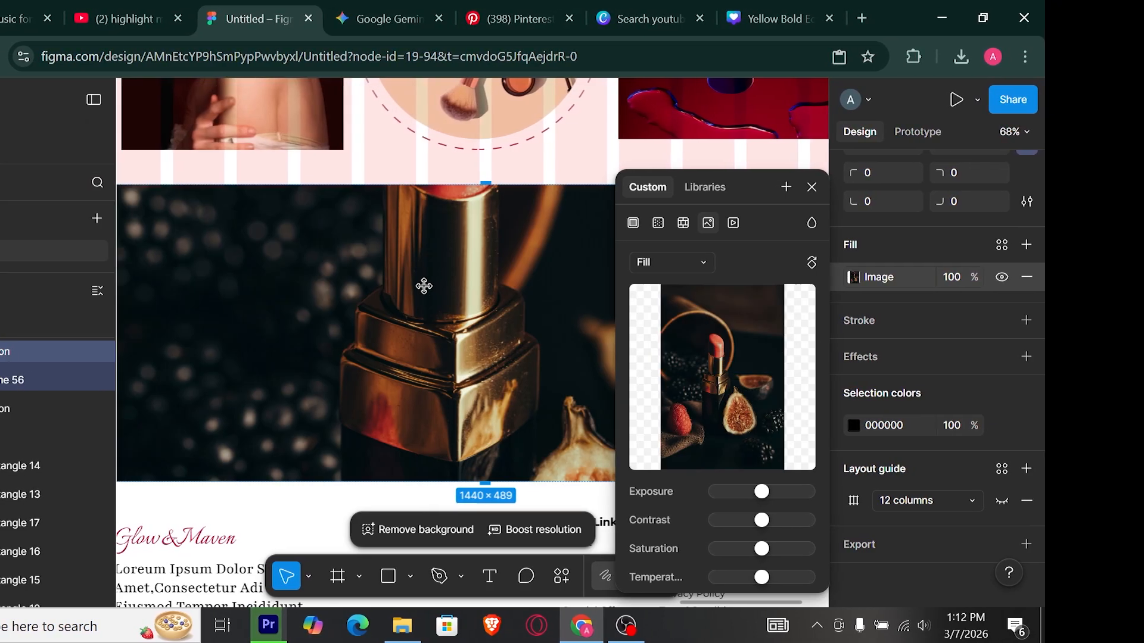
Set the section's image fill to Crop and shift the picture down so the coral lipstick tip shows
click(665, 263)
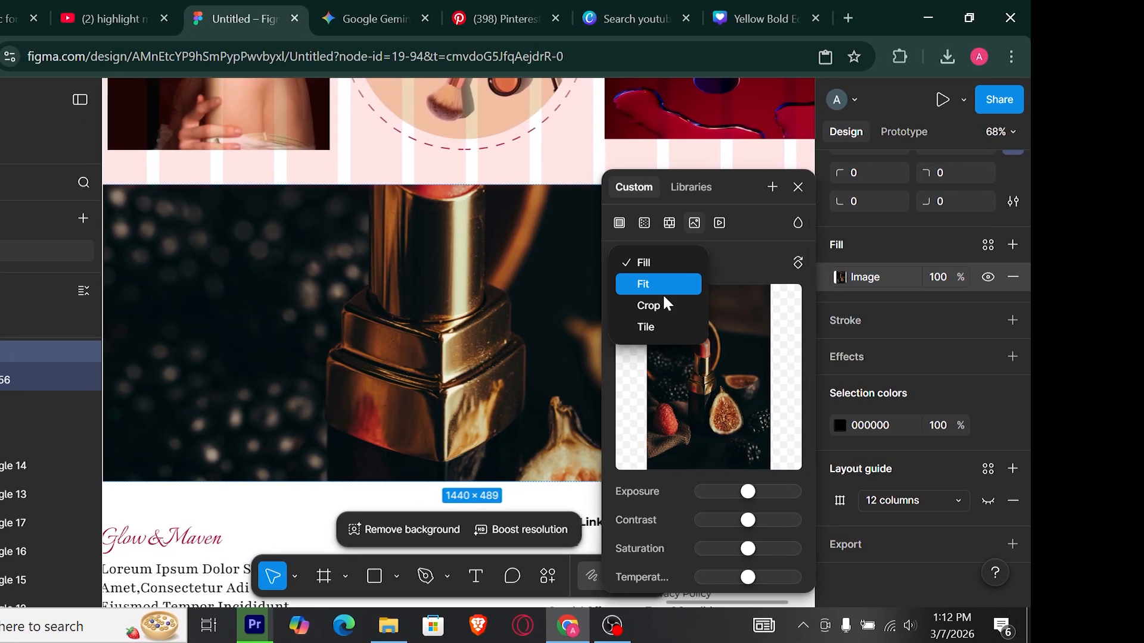
click(662, 304)
drag(447, 264, 449, 319)
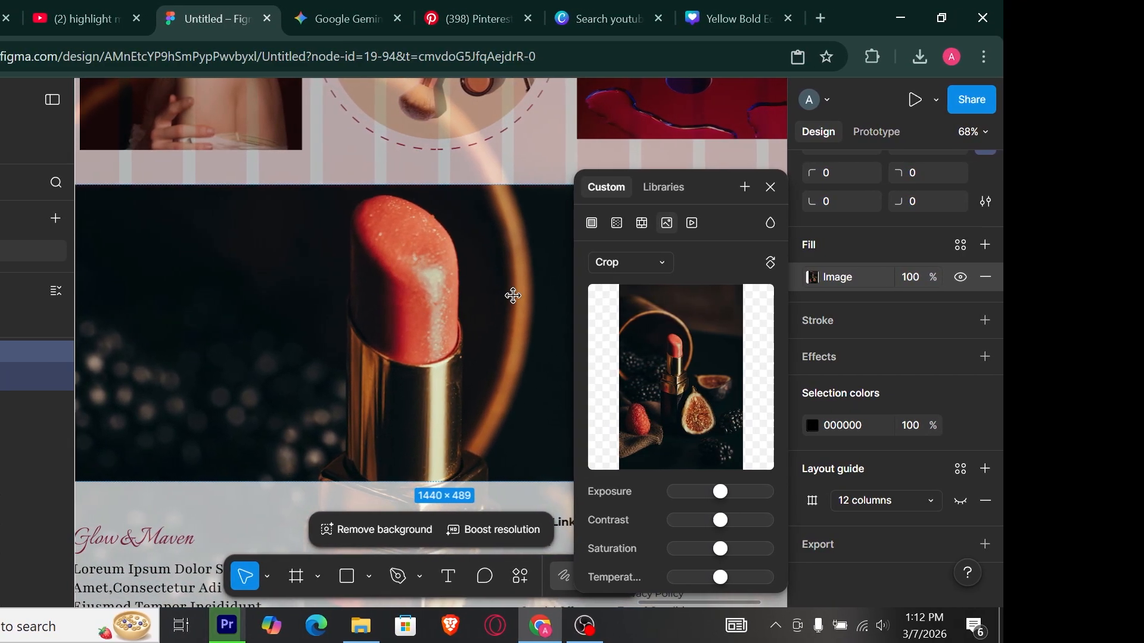
click(762, 187)
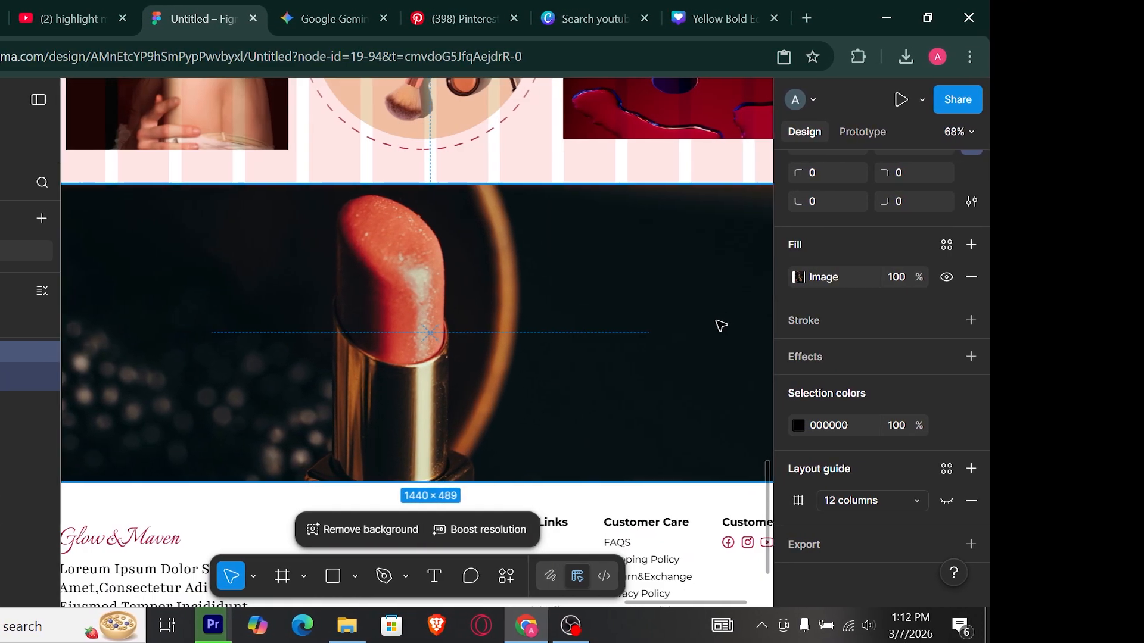
Overlay the lipstick image with a second fill of black 000000 at 40% opacity
click(968, 245)
click(895, 273)
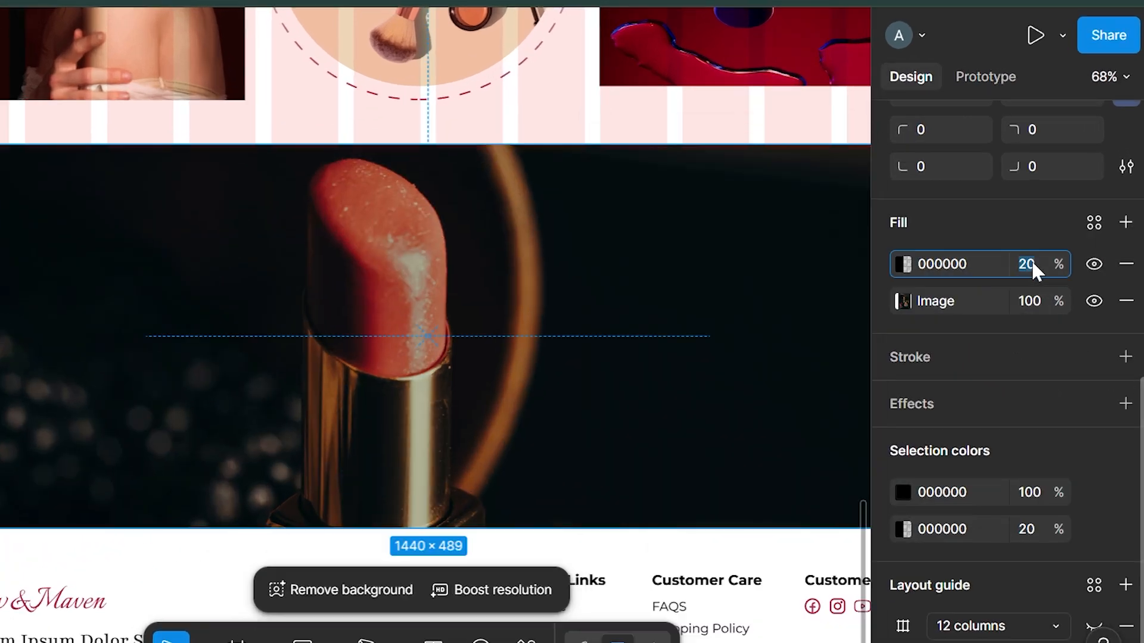
key(Return)
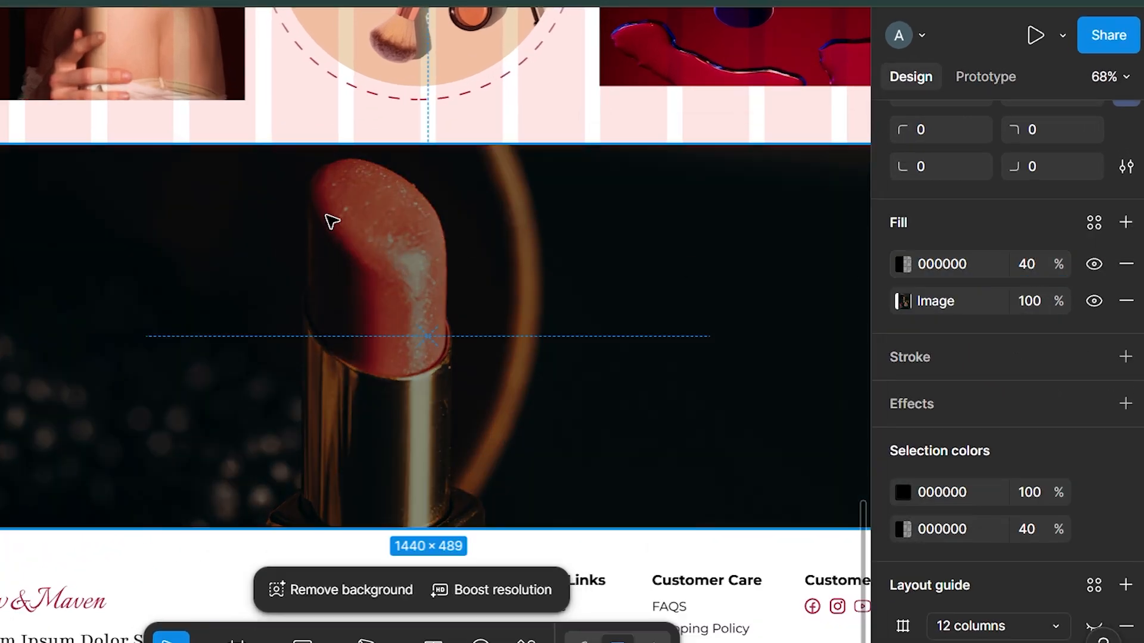
Try to reposition the cropped lipstick image within its section
scroll(391, 263, down, 2)
drag(320, 276, 463, 292)
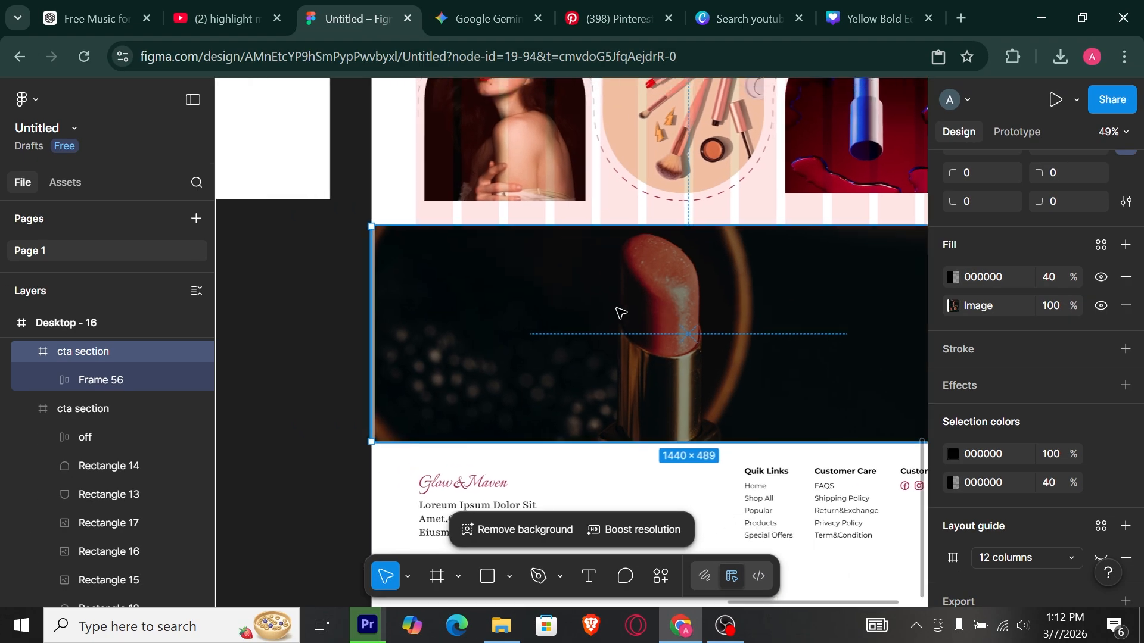
drag(701, 321, 659, 327)
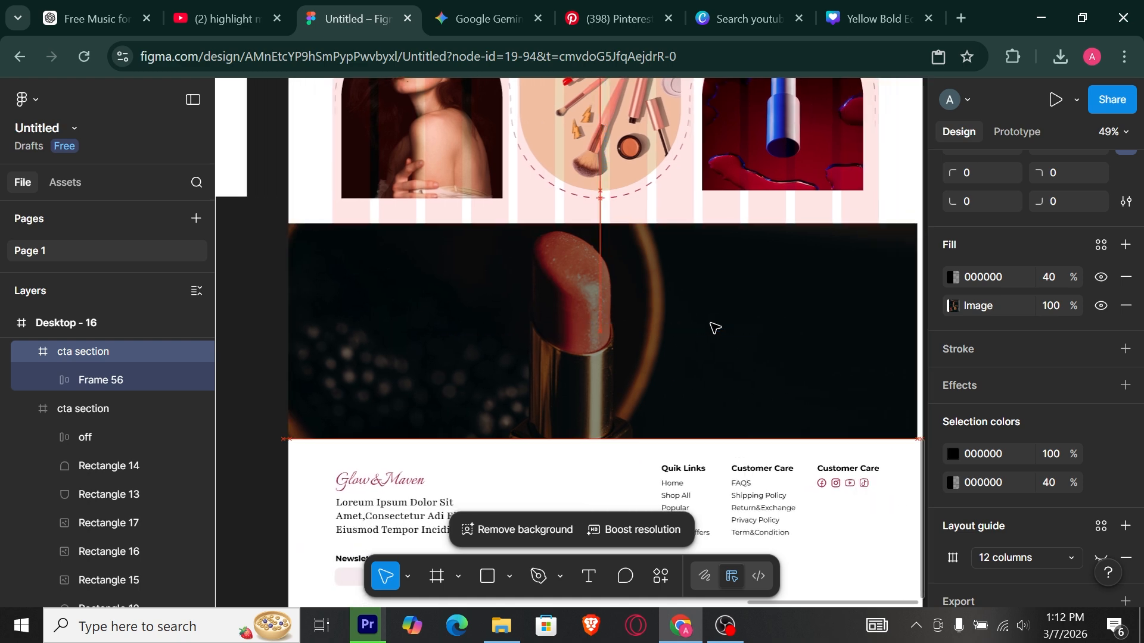
click(954, 306)
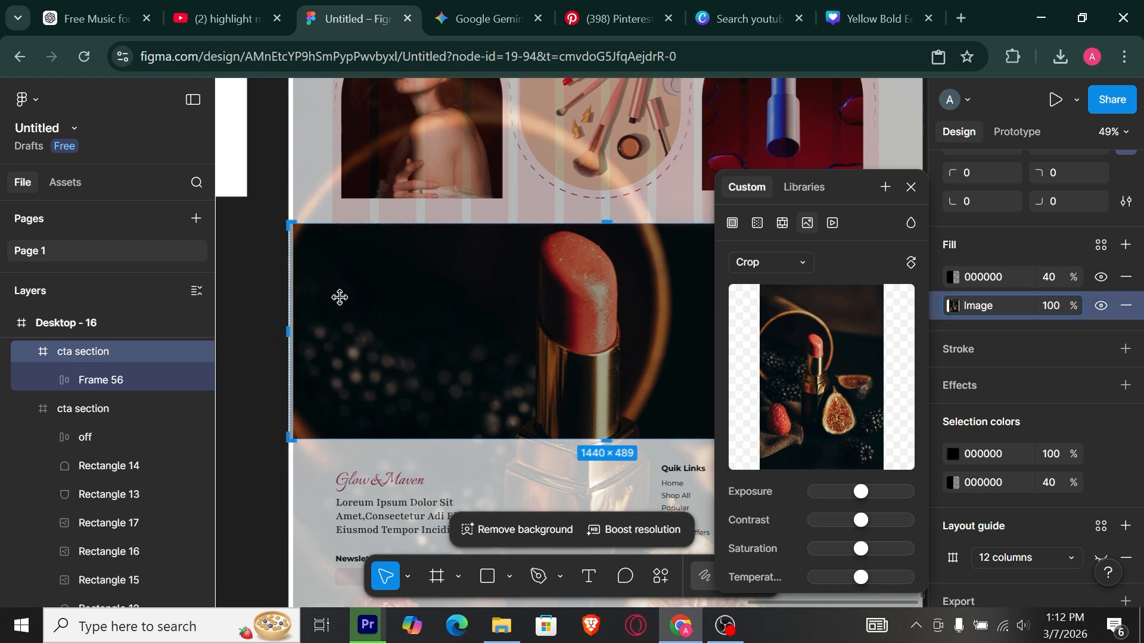
drag(340, 297, 186, 306)
scroll(335, 296, down, 1)
drag(578, 302, 589, 302)
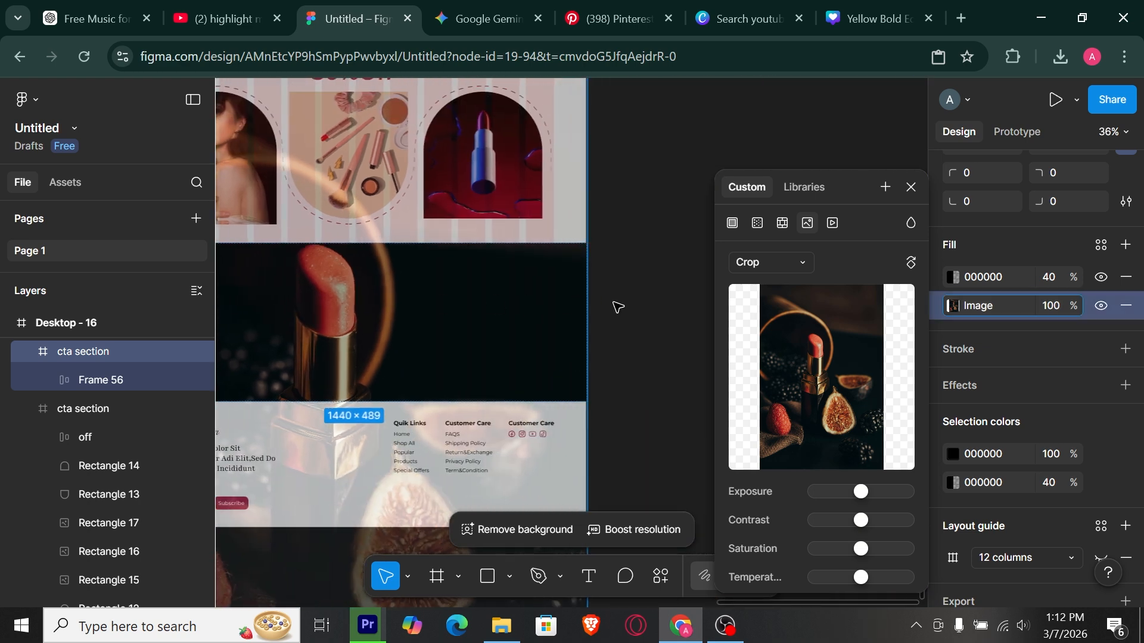
click(618, 307)
Align the lipstick section flush with the left edge of Desktop - 16, at X 0
scroll(673, 306, left, 3)
click(682, 311)
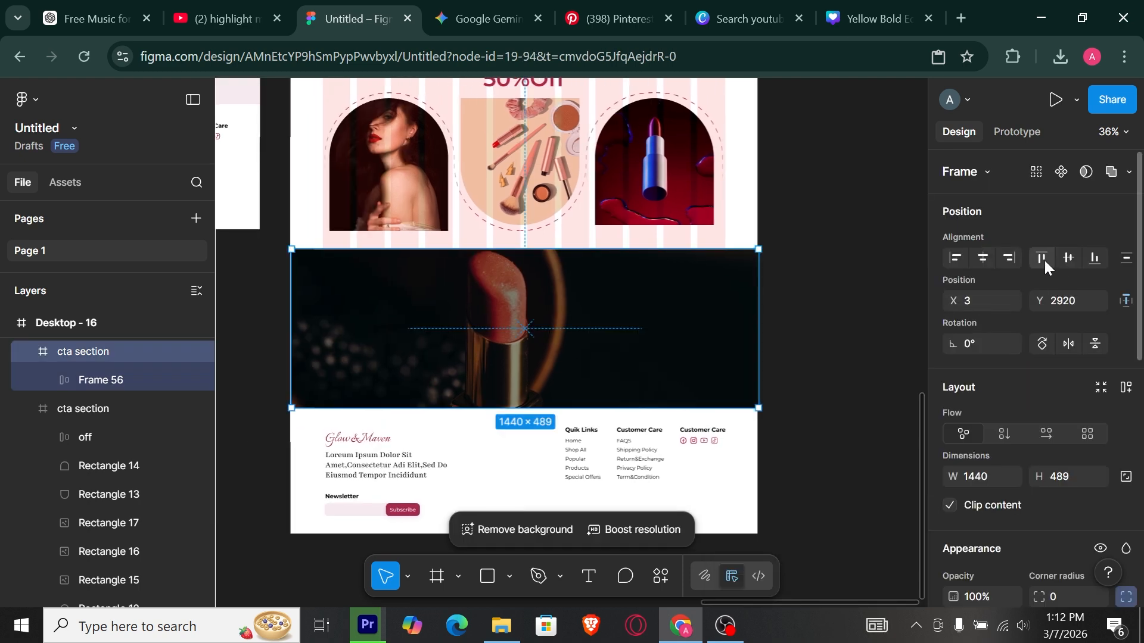
click(850, 302)
Copy the Unlock Your Natural Glow text block with its Explore Collection button from Desktop - 15 into the lipstick section
drag(554, 312, 797, 322)
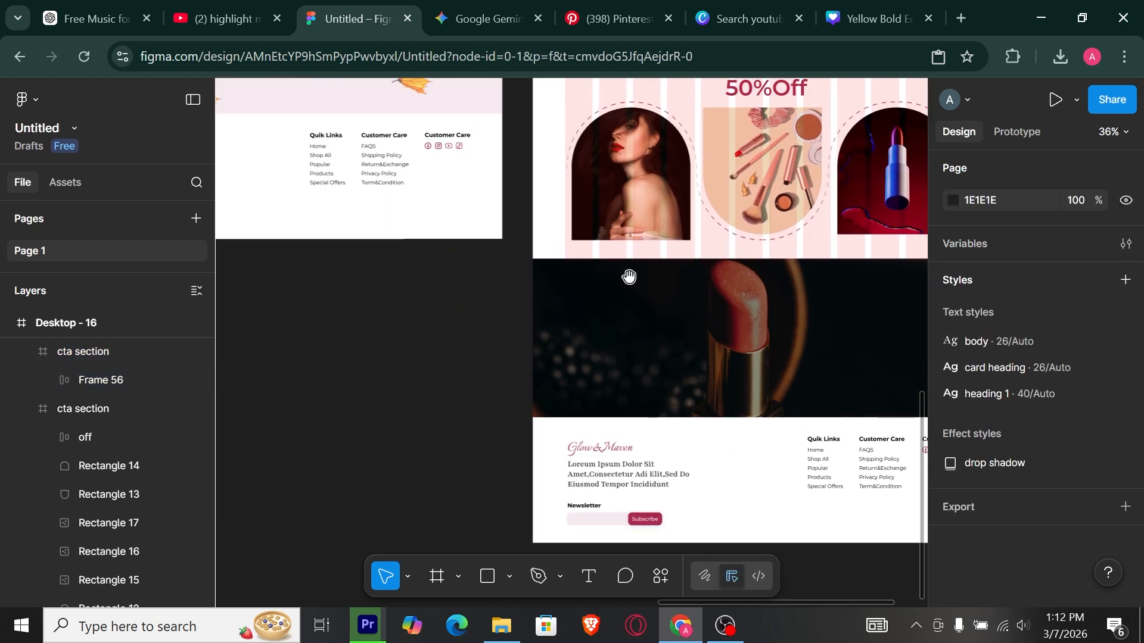
drag(628, 276, 689, 326)
click(504, 324)
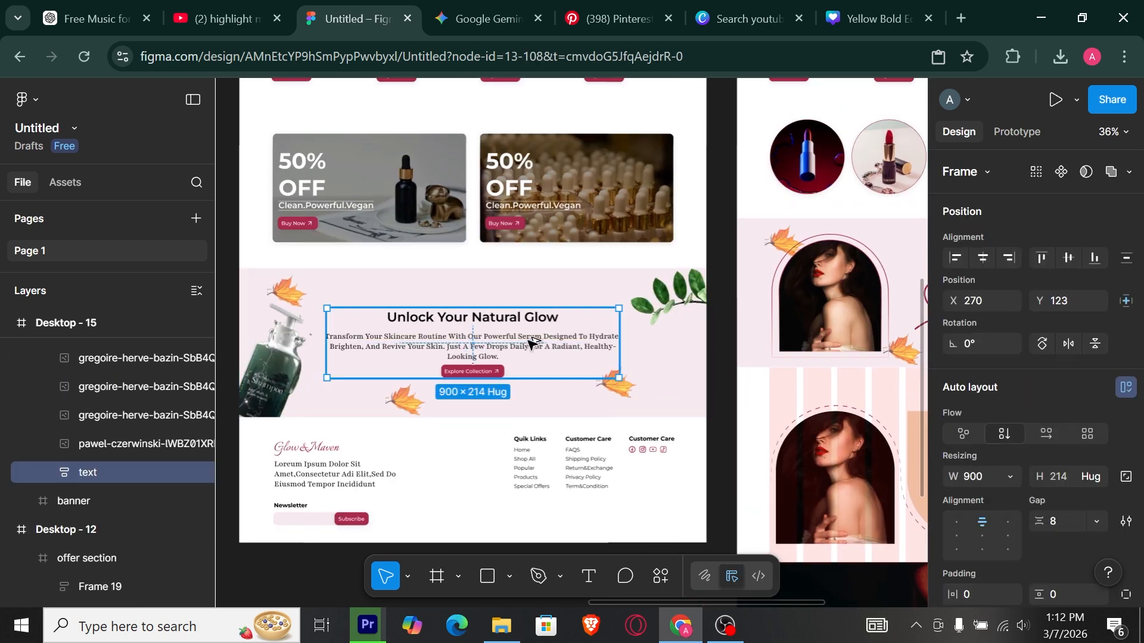
drag(532, 343, 777, 270)
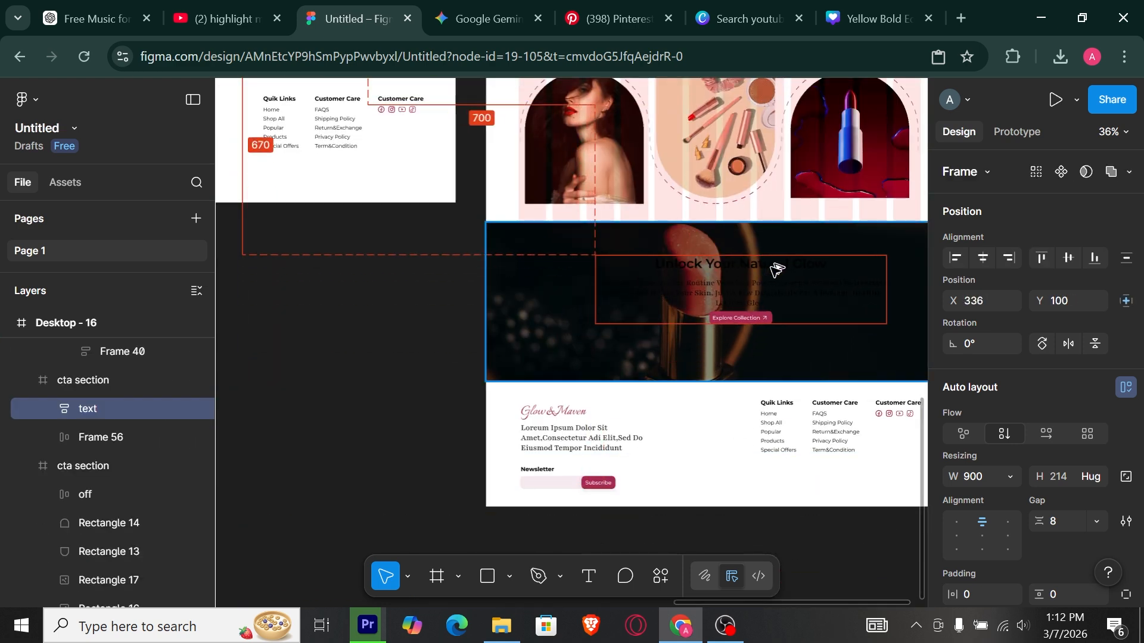
Change the copied heading and paragraph from black to white FFFFFF
scroll(1125, 415, down, 10)
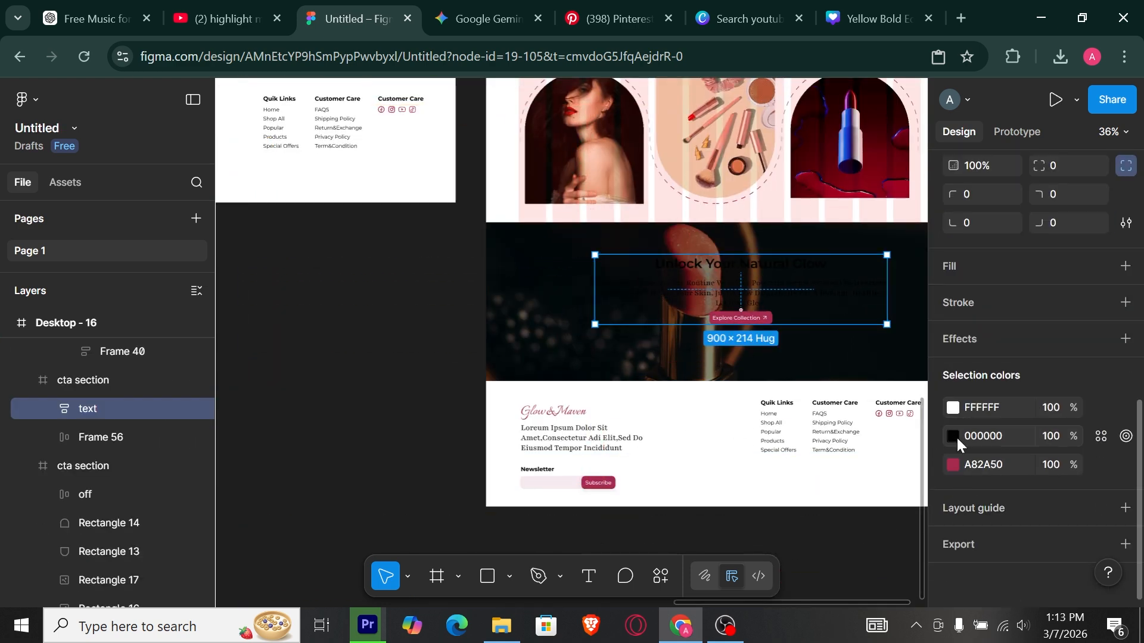
click(954, 436)
double_click(699, 270)
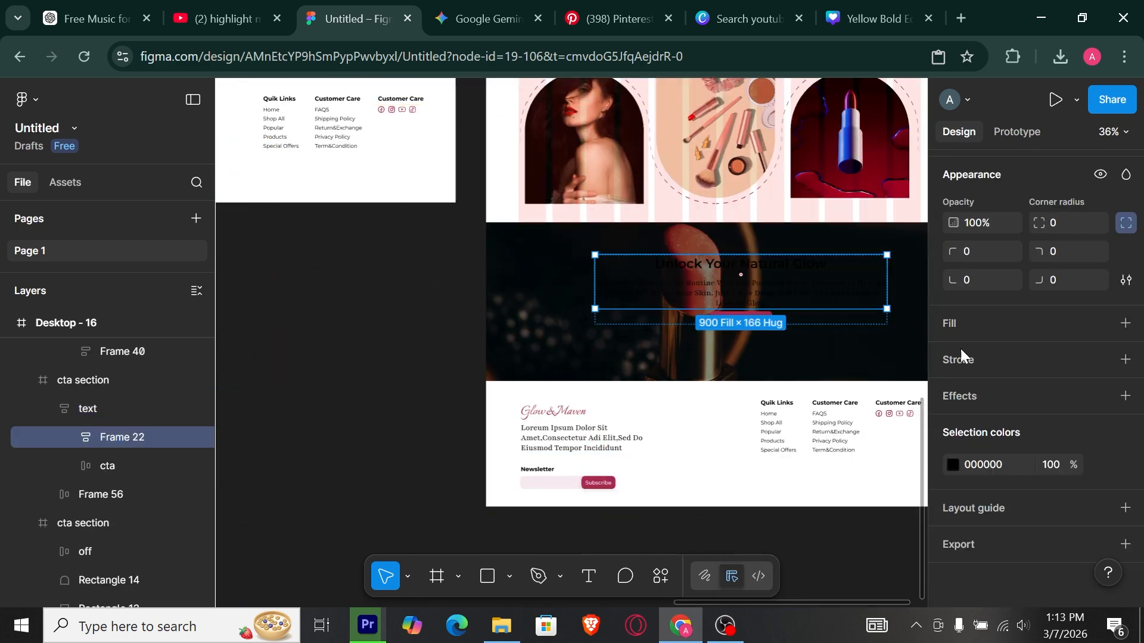
click(953, 466)
drag(841, 370, 615, 173)
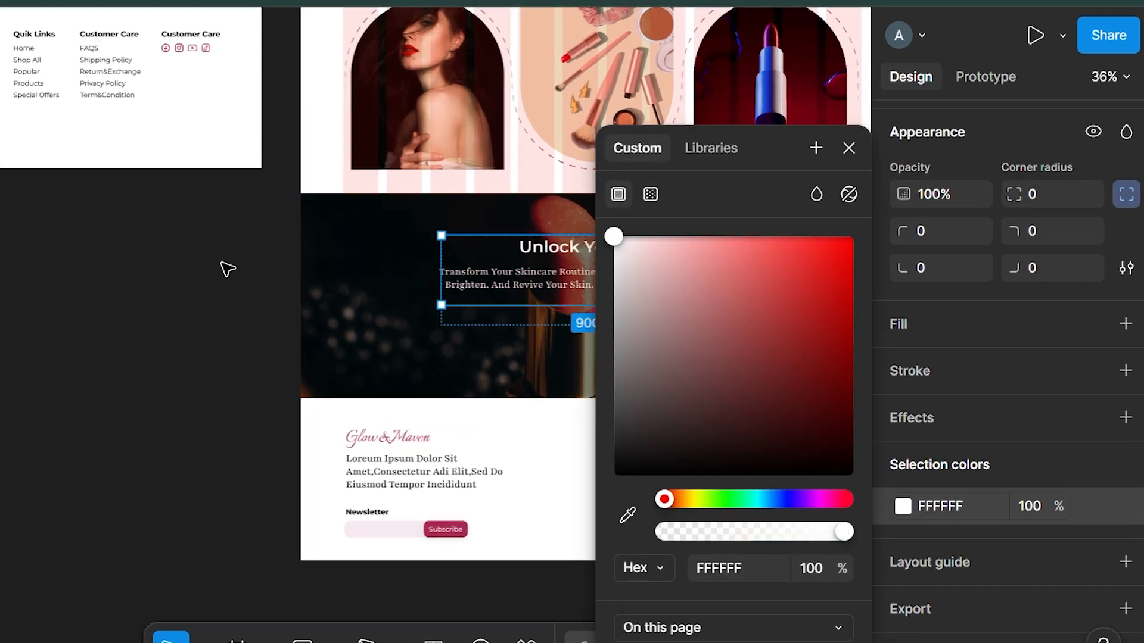
click(228, 269)
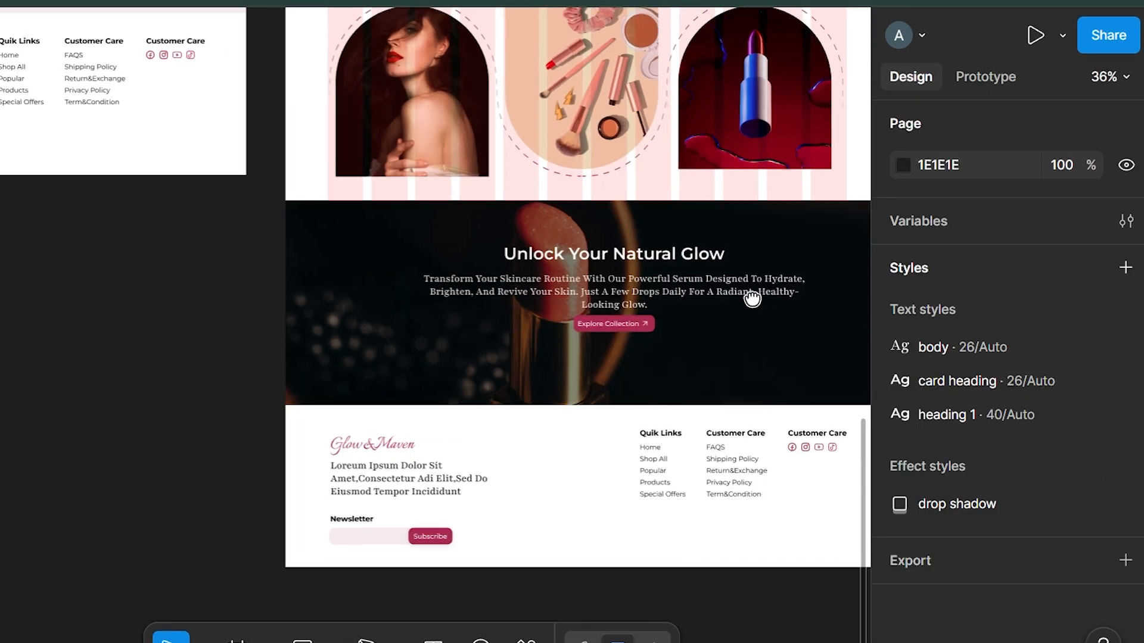
Centre the Unlock Your Natural Glow text block horizontally and vertically within the lipstick section
ctrl+scroll(709, 225, up, 5)
click(563, 311)
click(563, 311)
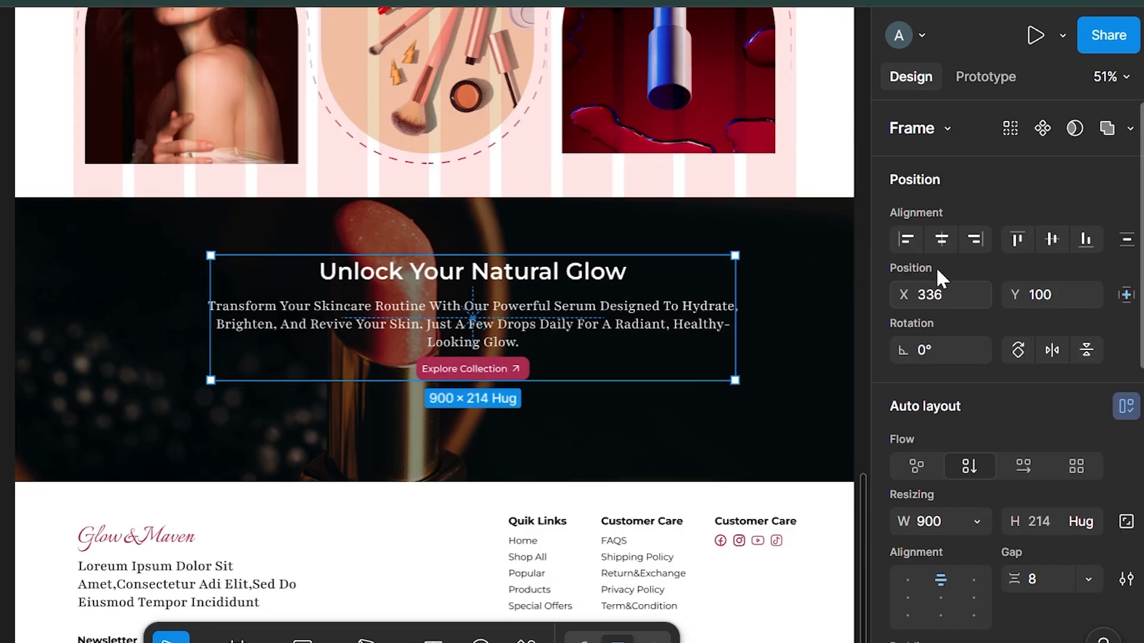
click(941, 239)
click(1052, 239)
click(774, 382)
ctrl+scroll(775, 381, down, 3)
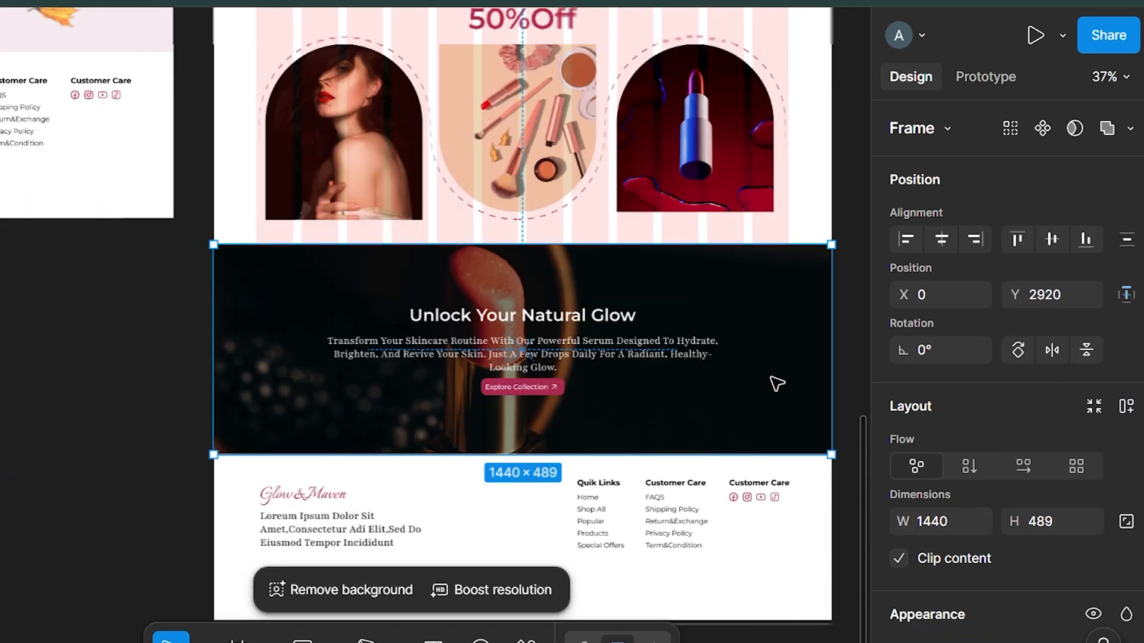